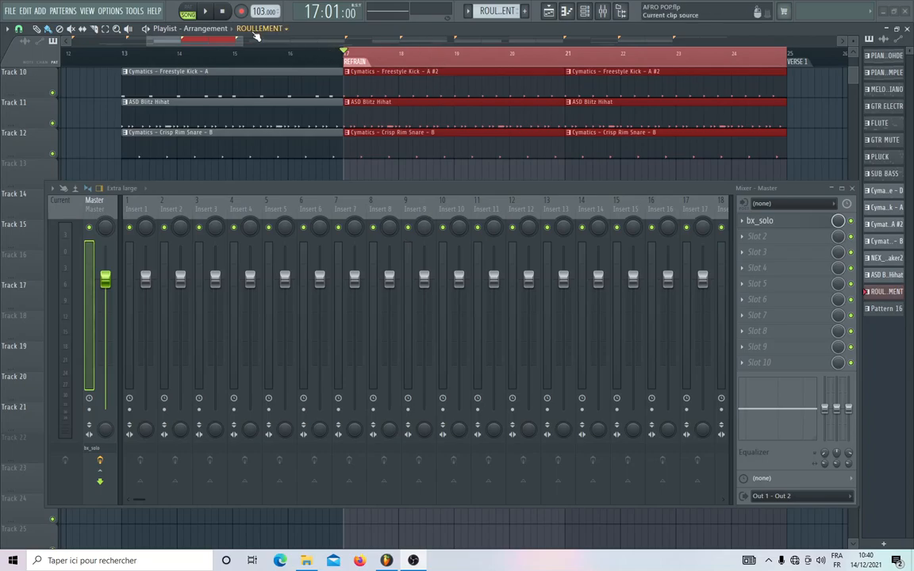
Close the mixer window so the playlist tracks beneath it are uncovered.
{"action": "left_click_drag", "start_coordinate": [247, 41], "coordinate": [412, 41]}
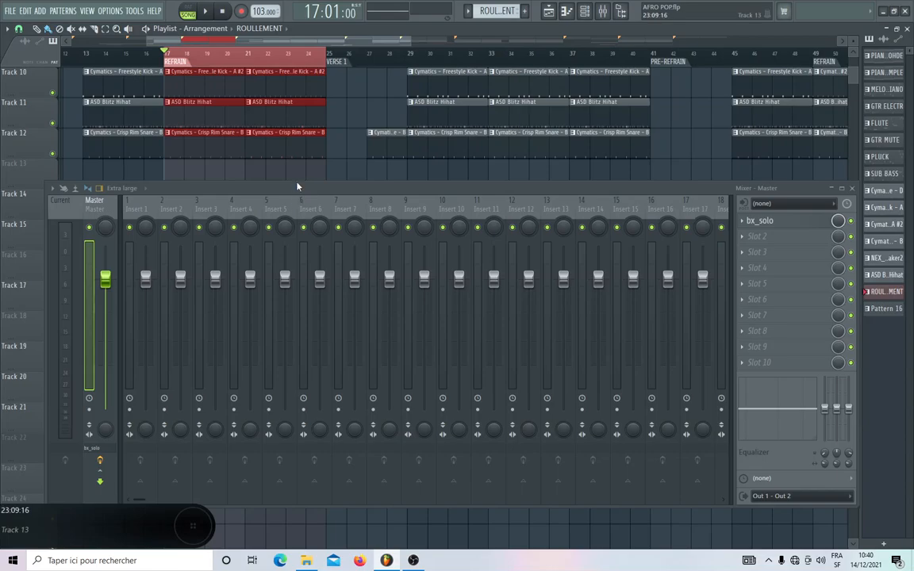
{"action": "left_click_drag", "start_coordinate": [297, 186], "coordinate": [230, 256]}
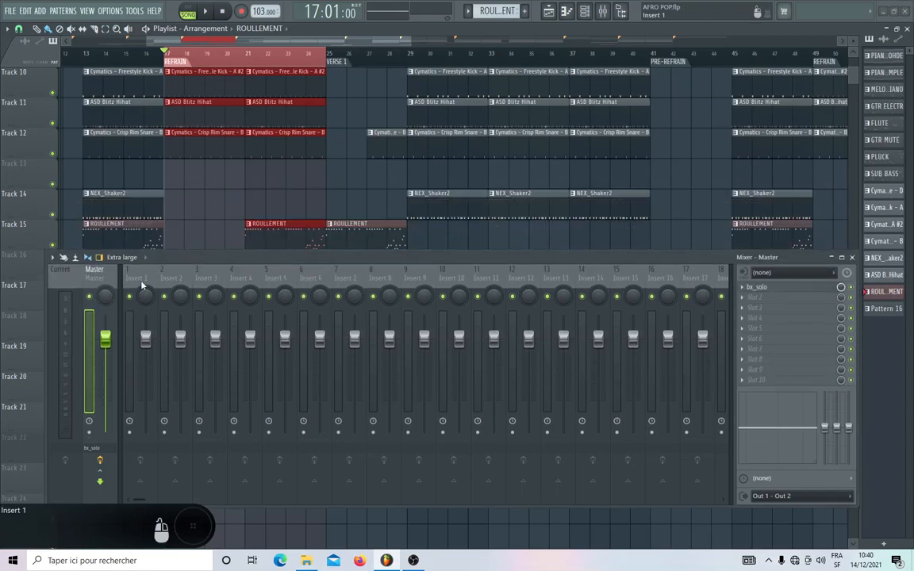
{"action": "left_click_drag", "start_coordinate": [312, 40], "coordinate": [236, 41]}
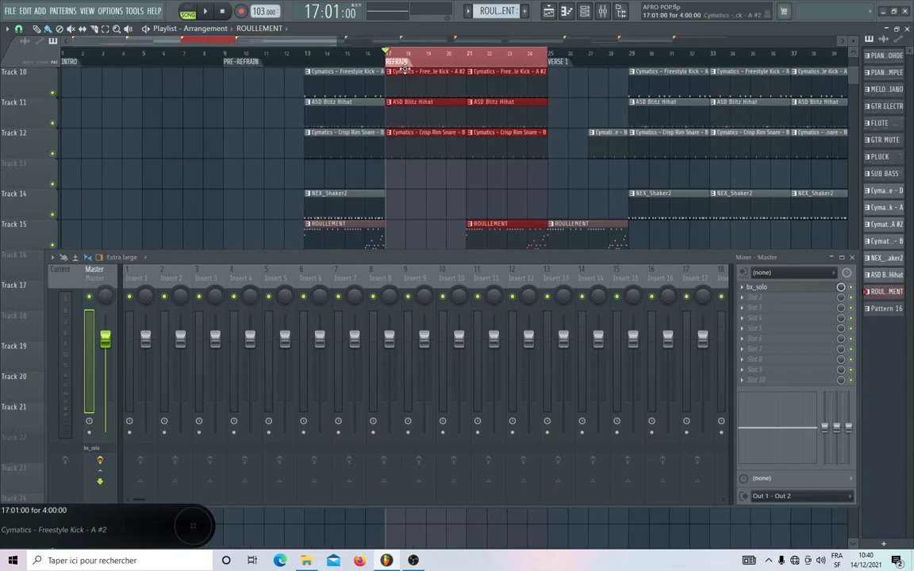
{"action": "scroll", "coordinate": [456, 57], "scroll_direction": "up", "scroll_amount": 2}
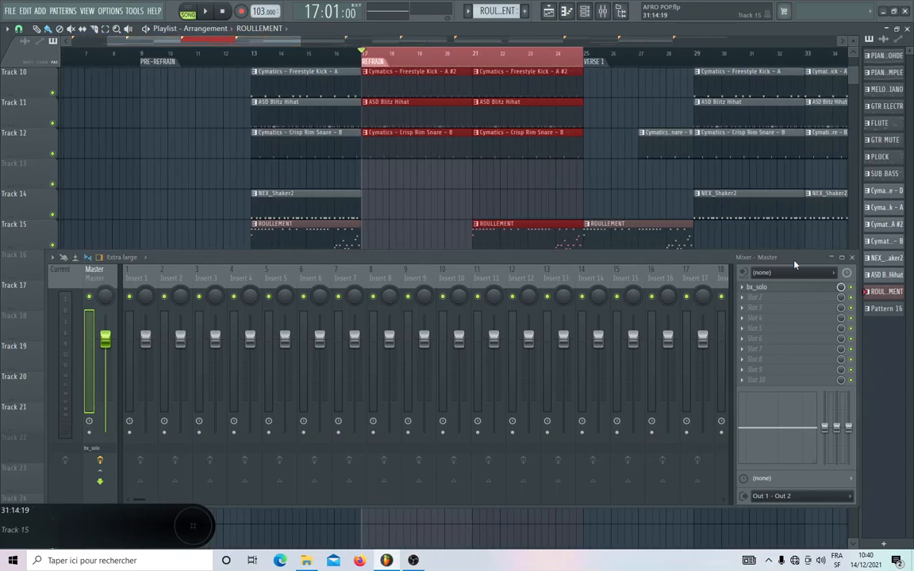
{"action": "left_click", "coordinate": [852, 257]}
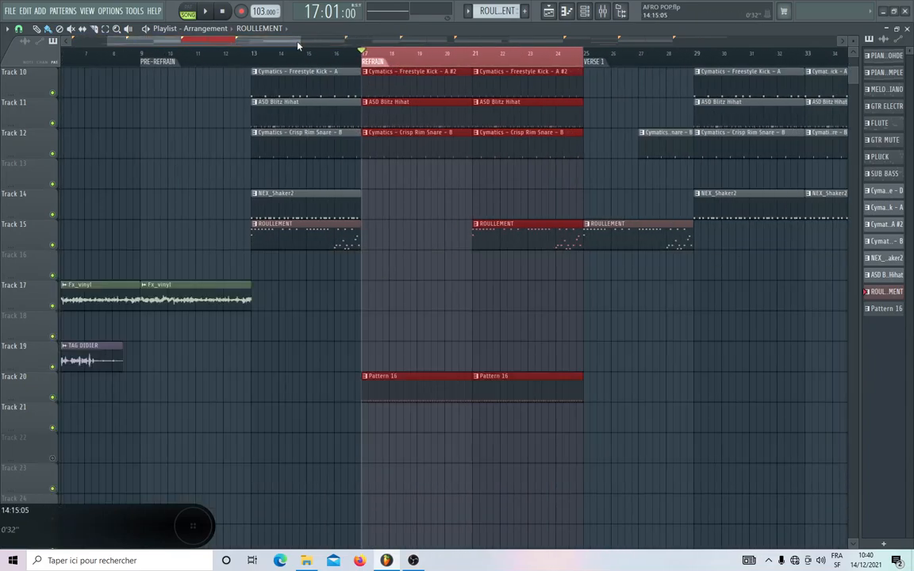
Look over the whole arrangement from INTRO to FIN, examining the clips on all tracks down to the effects.
{"action": "left_click_drag", "start_coordinate": [299, 41], "coordinate": [697, 83]}
{"action": "scroll", "coordinate": [700, 306], "scroll_direction": "up", "scroll_amount": 3}
{"action": "scroll", "coordinate": [699, 307], "scroll_direction": "up", "scroll_amount": 6}
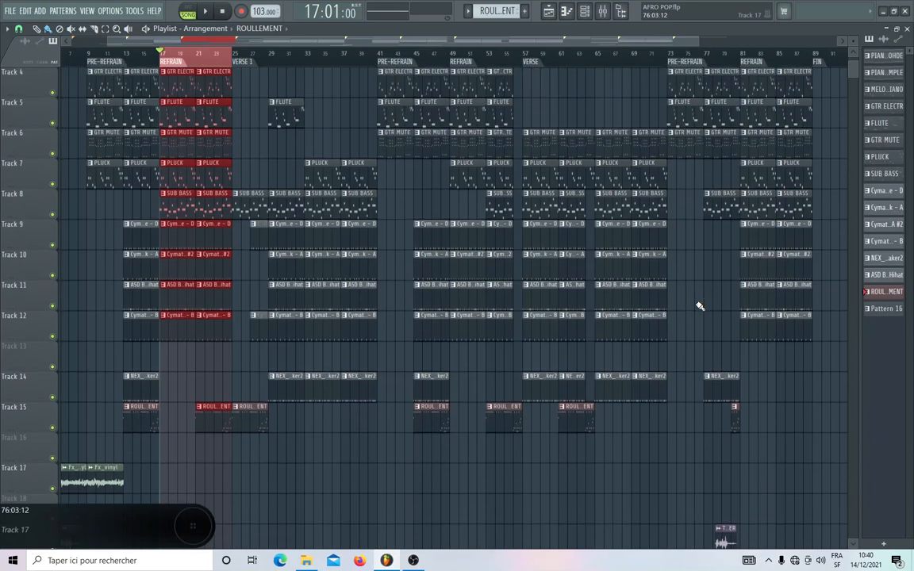
{"action": "scroll", "coordinate": [699, 306], "scroll_direction": "down", "scroll_amount": 5}
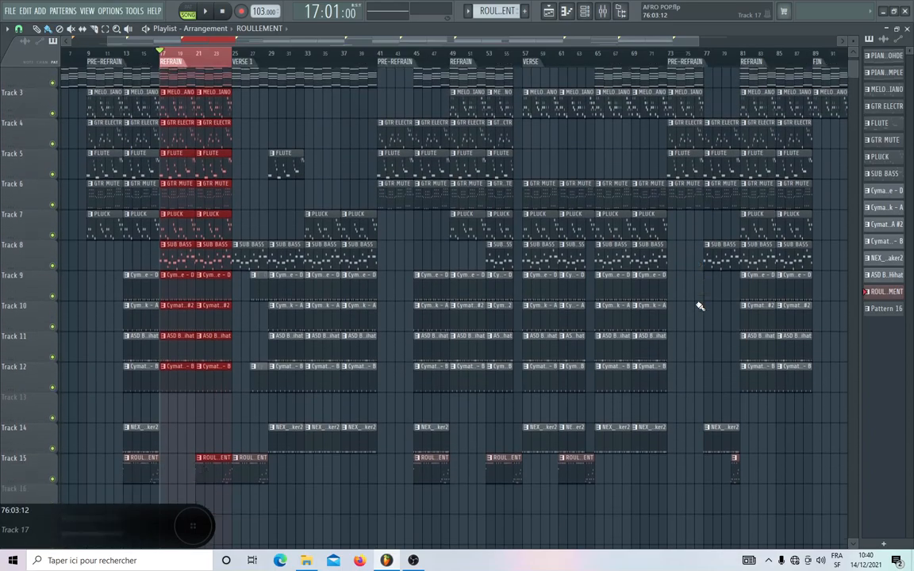
{"action": "scroll", "coordinate": [699, 306], "scroll_direction": "up", "scroll_amount": 4}
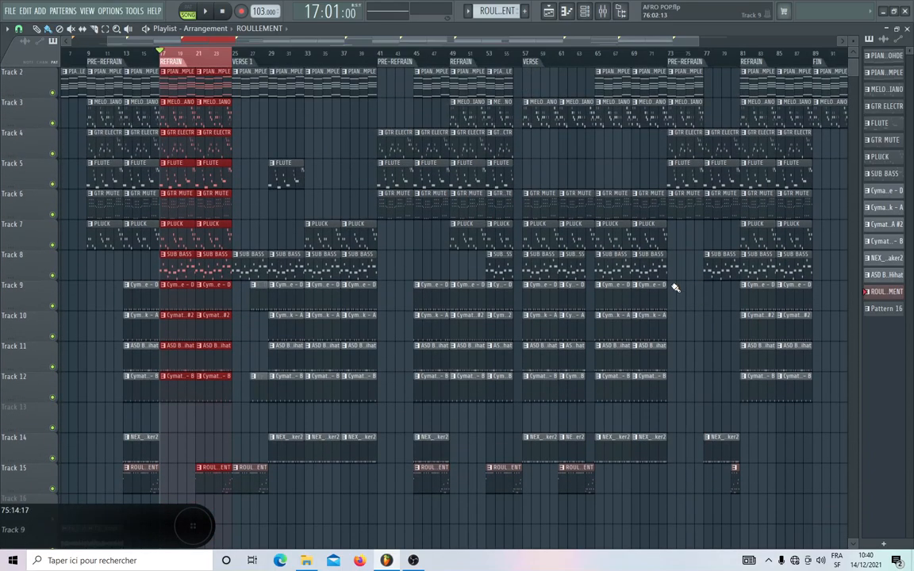
{"action": "left_click_drag", "start_coordinate": [283, 41], "coordinate": [205, 42]}
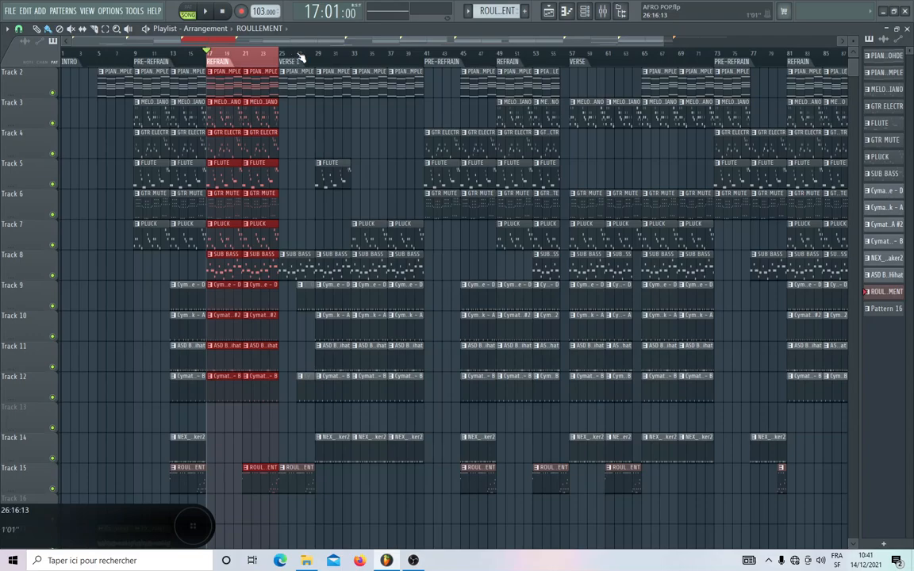
{"action": "scroll", "coordinate": [300, 58], "scroll_direction": "down", "scroll_amount": 3}
{"action": "scroll", "coordinate": [297, 301], "scroll_direction": "down", "scroll_amount": 5}
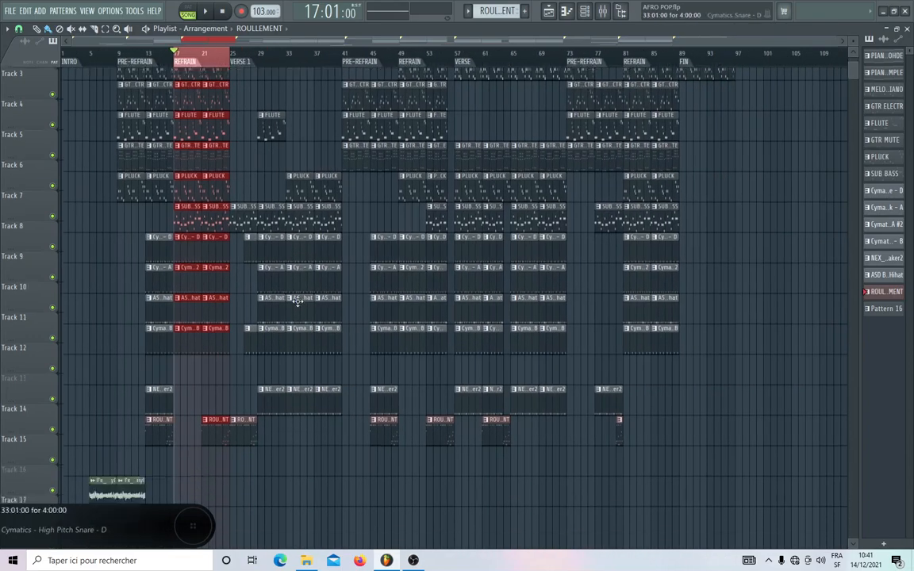
{"action": "scroll", "coordinate": [297, 302], "scroll_direction": "down", "scroll_amount": 1}
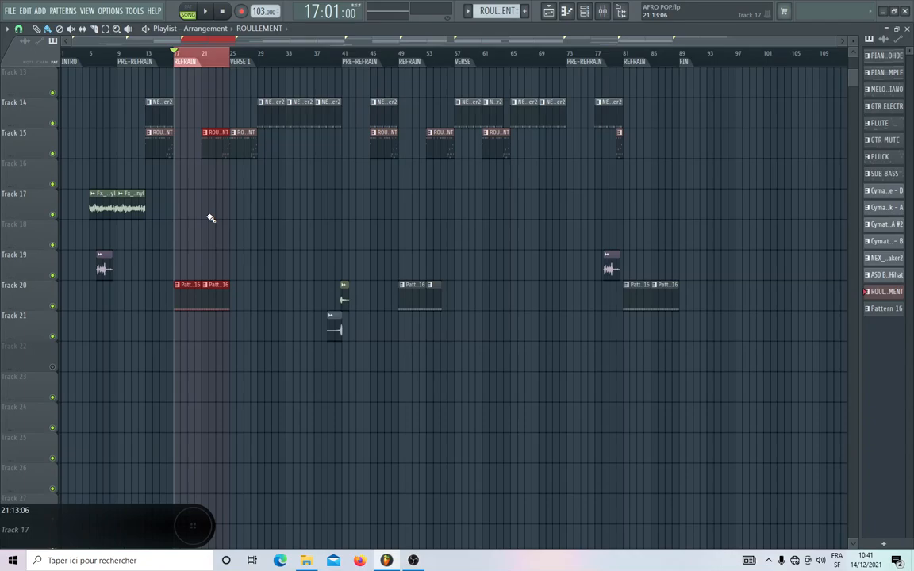
Open the mixer on Insert 1 and look through the effect plugins available for its first slot.
{"action": "left_click", "coordinate": [603, 12]}
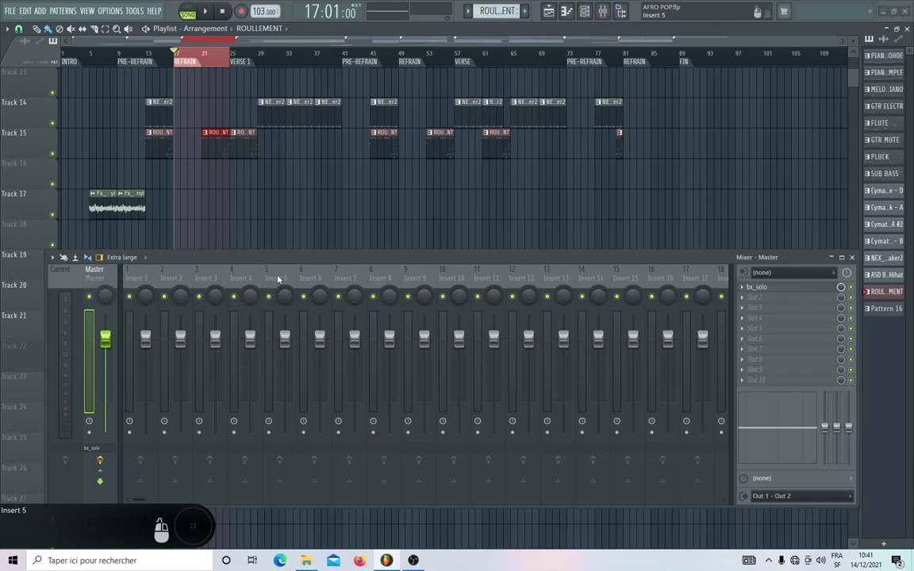
{"action": "left_click", "coordinate": [131, 274]}
{"action": "left_click", "coordinate": [754, 287]}
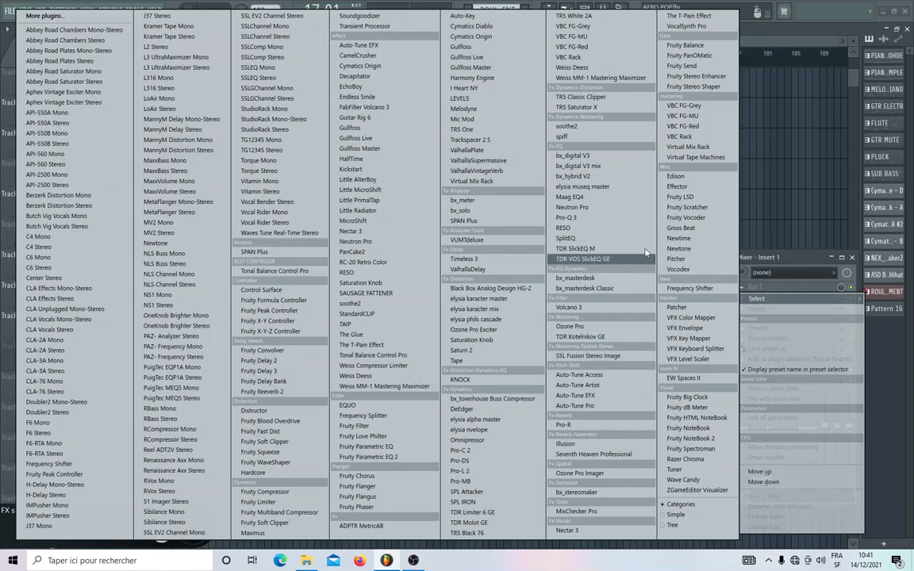
{"action": "left_click", "coordinate": [808, 258]}
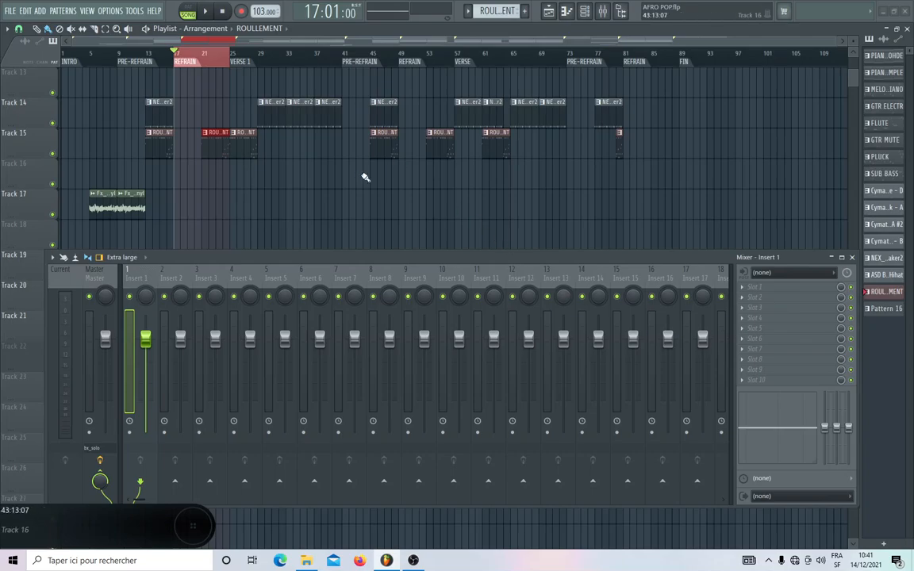
{"action": "scroll", "coordinate": [364, 177], "scroll_direction": "up", "scroll_amount": 3}
{"action": "scroll", "coordinate": [365, 177], "scroll_direction": "up", "scroll_amount": 2}
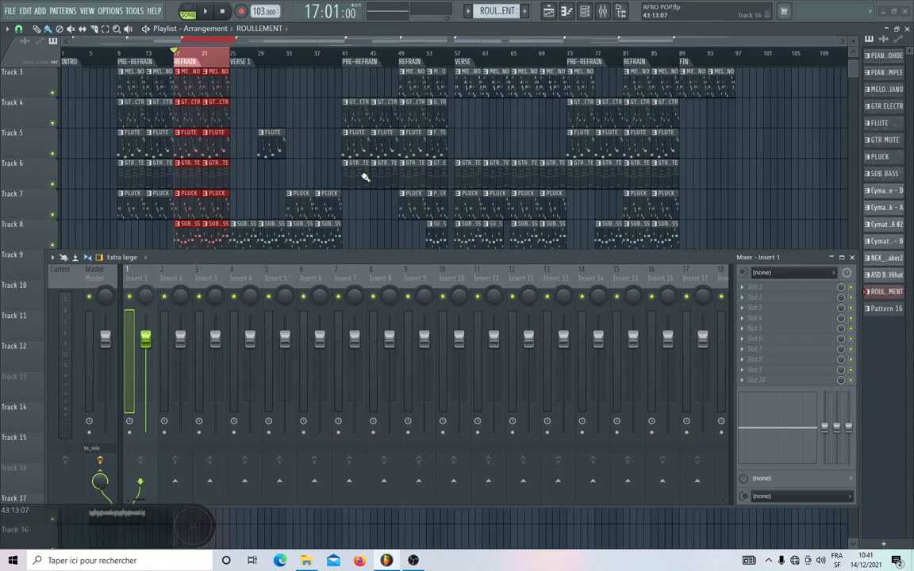
{"action": "left_click_drag", "start_coordinate": [192, 525], "coordinate": [119, 515]}
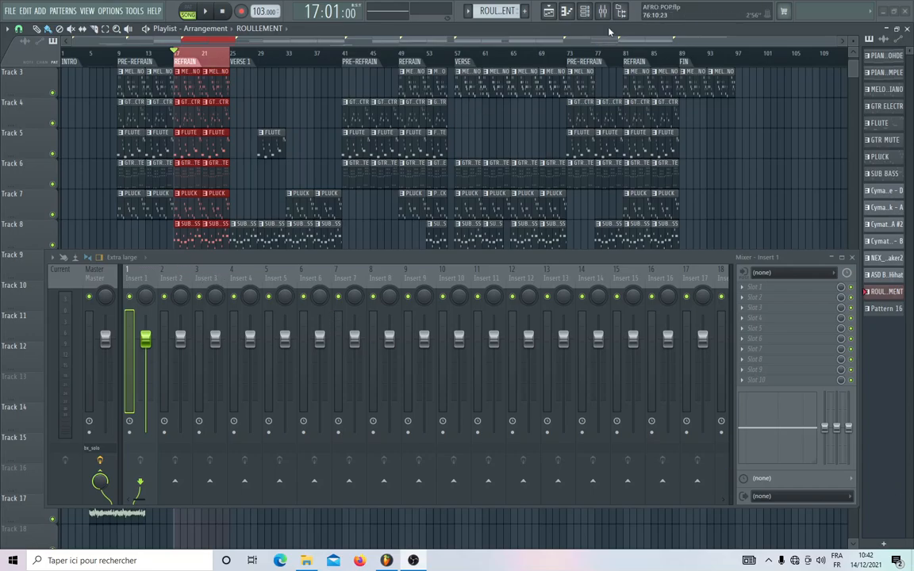
Route the PIANO ROHDE channel to mixer track 1 and solo Insert 1.
{"action": "left_click", "coordinate": [585, 12]}
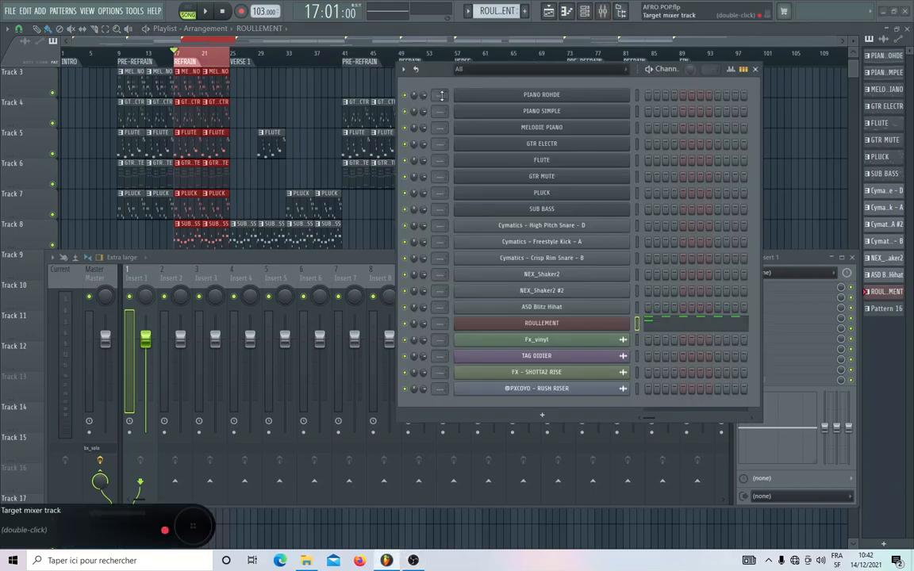
{"action": "left_click_drag", "start_coordinate": [441, 96], "coordinate": [441, 88]}
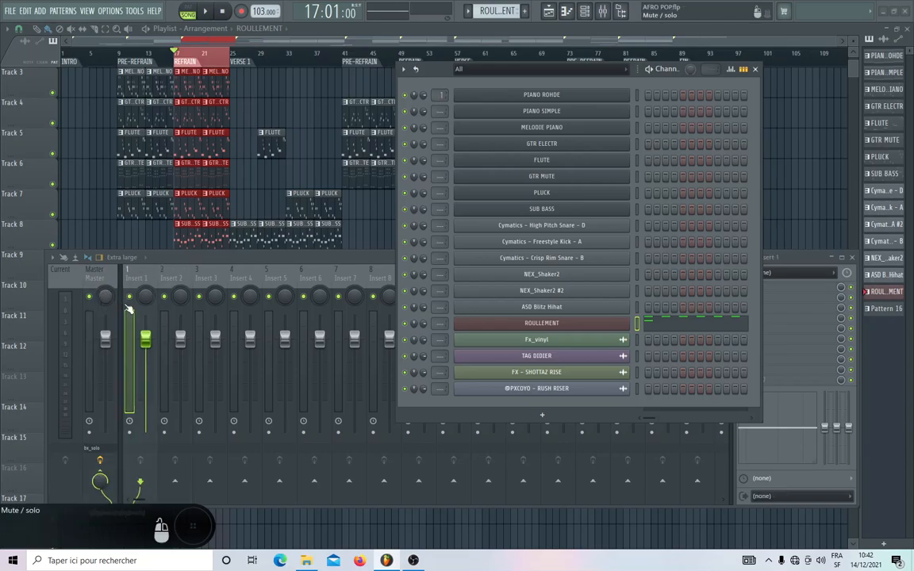
{"action": "left_click", "coordinate": [129, 308]}
Lower the master volume to 24% (-22.1 dB) and shift the mixer window slightly.
{"action": "left_click", "coordinate": [105, 340]}
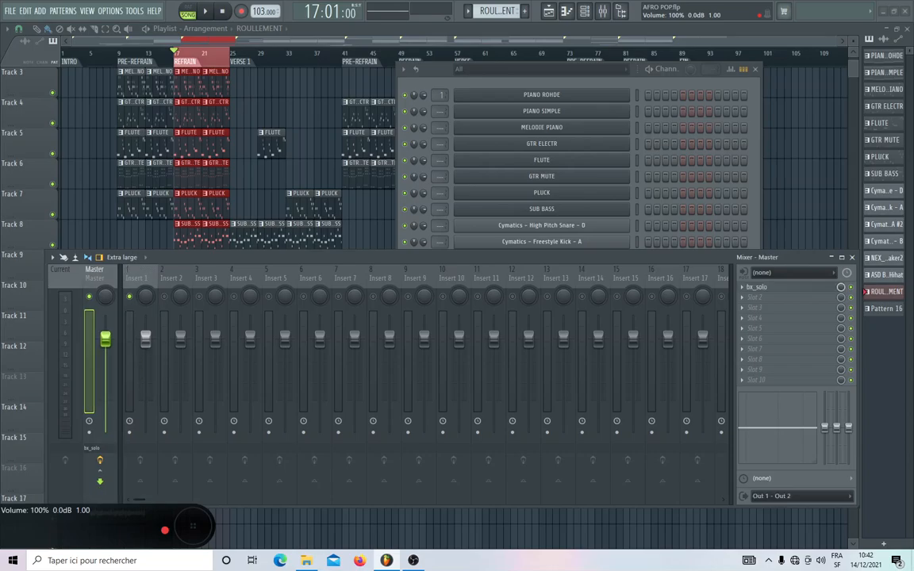
{"action": "left_click_drag", "start_coordinate": [104, 340], "coordinate": [105, 408]}
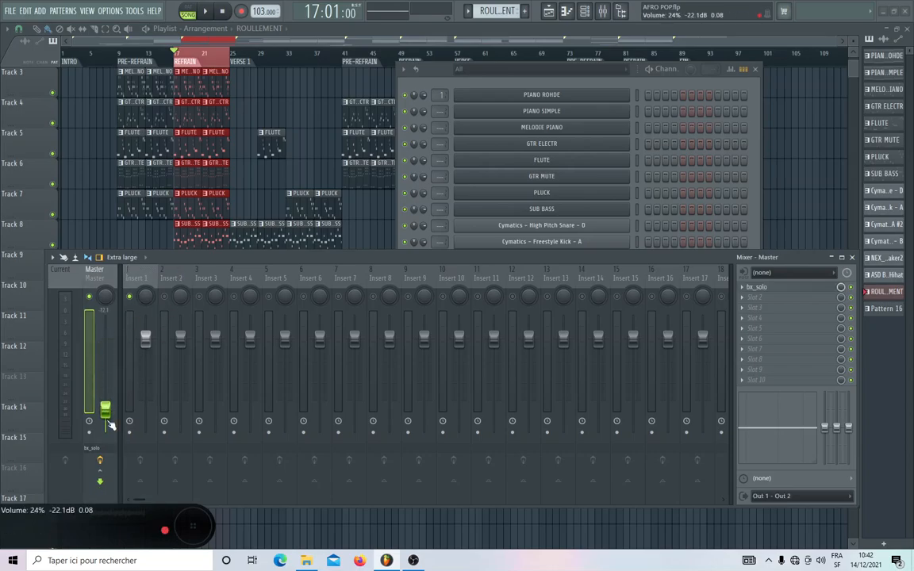
{"action": "left_click_drag", "start_coordinate": [194, 257], "coordinate": [233, 249]}
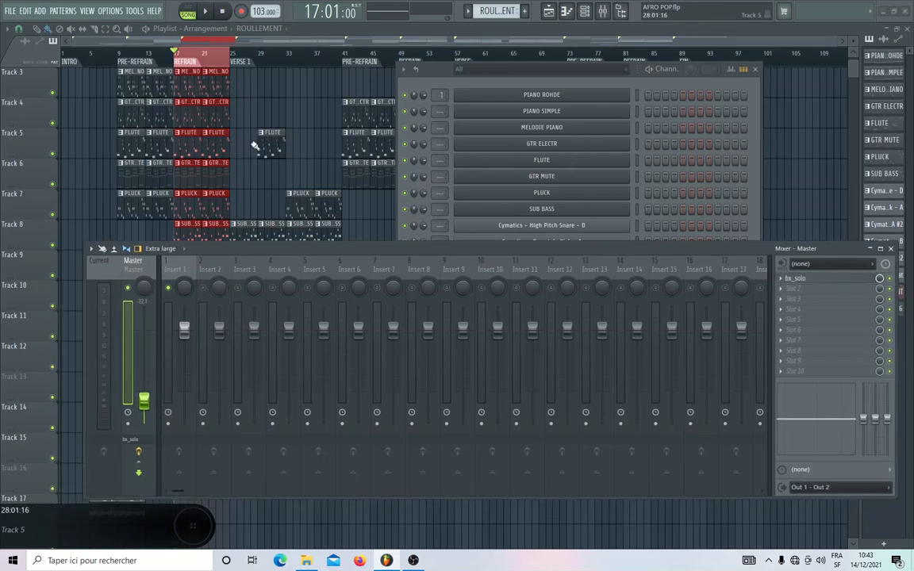
Bring the refrain into view in the playlist and briefly play it back.
{"action": "scroll", "coordinate": [219, 63], "scroll_direction": "up", "scroll_amount": 4}
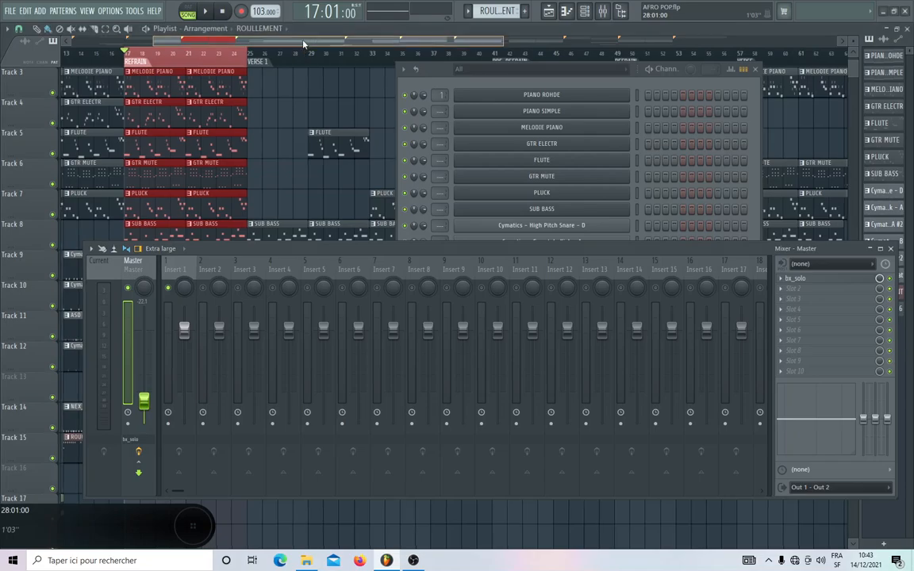
{"action": "left_click_drag", "start_coordinate": [303, 44], "coordinate": [221, 44]}
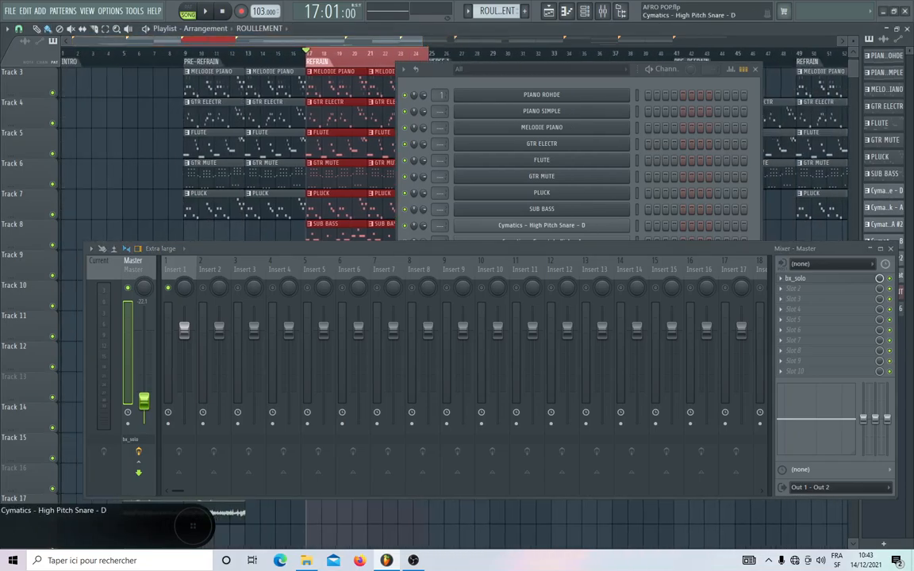
{"action": "key", "text": "space"}
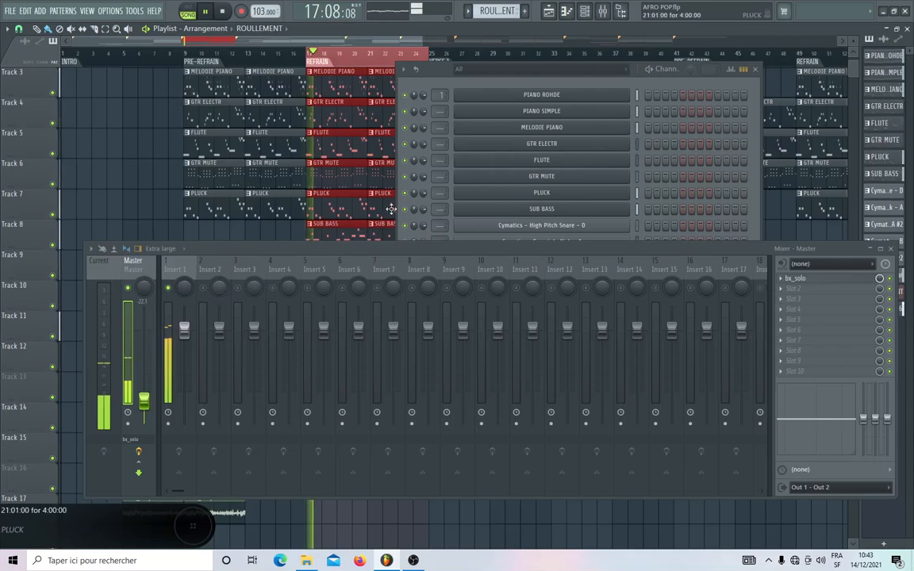
{"action": "key", "text": "space"}
Solo the PIANO ROHDE channel and raise the master volume to -7.5 dB while playing the refrain.
{"action": "right_click", "coordinate": [406, 96]}
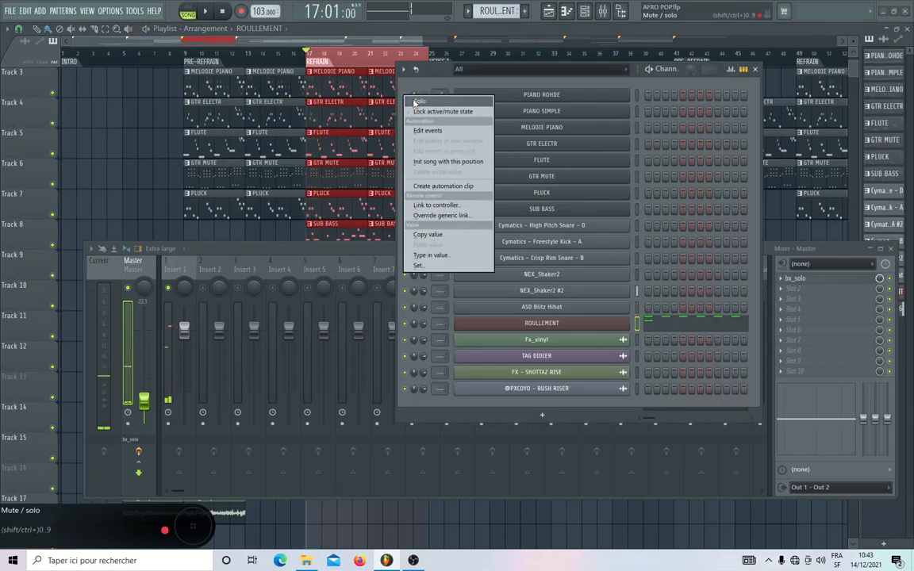
{"action": "left_click", "coordinate": [418, 101]}
{"action": "key", "text": "space"}
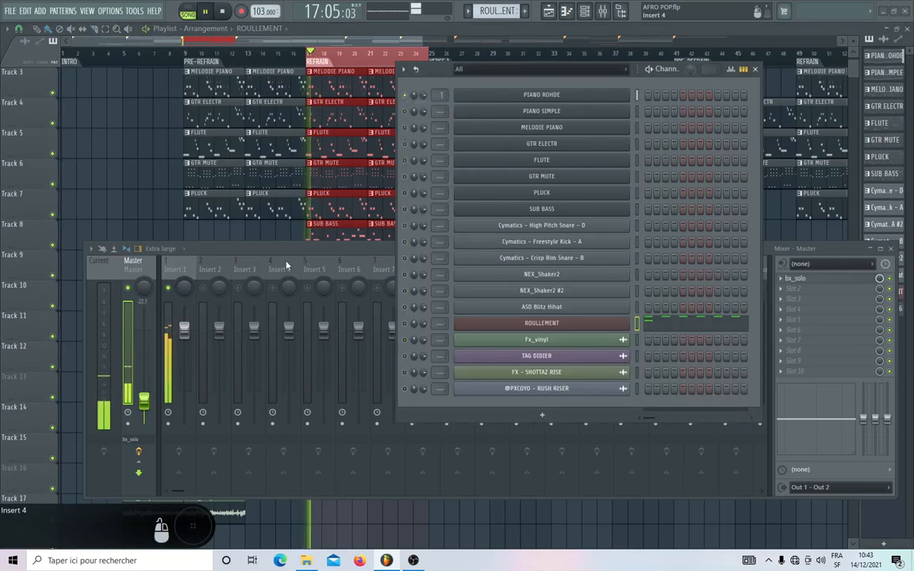
{"action": "left_click", "coordinate": [181, 288]}
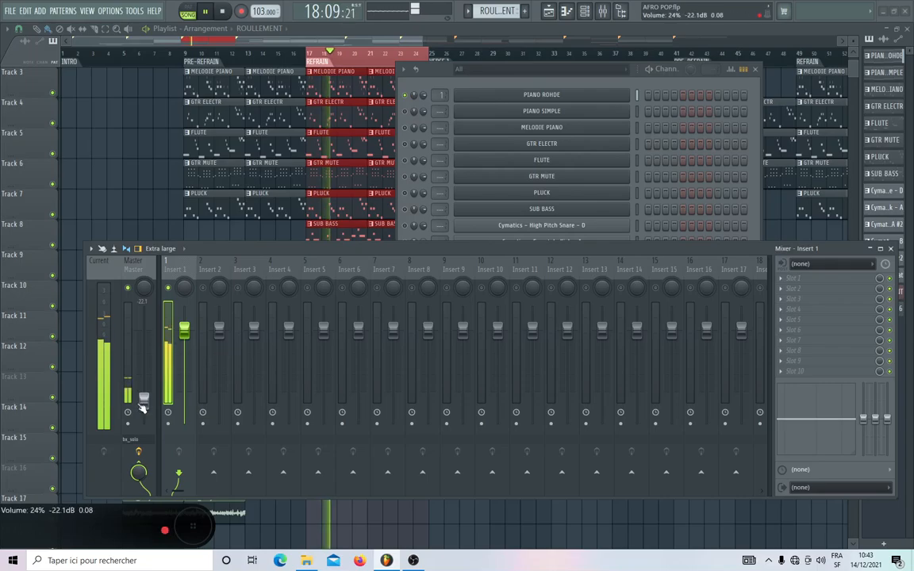
{"action": "left_click_drag", "start_coordinate": [143, 406], "coordinate": [143, 373]}
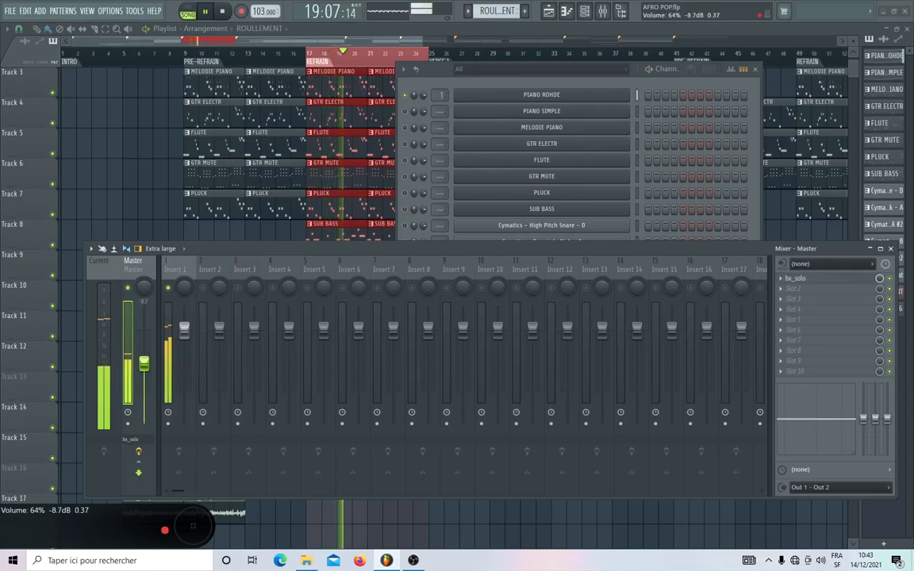
{"action": "key", "text": "space"}
Load Gross Beat into the first effect slot of Insert 1.
{"action": "left_click", "coordinate": [173, 285]}
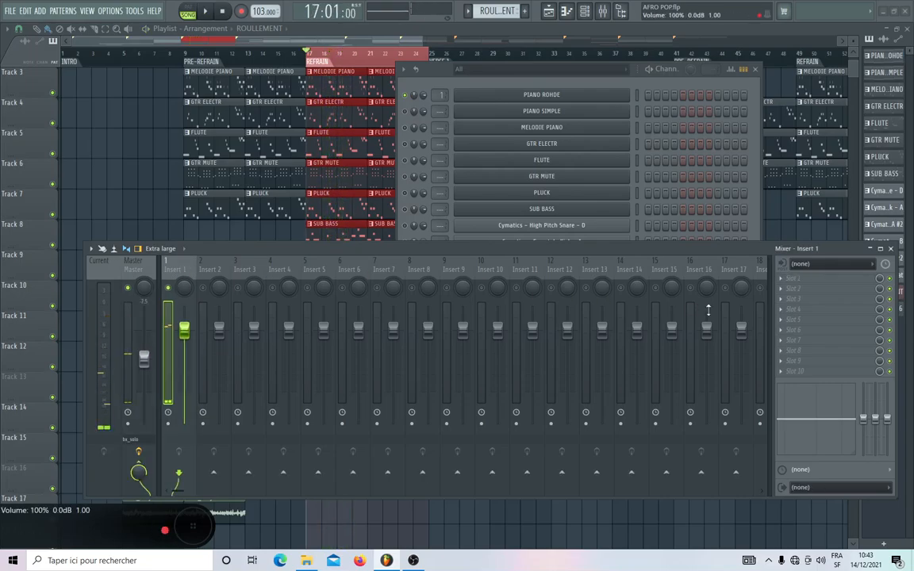
{"action": "left_click", "coordinate": [778, 280]}
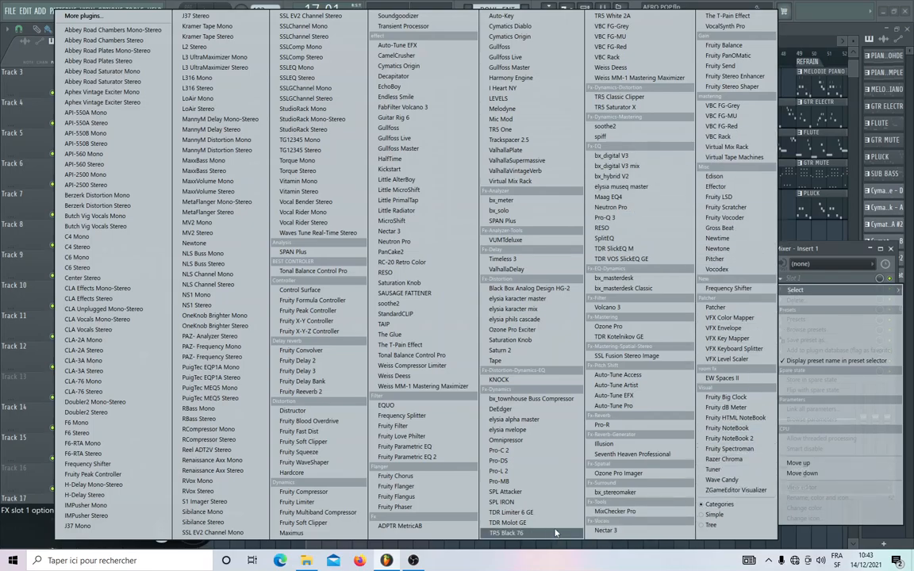
{"action": "left_click", "coordinate": [716, 228]}
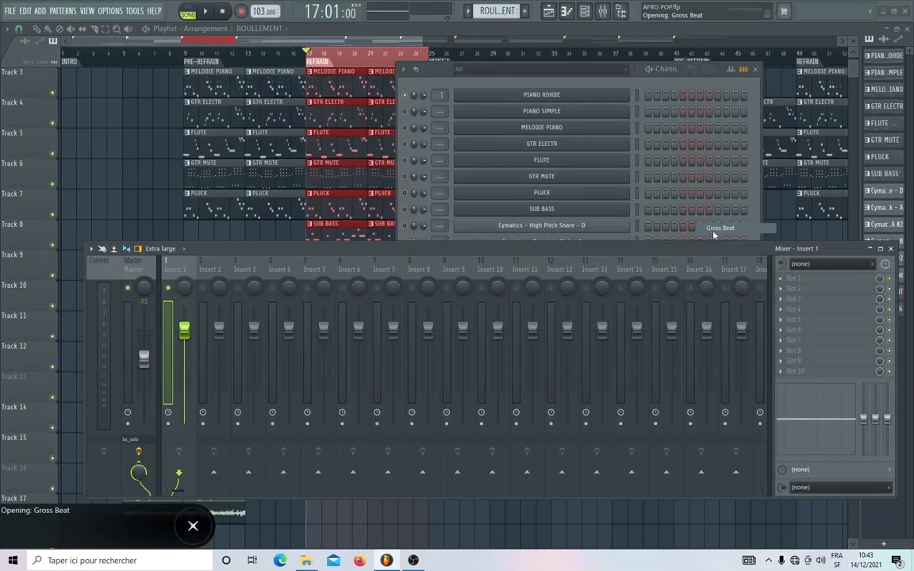
Load Gross Beat's Momentary preset and choose the 1/2 Speed time pattern.
{"action": "right_click", "coordinate": [478, 114]}
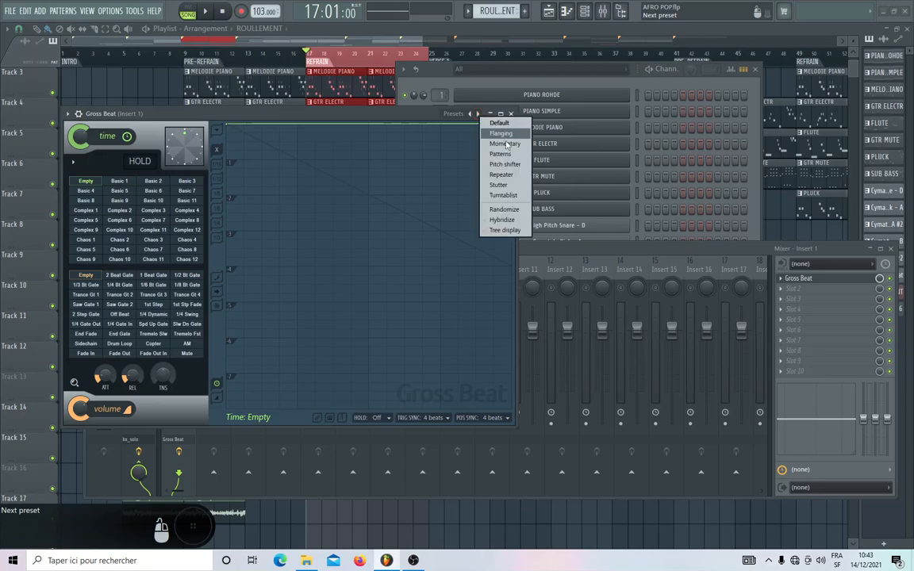
{"action": "left_click", "coordinate": [504, 144]}
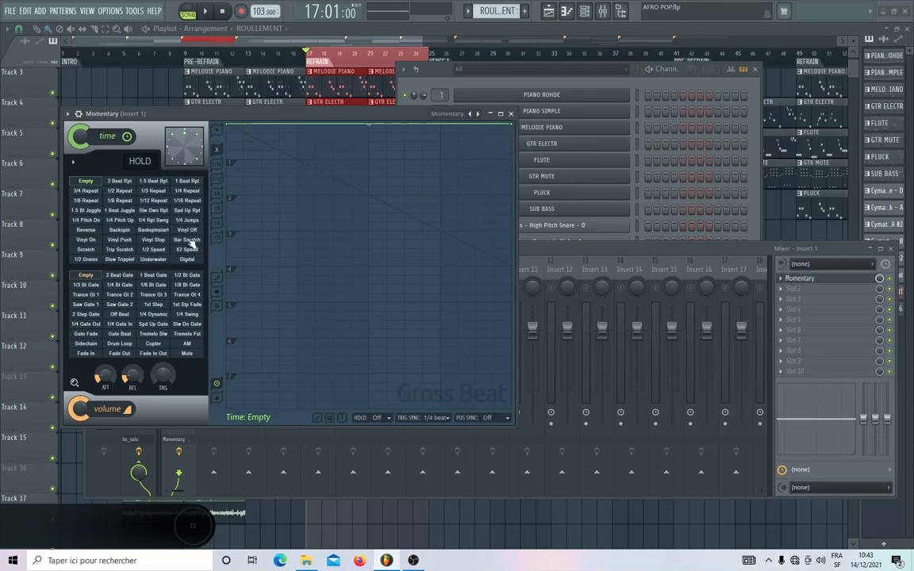
{"action": "left_click", "coordinate": [153, 249]}
{"action": "left_click_drag", "start_coordinate": [262, 114], "coordinate": [420, 163]}
Play the piano through Gross Beat and switch the effect off during playback to compare the sound.
{"action": "key", "text": "space"}
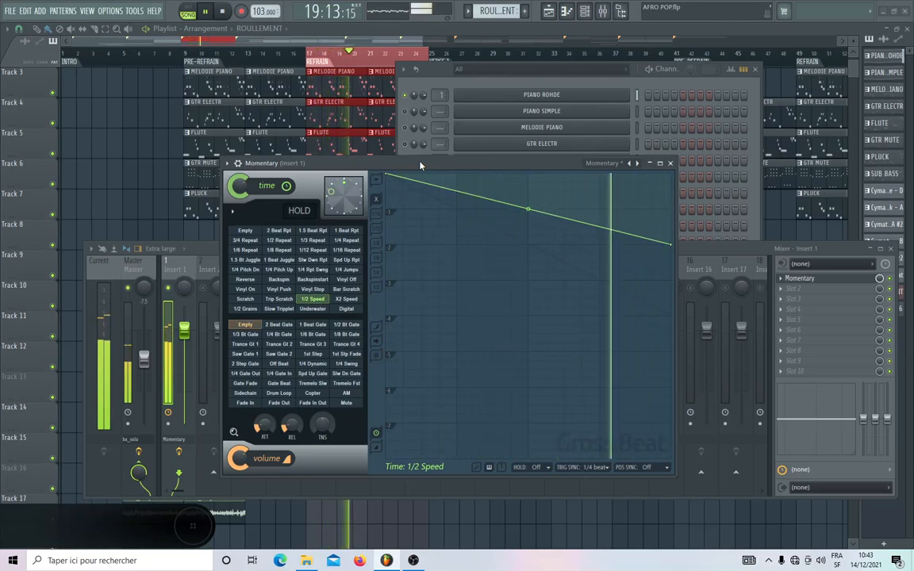
{"action": "left_click", "coordinate": [237, 164]}
{"action": "left_click", "coordinate": [642, 181]}
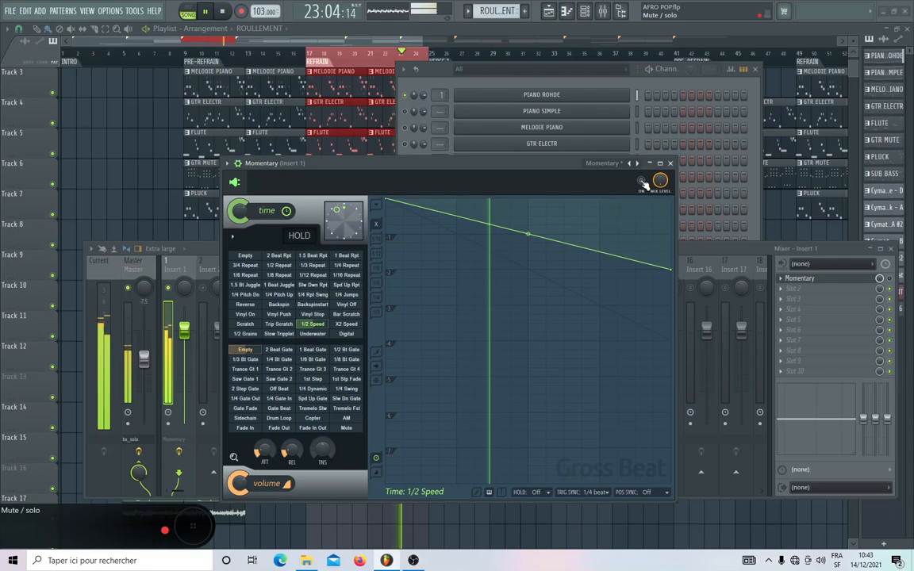
Switch Gross Beat back on during playback, then stop the song and close the effect's window.
{"action": "left_click", "coordinate": [644, 182]}
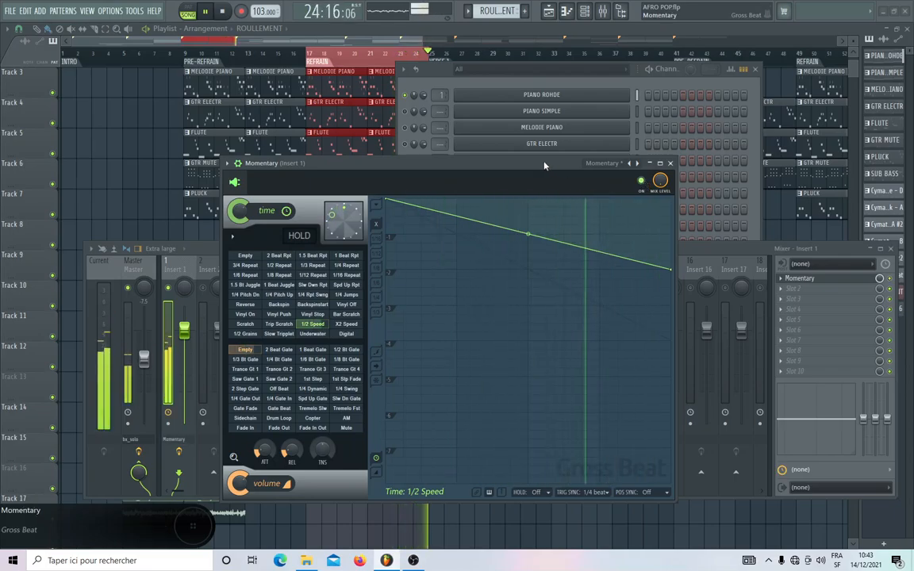
{"action": "key", "text": "space"}
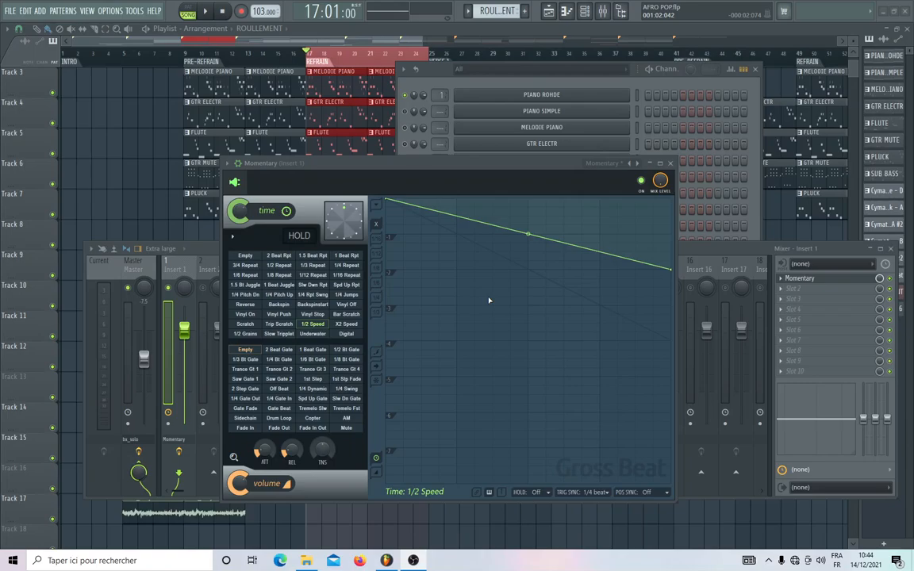
{"action": "left_click", "coordinate": [671, 164]}
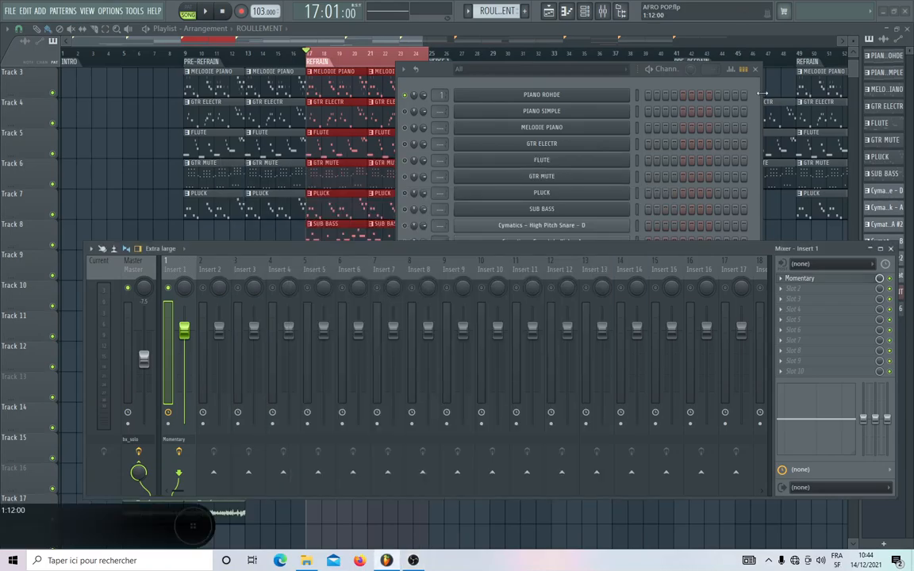
Close the channel rack and move the mixer down to uncover the upper playlist tracks.
{"action": "left_click", "coordinate": [755, 70]}
{"action": "left_click_drag", "start_coordinate": [505, 250], "coordinate": [505, 320]}
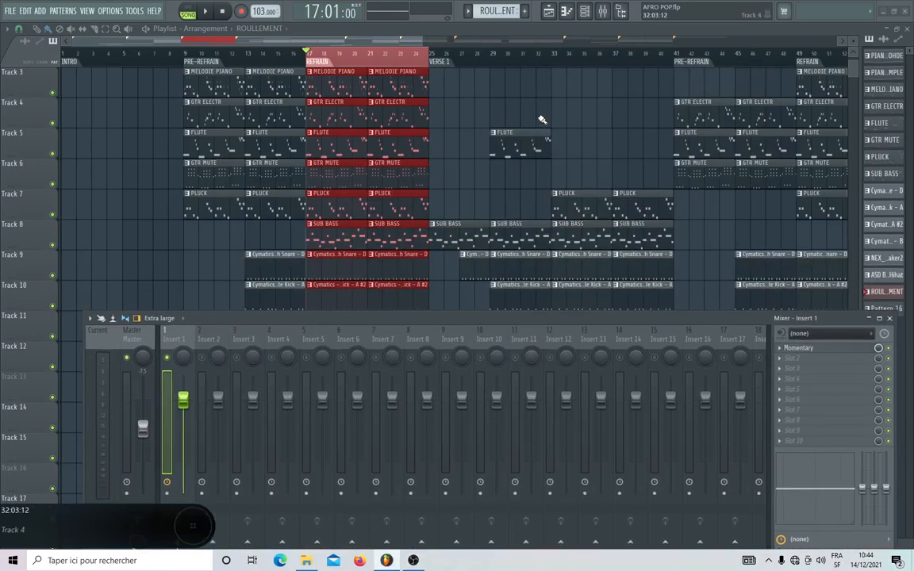
{"action": "scroll", "coordinate": [541, 118], "scroll_direction": "down", "scroll_amount": 11}
{"action": "scroll", "coordinate": [540, 118], "scroll_direction": "up", "scroll_amount": 8}
{"action": "scroll", "coordinate": [541, 119], "scroll_direction": "up", "scroll_amount": 6}
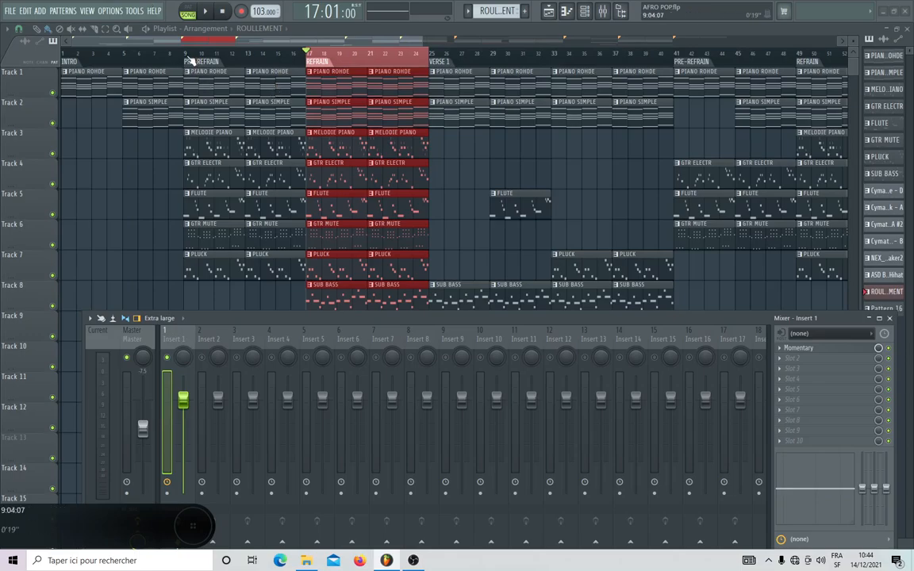
Clear the refrain's time selection and place the playhead at the start of the refrain, bar 17.
{"action": "left_click", "coordinate": [313, 57]}
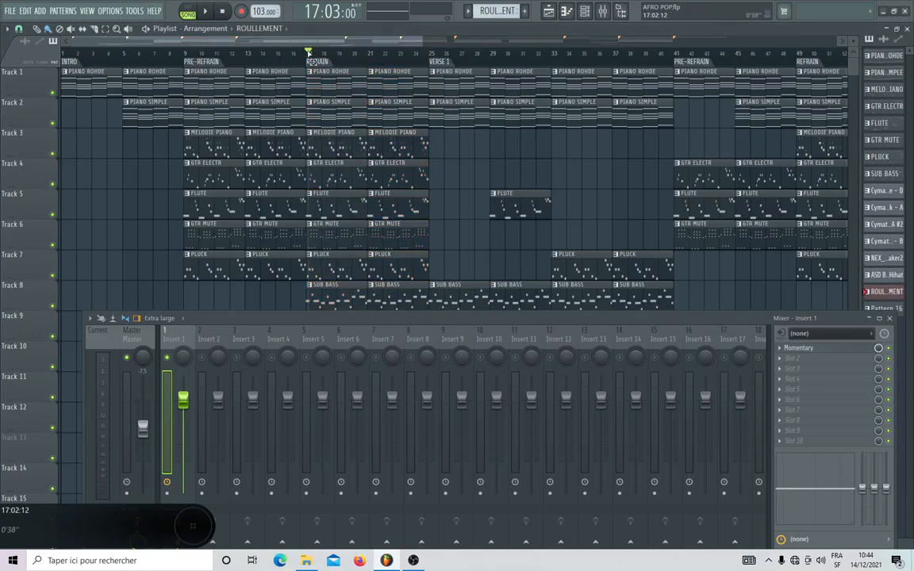
{"action": "left_click", "coordinate": [306, 53]}
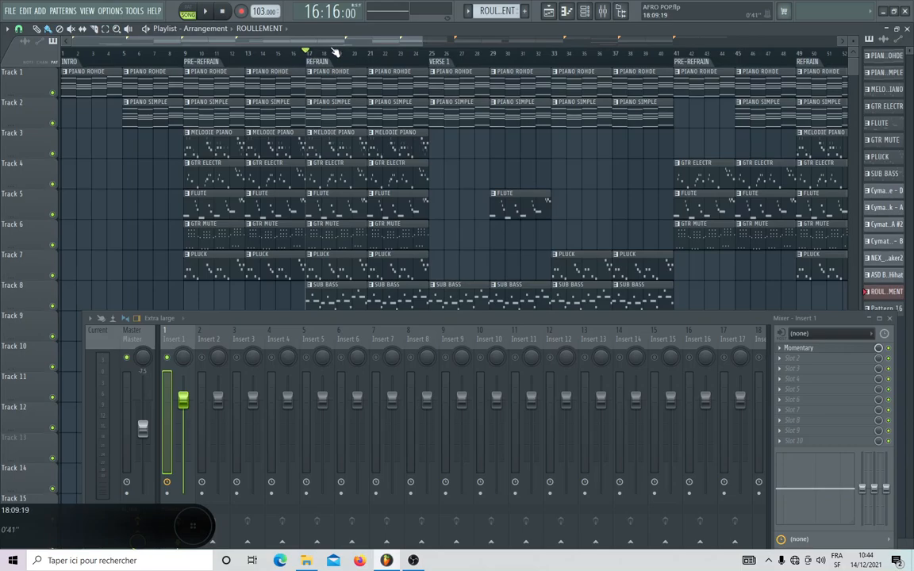
{"action": "scroll", "coordinate": [335, 52], "scroll_direction": "up", "scroll_amount": 5}
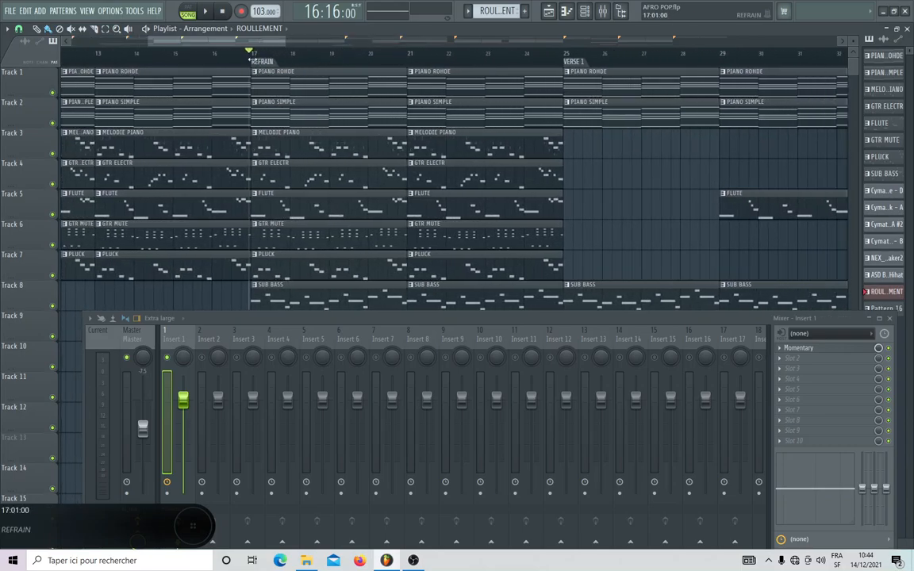
{"action": "left_click", "coordinate": [253, 58]}
Briefly test playback and return the playhead to the start of the intro at bar 1.
{"action": "left_click_drag", "start_coordinate": [221, 41], "coordinate": [141, 41]}
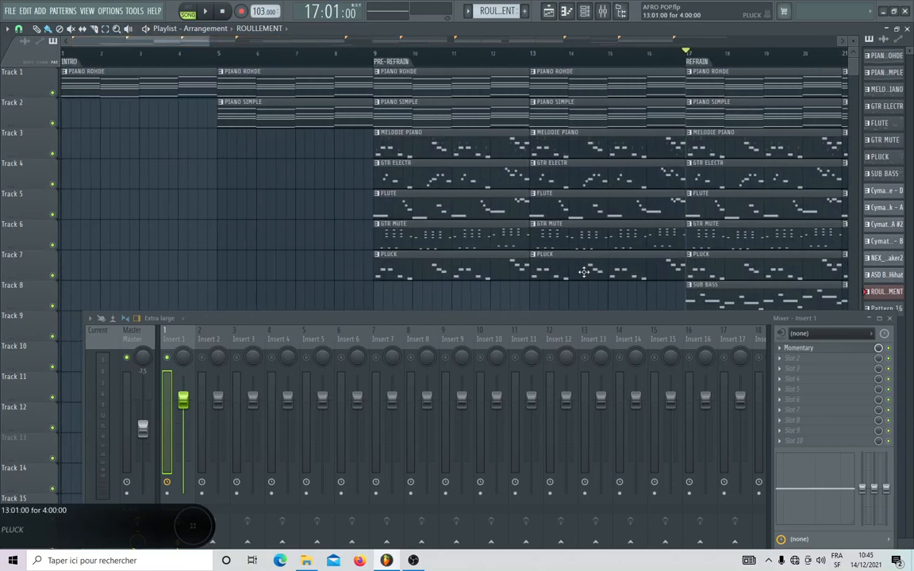
{"action": "left_click_drag", "start_coordinate": [500, 318], "coordinate": [497, 314]}
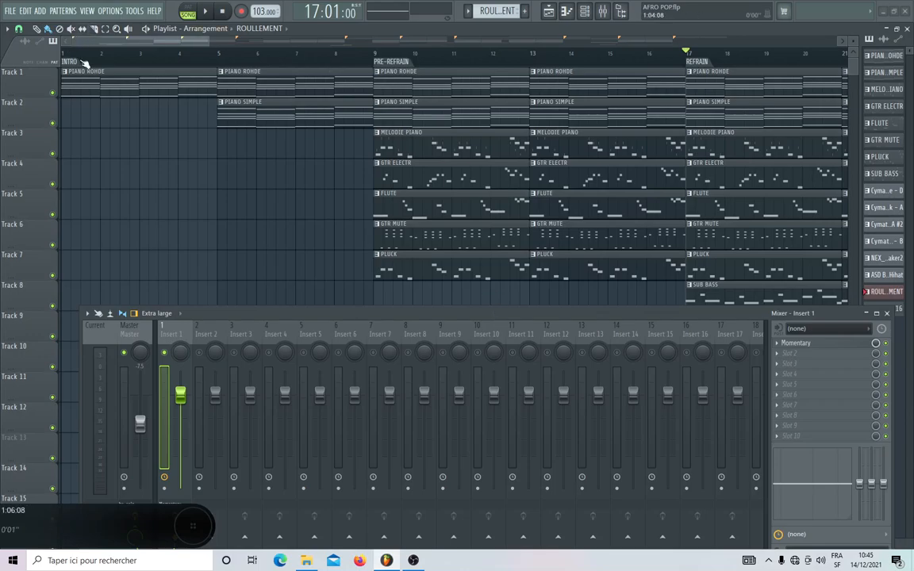
{"action": "scroll", "coordinate": [335, 76], "scroll_direction": "down", "scroll_amount": 4}
{"action": "key", "text": "space"}
{"action": "key", "text": "space"}
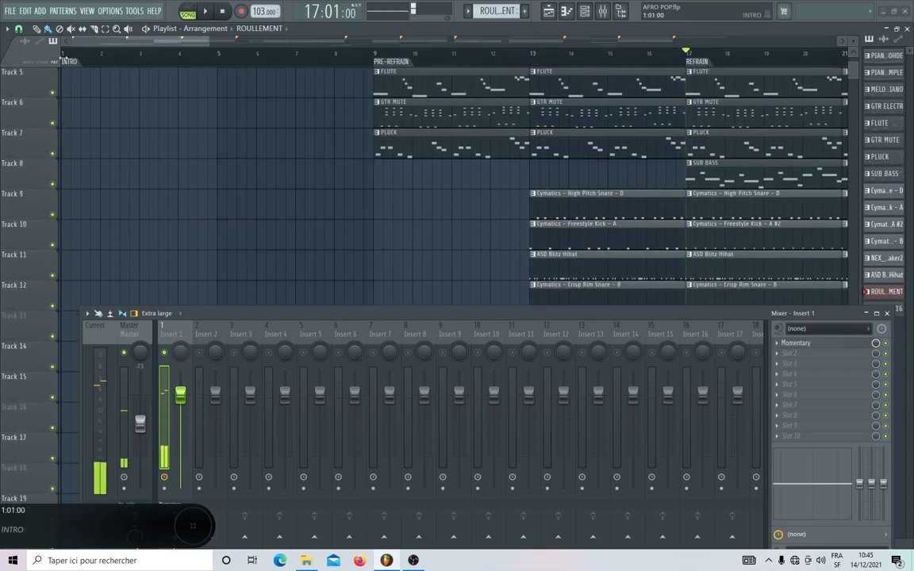
{"action": "left_click", "coordinate": [68, 52]}
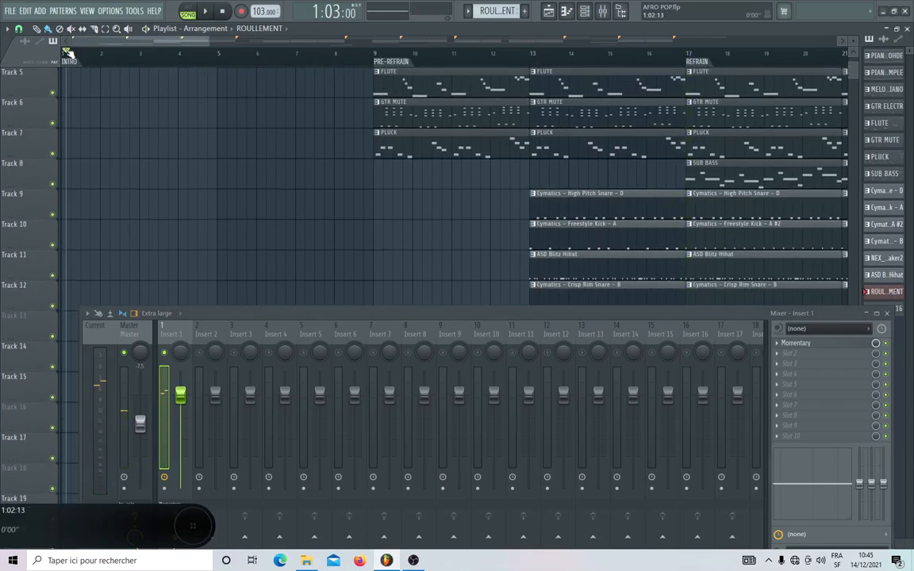
{"action": "left_click_drag", "start_coordinate": [69, 52], "coordinate": [56, 50]}
Create an automation clip for the mix level of Gross Beat in the first slot of Insert 1.
{"action": "scroll", "coordinate": [266, 125], "scroll_direction": "down", "scroll_amount": 5}
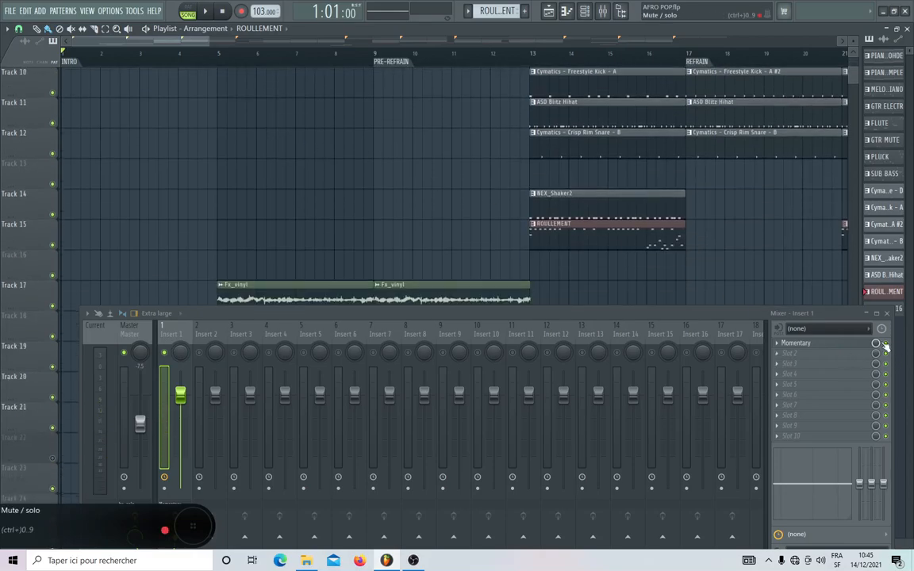
{"action": "right_click", "coordinate": [886, 344]}
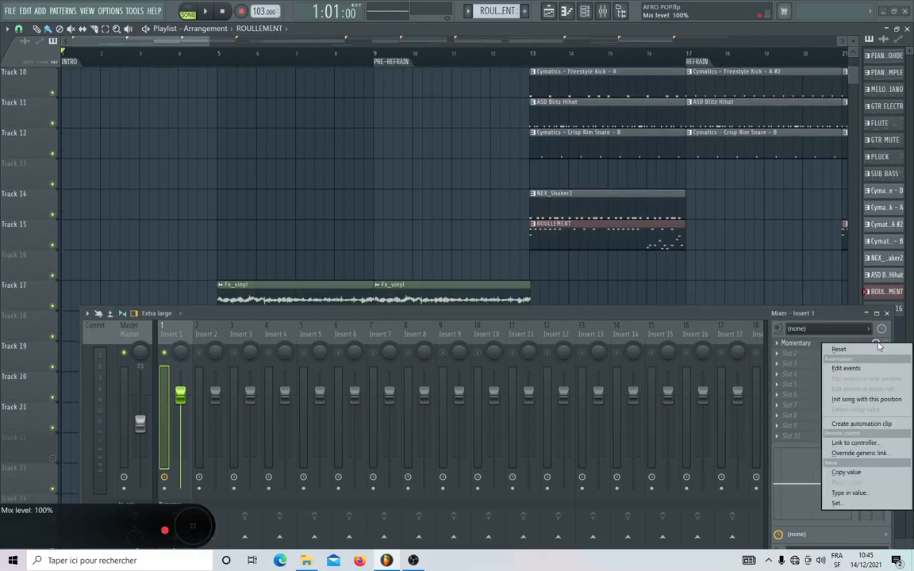
{"action": "left_click", "coordinate": [845, 426]}
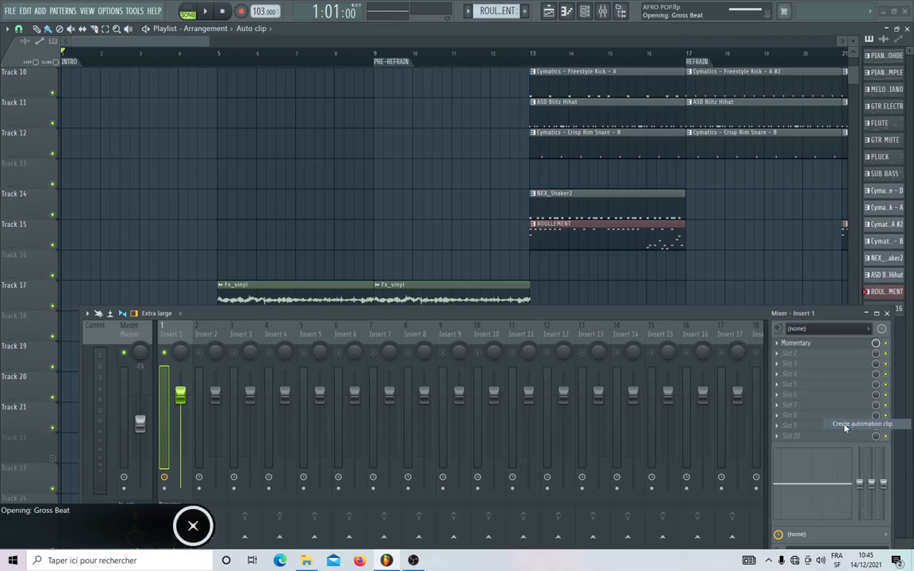
{"action": "scroll", "coordinate": [527, 139], "scroll_direction": "down", "scroll_amount": 2}
{"action": "scroll", "coordinate": [525, 139], "scroll_direction": "up", "scroll_amount": 2}
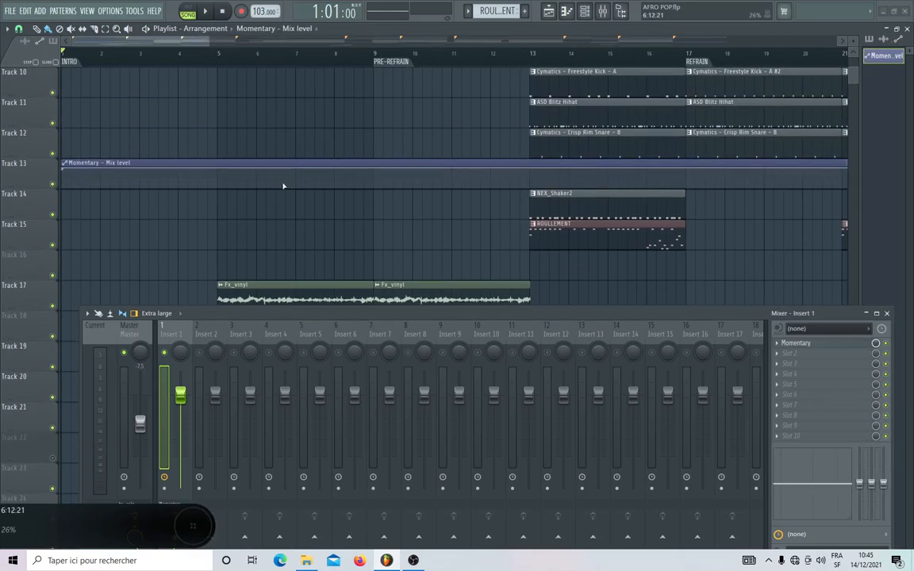
Move the Momentary - Mix level automation clip on Track 13 so it starts at bar 5.
{"action": "scroll", "coordinate": [335, 257], "scroll_direction": "up", "scroll_amount": 9}
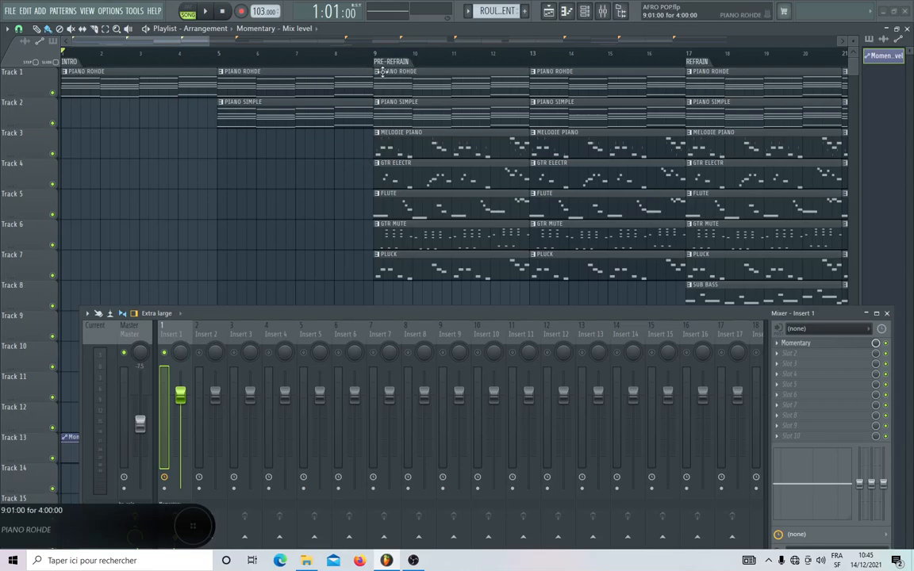
{"action": "scroll", "coordinate": [426, 174], "scroll_direction": "down", "scroll_amount": 4}
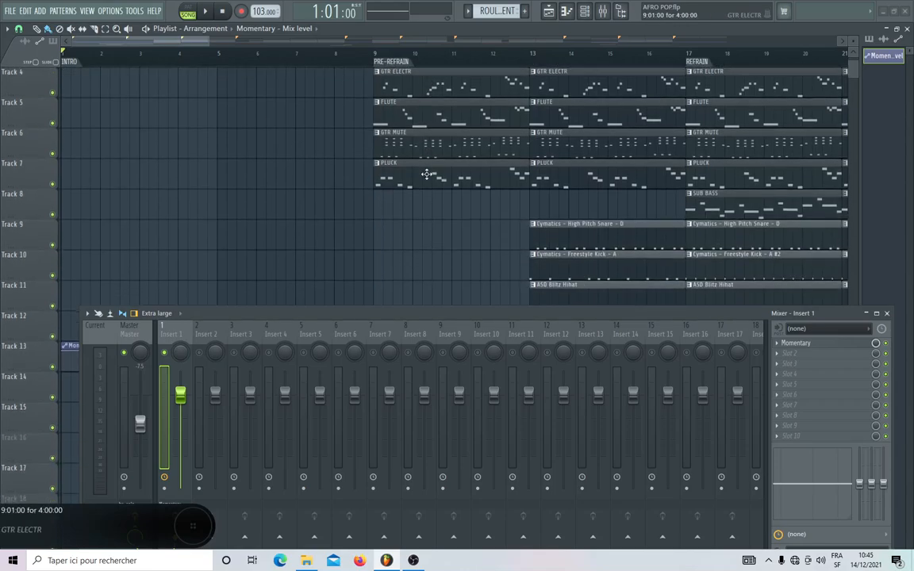
{"action": "left_click_drag", "start_coordinate": [133, 192], "coordinate": [291, 195]}
{"action": "scroll", "coordinate": [146, 159], "scroll_direction": "up", "scroll_amount": 4}
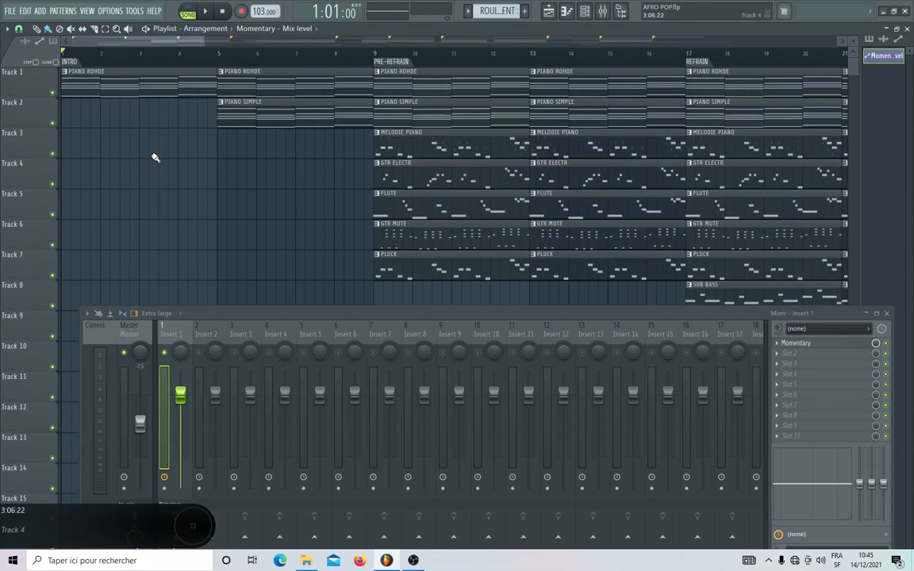
{"action": "scroll", "coordinate": [230, 168], "scroll_direction": "down", "scroll_amount": 5}
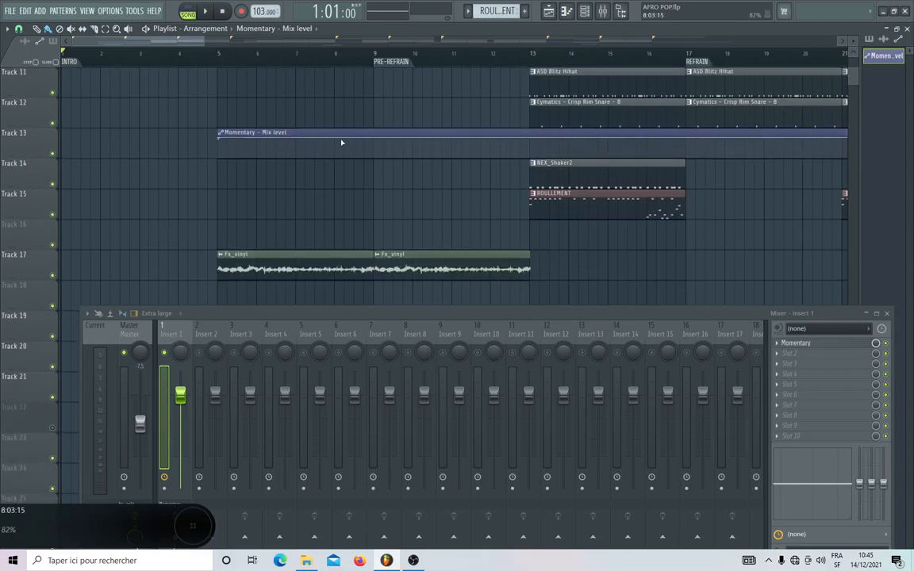
Move the Mix level clip back to bar 1 and make its level jump from 0% to 100% at bar 9.
{"action": "left_click_drag", "start_coordinate": [340, 140], "coordinate": [65, 174]}
{"action": "right_click", "coordinate": [375, 157]}
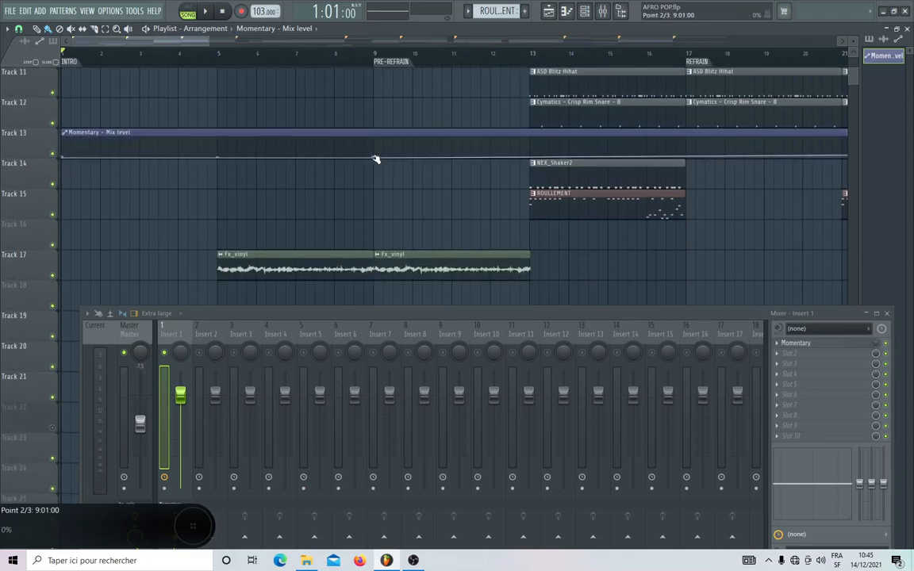
{"action": "right_click", "coordinate": [388, 158]}
{"action": "left_click_drag", "start_coordinate": [386, 158], "coordinate": [377, 137]}
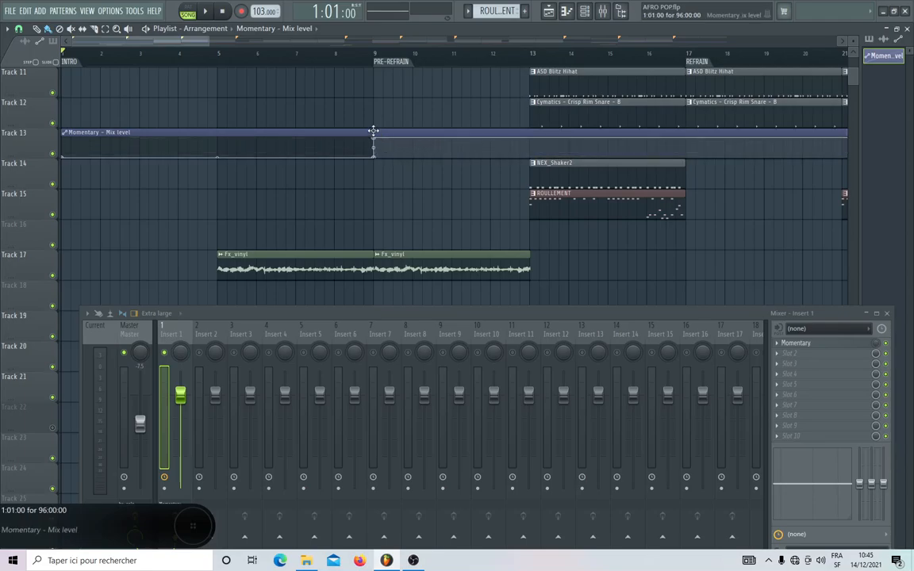
Delete the 100% point at bar 9, raise the clip's first point to 100% and curve the fade with 65% tension.
{"action": "right_click", "coordinate": [376, 140]}
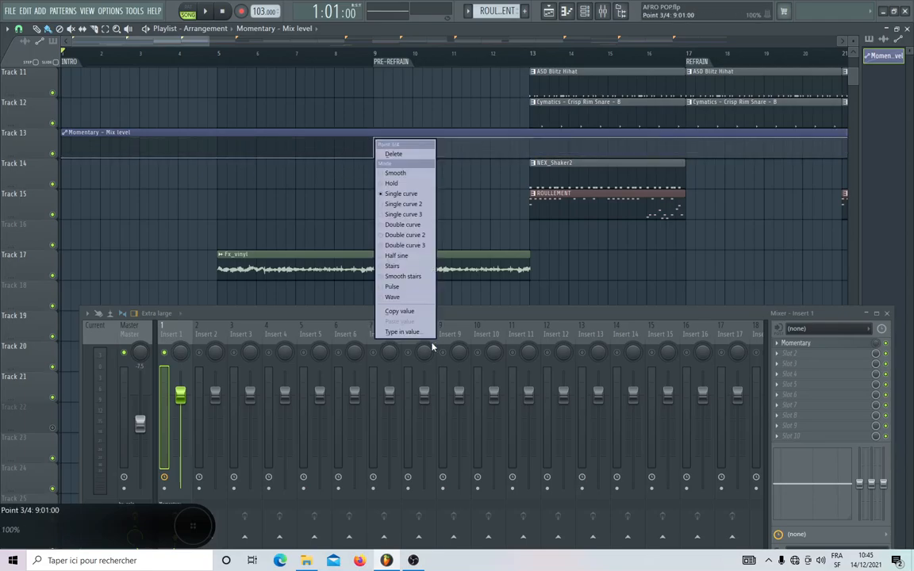
{"action": "left_click", "coordinate": [390, 153]}
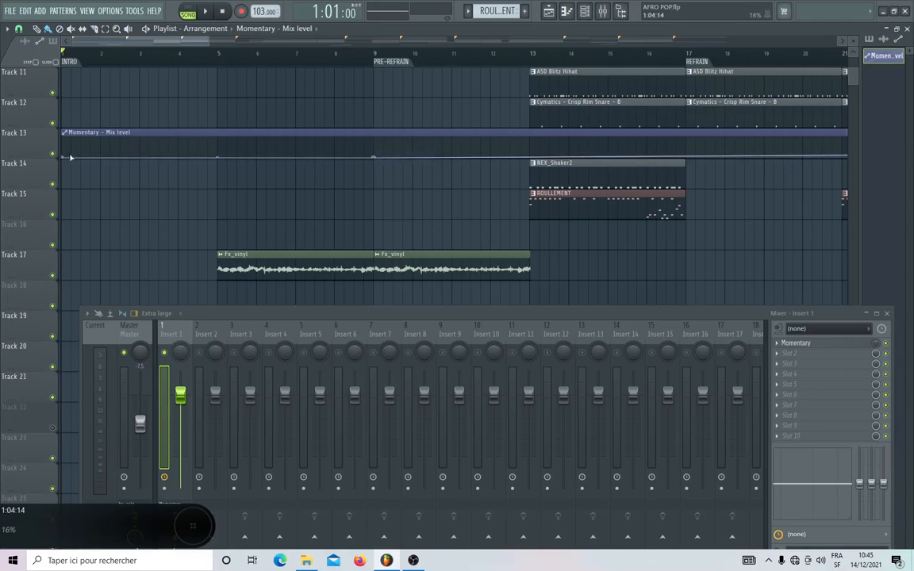
{"action": "left_click_drag", "start_coordinate": [63, 156], "coordinate": [61, 125]}
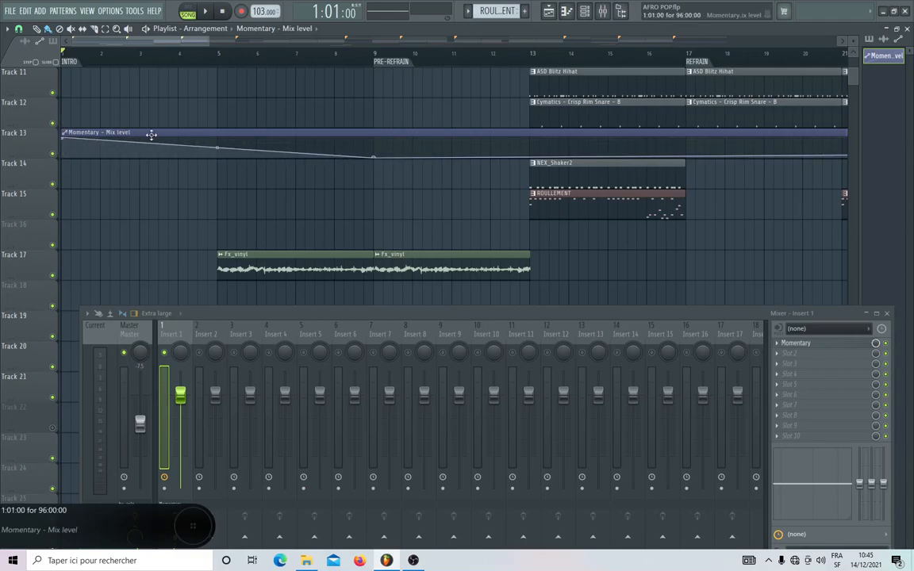
{"action": "left_click_drag", "start_coordinate": [217, 147], "coordinate": [217, 137]}
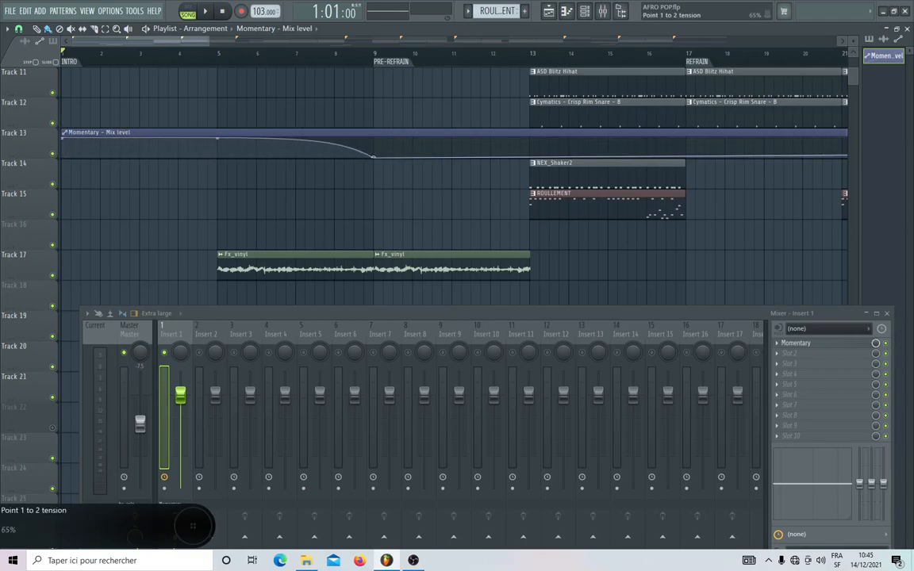
Play the song from the intro into the pre-refrain to hear the automated Gross Beat fade, then stop.
{"action": "scroll", "coordinate": [316, 200], "scroll_direction": "up", "scroll_amount": 3}
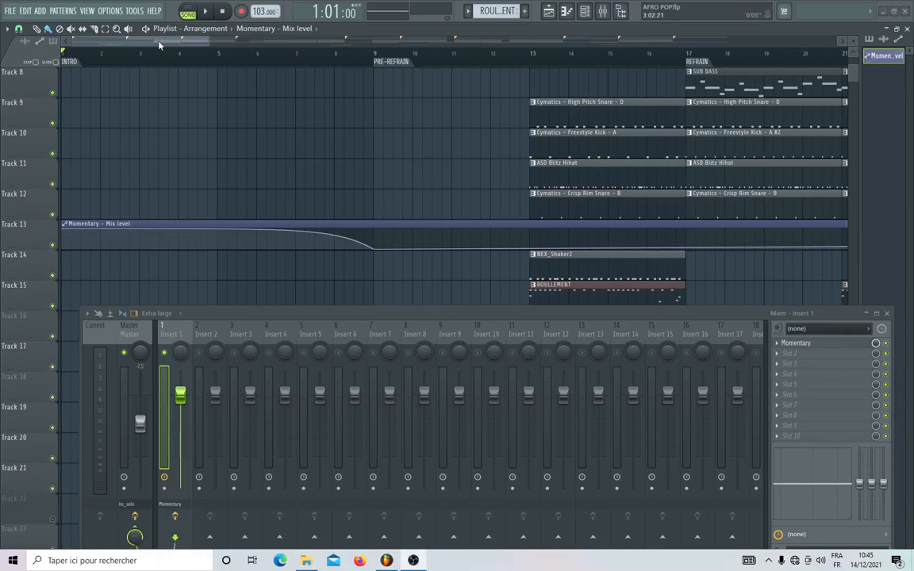
{"action": "scroll", "coordinate": [281, 206], "scroll_direction": "up", "scroll_amount": 2}
{"action": "key", "text": "space"}
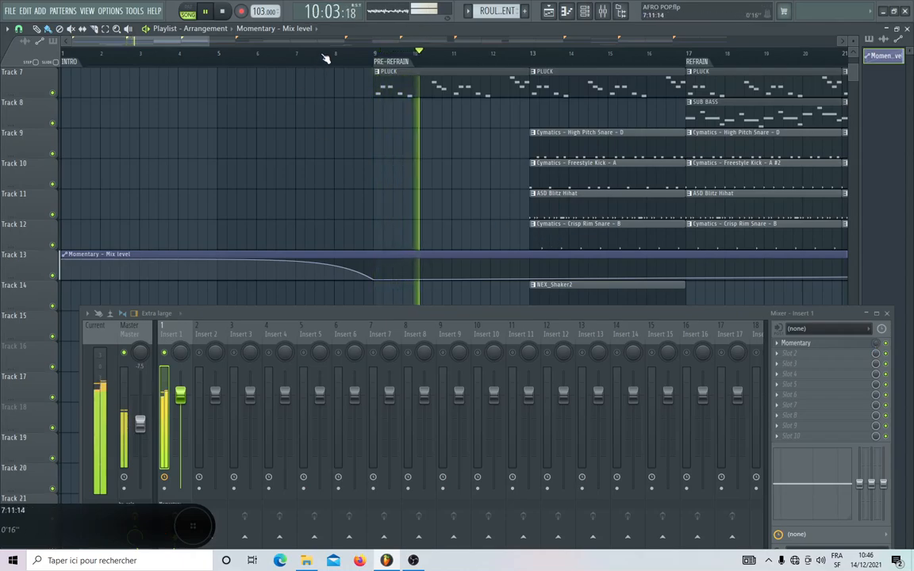
{"action": "scroll", "coordinate": [325, 59], "scroll_direction": "down", "scroll_amount": 5}
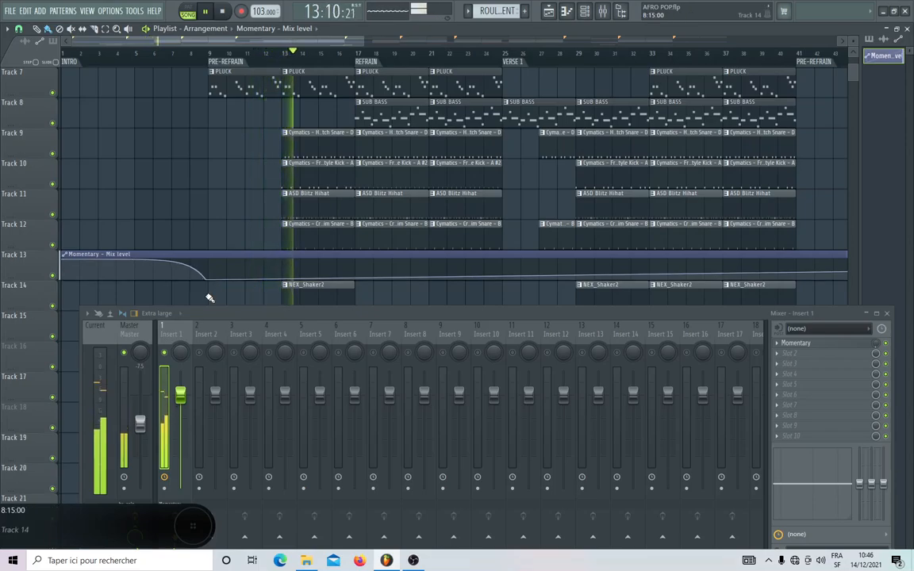
{"action": "key", "text": "space"}
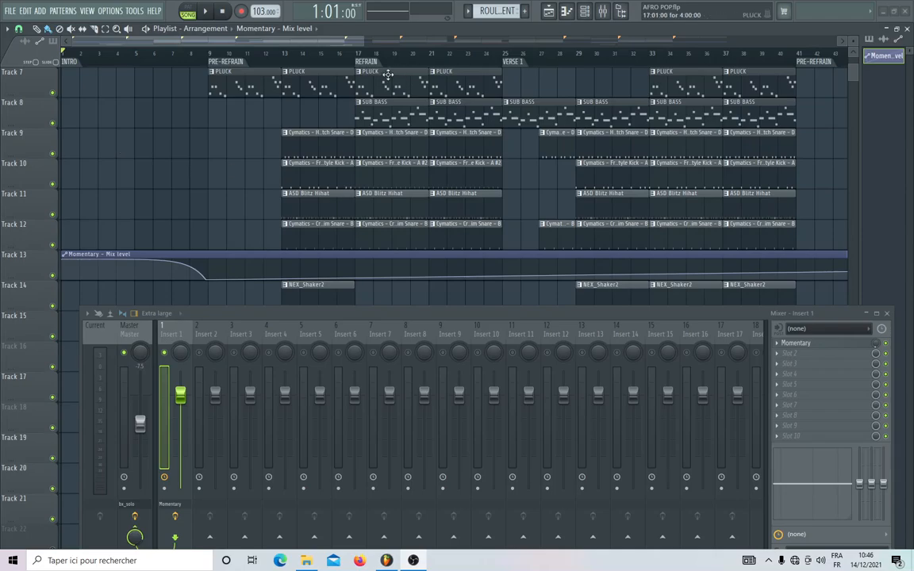
Place the playhead exactly at the start of the refrain, bar 17.
{"action": "left_click", "coordinate": [356, 55]}
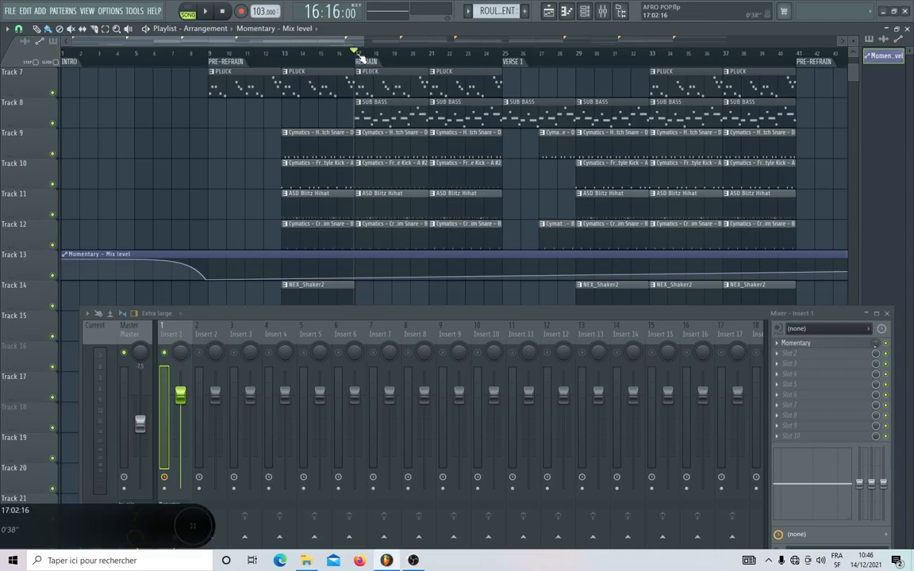
{"action": "left_click", "coordinate": [359, 56]}
{"action": "left_click", "coordinate": [358, 55]}
{"action": "scroll", "coordinate": [357, 55], "scroll_direction": "up", "scroll_amount": 1}
{"action": "scroll", "coordinate": [357, 56], "scroll_direction": "up", "scroll_amount": 2}
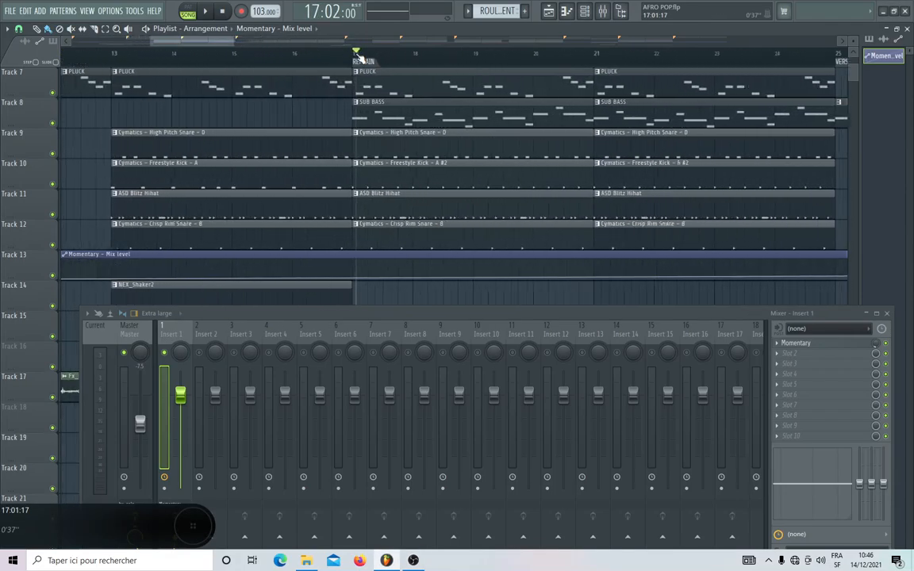
{"action": "left_click", "coordinate": [356, 58]}
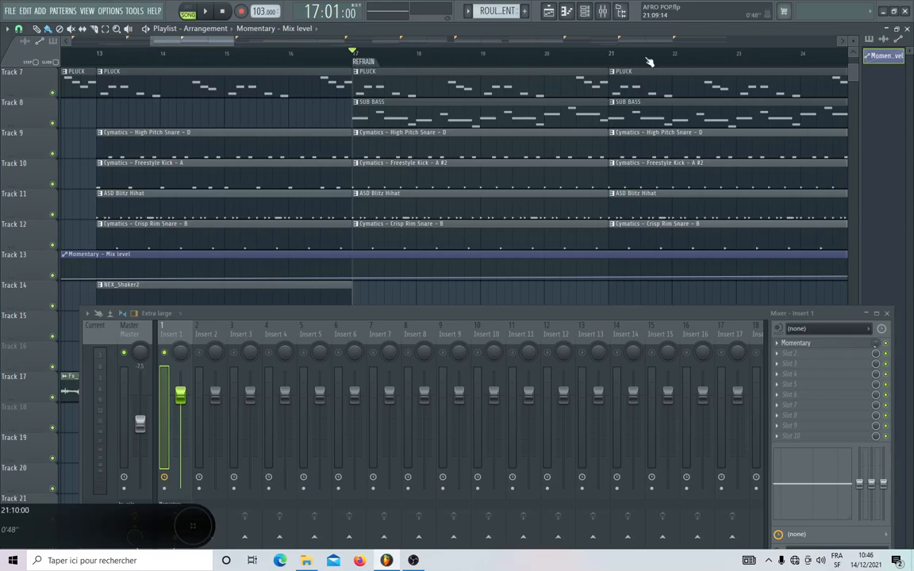
Delete the Momentary - Mix level automation clip's channel from the project and confirm the removal.
{"action": "scroll", "coordinate": [487, 58], "scroll_direction": "down", "scroll_amount": 3}
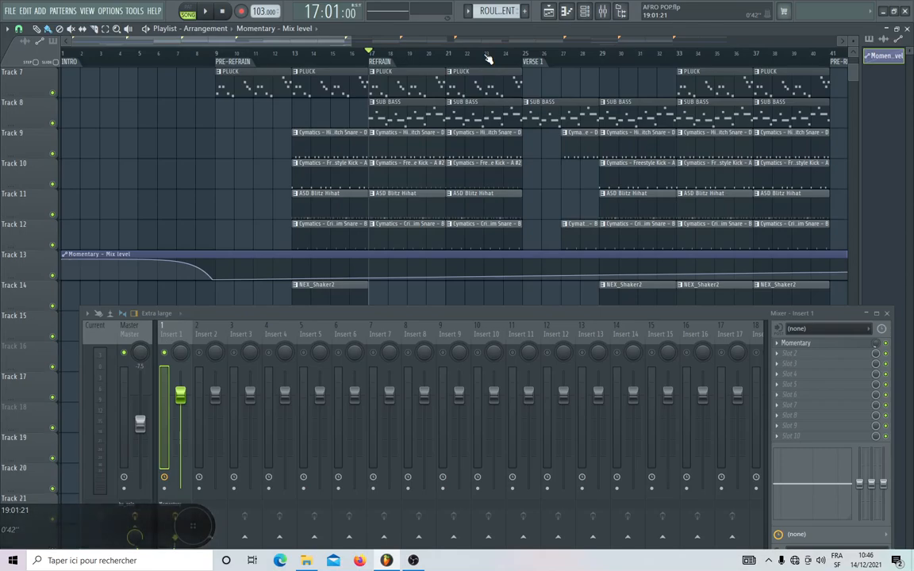
{"action": "left_click", "coordinate": [566, 11]}
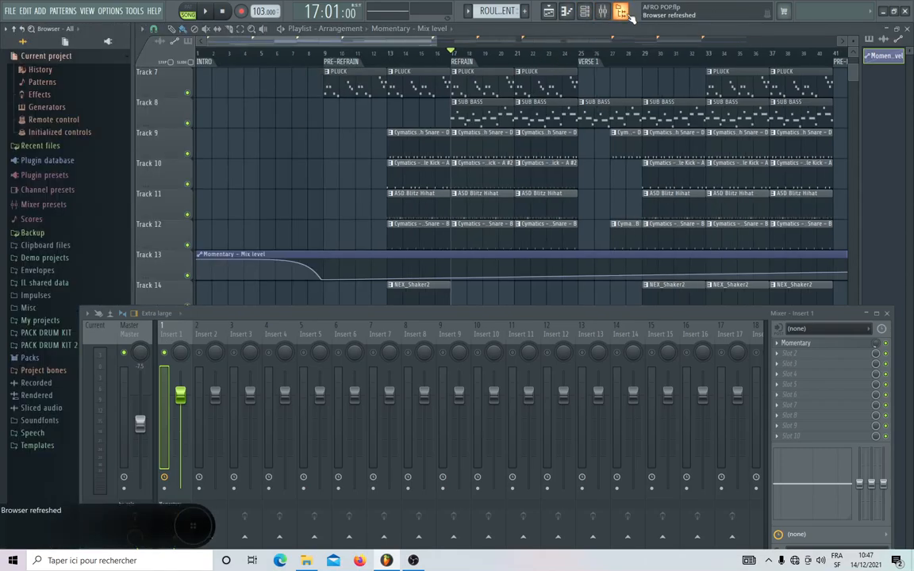
{"action": "right_click", "coordinate": [886, 57]}
{"action": "left_click", "coordinate": [843, 160]}
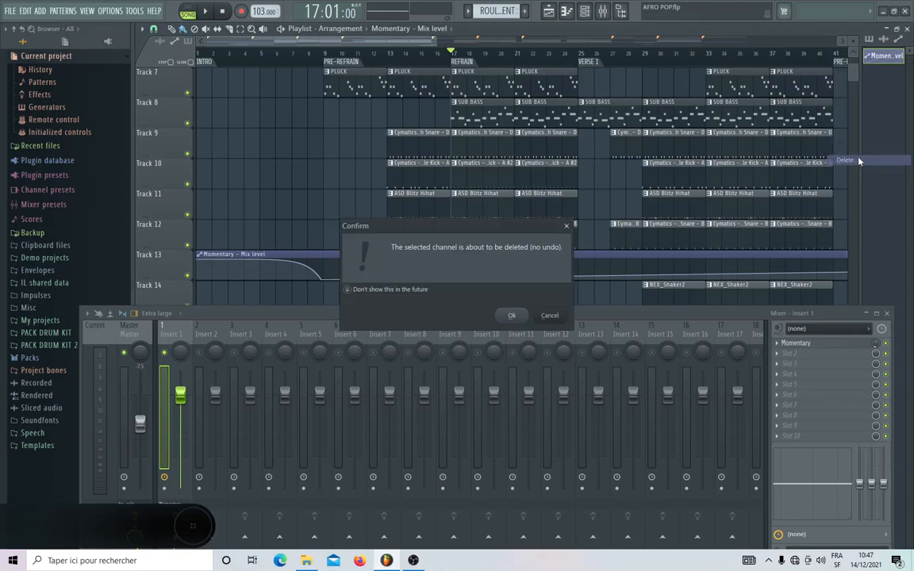
{"action": "left_click", "coordinate": [515, 317]}
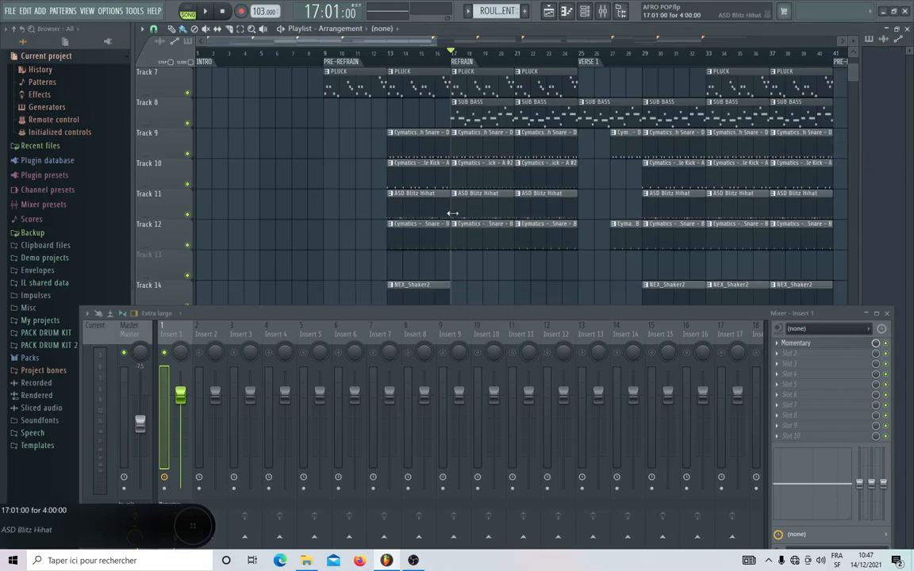
Play the intro from bar 1 to hear it without the automation clip, then stop.
{"action": "scroll", "coordinate": [363, 157], "scroll_direction": "down", "scroll_amount": 7}
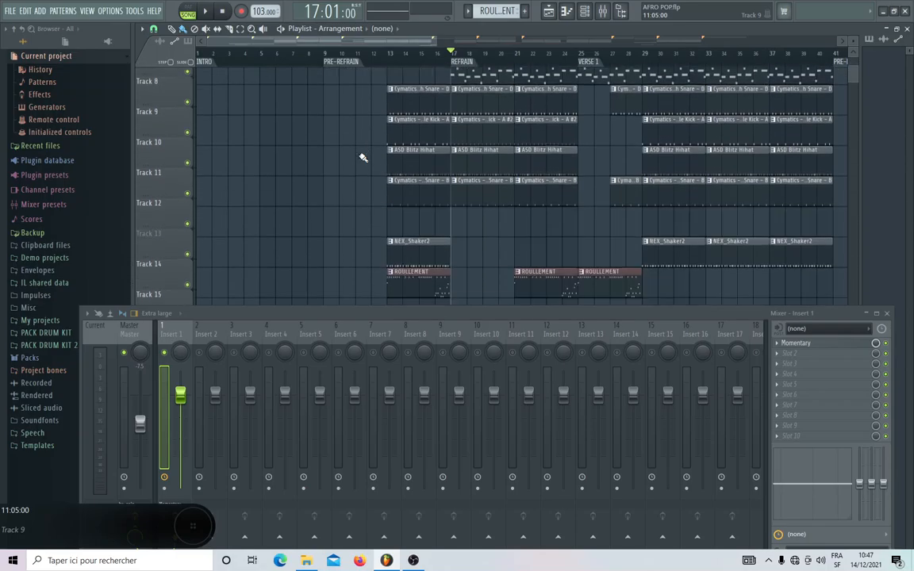
{"action": "scroll", "coordinate": [362, 157], "scroll_direction": "up", "scroll_amount": 5}
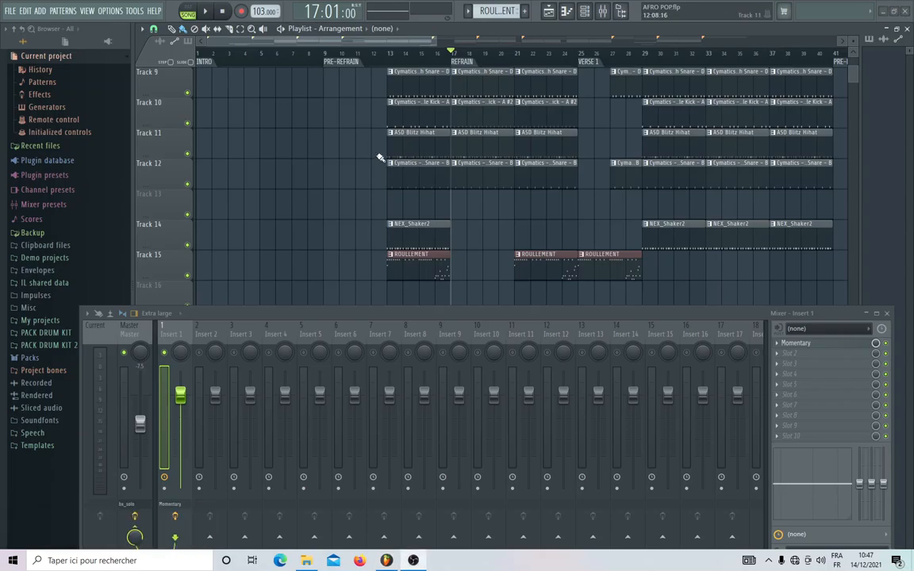
{"action": "left_click", "coordinate": [202, 52]}
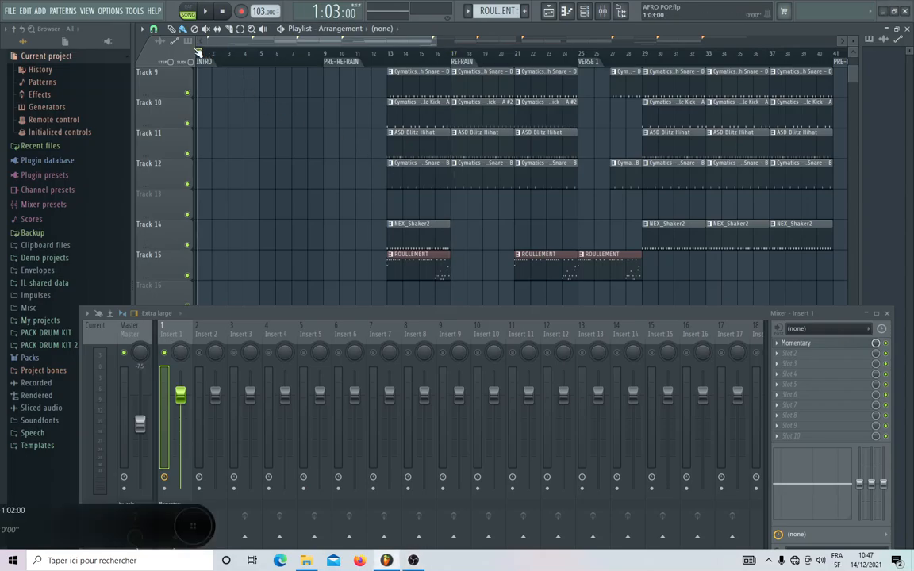
{"action": "key", "text": "space"}
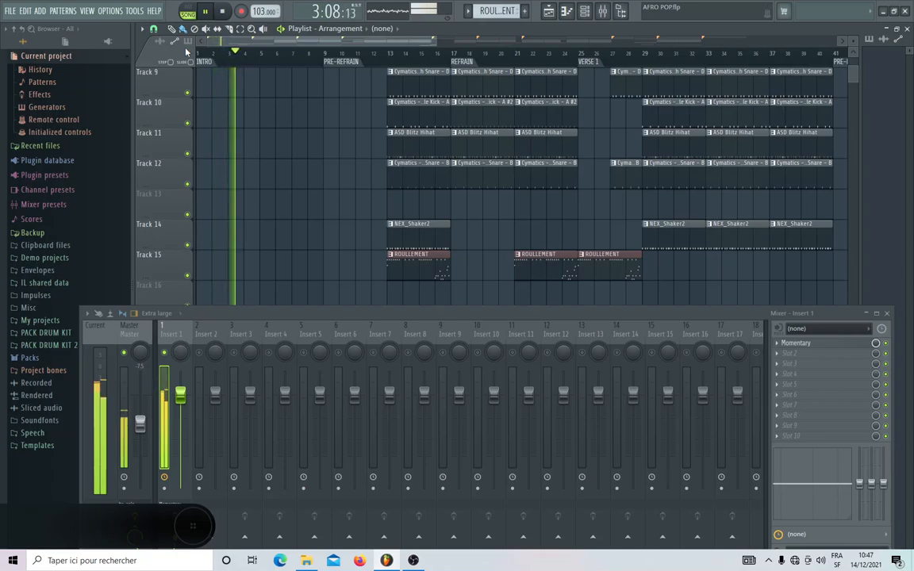
{"action": "key", "text": "space"}
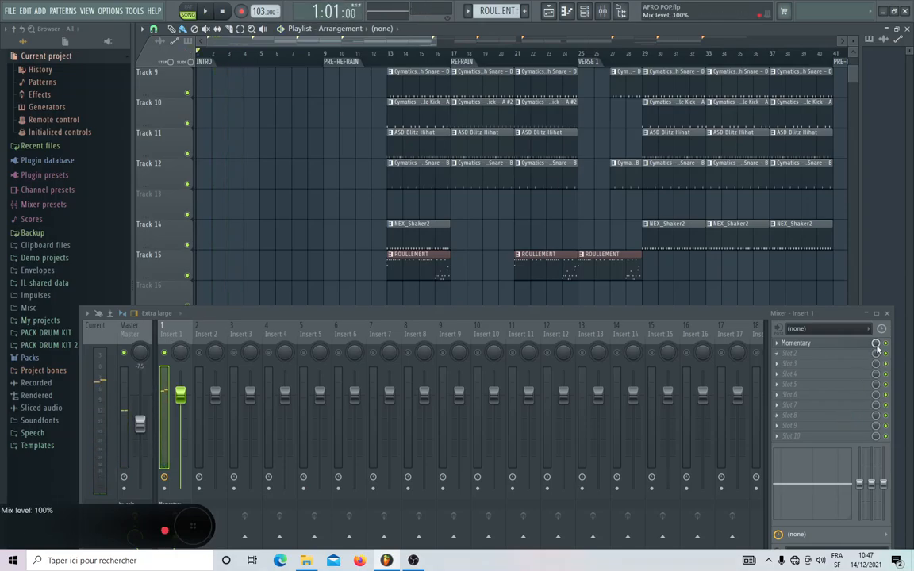
Play the intro again with the Momentary effect on Insert 1 switched off, then stop.
{"action": "key", "text": "space"}
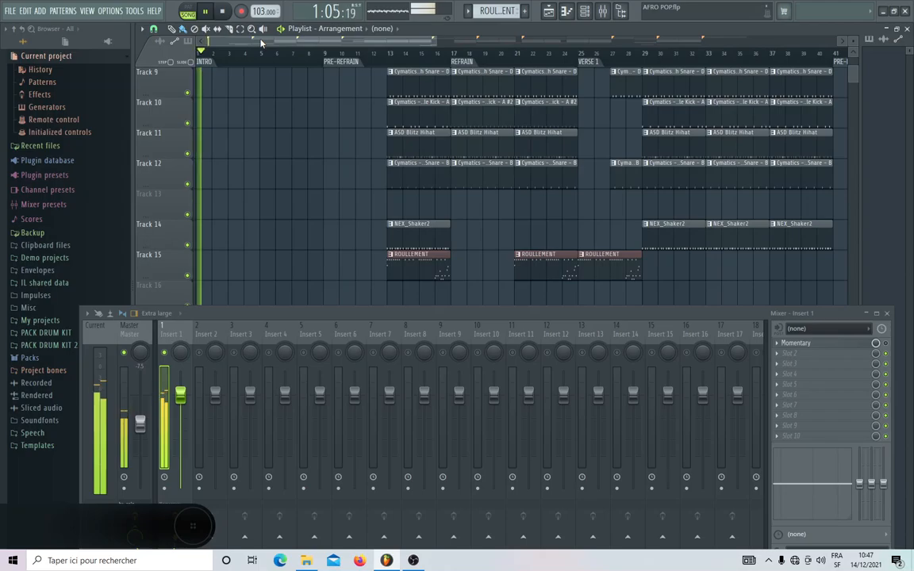
{"action": "key", "text": "space"}
{"action": "key", "text": "space"}
{"action": "key", "text": "space"}
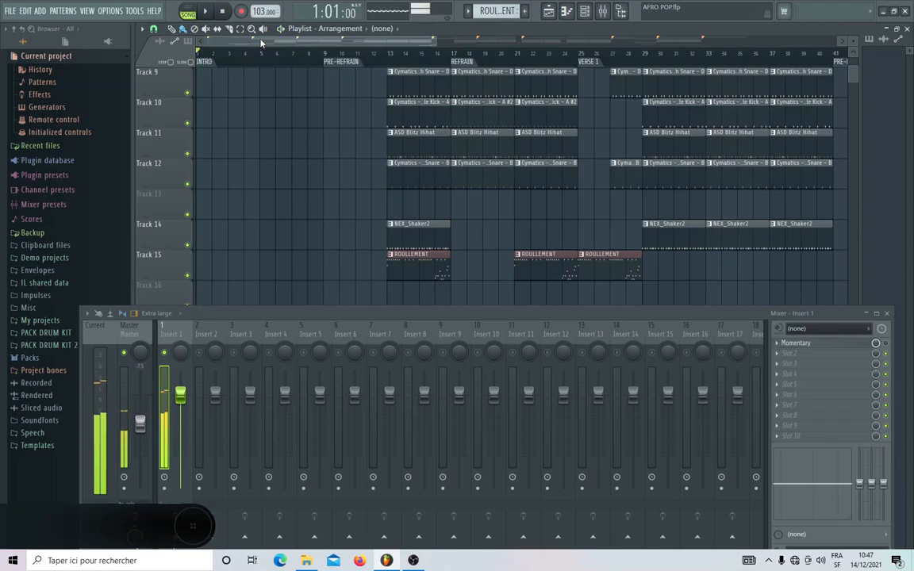
Delete the Momentary - Mix level entry from the current project's initialized controls.
{"action": "left_click", "coordinate": [40, 70]}
{"action": "left_click", "coordinate": [41, 70]}
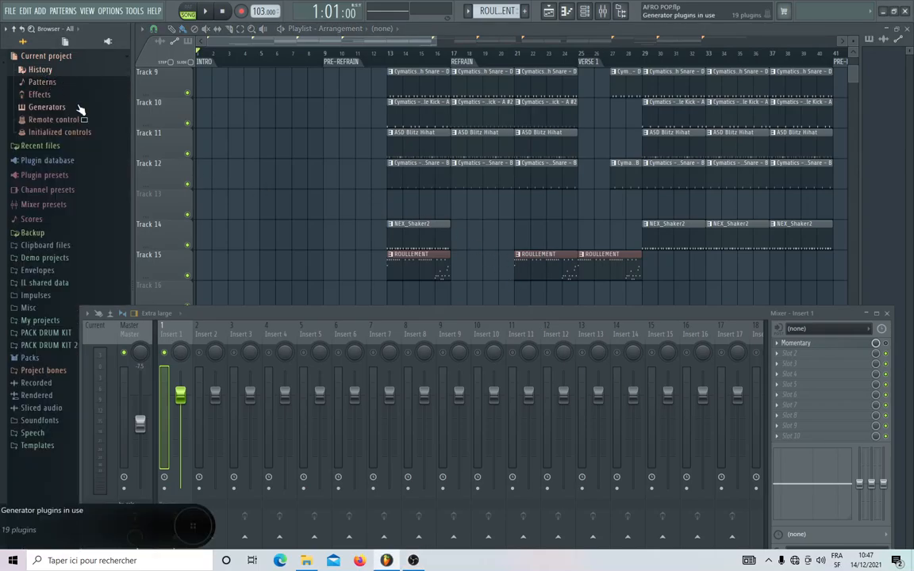
{"action": "left_click", "coordinate": [69, 62]}
{"action": "left_click", "coordinate": [68, 61]}
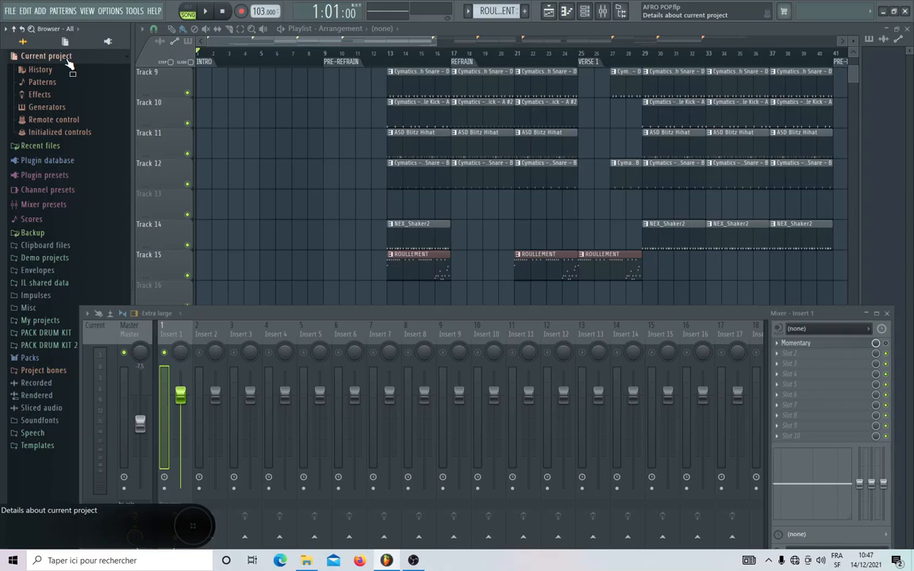
{"action": "left_click", "coordinate": [71, 132]}
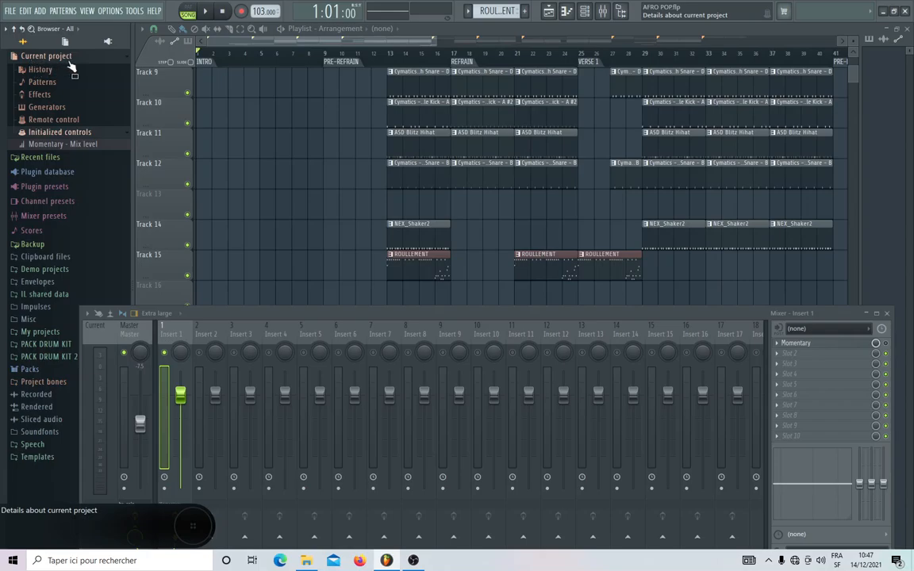
{"action": "right_click", "coordinate": [57, 147]}
{"action": "left_click", "coordinate": [77, 146]}
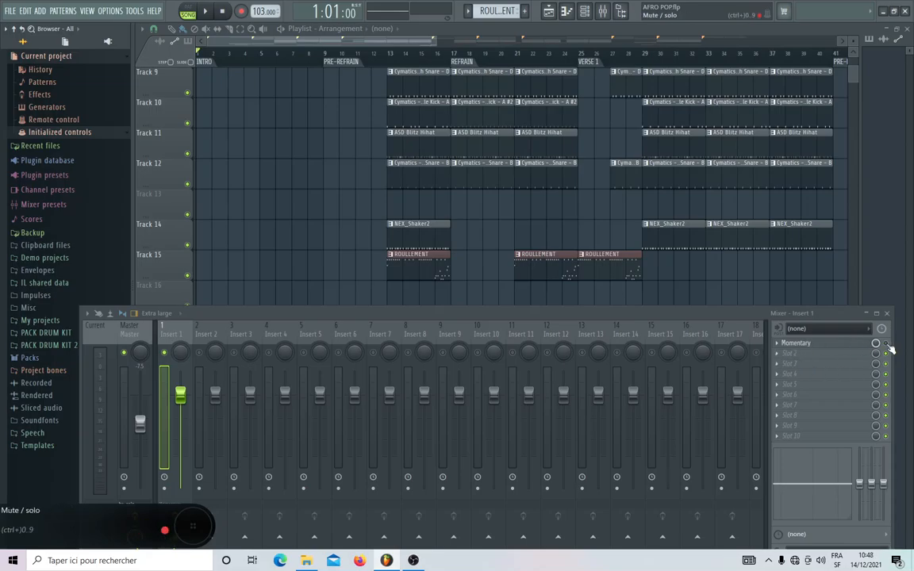
Play the song with Momentary switched back on, sampling around bars 6 and 13, the refrain and bar 21, then stop.
{"action": "scroll", "coordinate": [333, 214], "scroll_direction": "down", "scroll_amount": 3}
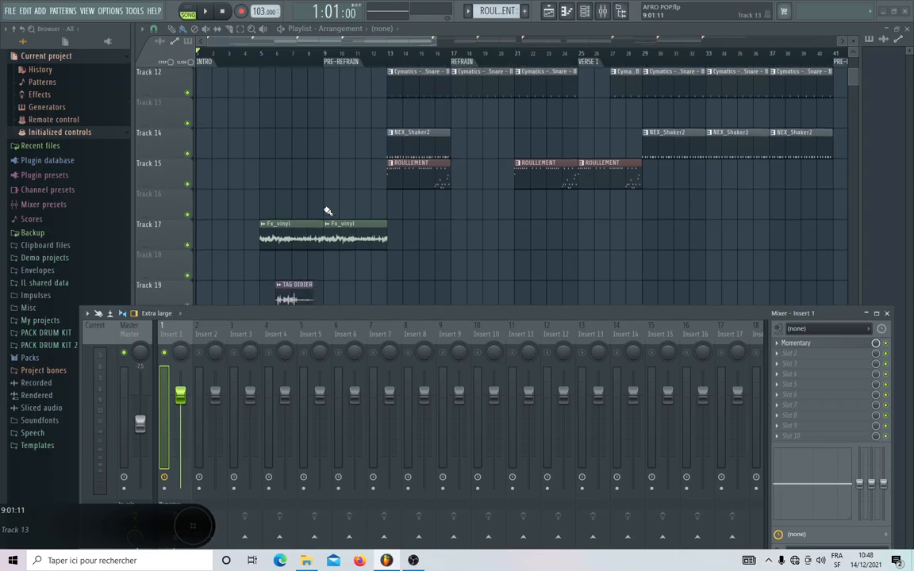
{"action": "scroll", "coordinate": [326, 211], "scroll_direction": "up", "scroll_amount": 4}
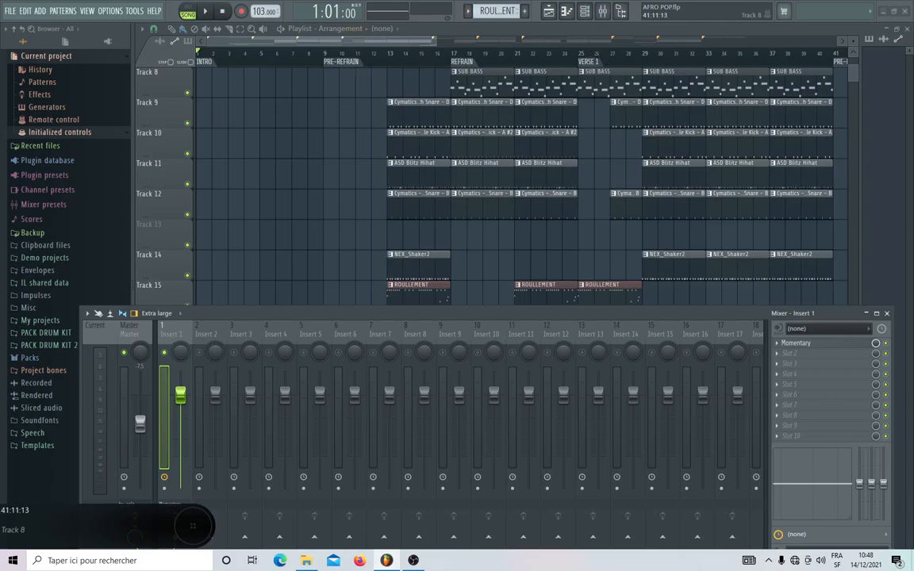
{"action": "left_click", "coordinate": [289, 59]}
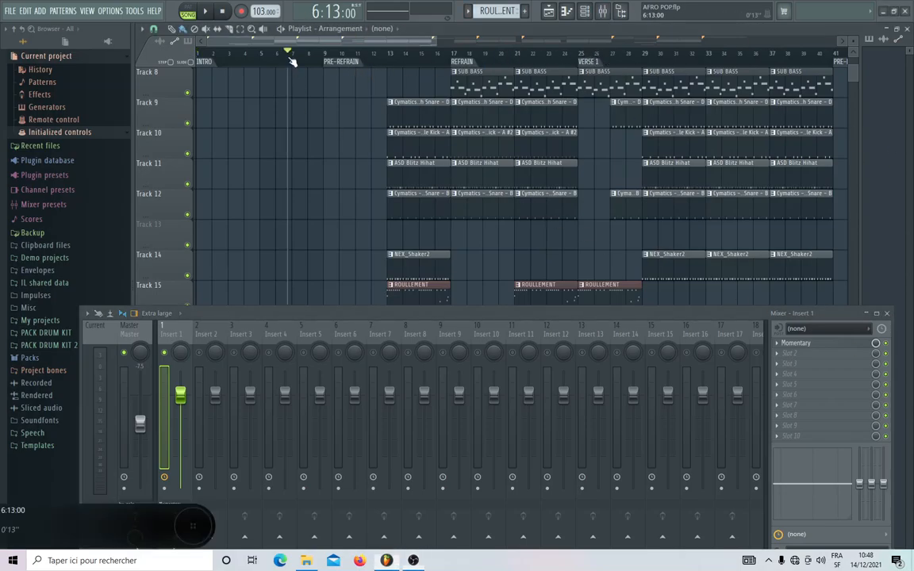
{"action": "key", "text": "space"}
{"action": "left_click", "coordinate": [394, 58]}
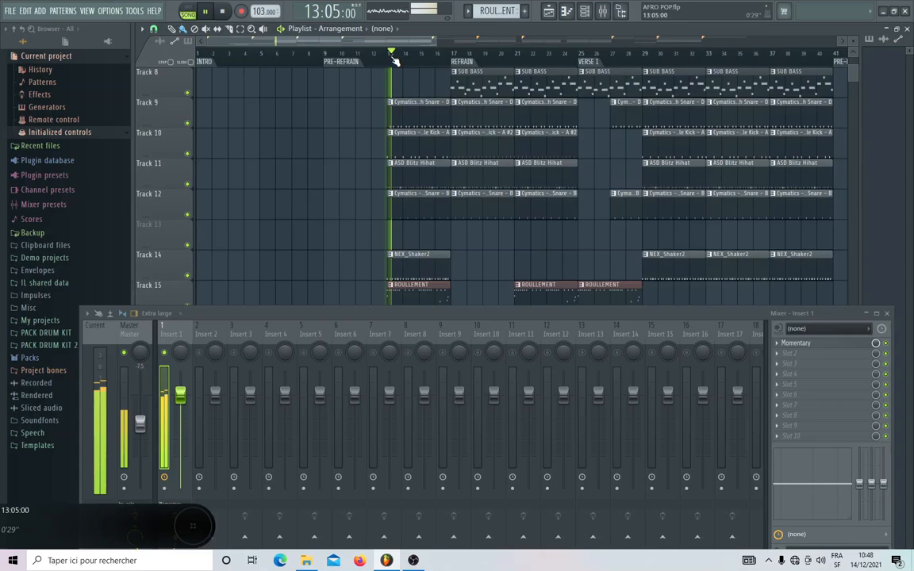
{"action": "left_click", "coordinate": [445, 59]}
{"action": "left_click", "coordinate": [516, 57]}
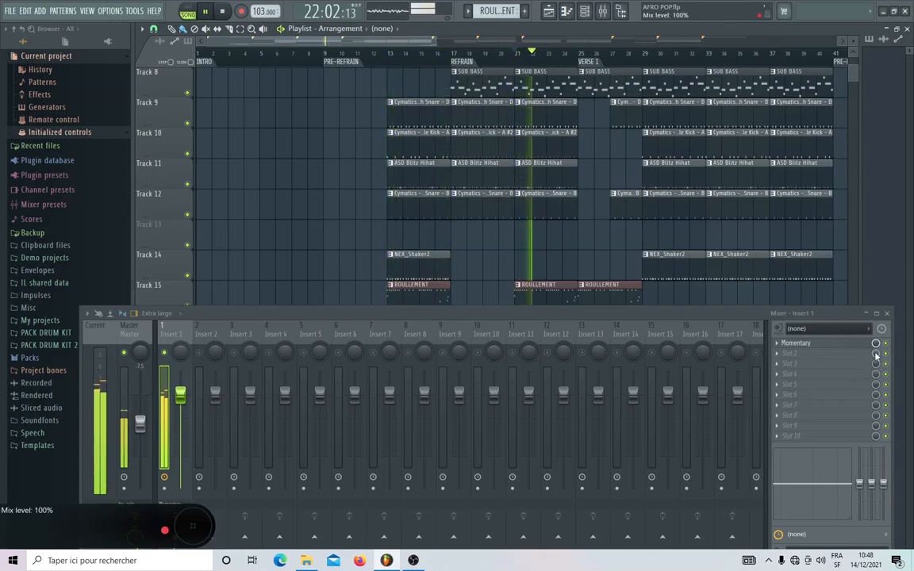
{"action": "key", "text": "space"}
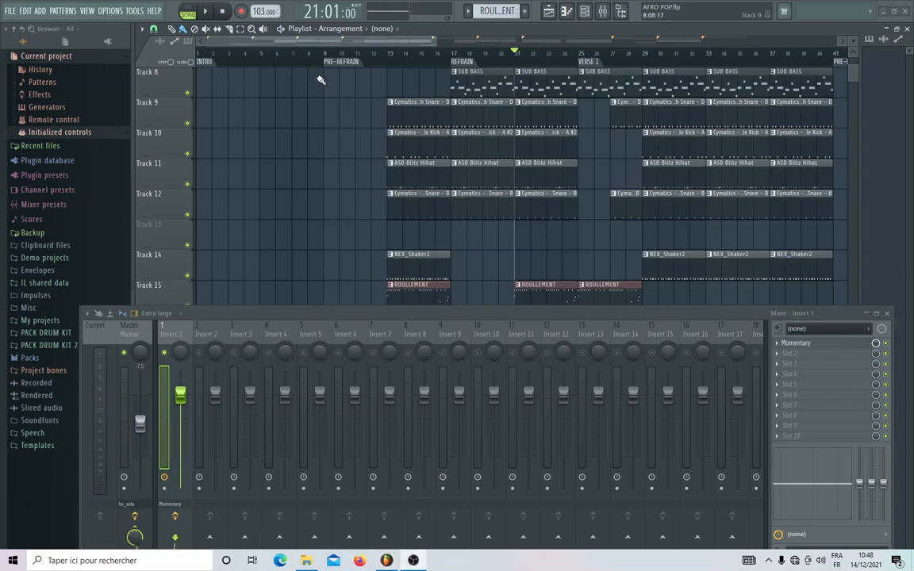
Hide the browser and select the refrain section in the playlist, from bar 17 up to bar 25.
{"action": "left_click", "coordinate": [622, 13]}
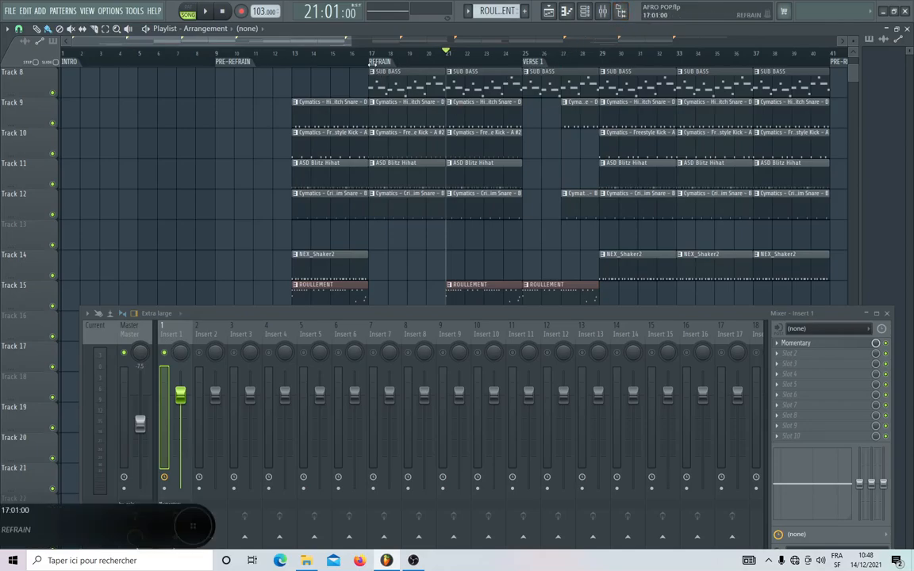
{"action": "left_click", "coordinate": [370, 54]}
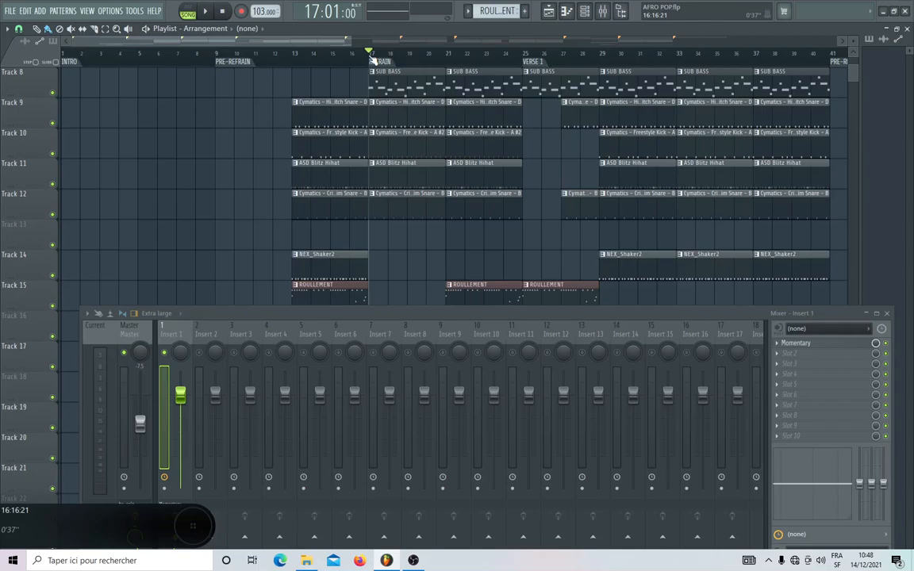
{"action": "left_click_drag", "start_coordinate": [371, 56], "coordinate": [524, 55]}
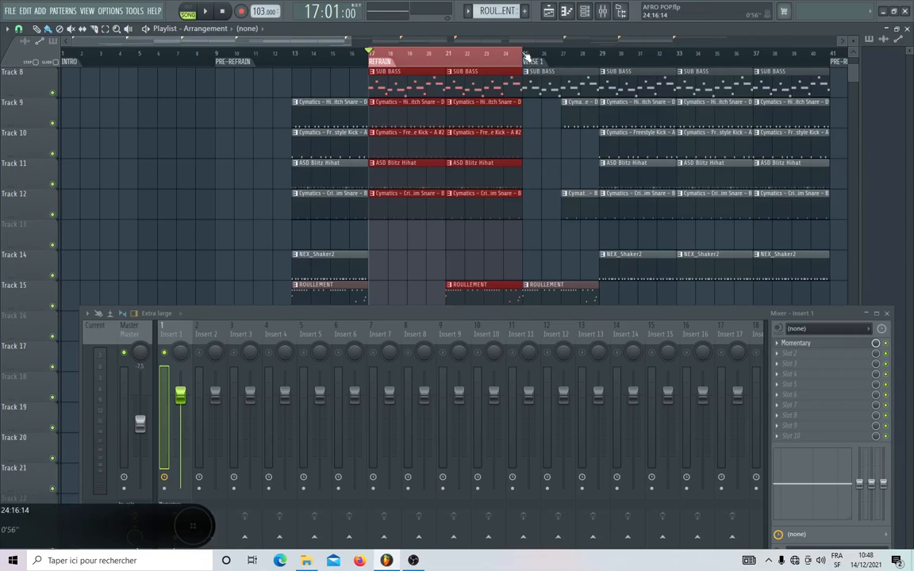
{"action": "scroll", "coordinate": [525, 58], "scroll_direction": "up", "scroll_amount": 4}
{"action": "scroll", "coordinate": [529, 58], "scroll_direction": "down", "scroll_amount": 4}
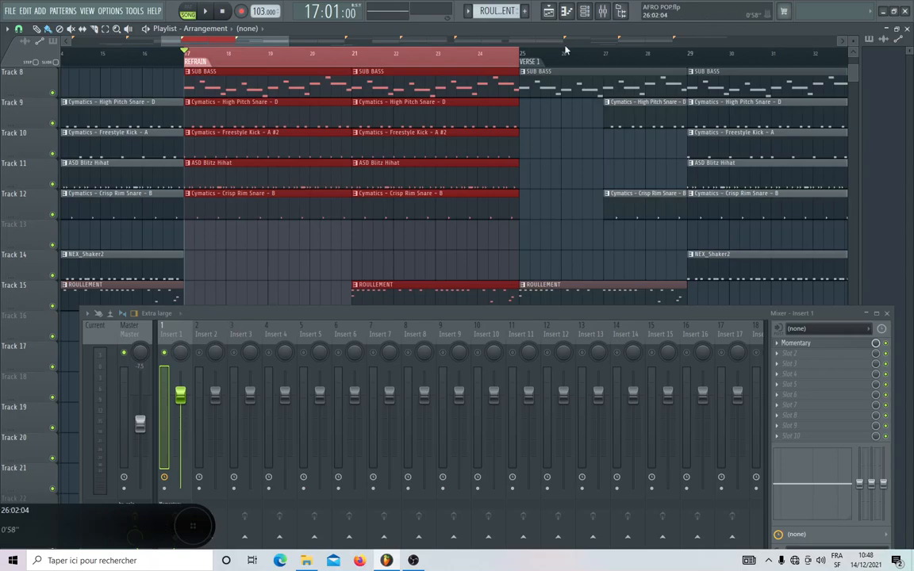
Unassign PIANO ROHDE from its mixer track and select the six drum channels from Cymatics - High Pitch Snare - D to ASD Blitz Hihat.
{"action": "left_click", "coordinate": [584, 12]}
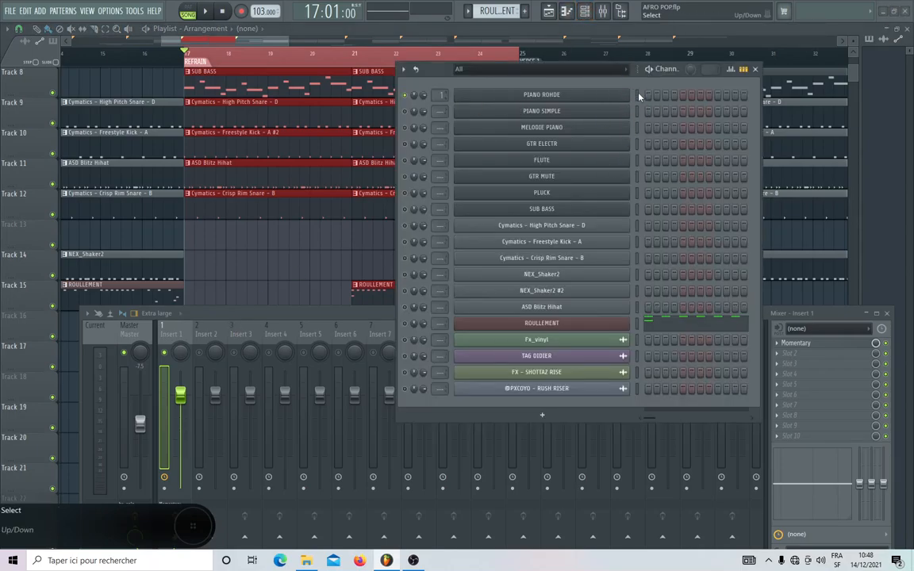
{"action": "scroll", "coordinate": [441, 95], "scroll_direction": "down", "scroll_amount": 1}
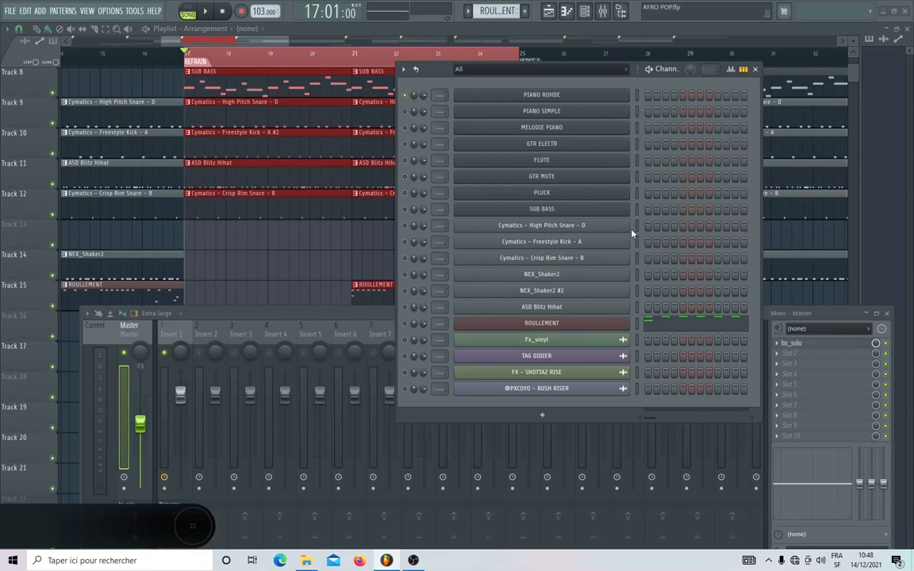
{"action": "left_click_drag", "start_coordinate": [637, 228], "coordinate": [639, 308]}
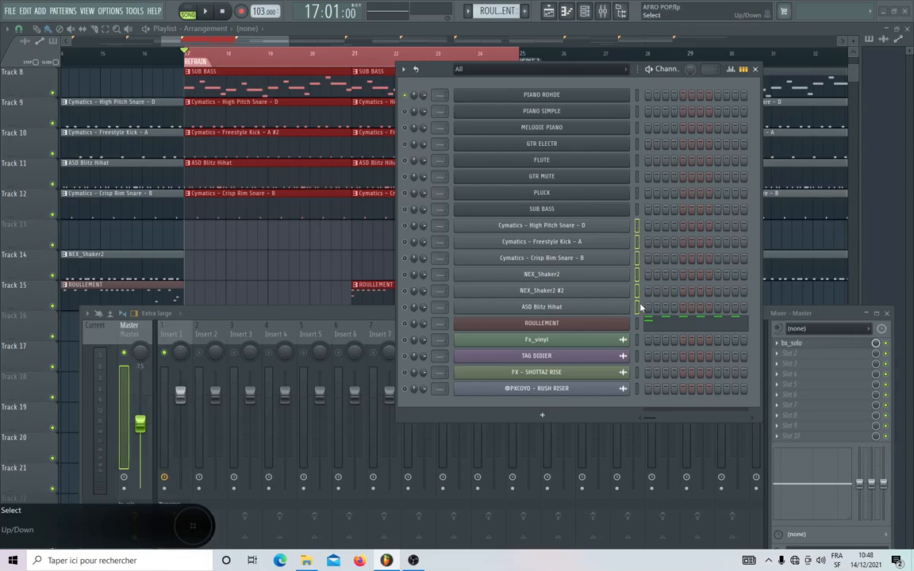
{"action": "left_click", "coordinate": [753, 69]}
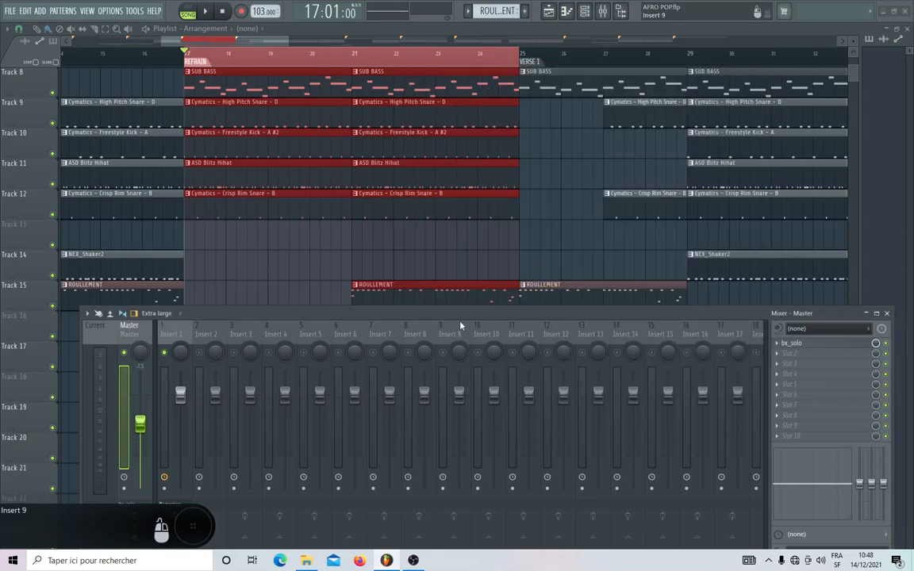
Route the selected drum channels to consecutive mixer tracks starting from Insert 10.
{"action": "left_click_drag", "start_coordinate": [464, 314], "coordinate": [409, 85]}
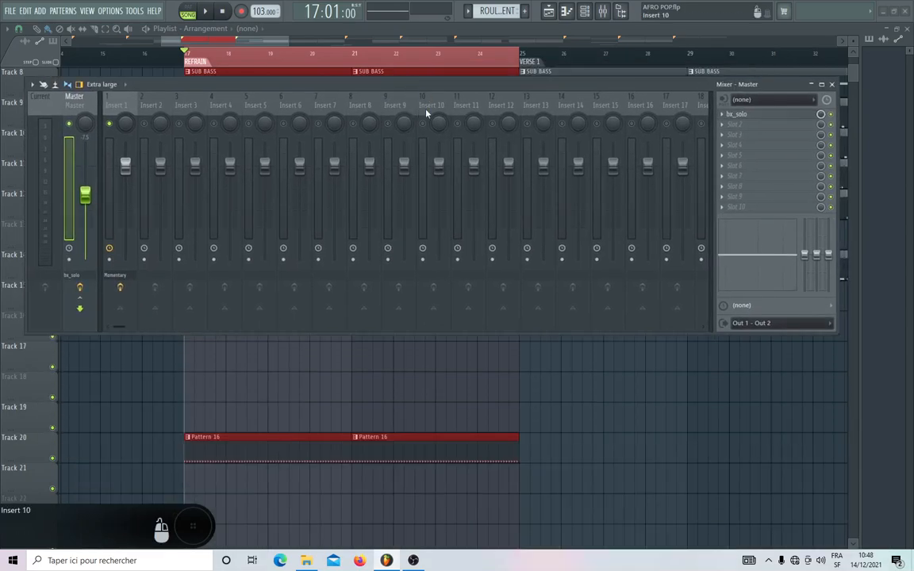
{"action": "scroll", "coordinate": [353, 106], "scroll_direction": "down", "scroll_amount": 6}
{"action": "right_click", "coordinate": [225, 104]}
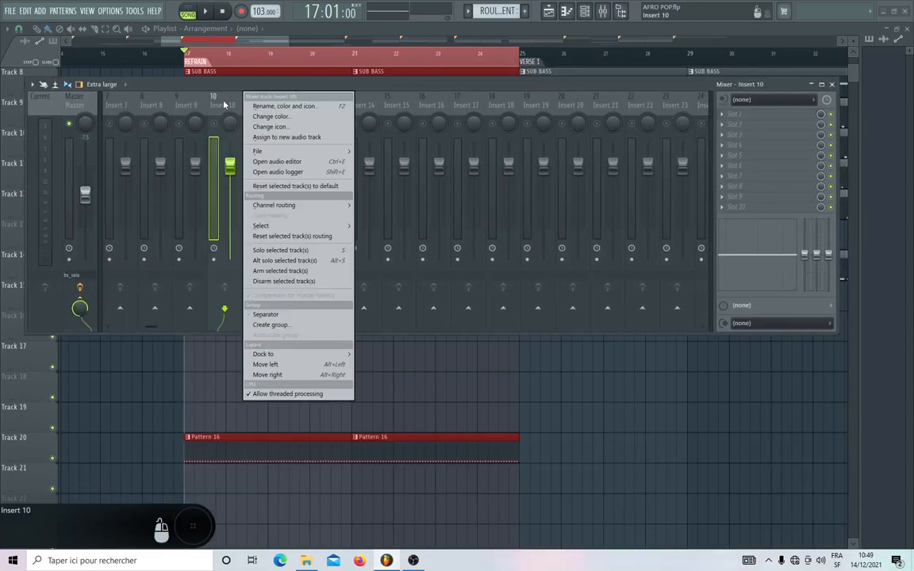
{"action": "mouse_move", "coordinate": [333, 205]}
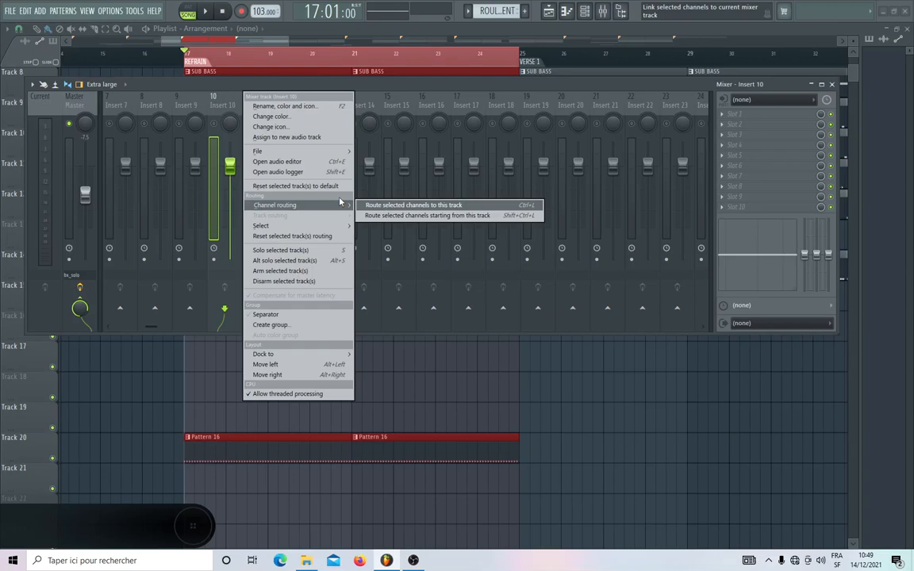
{"action": "left_click", "coordinate": [407, 216]}
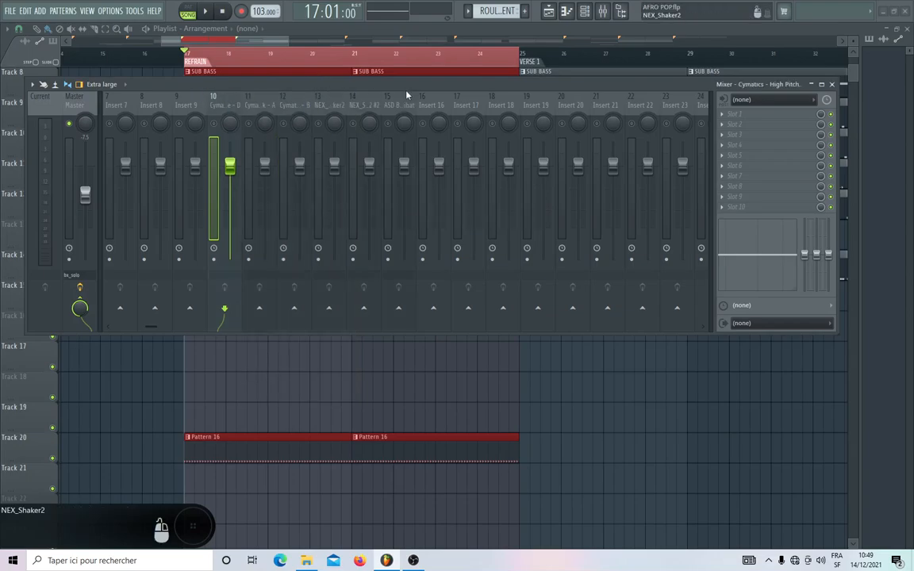
Add a separator before the High Pitch Snare's mixer track, number 10.
{"action": "left_click_drag", "start_coordinate": [396, 83], "coordinate": [387, 169]}
{"action": "right_click", "coordinate": [238, 181]}
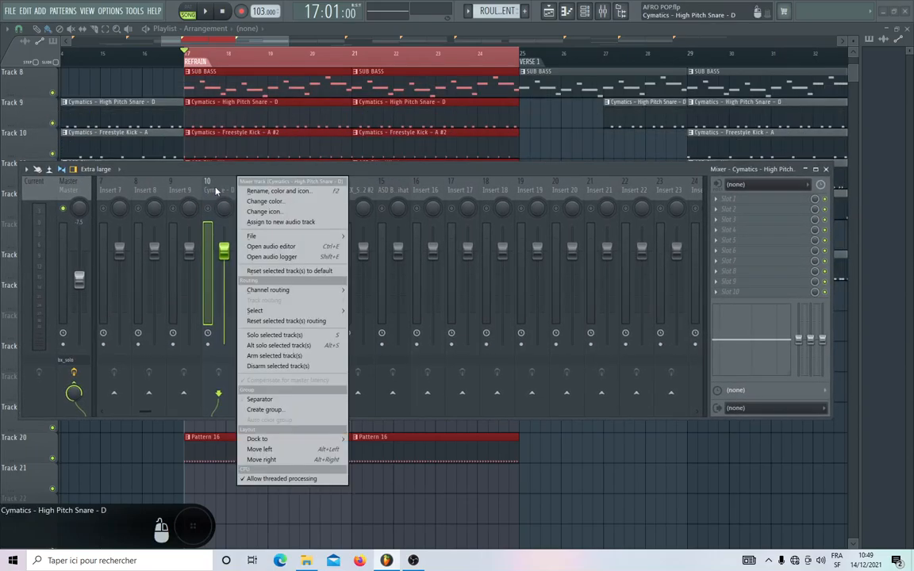
{"action": "left_click", "coordinate": [257, 399]}
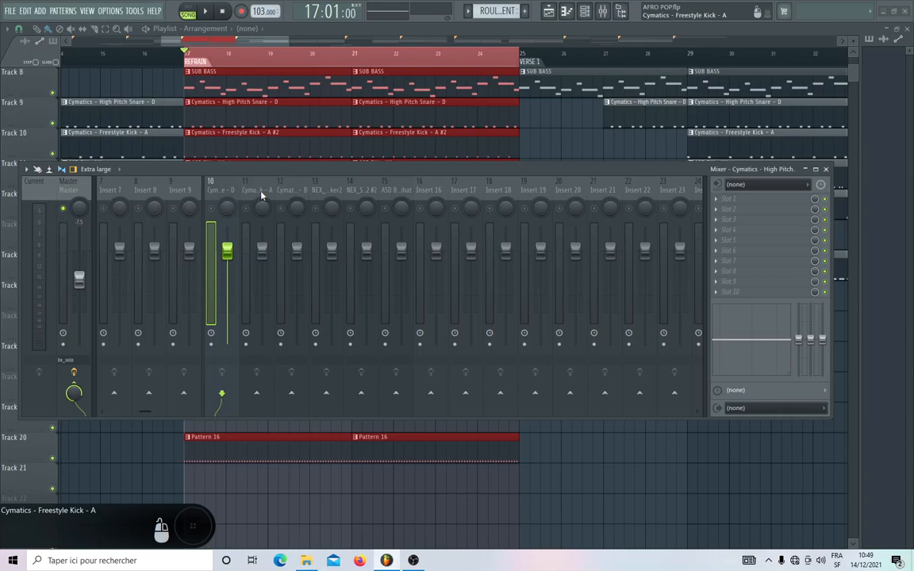
Make Insert 20 the current mixer track and select the seven melodic channels from PIANO ROHDE to PLUCK.
{"action": "left_click_drag", "start_coordinate": [261, 195], "coordinate": [434, 187]}
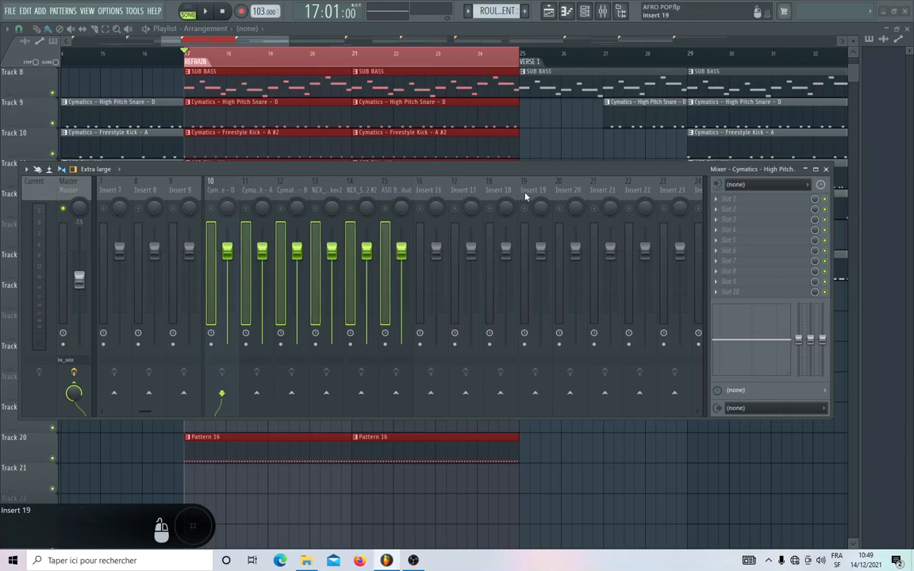
{"action": "left_click", "coordinate": [429, 194]}
{"action": "scroll", "coordinate": [492, 191], "scroll_direction": "down", "scroll_amount": 2}
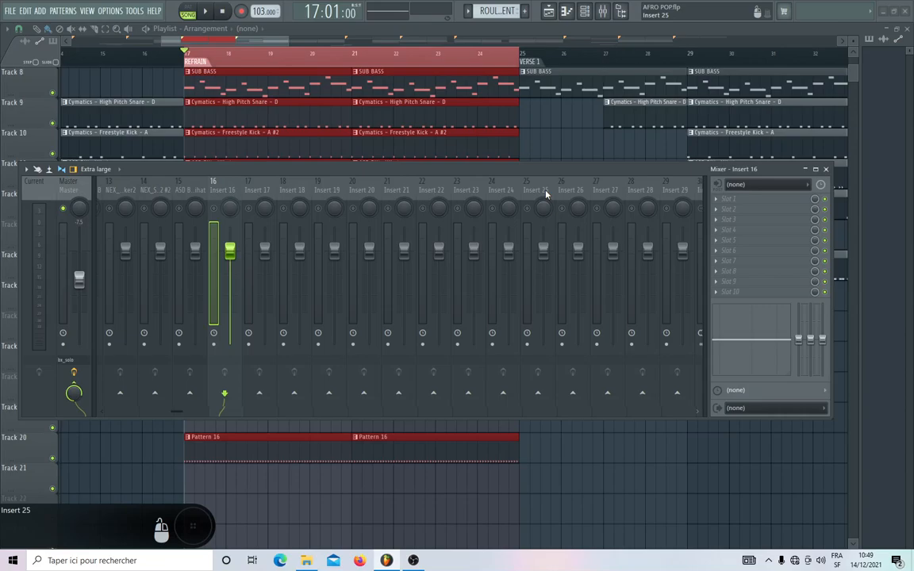
{"action": "left_click", "coordinate": [356, 185]}
{"action": "left_click_drag", "start_coordinate": [327, 168], "coordinate": [325, 320]}
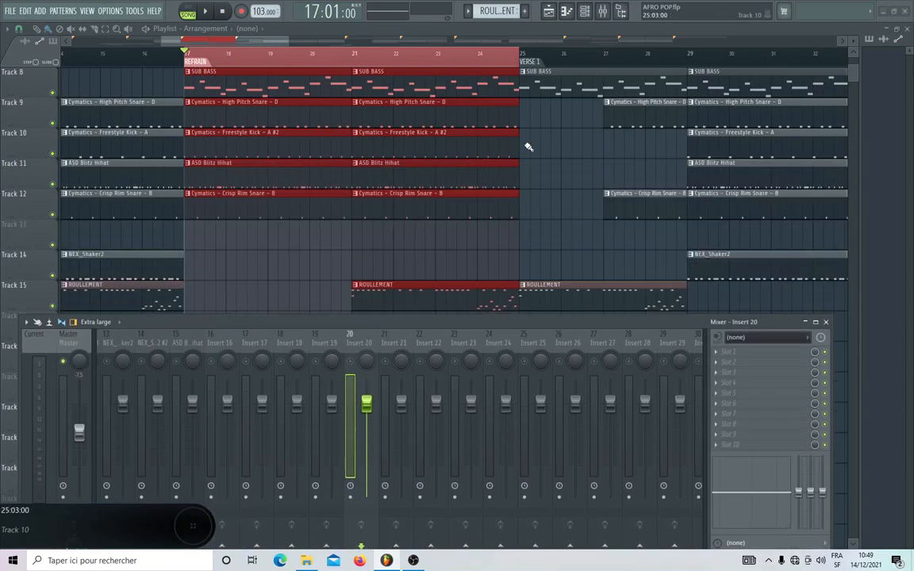
{"action": "left_click", "coordinate": [586, 15]}
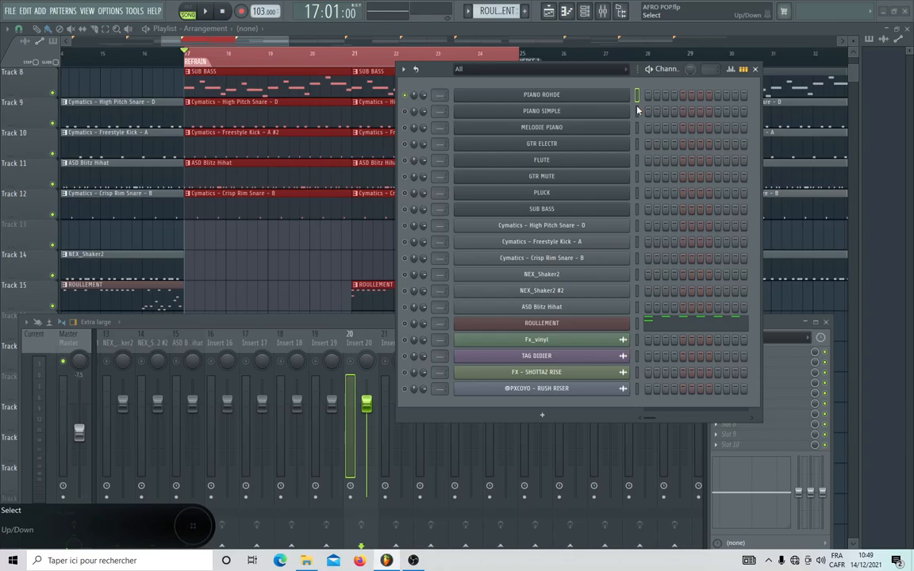
{"action": "left_click_drag", "start_coordinate": [636, 110], "coordinate": [641, 213]}
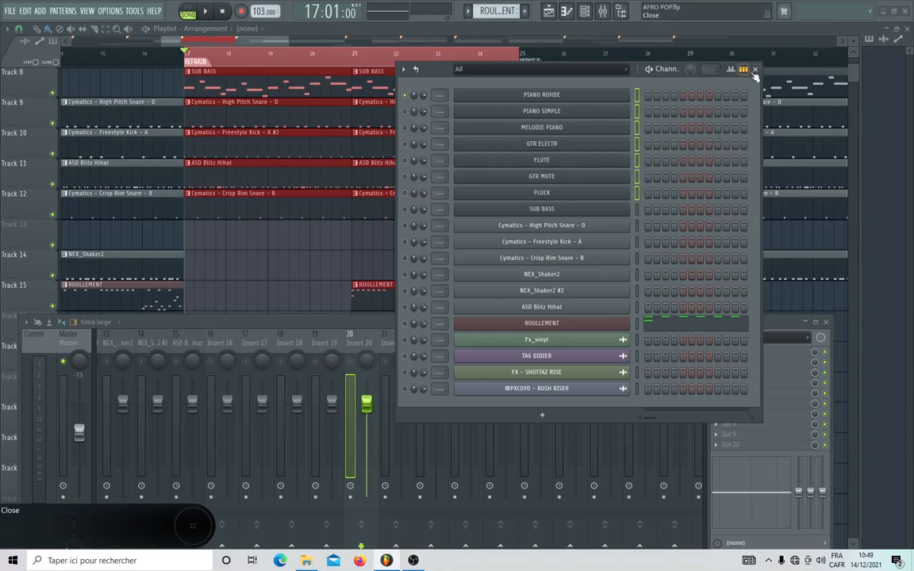
Route the selected melodic channels to consecutive mixer tracks starting from Insert 20.
{"action": "left_click", "coordinate": [754, 69]}
{"action": "left_click_drag", "start_coordinate": [450, 326], "coordinate": [405, 138]}
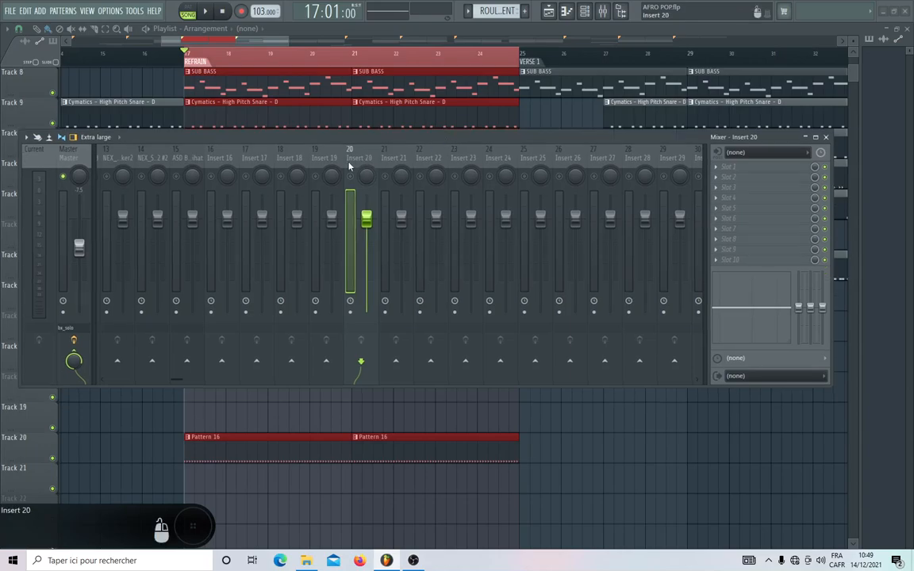
{"action": "right_click", "coordinate": [358, 160]}
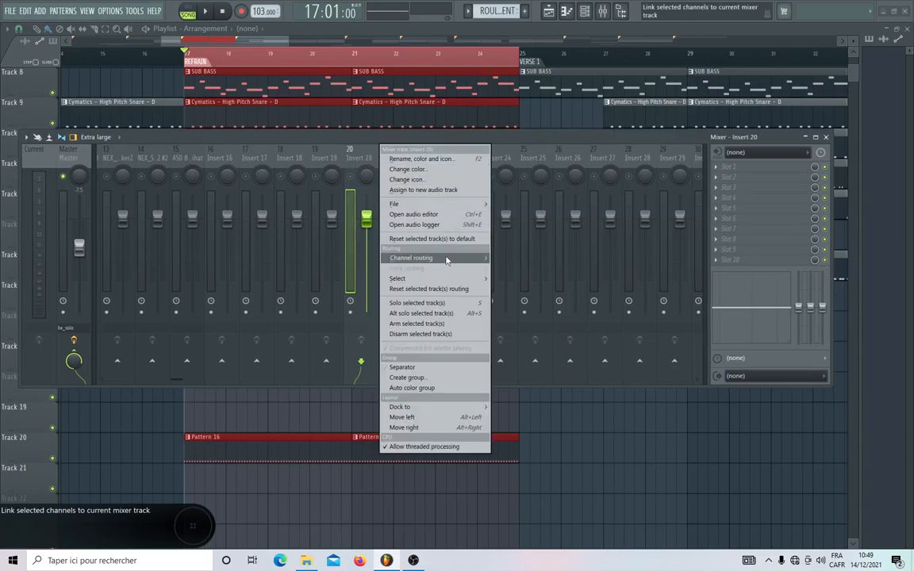
{"action": "mouse_move", "coordinate": [411, 258]}
{"action": "left_click", "coordinate": [533, 268]}
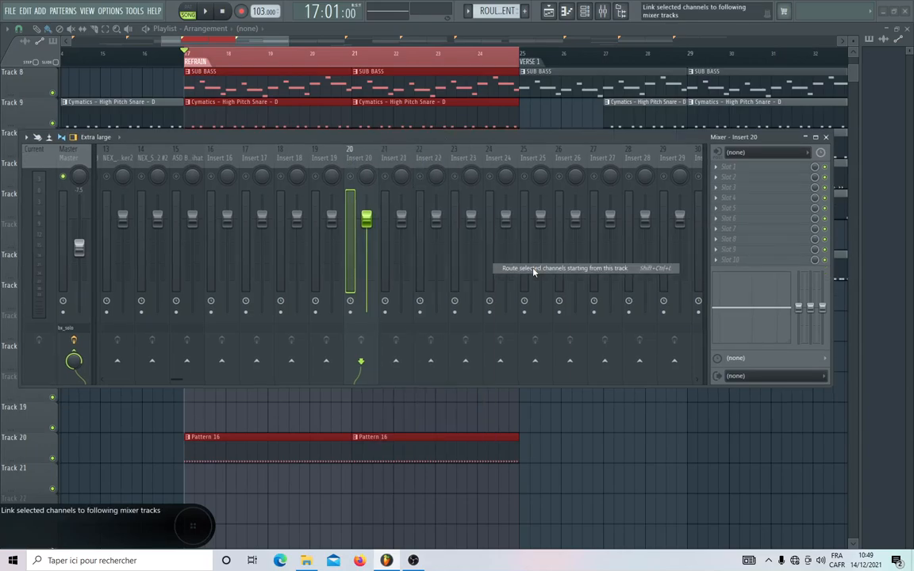
Select only the SUB BASS channel and route it to mixer track Insert 7.
{"action": "left_click_drag", "start_coordinate": [490, 140], "coordinate": [517, 296]}
{"action": "left_click", "coordinate": [585, 11]}
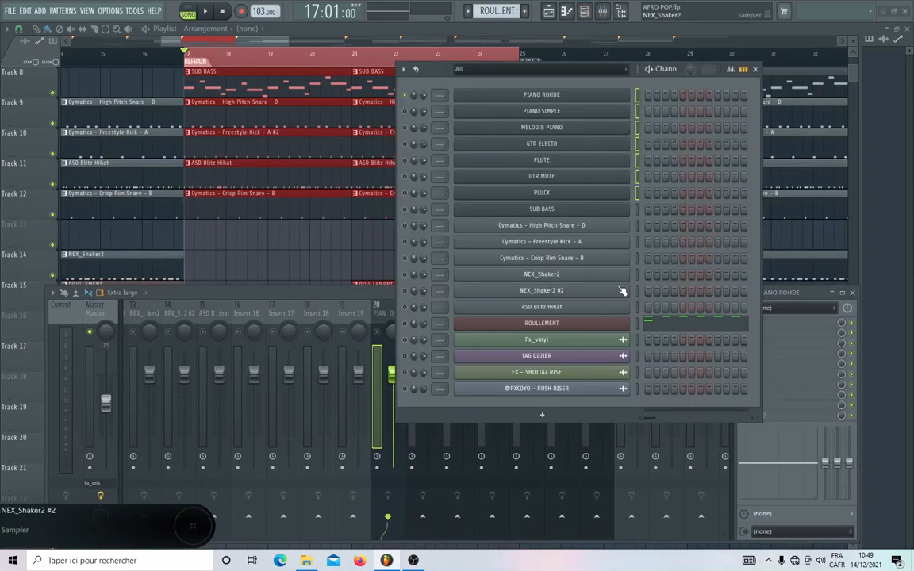
{"action": "left_click", "coordinate": [636, 209]}
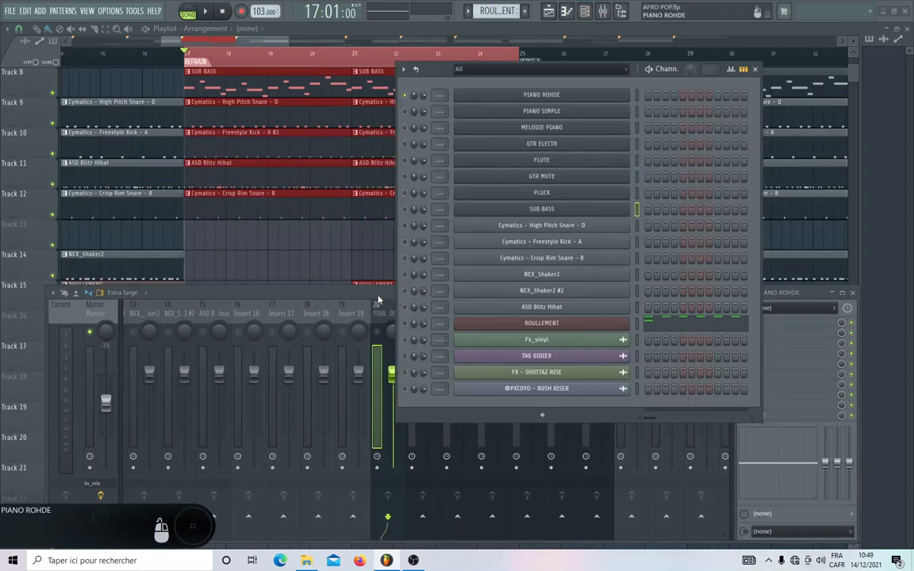
{"action": "left_click_drag", "start_coordinate": [378, 293], "coordinate": [480, 124]}
{"action": "scroll", "coordinate": [394, 143], "scroll_direction": "up", "scroll_amount": 5}
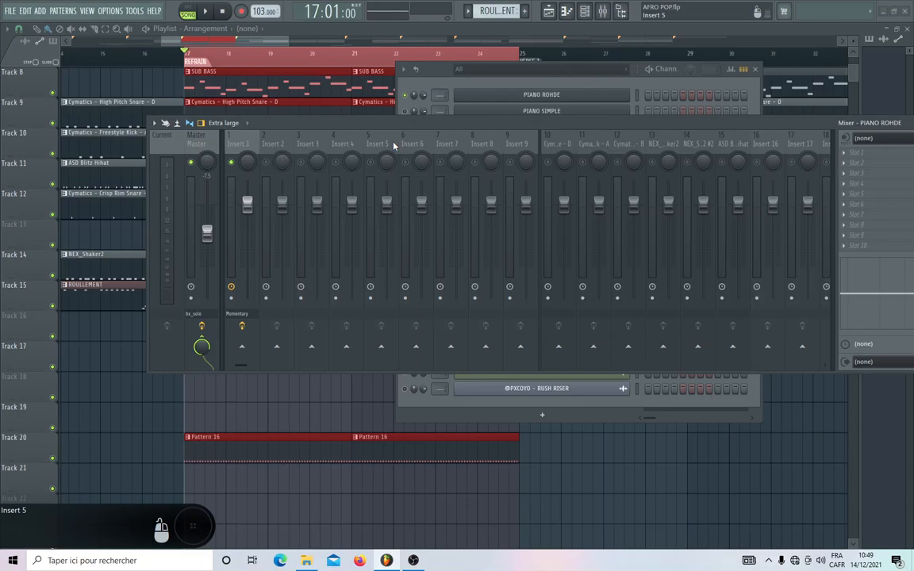
{"action": "left_click", "coordinate": [449, 146]}
{"action": "right_click", "coordinate": [448, 146]}
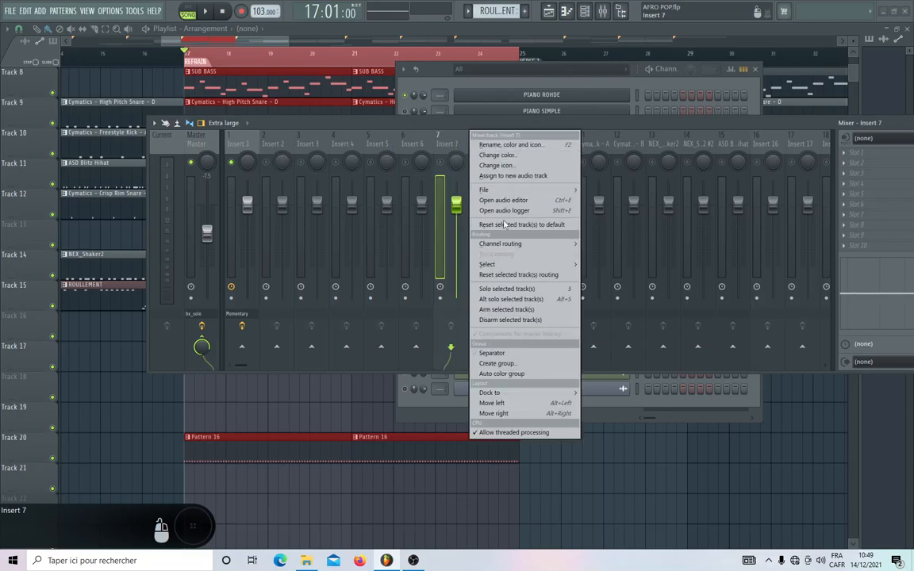
{"action": "mouse_move", "coordinate": [555, 241]}
{"action": "left_click", "coordinate": [609, 246]}
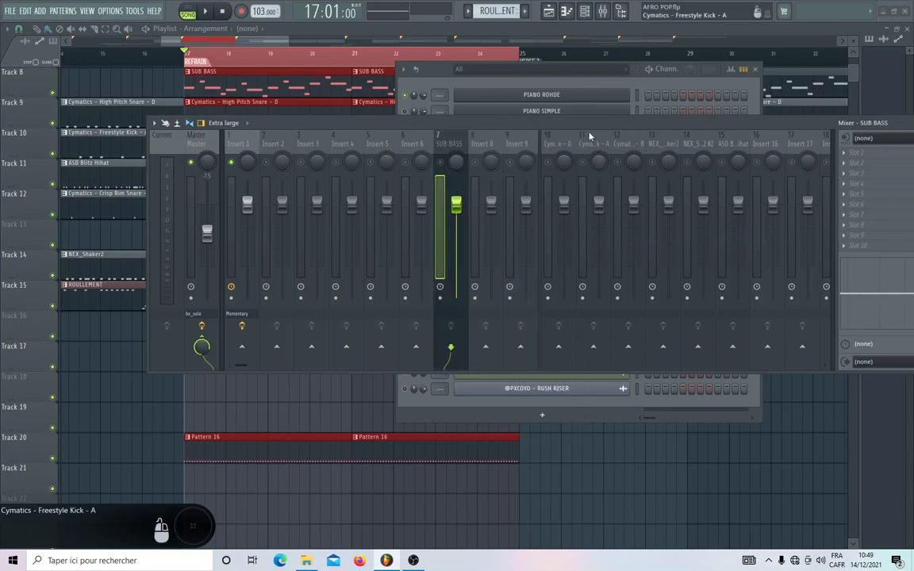
Rearrange the mixer and channel rack windows, and select only the ROULLEMENT channel.
{"action": "left_click_drag", "start_coordinate": [586, 128], "coordinate": [522, 350]}
{"action": "left_click_drag", "start_coordinate": [662, 74], "coordinate": [443, 46]}
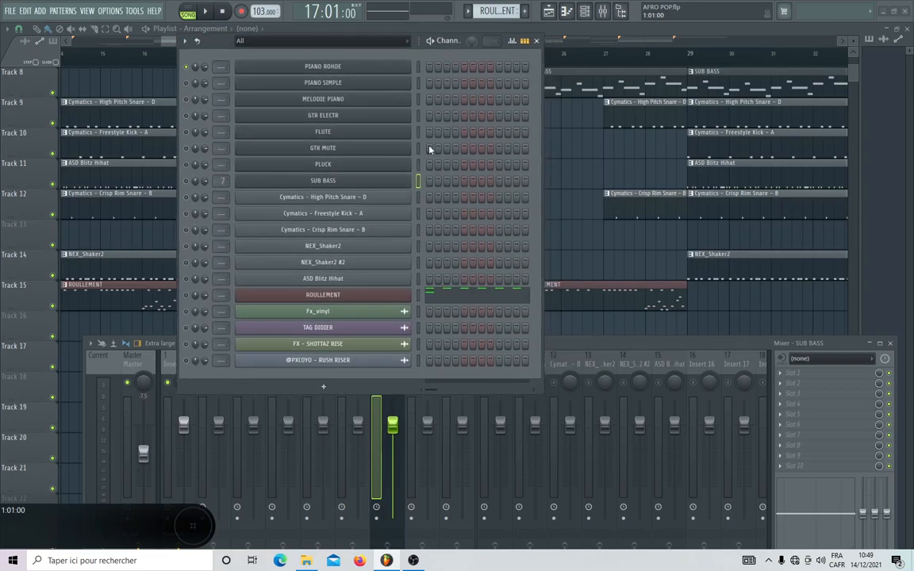
{"action": "left_click", "coordinate": [418, 295]}
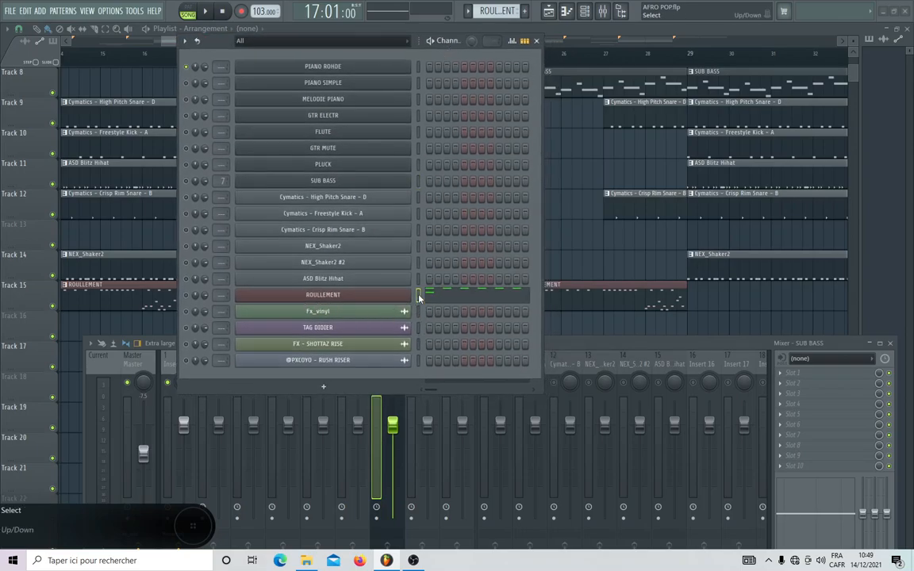
Select the seven mixer tracks from PIANO ROHDE to PLUCK and shift them together to occupy tracks 27 to 33.
{"action": "left_click_drag", "start_coordinate": [614, 351], "coordinate": [487, 124]}
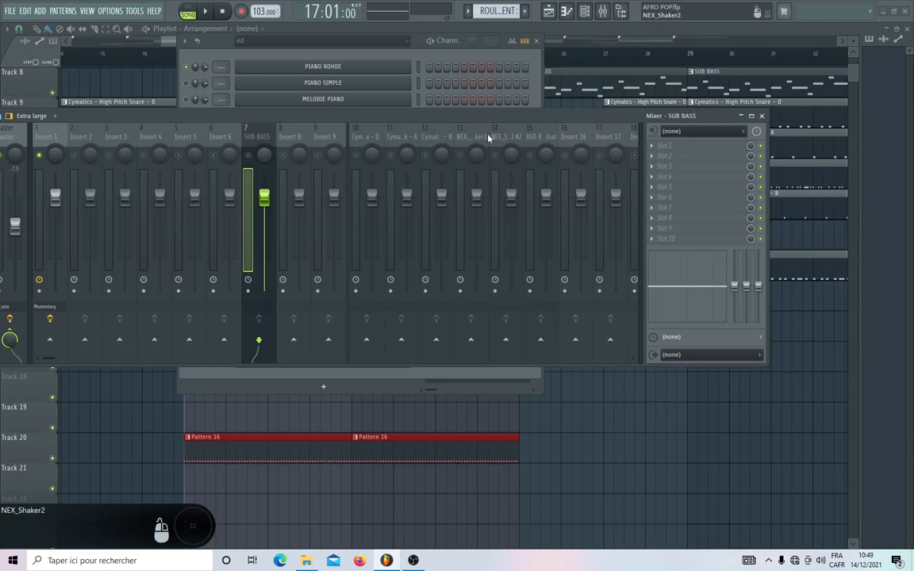
{"action": "scroll", "coordinate": [488, 139], "scroll_direction": "down", "scroll_amount": 15}
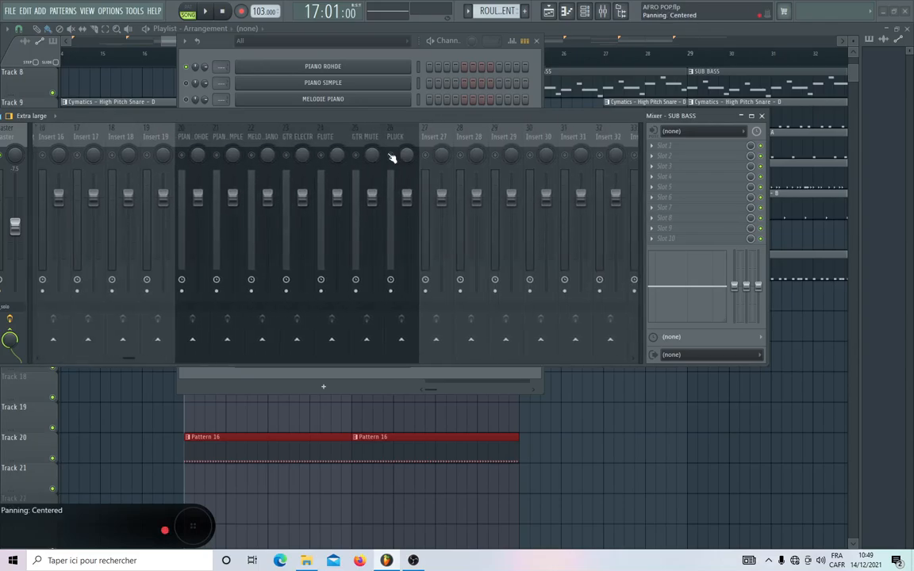
{"action": "left_click_drag", "start_coordinate": [183, 138], "coordinate": [396, 139]}
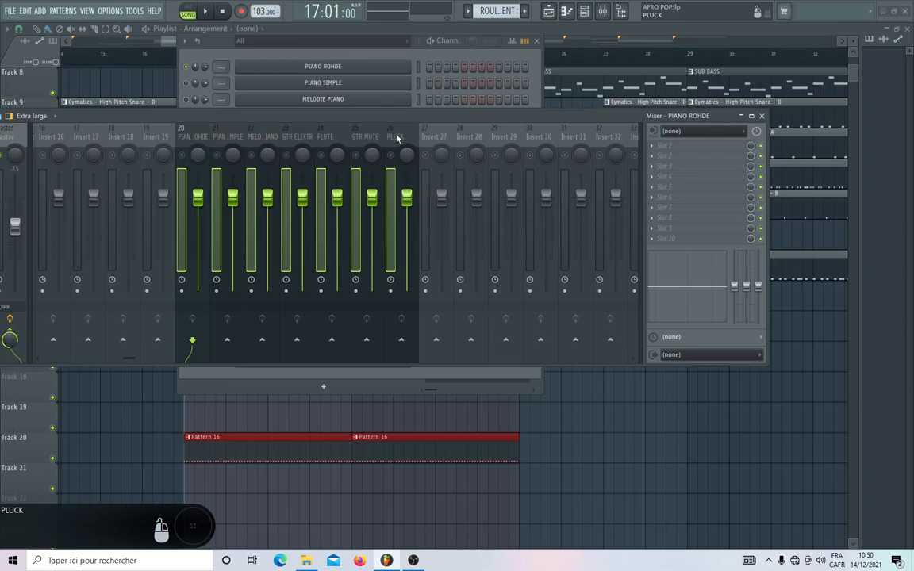
{"action": "key", "text": "alt+Right"}
{"action": "key", "text": "alt+Right"}
{"action": "key", "text": "alt+Right"}
{"action": "key", "text": "alt+Right"}
{"action": "key", "text": "alt+Right"}
{"action": "key", "text": "alt+Right"}
{"action": "key", "text": "alt+Right"}
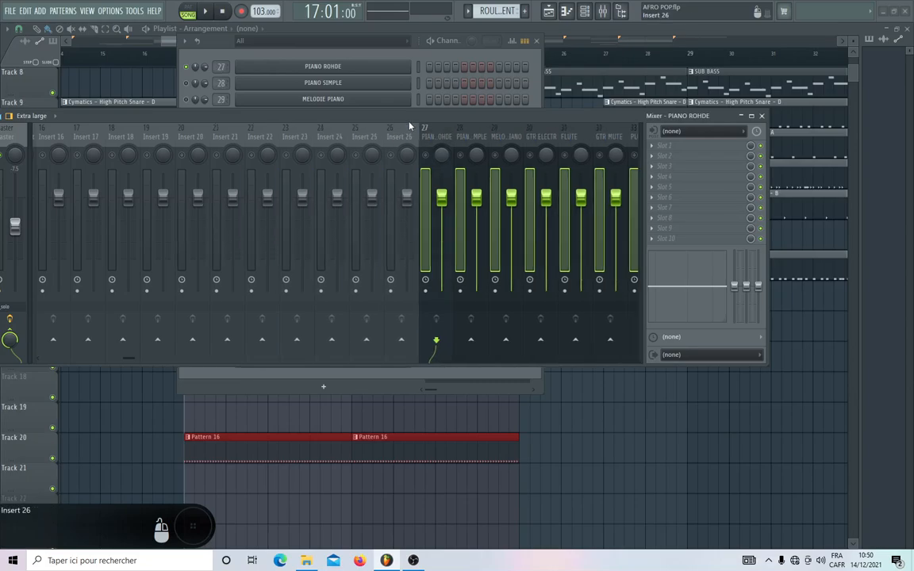
Open the ROULLEMENT channel's piano roll to examine which drum sounds it uses, and bring the channel rack back.
{"action": "left_click_drag", "start_coordinate": [410, 126], "coordinate": [502, 395]}
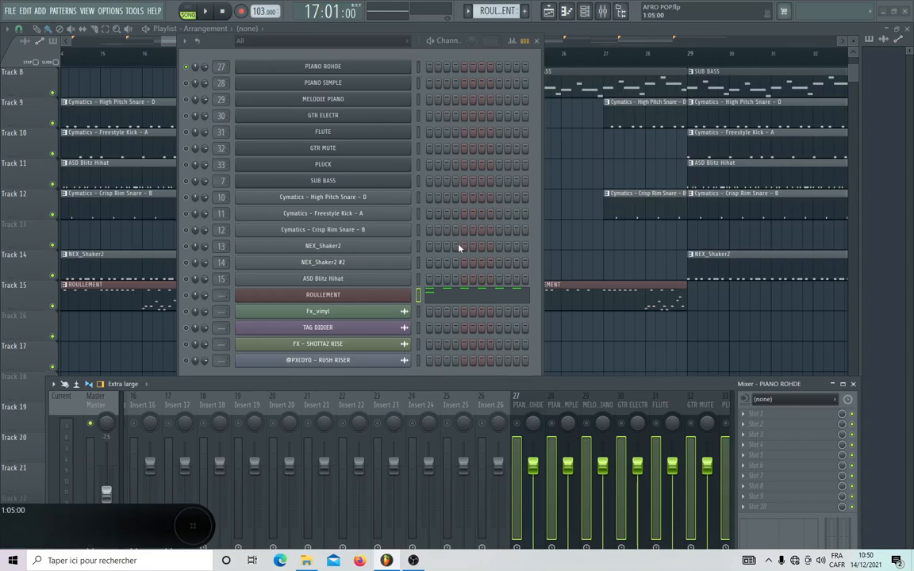
{"action": "left_click", "coordinate": [457, 301]}
{"action": "left_click", "coordinate": [536, 40]}
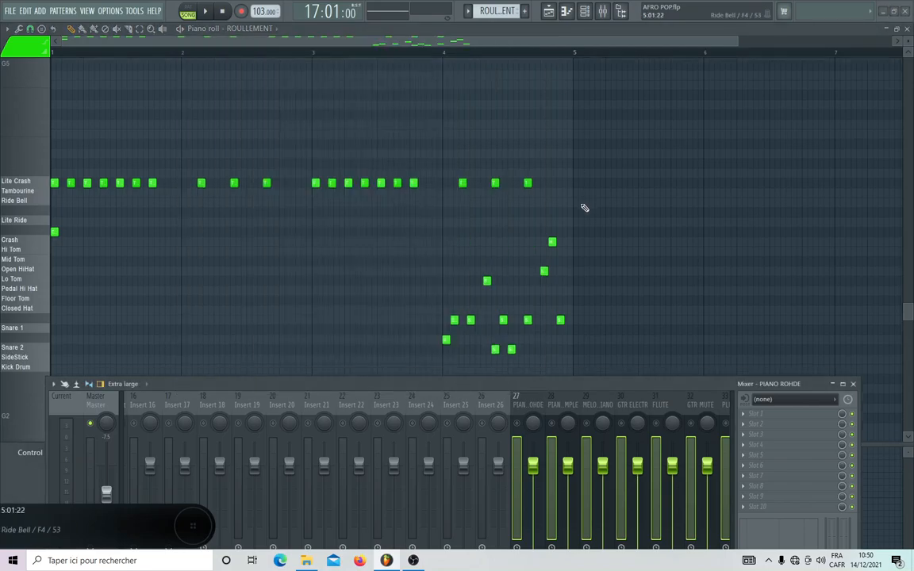
{"action": "scroll", "coordinate": [584, 208], "scroll_direction": "down", "scroll_amount": 3}
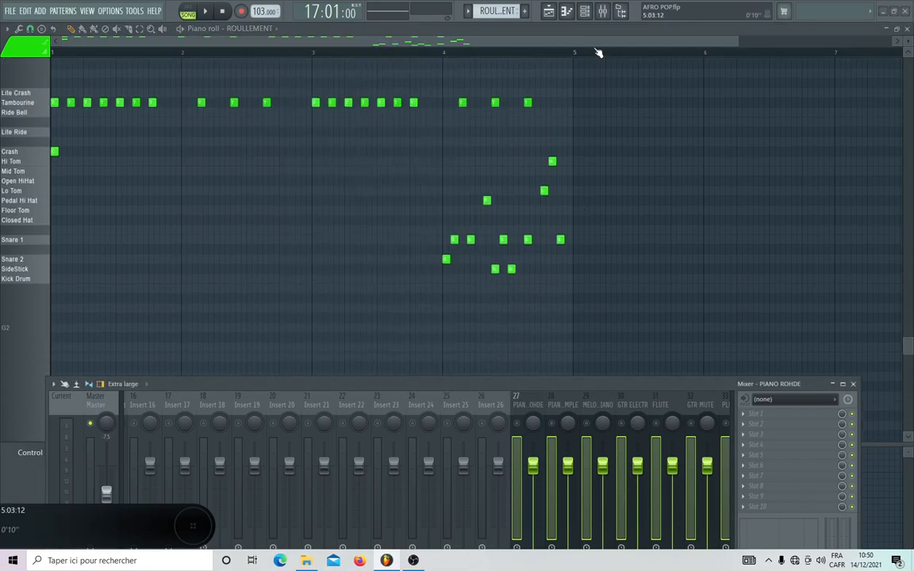
{"action": "left_click", "coordinate": [586, 11]}
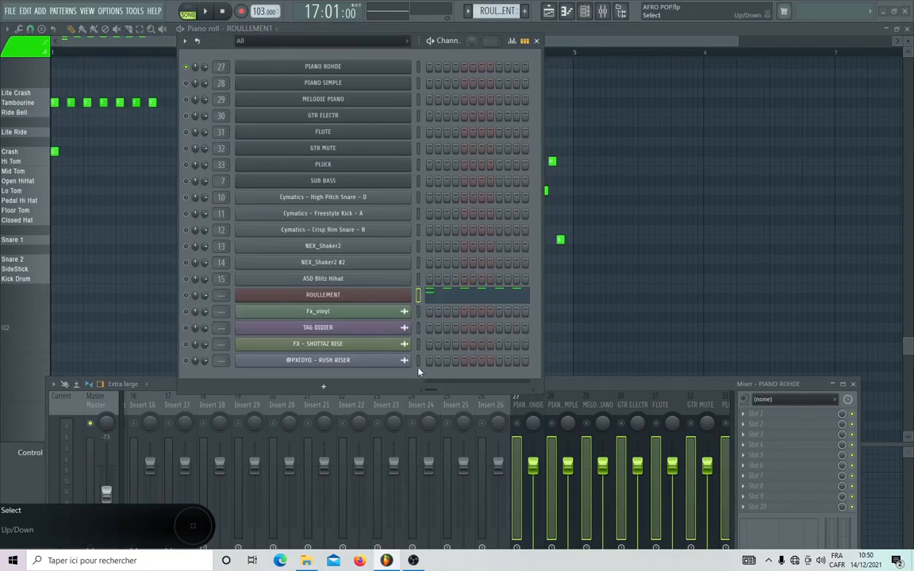
{"action": "left_click", "coordinate": [413, 387]}
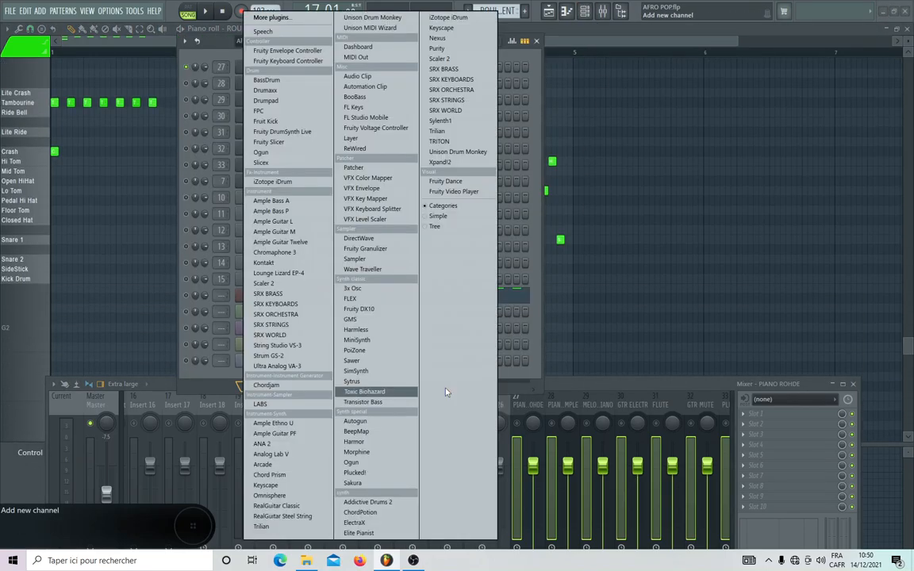
{"action": "left_click", "coordinate": [646, 387]}
Shift the seven selected melodic mixer tracks further along so that they occupy tracks 32 to 38.
{"action": "left_click_drag", "start_coordinate": [647, 388], "coordinate": [664, 365]}
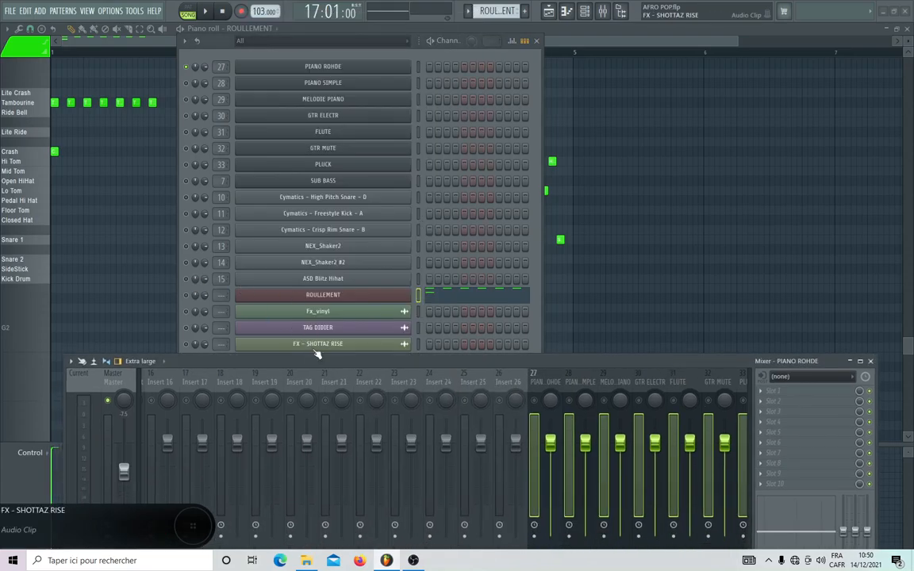
{"action": "left_click_drag", "start_coordinate": [321, 370], "coordinate": [323, 233]}
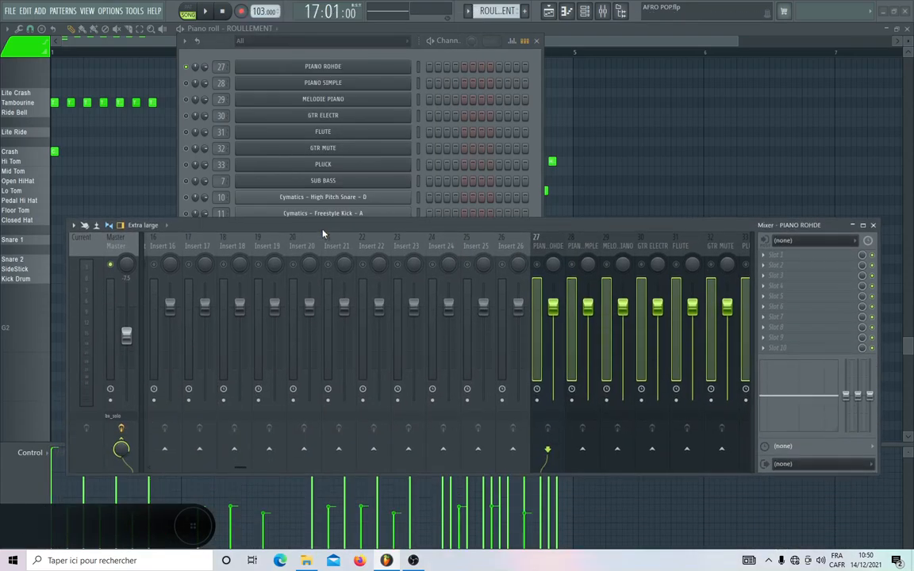
{"action": "scroll", "coordinate": [322, 240], "scroll_direction": "up", "scroll_amount": 8}
{"action": "scroll", "coordinate": [322, 245], "scroll_direction": "down", "scroll_amount": 12}
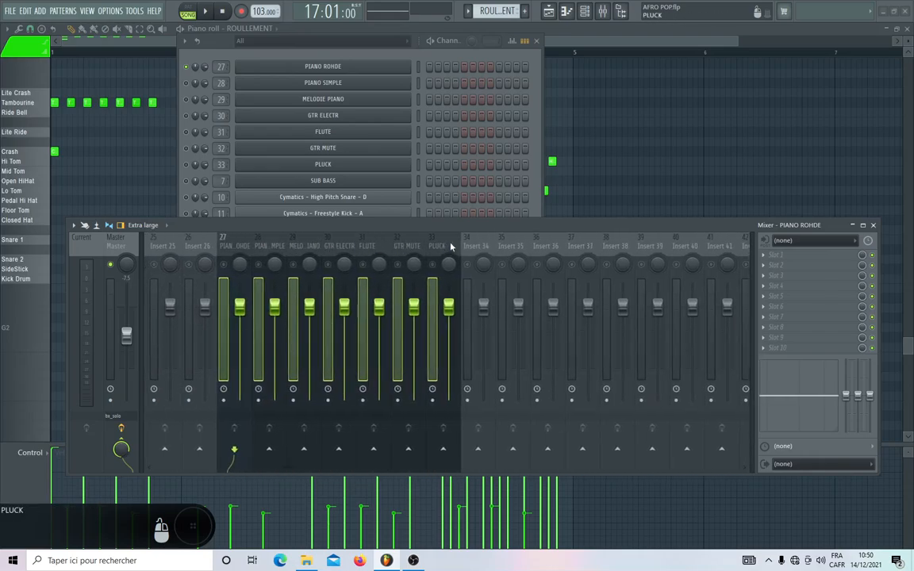
{"action": "key", "text": "alt+Right"}
{"action": "key", "text": "alt+Right"}
{"action": "key", "text": "alt+Right"}
{"action": "key", "text": "alt+Right"}
{"action": "key", "text": "alt+Right"}
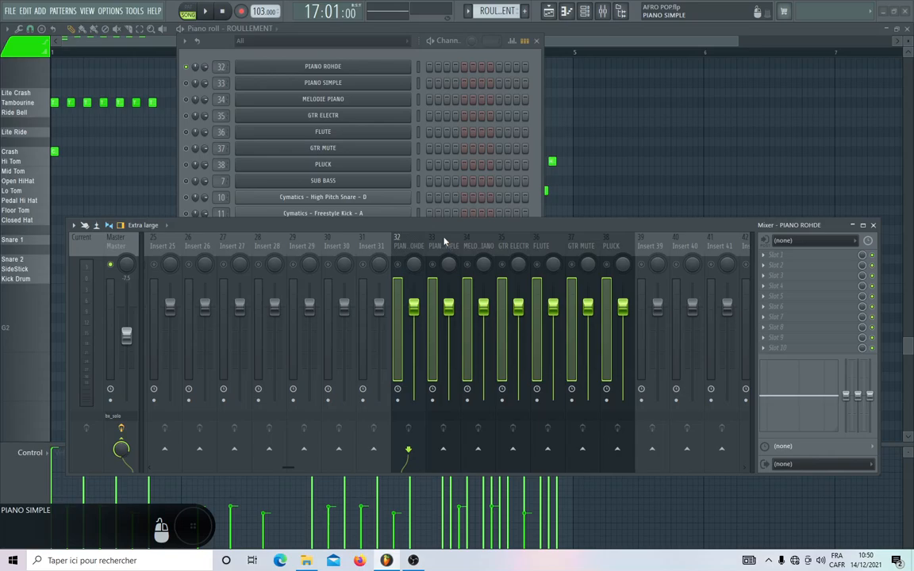
Add a separator before the empty mixer track Insert 19.
{"action": "scroll", "coordinate": [295, 246], "scroll_direction": "up", "scroll_amount": 9}
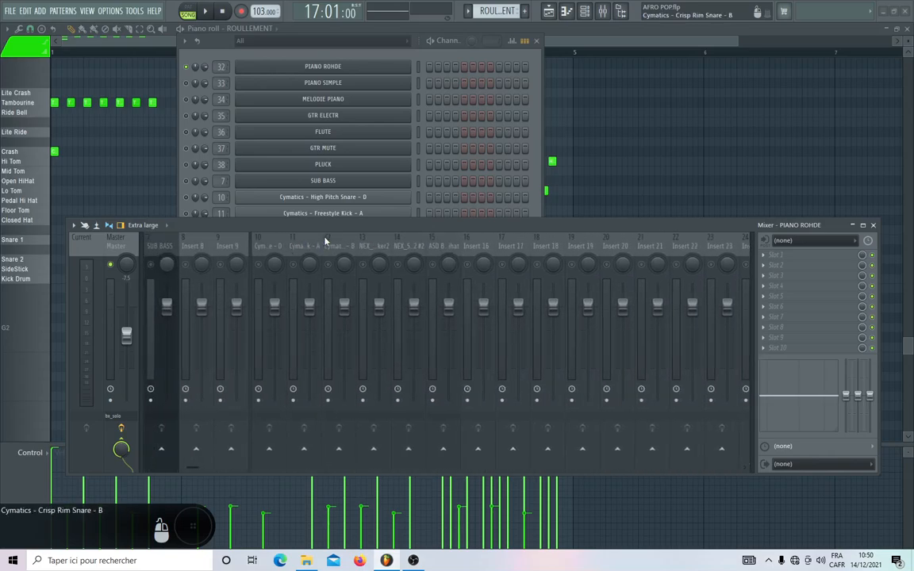
{"action": "scroll", "coordinate": [481, 249], "scroll_direction": "down", "scroll_amount": 2}
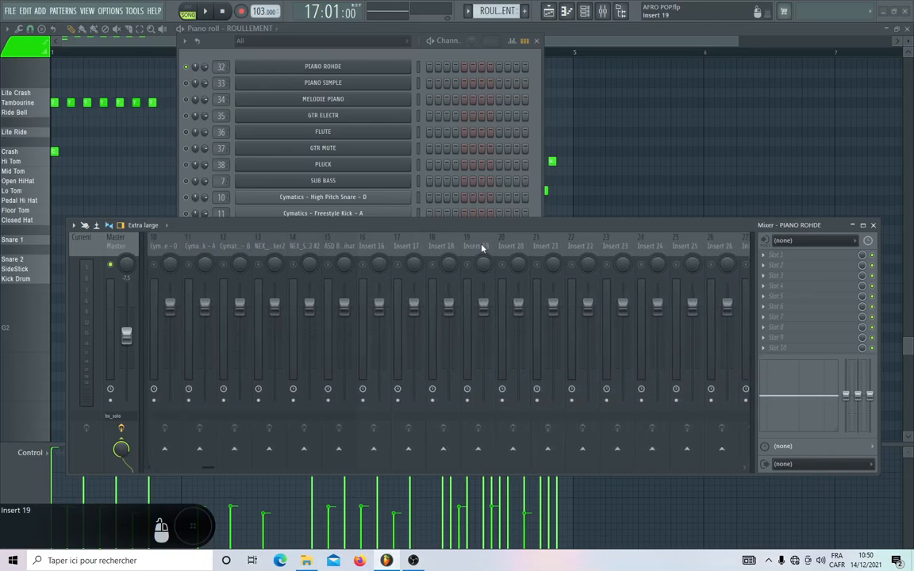
{"action": "left_click", "coordinate": [435, 248]}
{"action": "scroll", "coordinate": [436, 248], "scroll_direction": "down", "scroll_amount": 4}
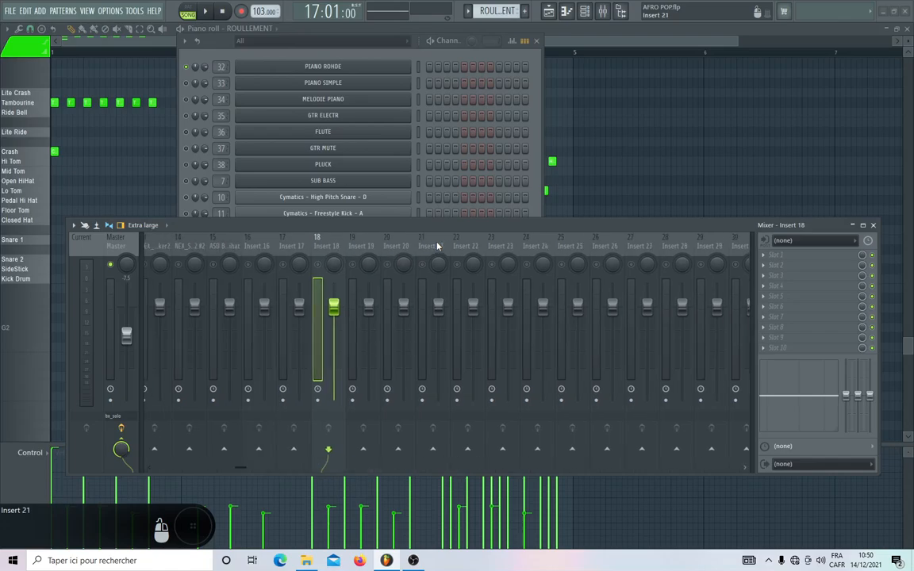
{"action": "left_click", "coordinate": [259, 242]}
{"action": "right_click", "coordinate": [262, 242]}
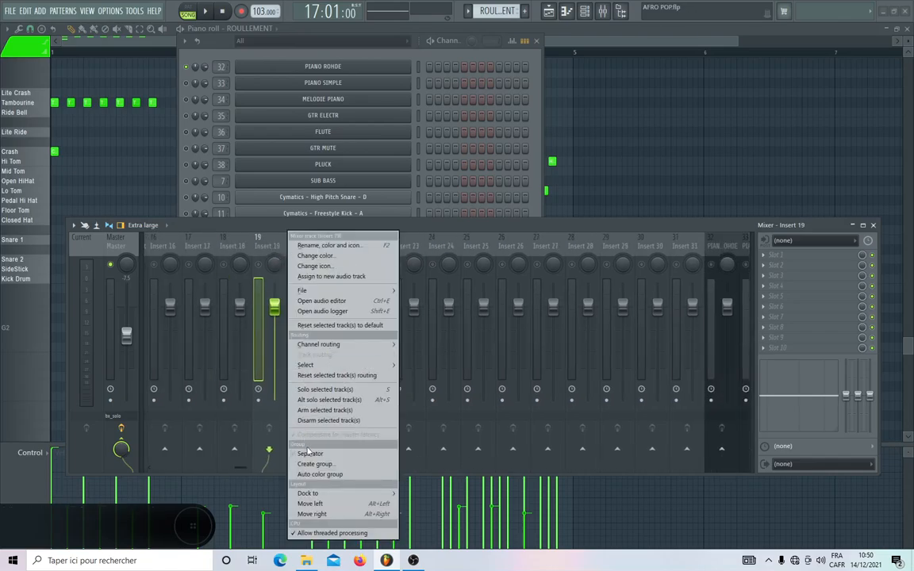
{"action": "left_click", "coordinate": [309, 454]}
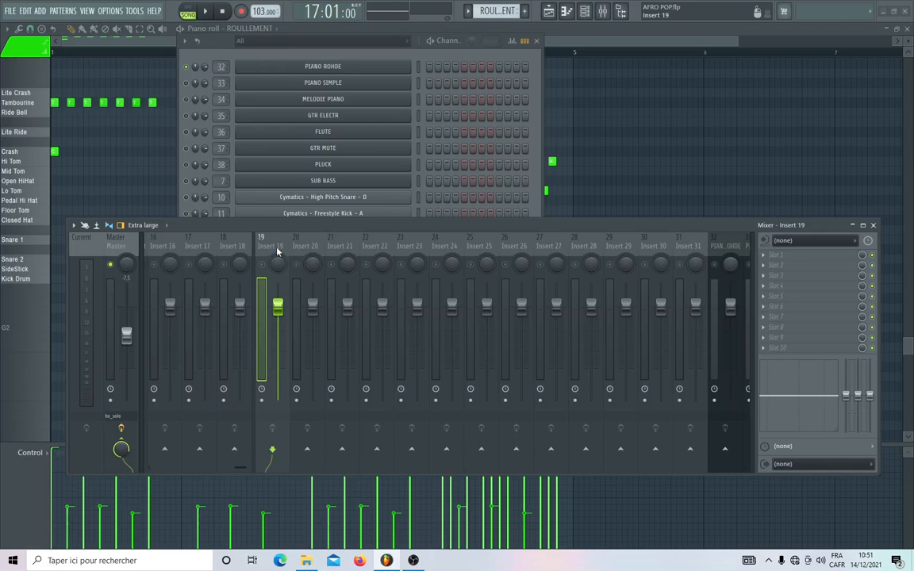
Route the ROULLEMENT channel to mixer track 19.
{"action": "left_click", "coordinate": [276, 252]}
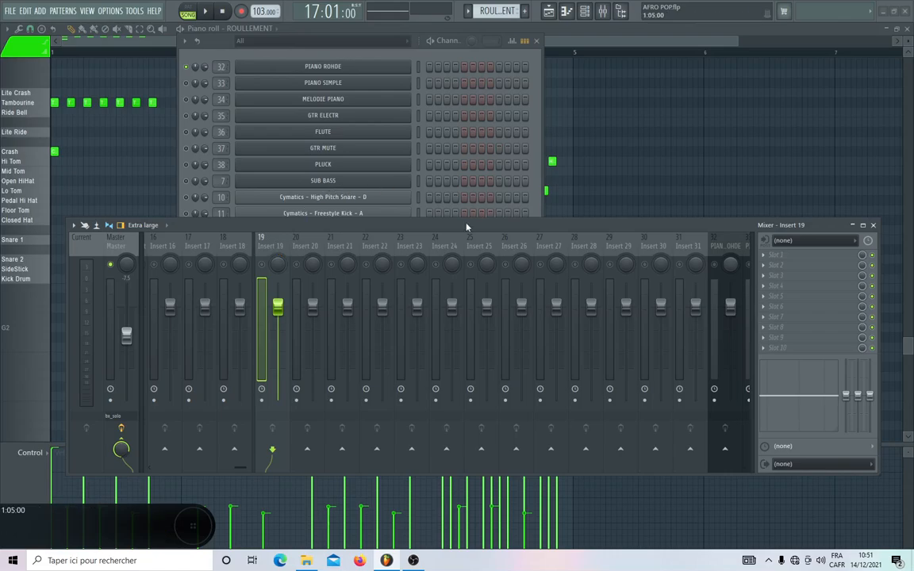
{"action": "left_click_drag", "start_coordinate": [421, 226], "coordinate": [421, 328]}
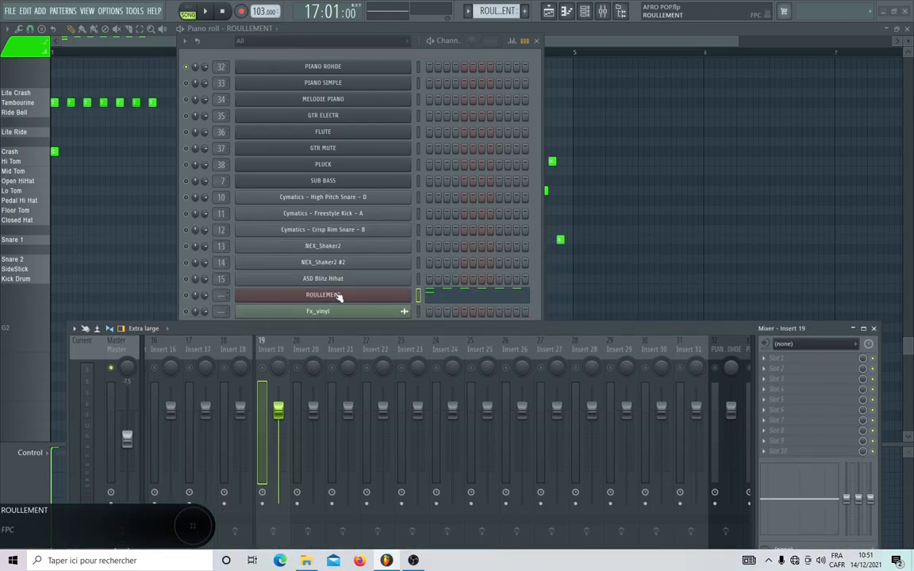
{"action": "right_click", "coordinate": [274, 352]}
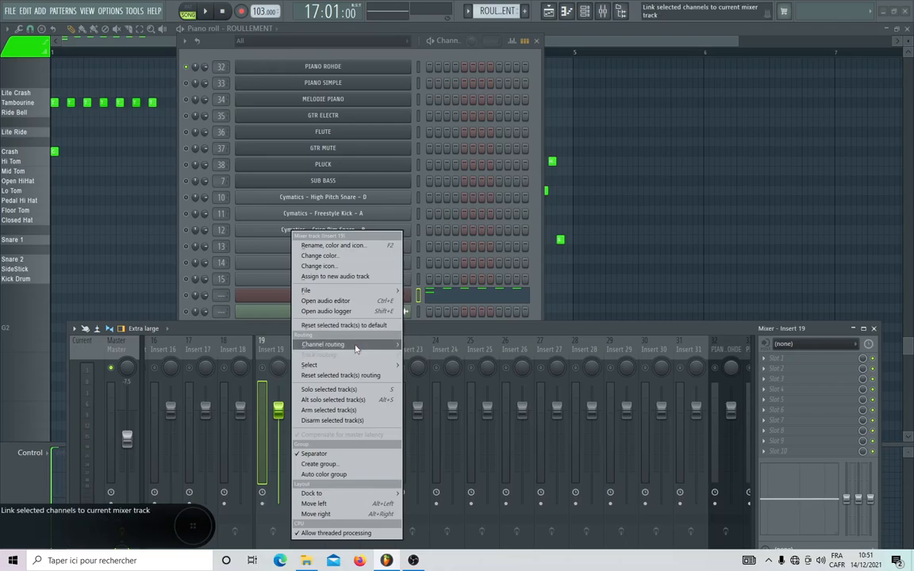
{"action": "mouse_move", "coordinate": [355, 349]}
{"action": "left_click", "coordinate": [424, 344]}
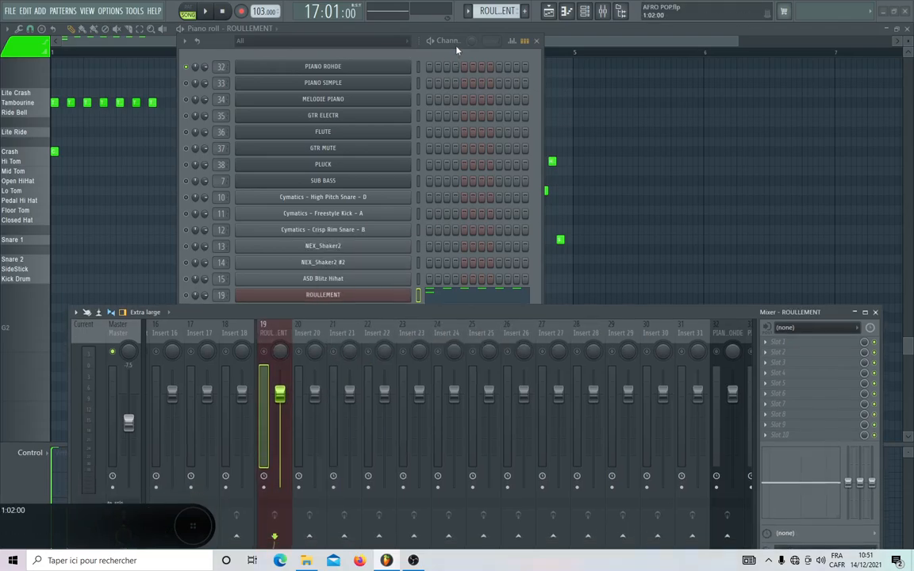
Open the ROULLEMENT channel's FPC drum machine and place its window beside the channel rack.
{"action": "left_click_drag", "start_coordinate": [456, 46], "coordinate": [230, 67]}
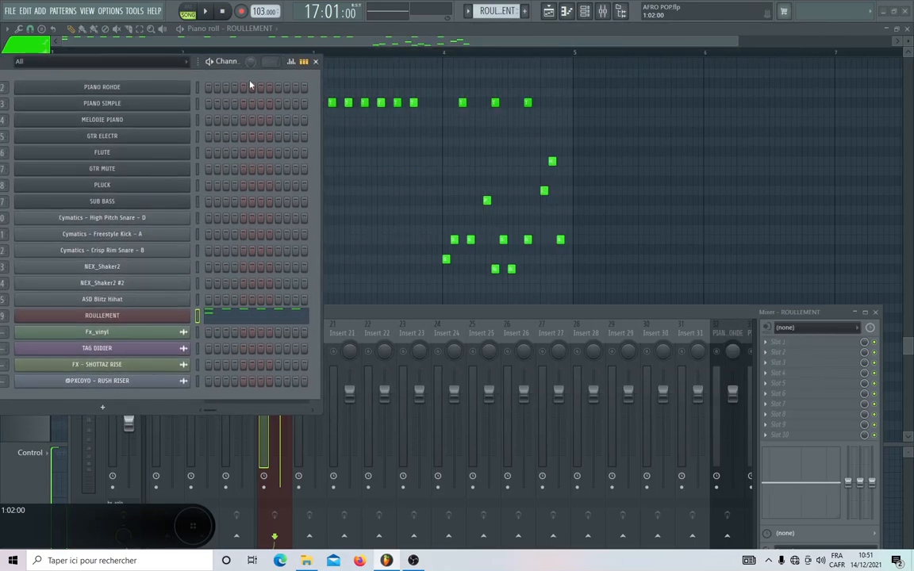
{"action": "left_click", "coordinate": [119, 318]}
{"action": "left_click_drag", "start_coordinate": [361, 55], "coordinate": [783, 60]}
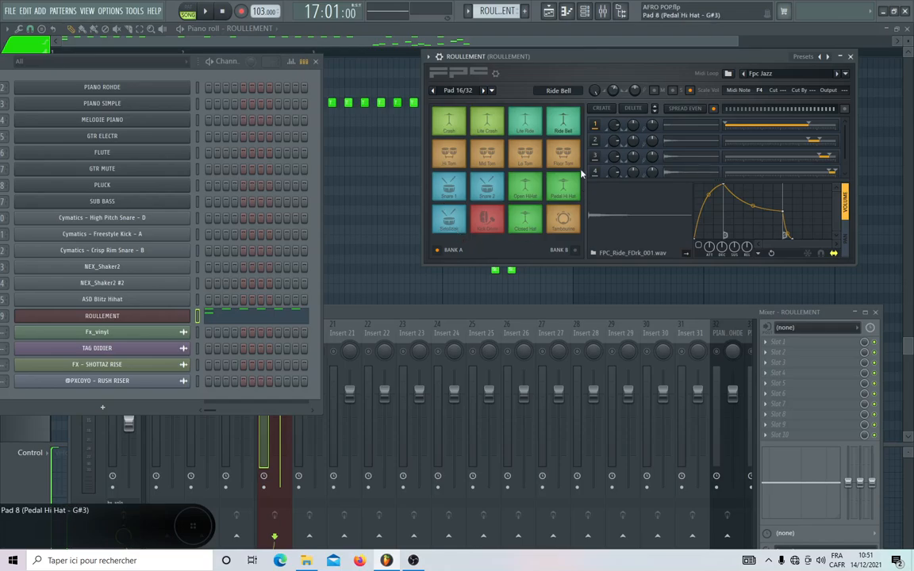
Audition the FPC drum pads, including the snares, tambourine, toms, rides, crashes, SideStick and pedal hi-hat.
{"action": "left_click", "coordinate": [450, 212]}
{"action": "left_click", "coordinate": [450, 190]}
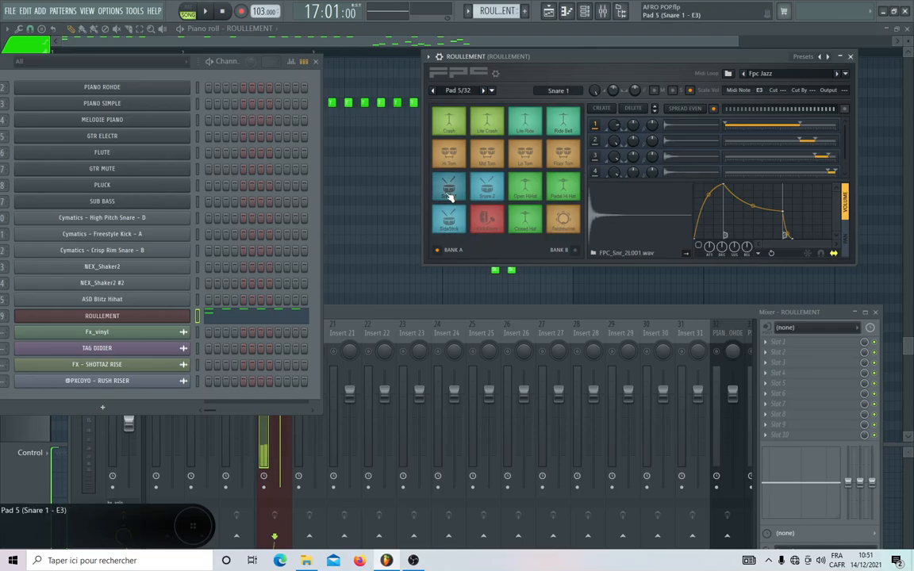
{"action": "left_click", "coordinate": [563, 217]}
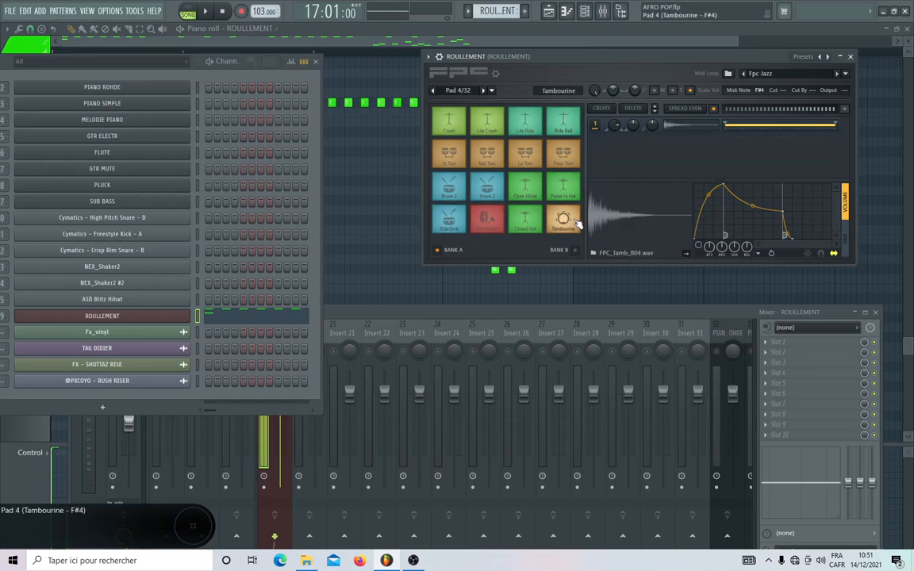
{"action": "left_click", "coordinate": [564, 150]}
{"action": "left_click", "coordinate": [547, 131]}
{"action": "left_click", "coordinate": [528, 127]}
{"action": "left_click", "coordinate": [491, 124]}
{"action": "left_click", "coordinate": [456, 124]}
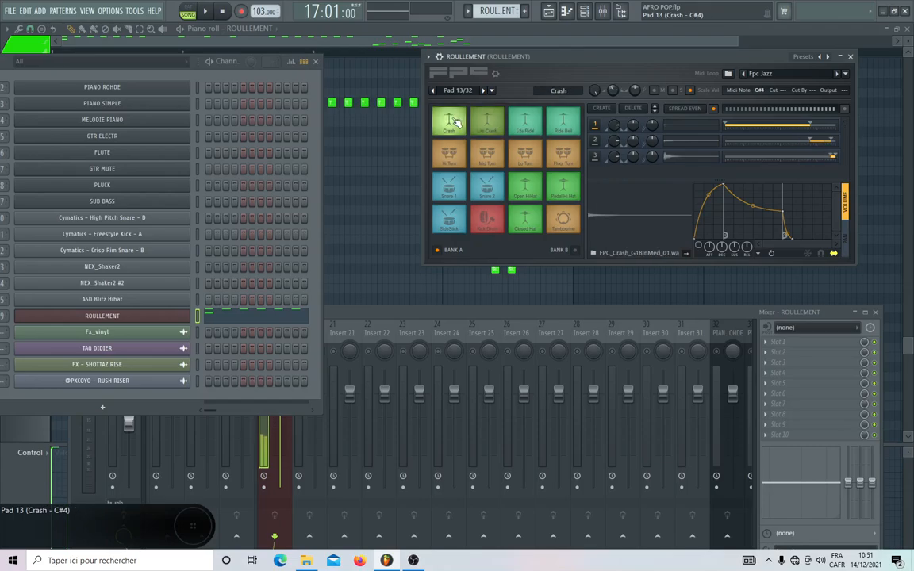
{"action": "left_click", "coordinate": [450, 155]}
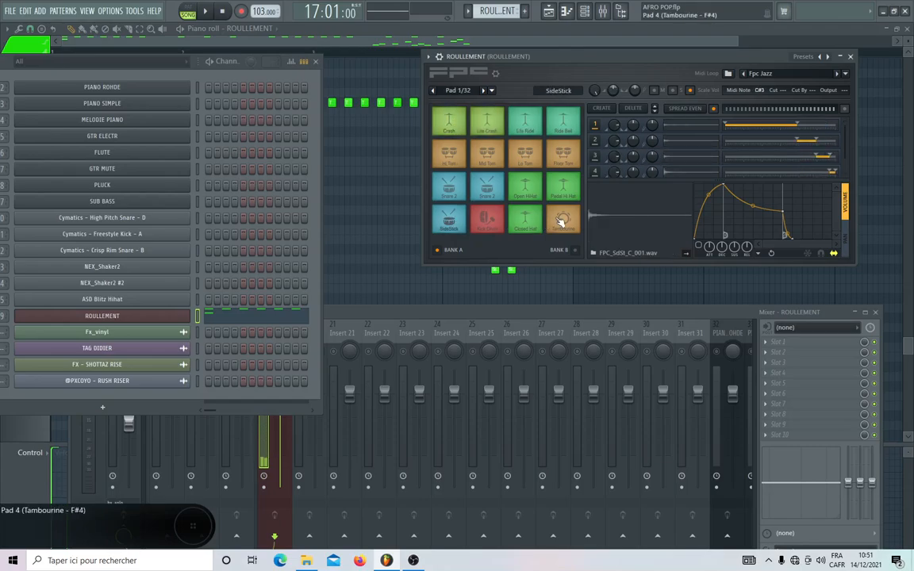
{"action": "left_click", "coordinate": [563, 188]}
Bring the mixer forward, then reopen the ROULLEMENT FPC window and place it above the mixer.
{"action": "left_click", "coordinate": [394, 316]}
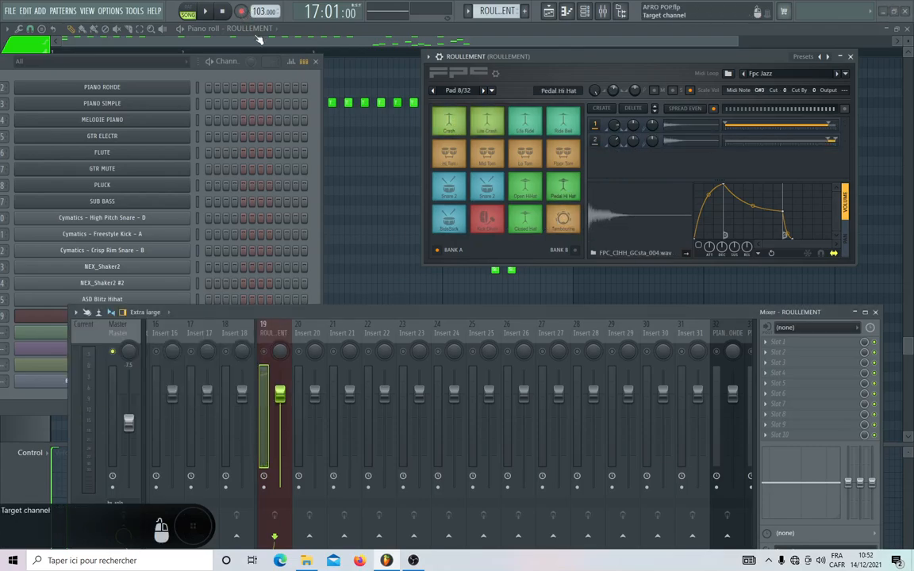
{"action": "left_click_drag", "start_coordinate": [556, 57], "coordinate": [592, 141]}
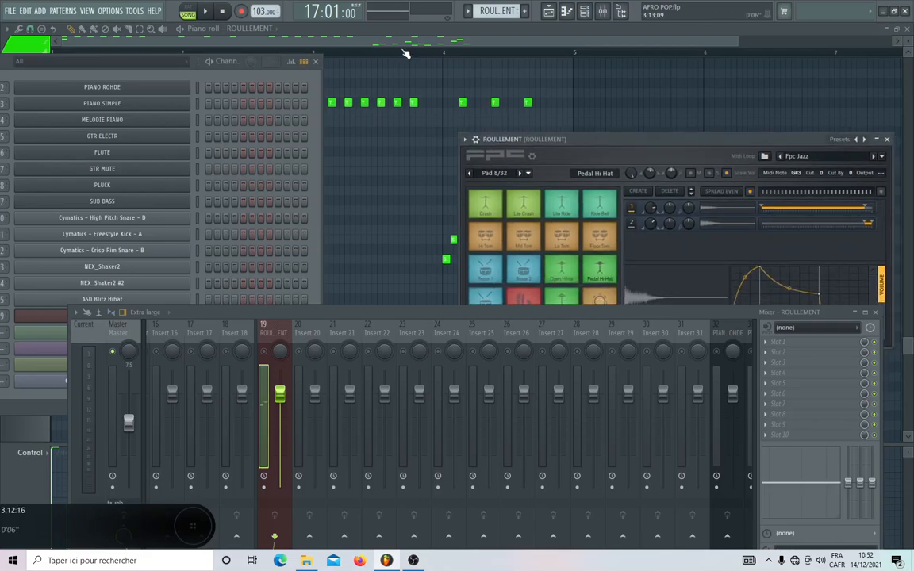
{"action": "left_click", "coordinate": [414, 54]}
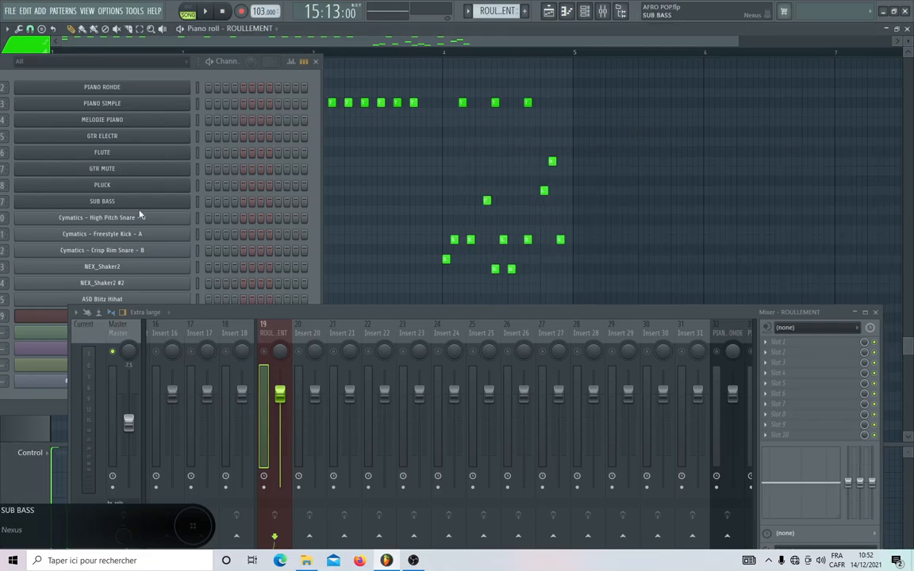
{"action": "left_click", "coordinate": [56, 318]}
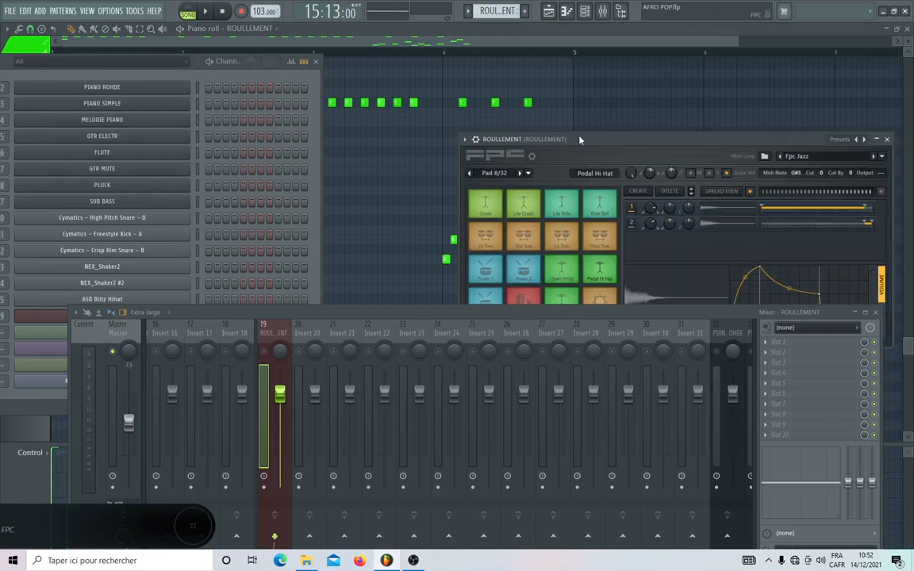
{"action": "left_click_drag", "start_coordinate": [520, 137], "coordinate": [483, 36]}
Set the ROULLEMENT FPC window to Detached so that it stays in front of the other windows.
{"action": "left_click", "coordinate": [424, 40]}
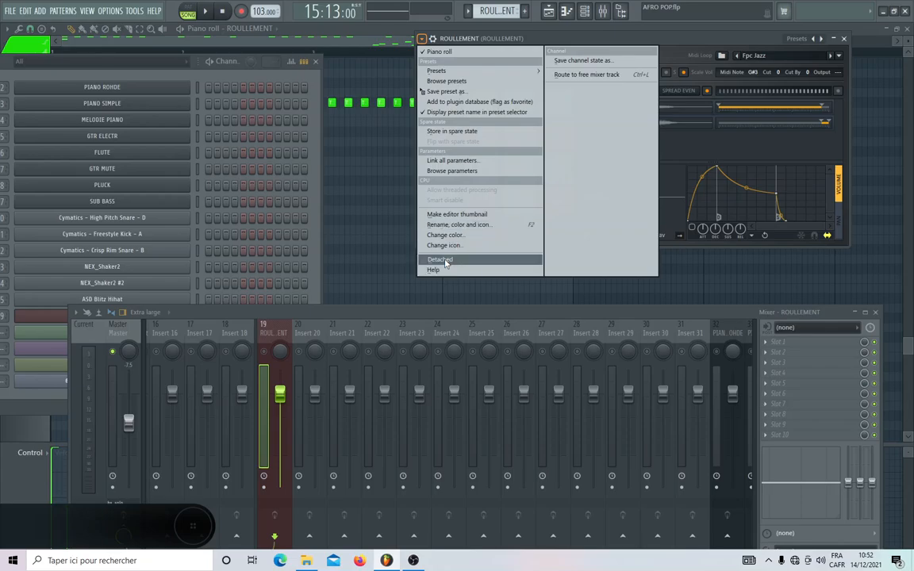
{"action": "left_click", "coordinate": [445, 261]}
{"action": "left_click_drag", "start_coordinate": [574, 41], "coordinate": [611, 49]}
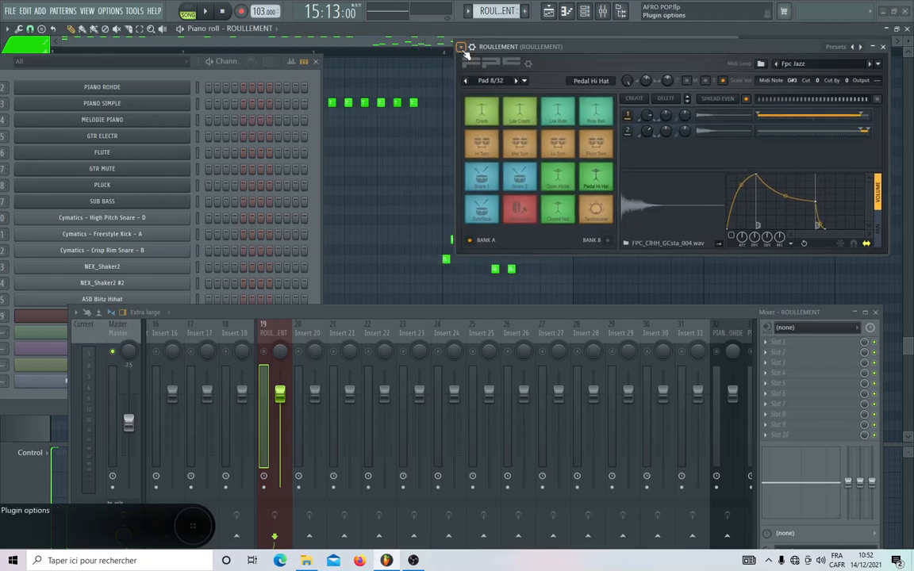
{"action": "left_click", "coordinate": [471, 46]}
{"action": "left_click", "coordinate": [479, 268]}
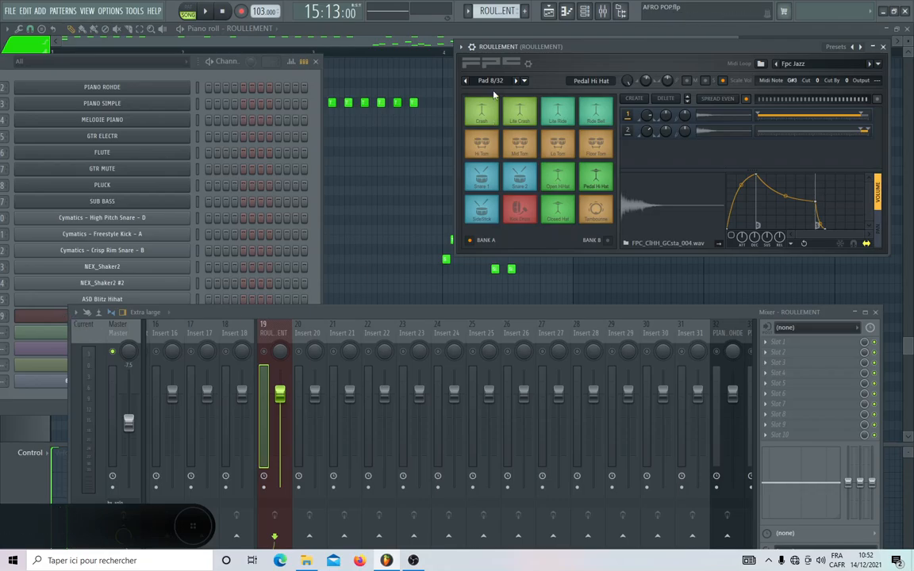
{"action": "left_click", "coordinate": [463, 48]}
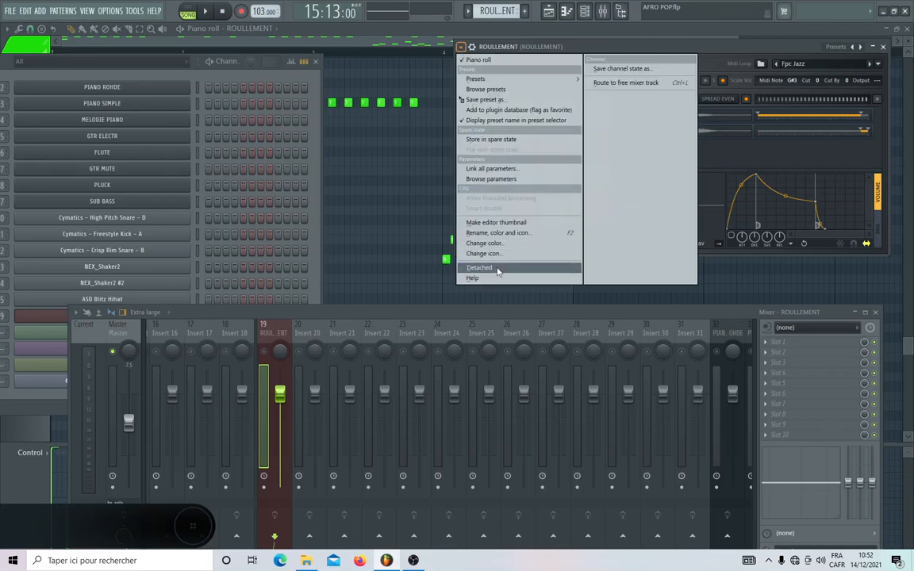
{"action": "left_click", "coordinate": [473, 265]}
Audition the SideStick pad, enable the ROULLEMENT mixer track and play the song to check its signal.
{"action": "left_click", "coordinate": [495, 215]}
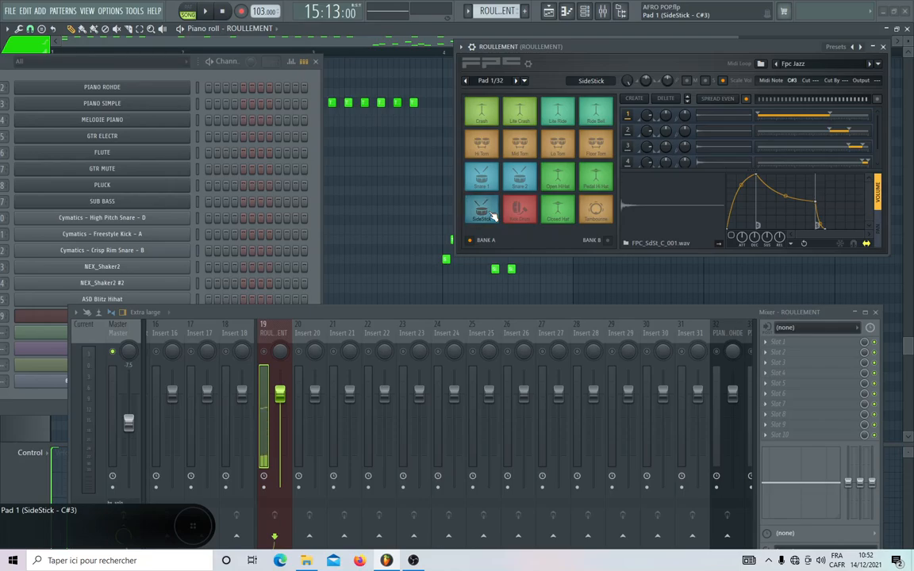
{"action": "key", "text": "space"}
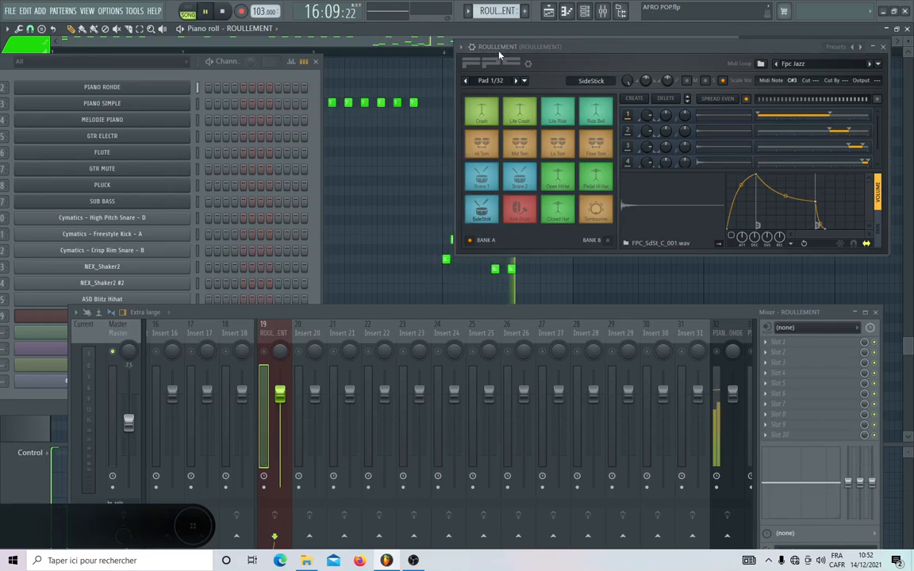
{"action": "key", "text": "space"}
{"action": "key", "text": "space"}
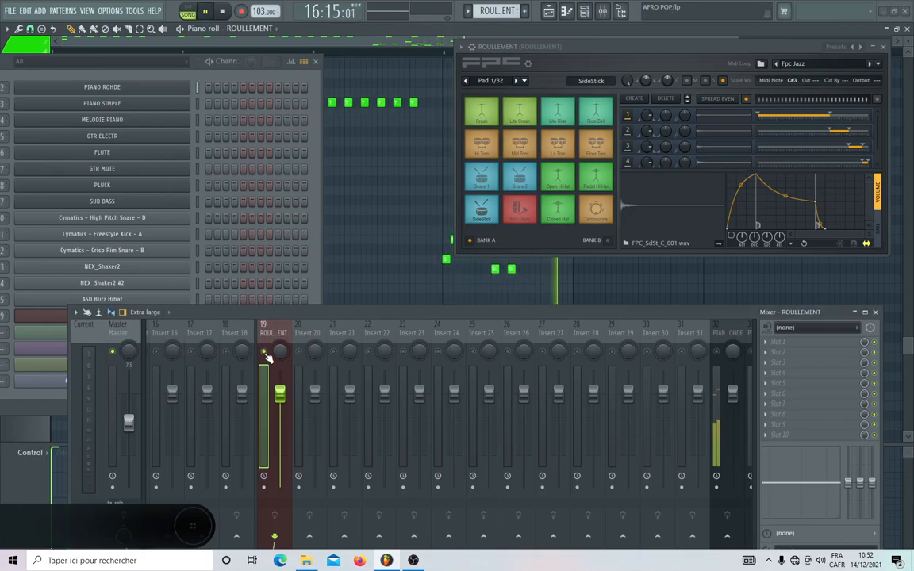
{"action": "key", "text": "space"}
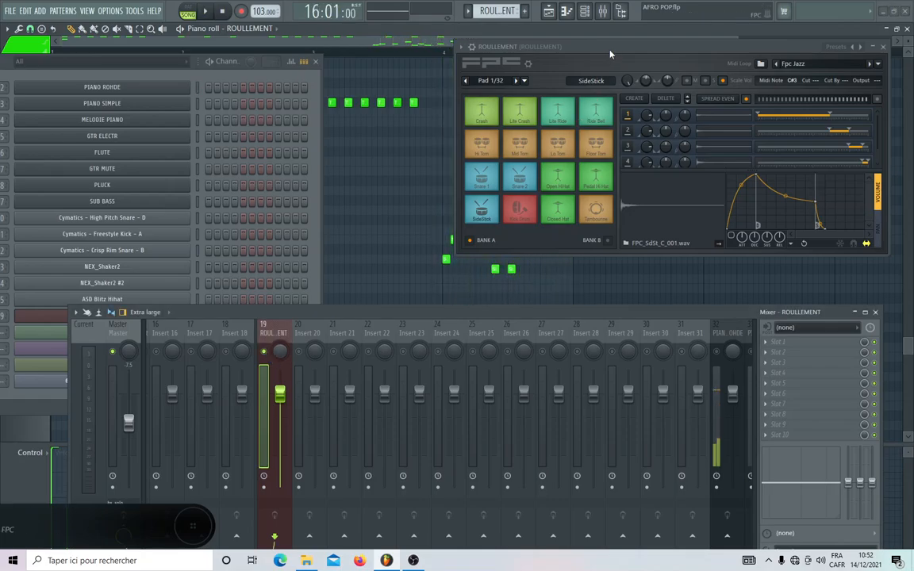
{"action": "left_click_drag", "start_coordinate": [548, 44], "coordinate": [513, 281]}
{"action": "key", "text": "space"}
Show the playlist and play from bar 24 of the refrain to check the ROULLEMENT part.
{"action": "key", "text": "space"}
{"action": "left_click", "coordinate": [555, 14]}
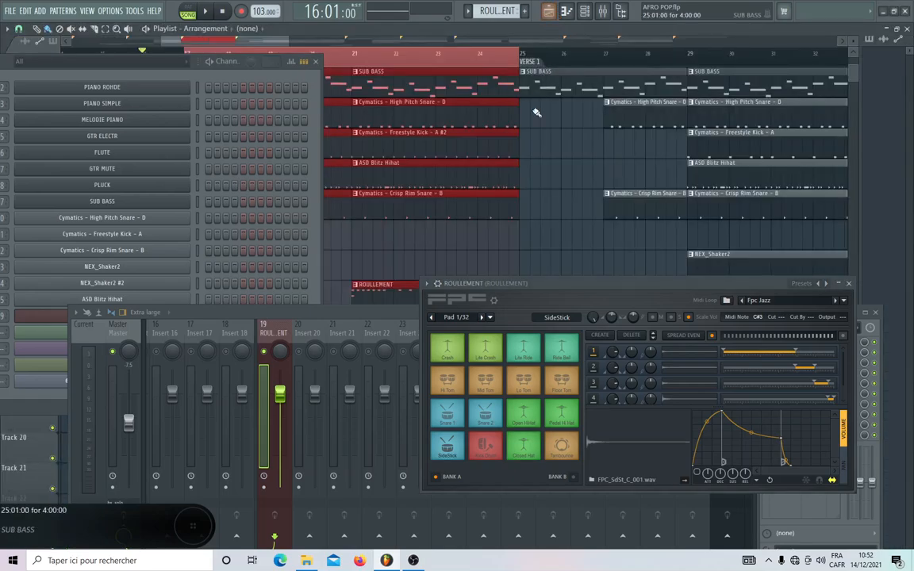
{"action": "left_click", "coordinate": [484, 53]}
{"action": "key", "text": "space"}
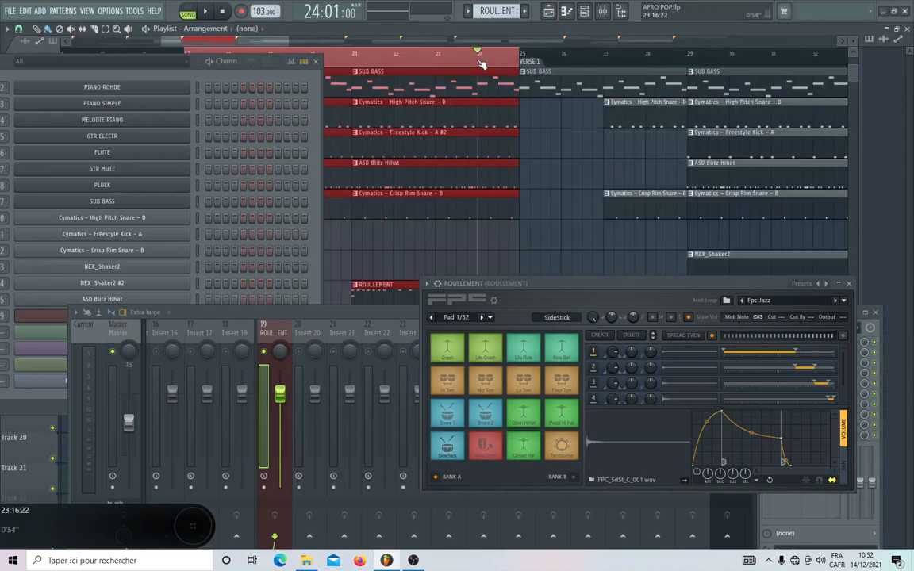
{"action": "left_click_drag", "start_coordinate": [576, 283], "coordinate": [523, 234]}
{"action": "scroll", "coordinate": [387, 174], "scroll_direction": "down", "scroll_amount": 3}
{"action": "key", "text": "space"}
Close the channel rack, examine the rest of the playlist and replay the song from bar 24.
{"action": "left_click", "coordinate": [316, 62]}
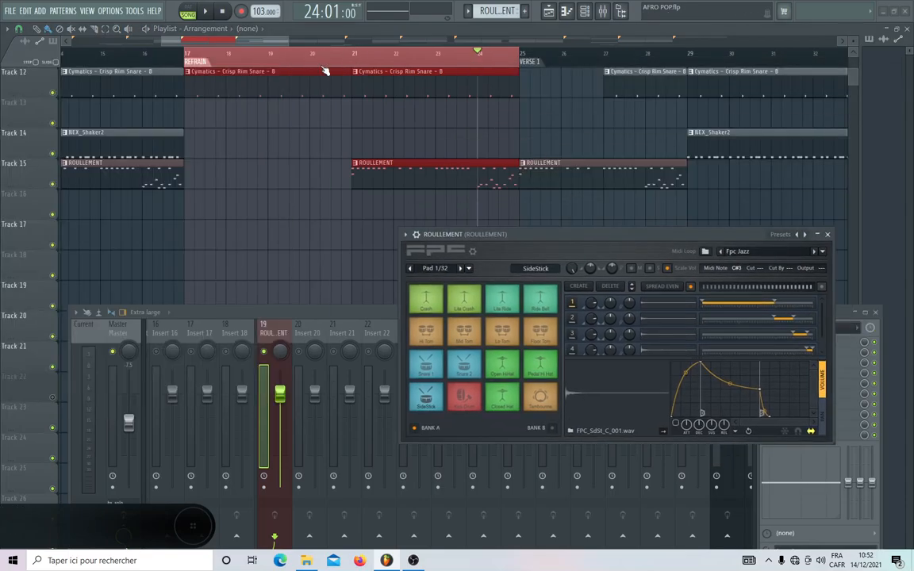
{"action": "left_click_drag", "start_coordinate": [289, 38], "coordinate": [441, 40]}
{"action": "scroll", "coordinate": [357, 192], "scroll_direction": "down", "scroll_amount": 4}
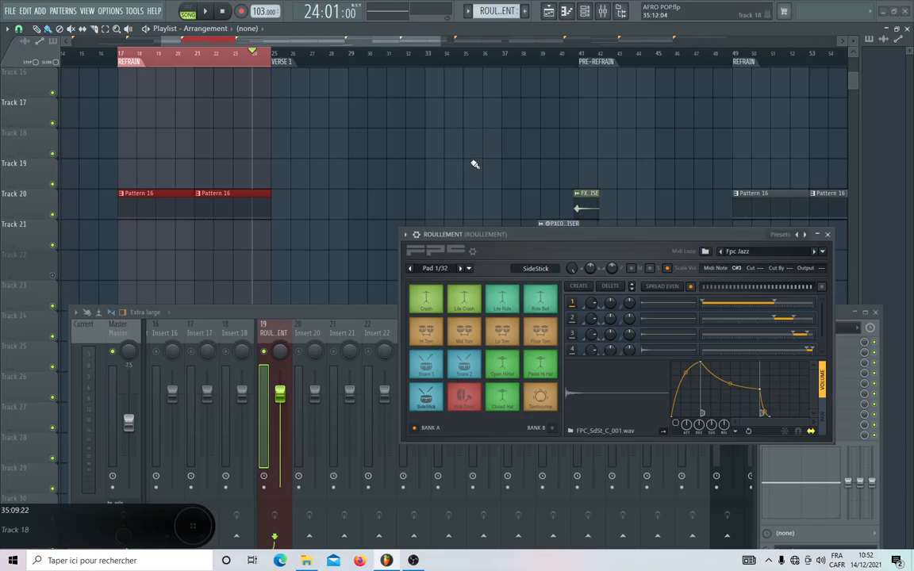
{"action": "key", "text": "space"}
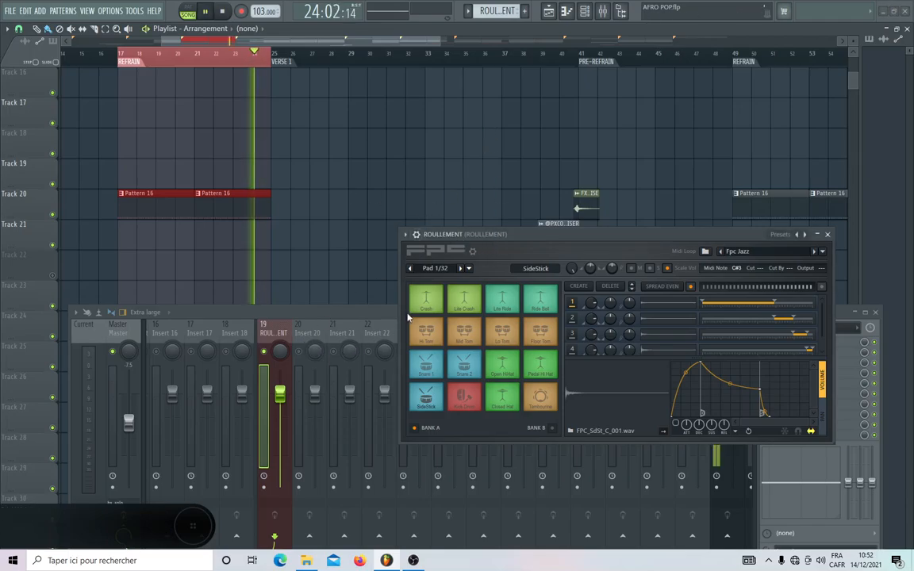
{"action": "left_click_drag", "start_coordinate": [514, 245], "coordinate": [478, 177]}
{"action": "key", "text": "space"}
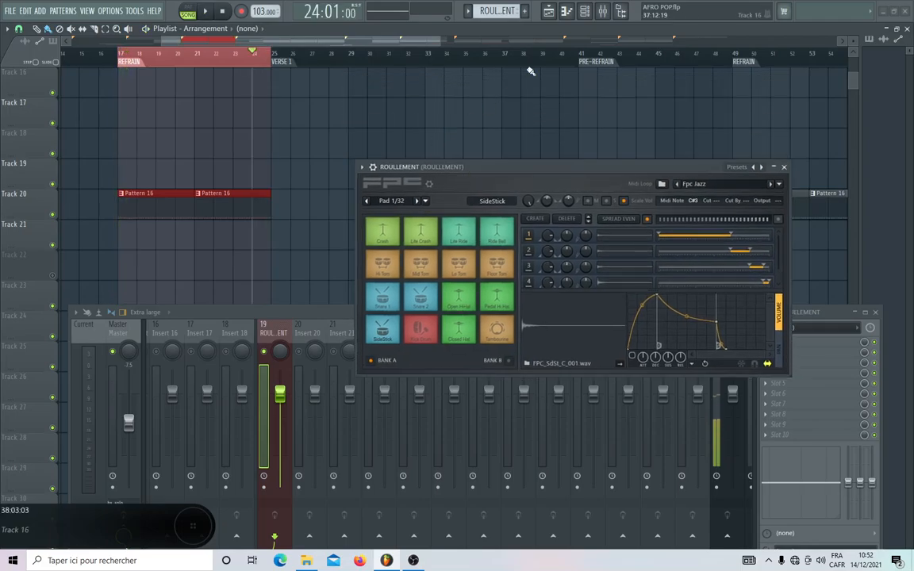
Unmute the ROULLEMENT channel in the channel rack and close the rack.
{"action": "left_click", "coordinate": [584, 11]}
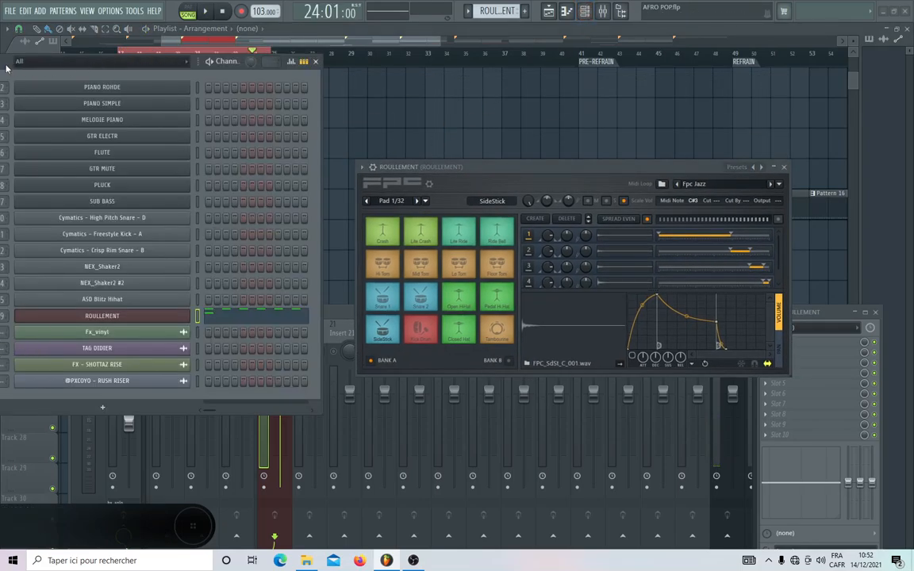
{"action": "left_click_drag", "start_coordinate": [6, 64], "coordinate": [113, 66]}
{"action": "right_click", "coordinate": [76, 315]}
{"action": "left_click", "coordinate": [85, 320]}
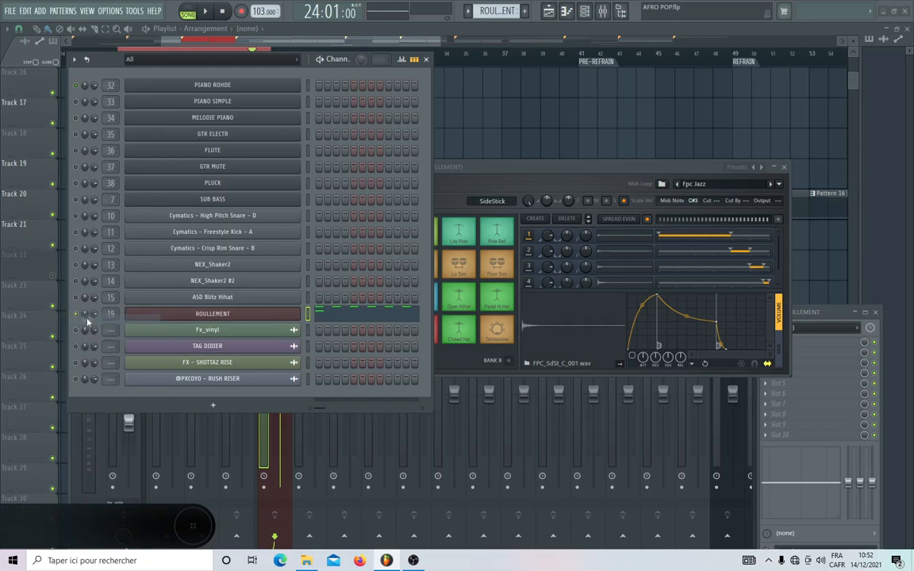
{"action": "left_click", "coordinate": [426, 61]}
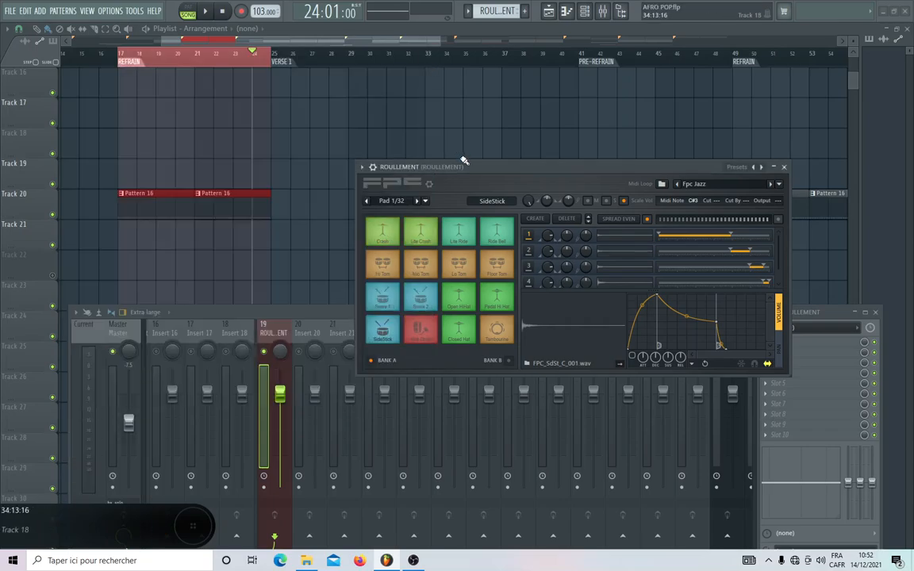
Audition the Snare 1 pad in FPC and set its output offset to 1.
{"action": "left_click_drag", "start_coordinate": [468, 168], "coordinate": [460, 129]}
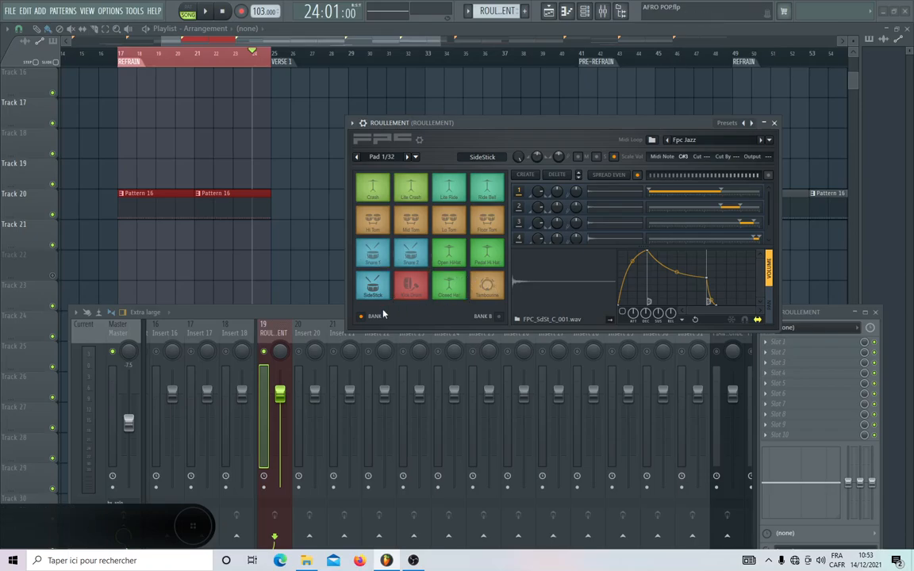
{"action": "left_click", "coordinate": [377, 256]}
{"action": "left_click", "coordinate": [377, 256]}
{"action": "left_click", "coordinate": [377, 257]}
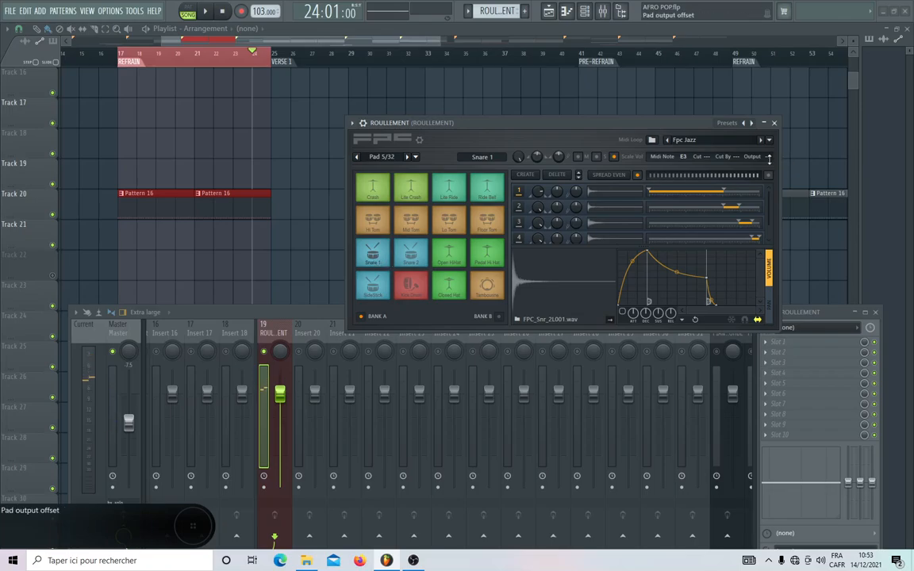
{"action": "left_click", "coordinate": [373, 258]}
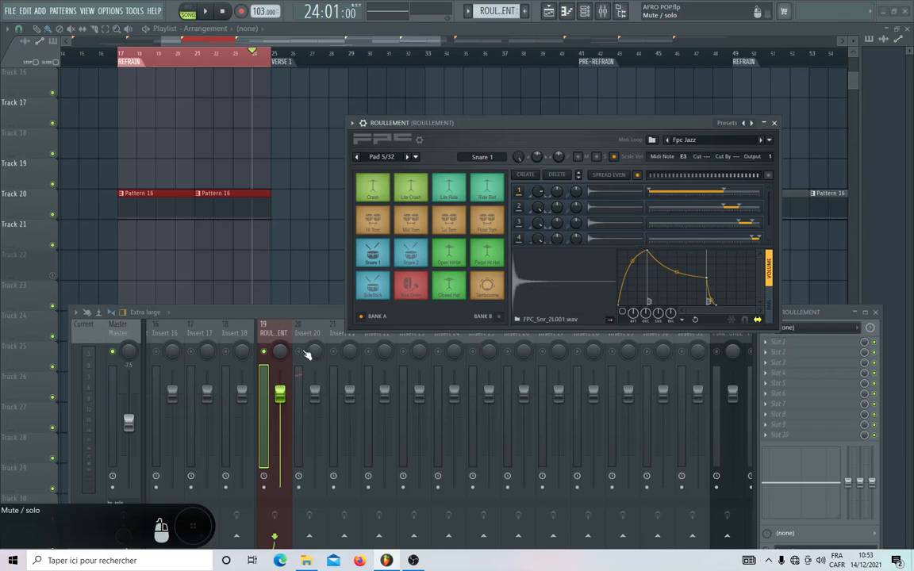
{"action": "left_click", "coordinate": [416, 262]}
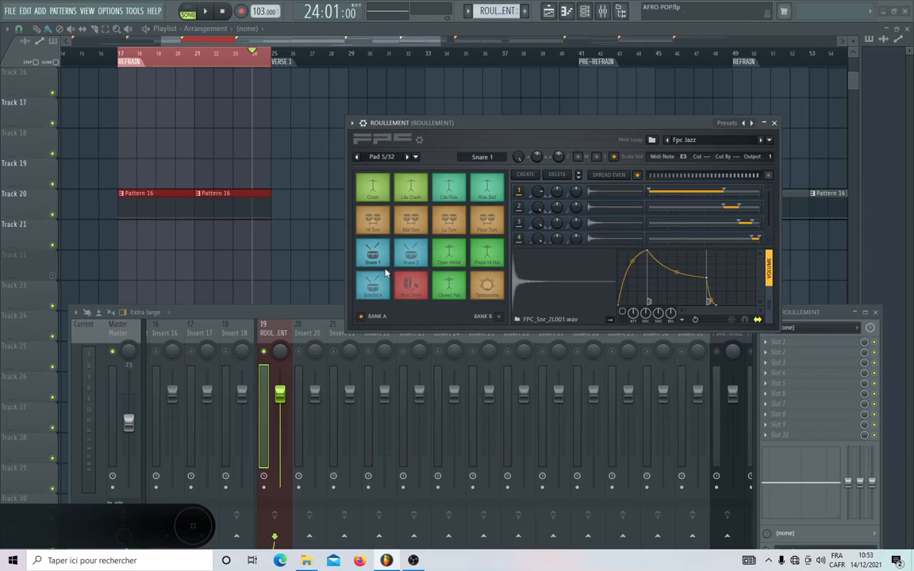
Set the Snare 2 pad's output offset to 2, audition the pad and play the song to check its routing.
{"action": "left_click", "coordinate": [418, 259]}
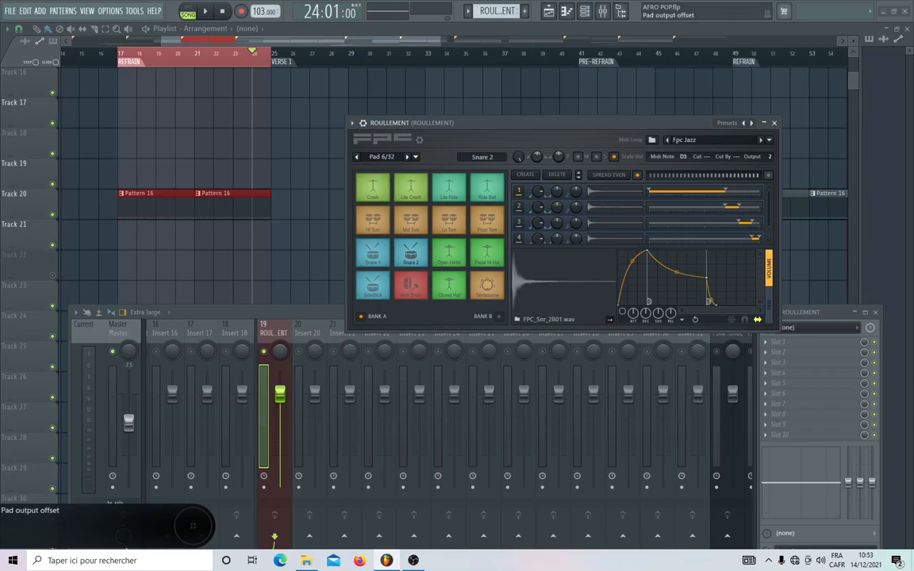
{"action": "left_click", "coordinate": [410, 256]}
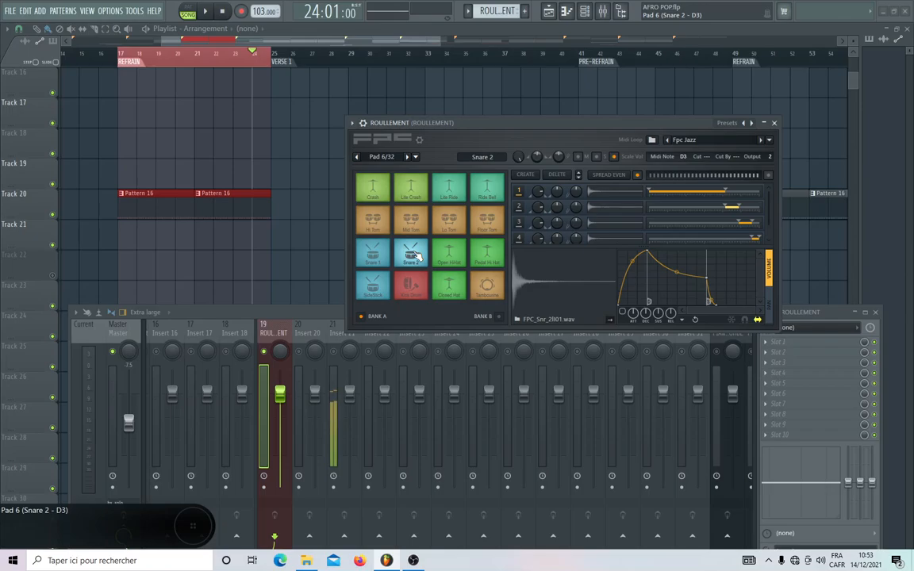
{"action": "key", "text": "space"}
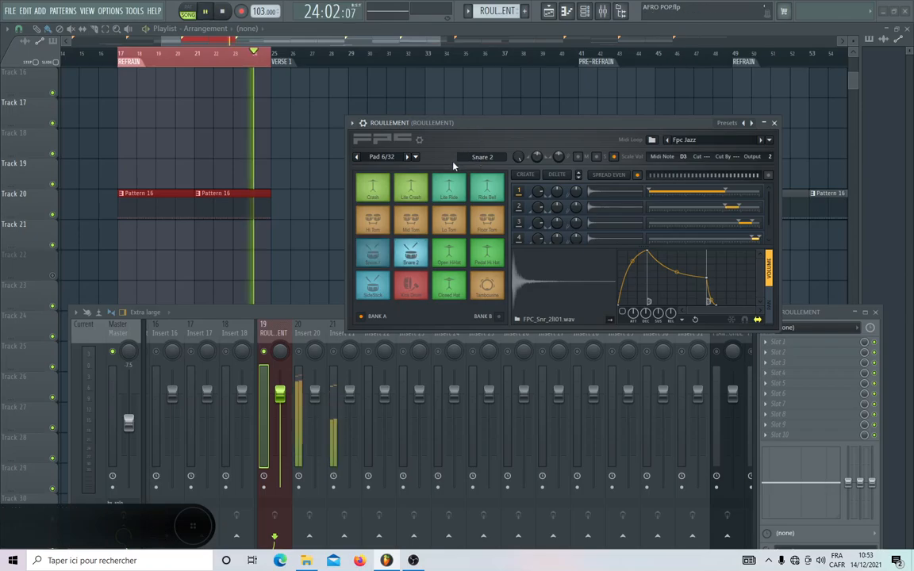
{"action": "key", "text": "space"}
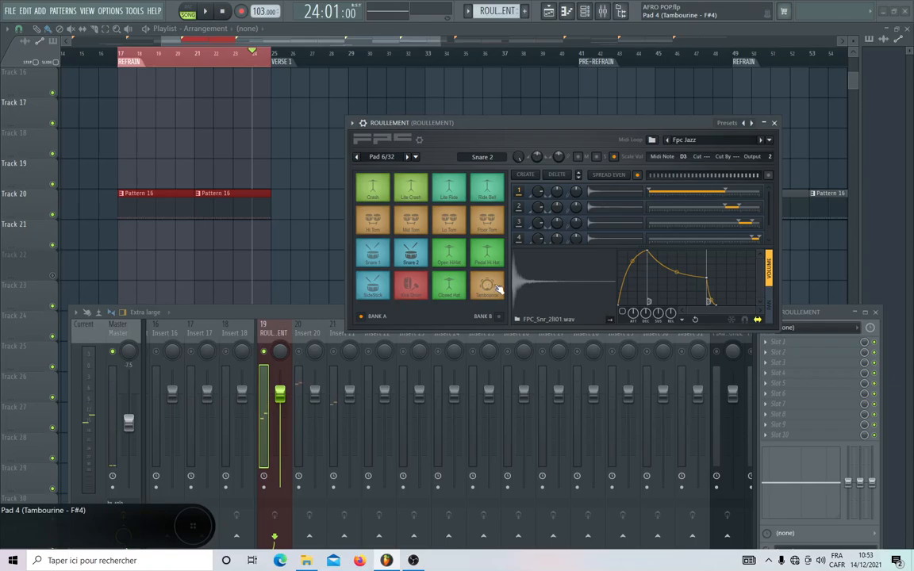
Set the Tambourine pad's output offset to 3 and audition it.
{"action": "left_click", "coordinate": [489, 287]}
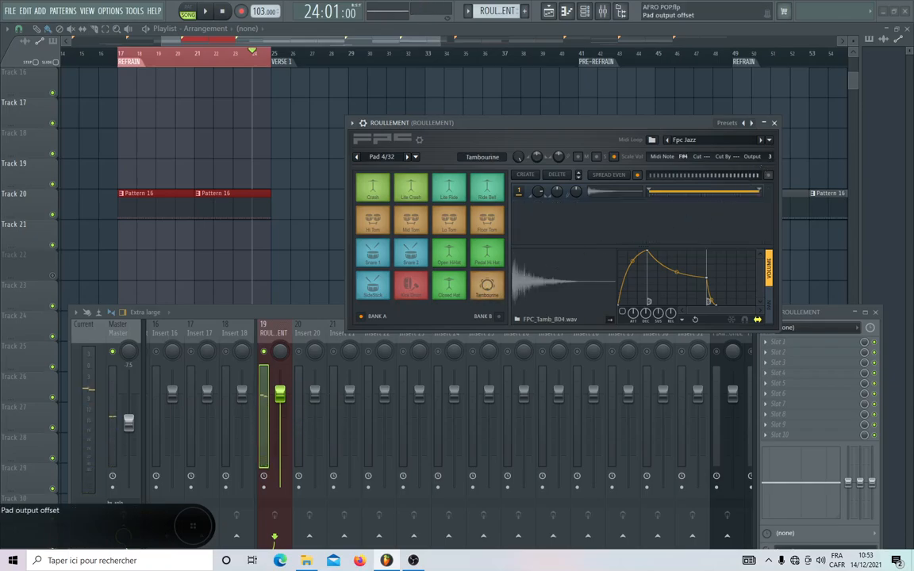
{"action": "left_click", "coordinate": [487, 290]}
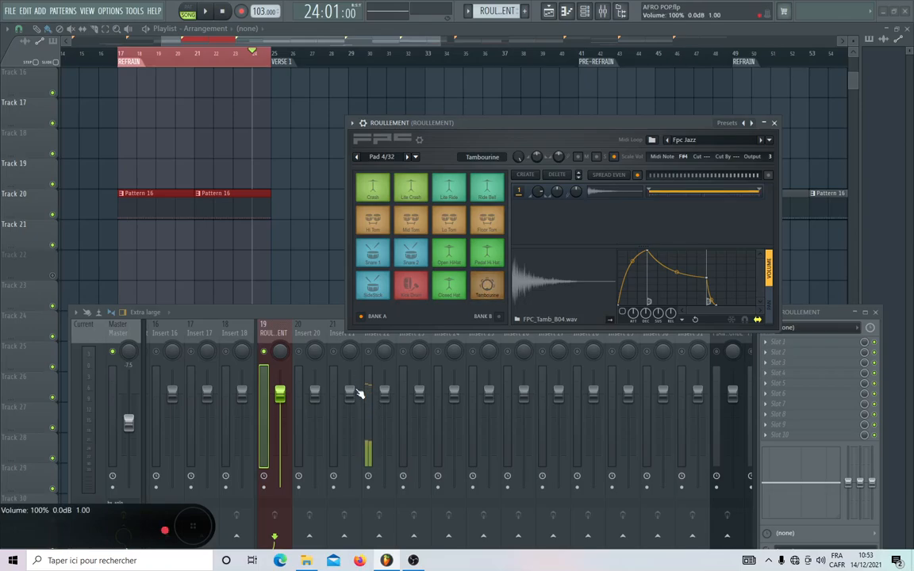
{"action": "left_click", "coordinate": [488, 289]}
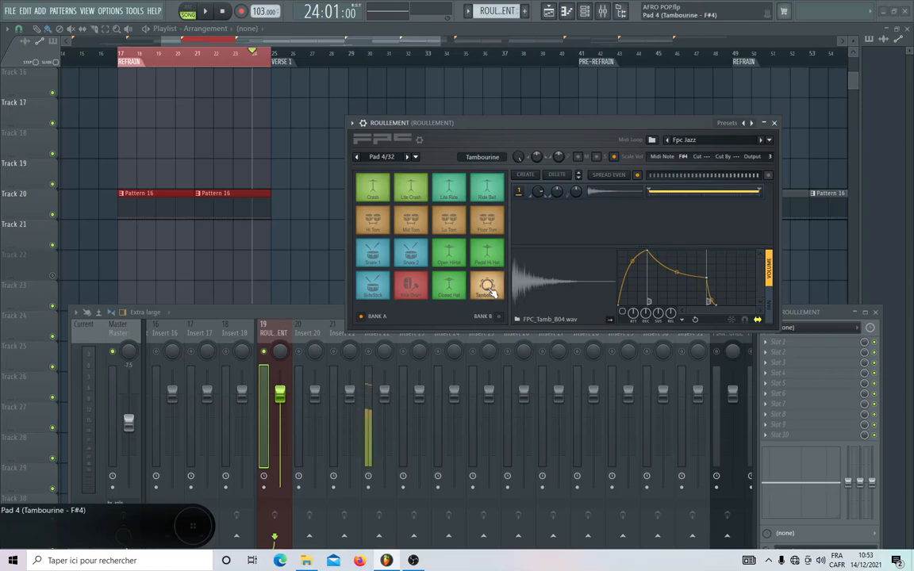
Set the Hi Tom pad's output offset to 4 and play the song briefly from bar 24.
{"action": "left_click", "coordinate": [377, 226]}
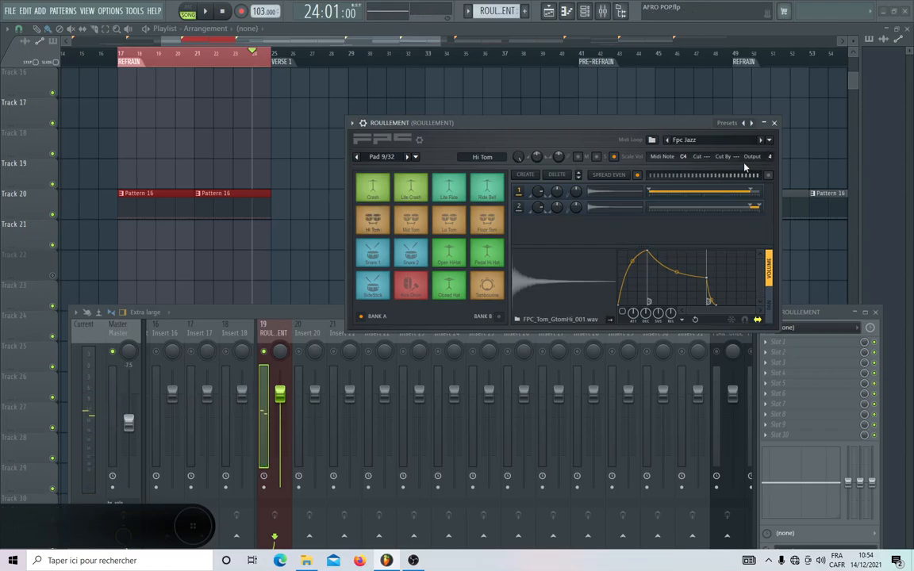
{"action": "key", "text": "space"}
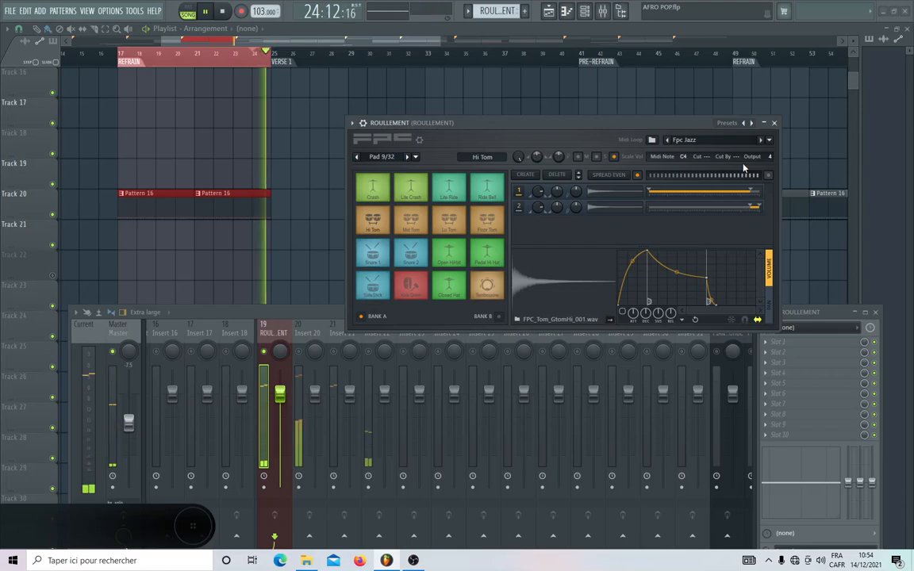
{"action": "key", "text": "space"}
Set the Lo Tom pad's output offset to 5, move the FPC window clear of the mixer and replay from bar 24.
{"action": "left_click", "coordinate": [457, 228]}
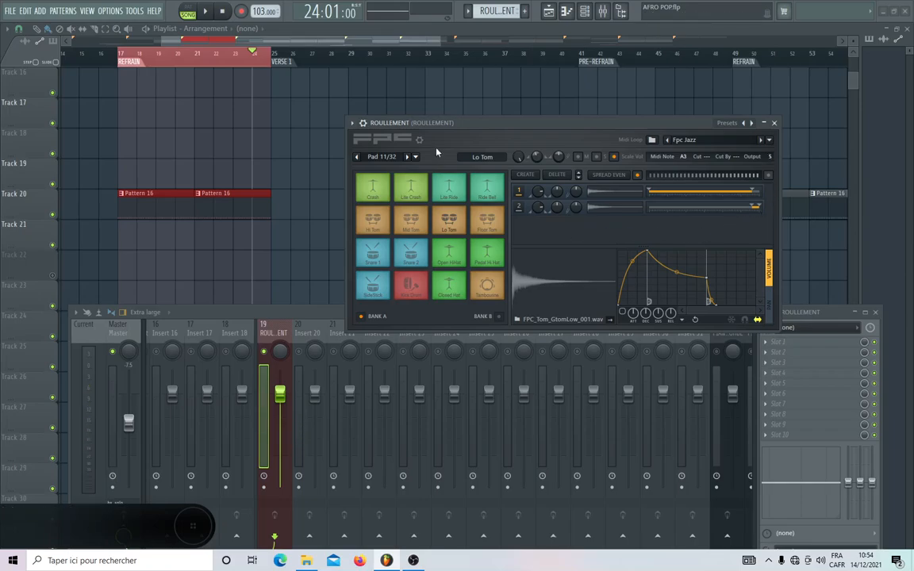
{"action": "left_click_drag", "start_coordinate": [473, 124], "coordinate": [462, 94]}
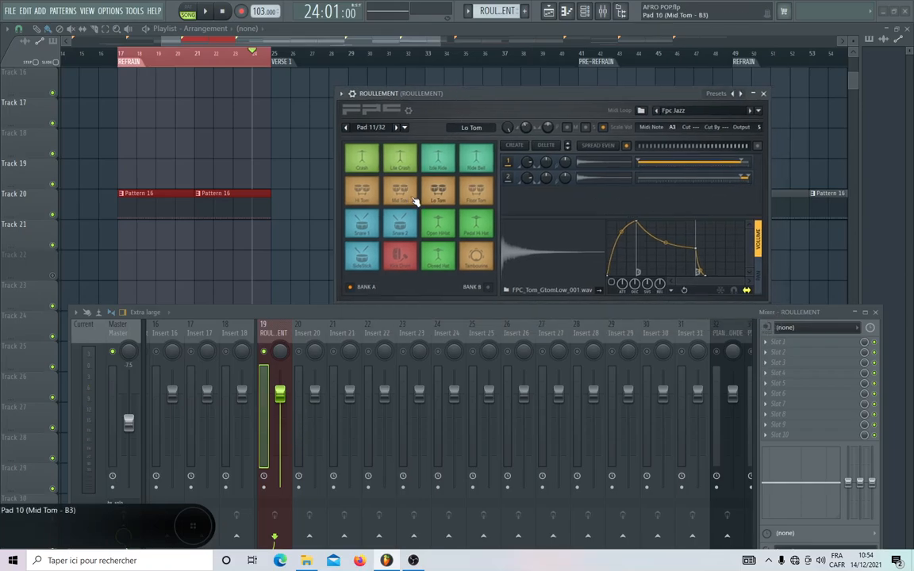
{"action": "key", "text": "space"}
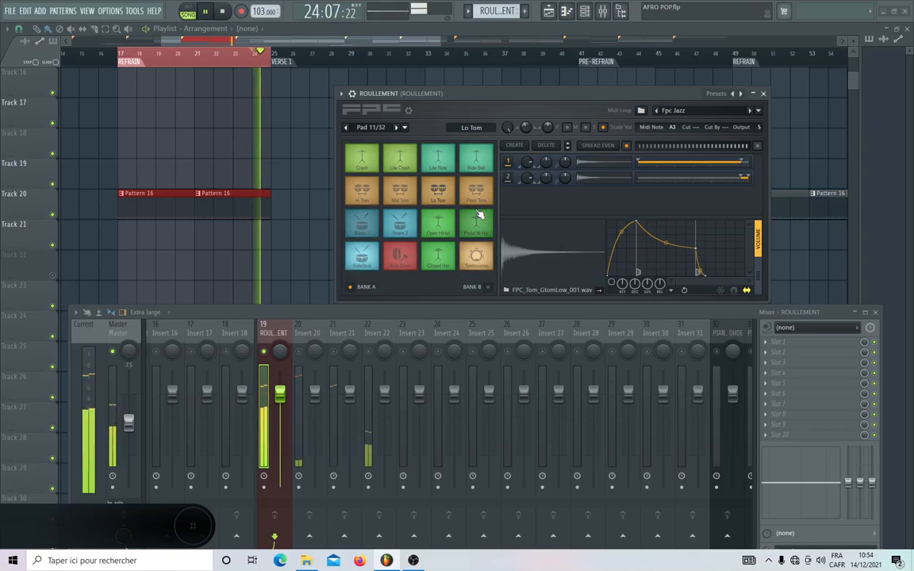
{"action": "key", "text": "space"}
Set the Pedal Hi Hat pad's output offset to 6 and play the part to check the mixer meters.
{"action": "left_click", "coordinate": [477, 220]}
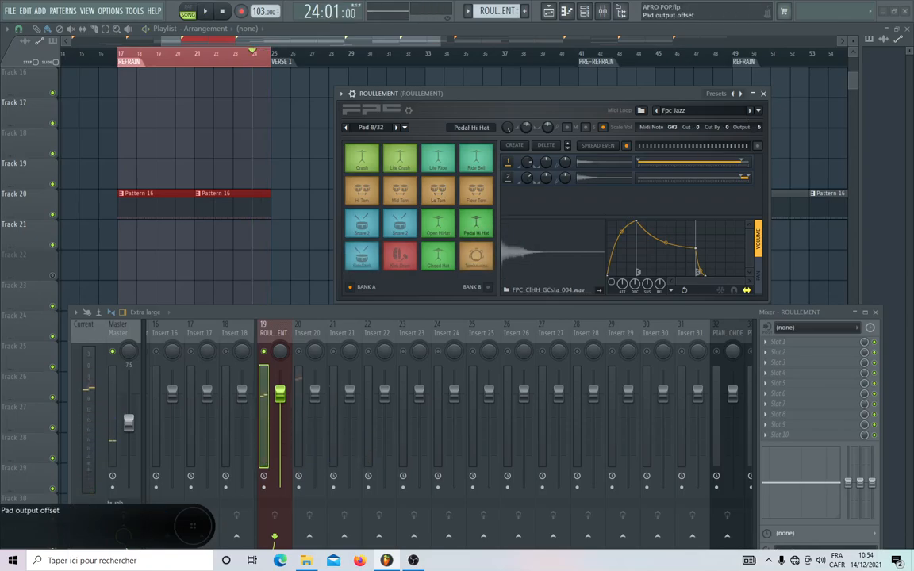
{"action": "key", "text": "space"}
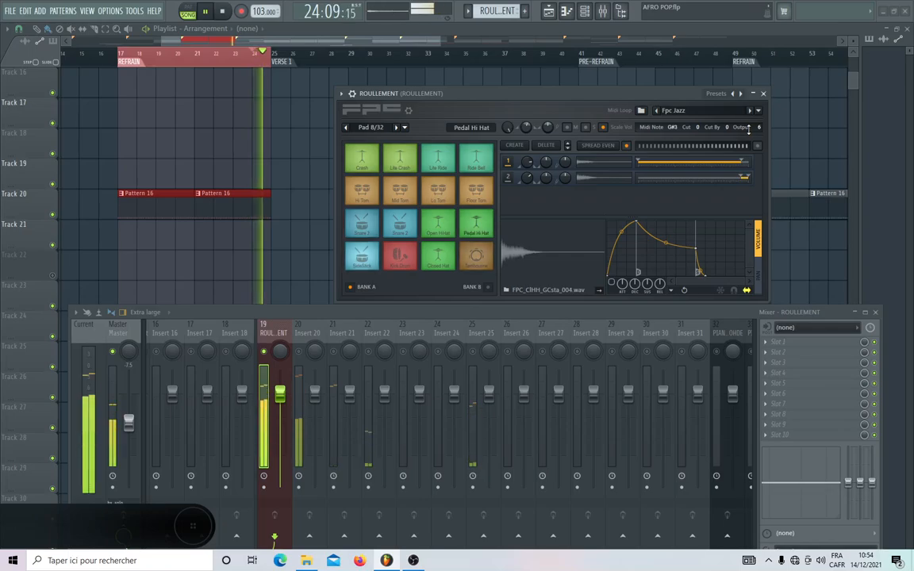
{"action": "key", "text": "space"}
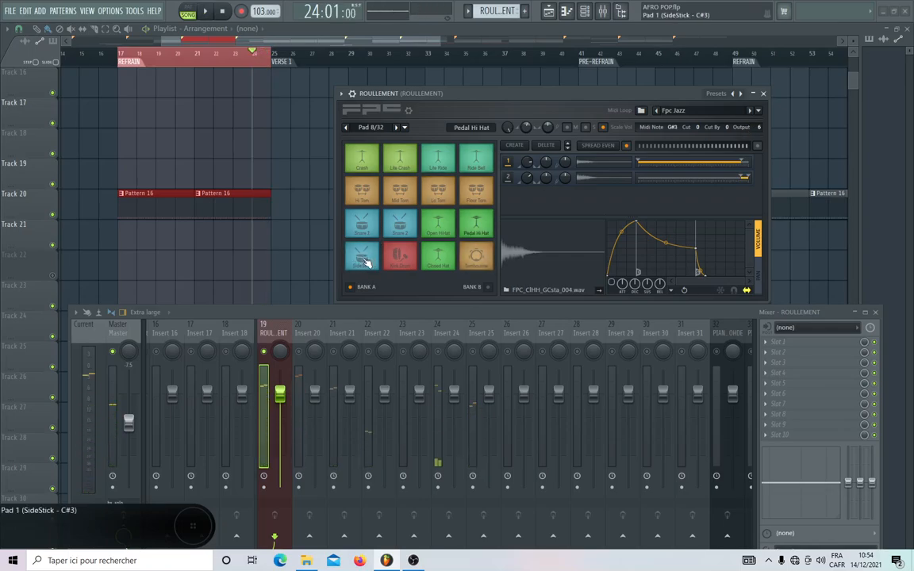
Set the SideStick pad's output offset to 7 and play the refrain to check it.
{"action": "left_click", "coordinate": [367, 262]}
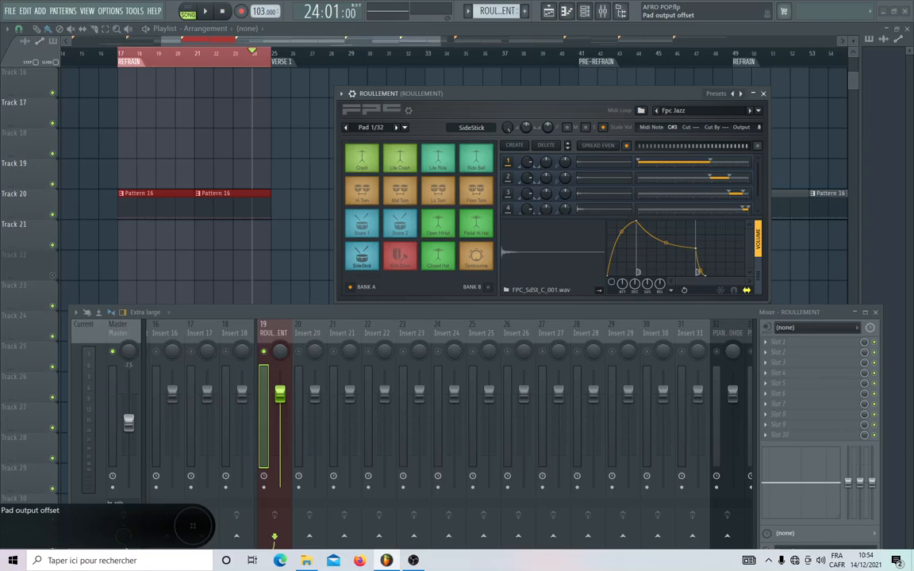
{"action": "key", "text": "space"}
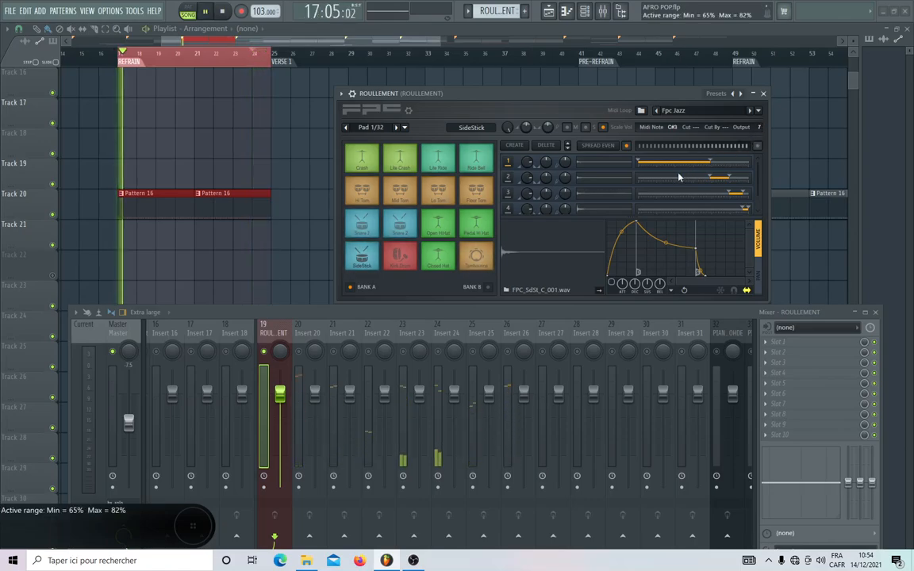
{"action": "scroll", "coordinate": [265, 166], "scroll_direction": "up", "scroll_amount": 3}
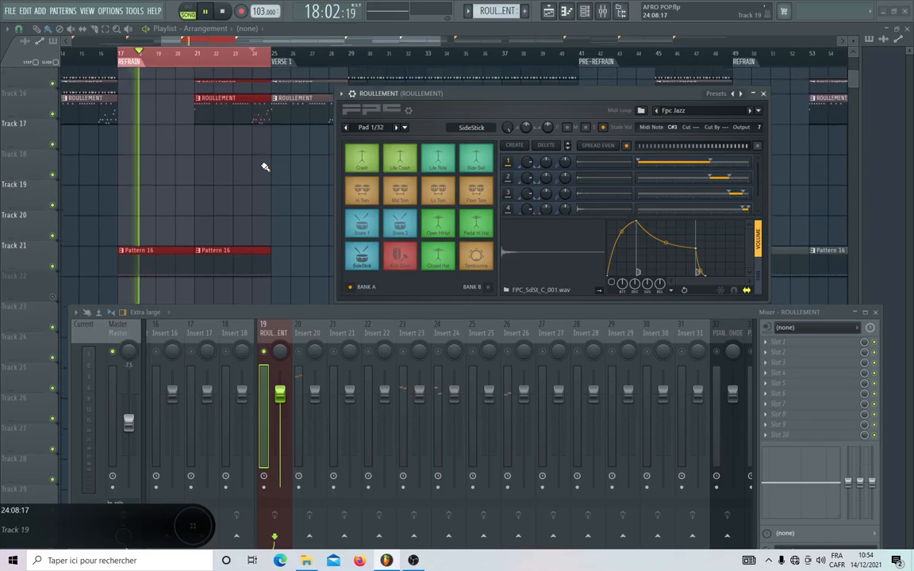
{"action": "key", "text": "space"}
Move the playback position to bar 21 and play the start of the ROULLEMENT clip repeatedly.
{"action": "left_click", "coordinate": [198, 62]}
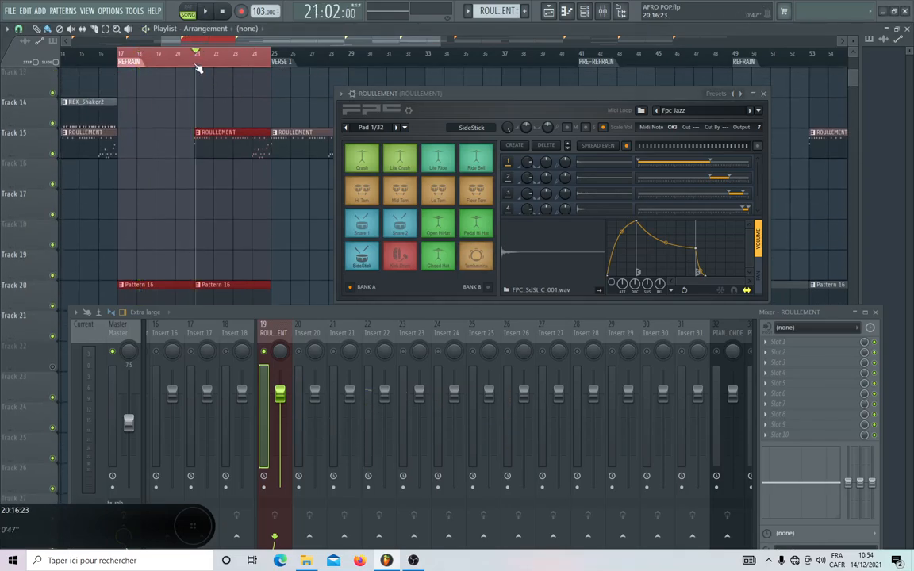
{"action": "key", "text": "space"}
{"action": "key", "text": "space"}
{"action": "key", "text": "space"}
{"action": "key", "text": "space"}
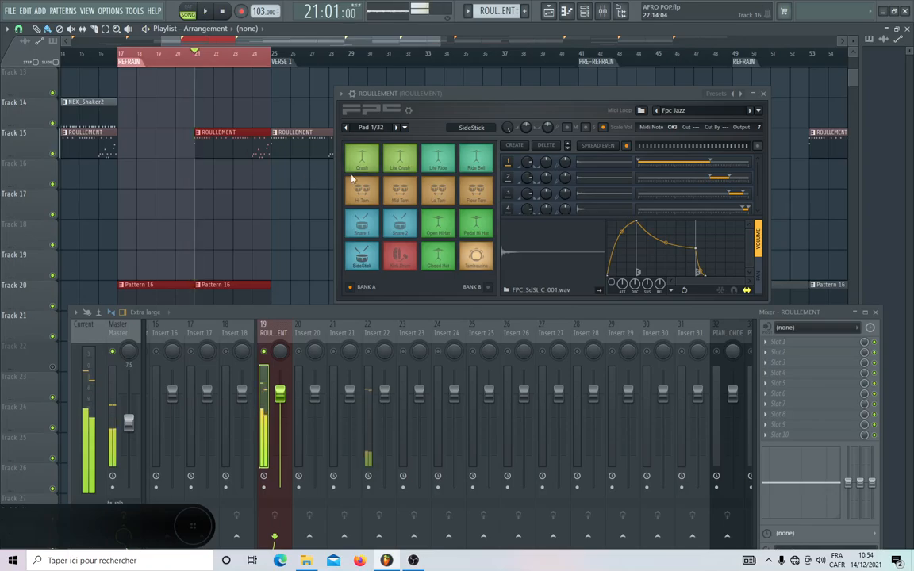
Set the Crash pad's output offset to 8 and play from bar 21 to check its routing.
{"action": "left_click", "coordinate": [362, 159]}
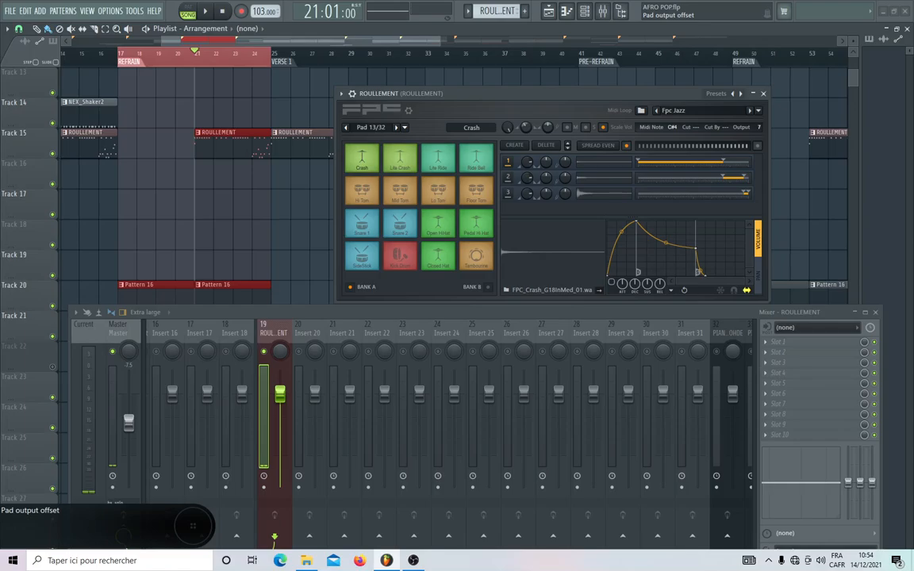
{"action": "key", "text": "space"}
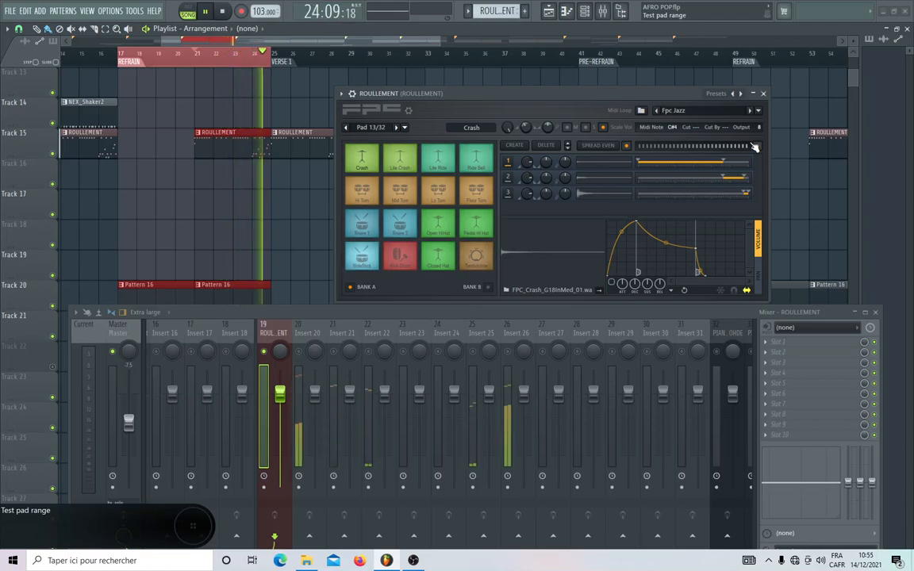
{"action": "key", "text": "space"}
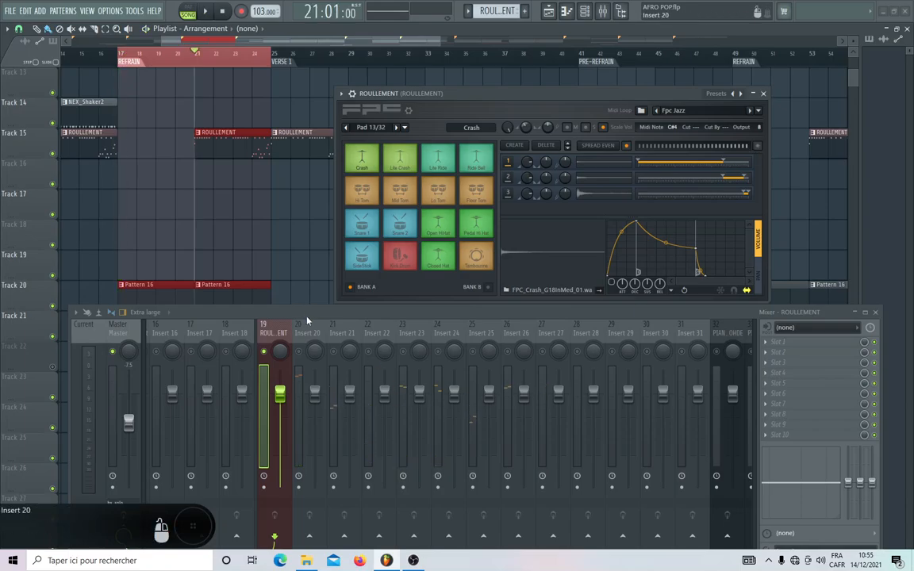
Move the mixer window up so its routing area is fully visible and play from bar 21 to check the meters.
{"action": "left_click_drag", "start_coordinate": [307, 321], "coordinate": [296, 198]}
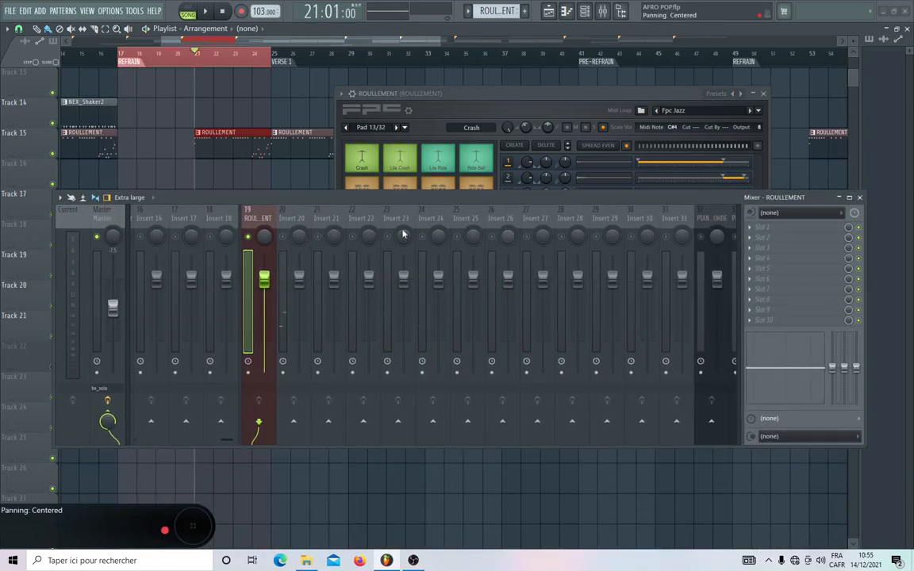
{"action": "left_click_drag", "start_coordinate": [480, 206], "coordinate": [470, 253]}
{"action": "key", "text": "space"}
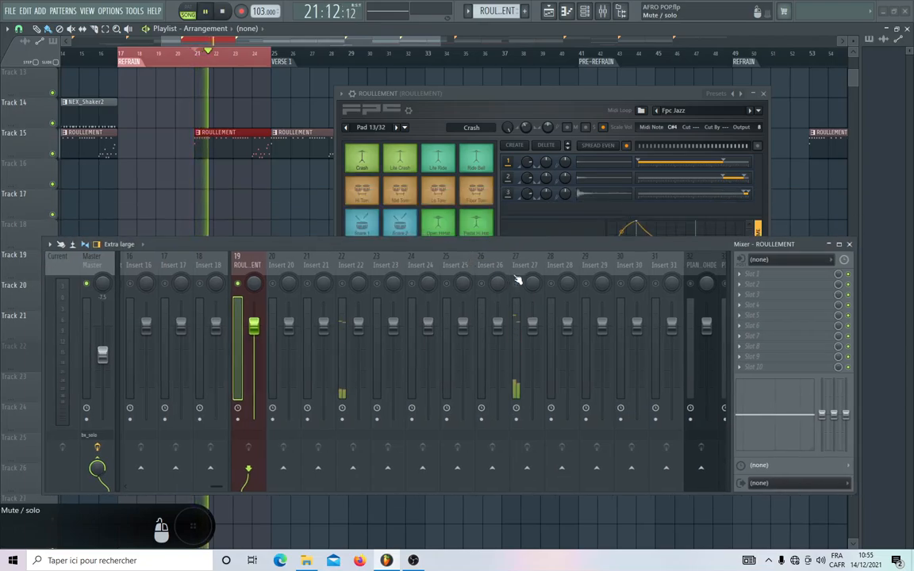
{"action": "key", "text": "space"}
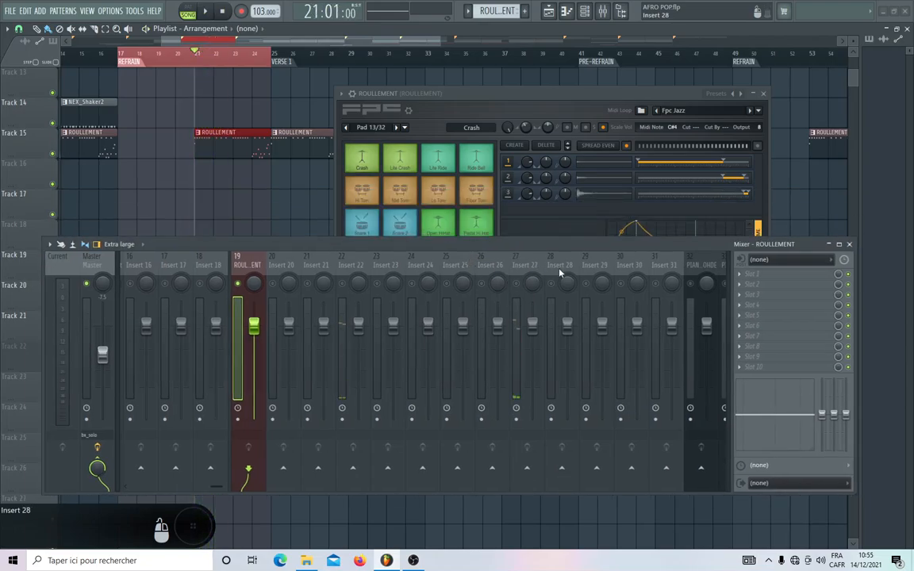
Add a group separator before Insert 28 in the mixer, after replaying the part to check which inserts are used.
{"action": "left_click", "coordinate": [560, 271]}
{"action": "right_click", "coordinate": [560, 272]}
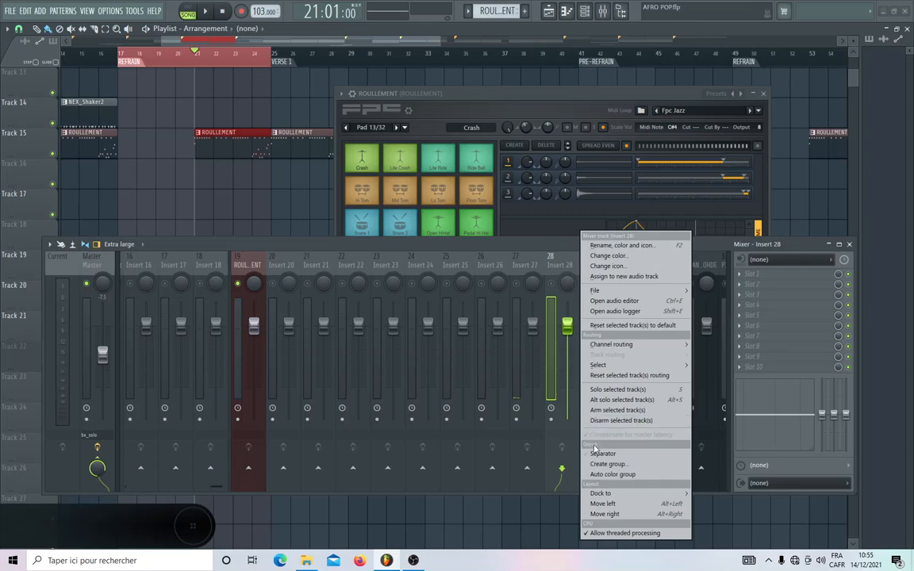
{"action": "left_click", "coordinate": [535, 250]}
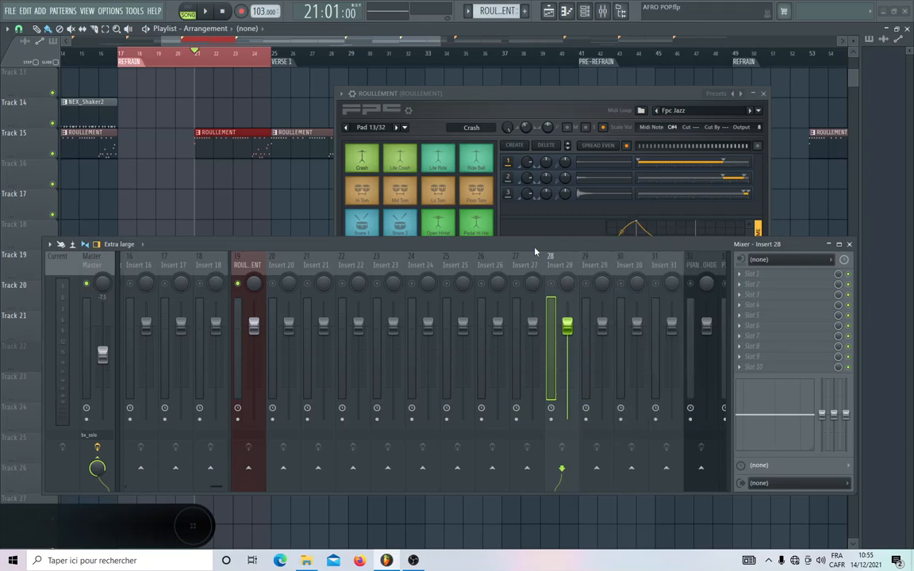
{"action": "key", "text": "space"}
{"action": "key", "text": "space"}
{"action": "right_click", "coordinate": [556, 272]}
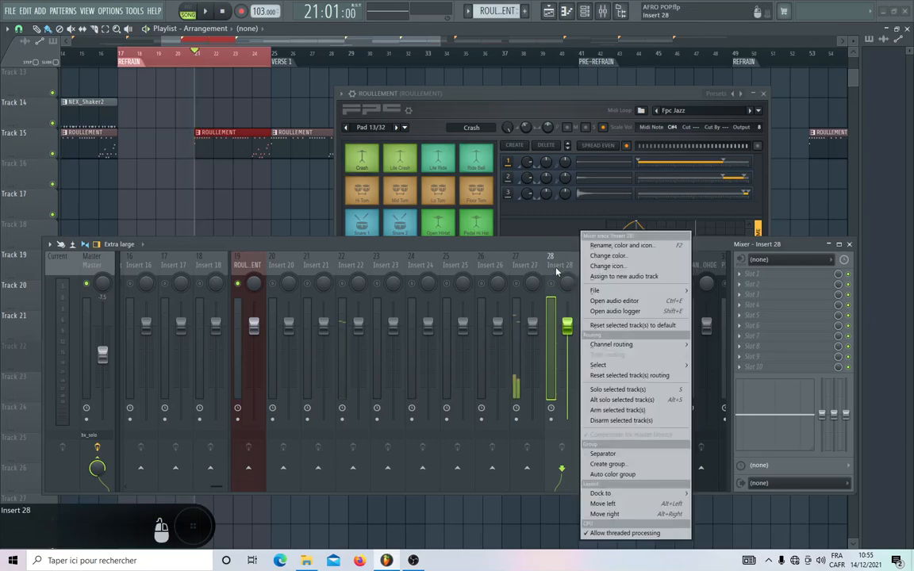
{"action": "left_click", "coordinate": [602, 453]}
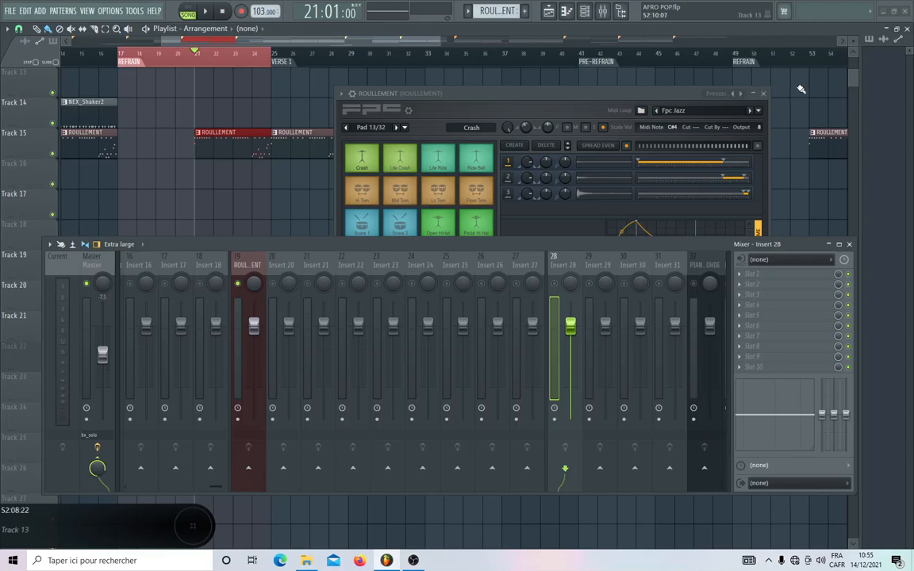
Close the ROULLEMENT FPC window and reset the master track's volume fader to its default.
{"action": "left_click", "coordinate": [729, 94]}
{"action": "left_click", "coordinate": [763, 94]}
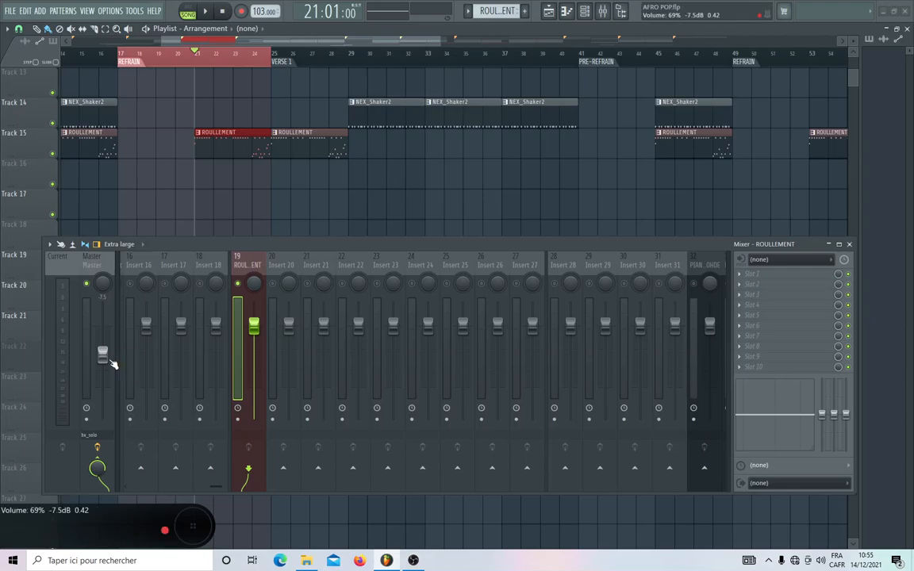
{"action": "right_click", "coordinate": [111, 361]}
{"action": "left_click", "coordinate": [115, 361]}
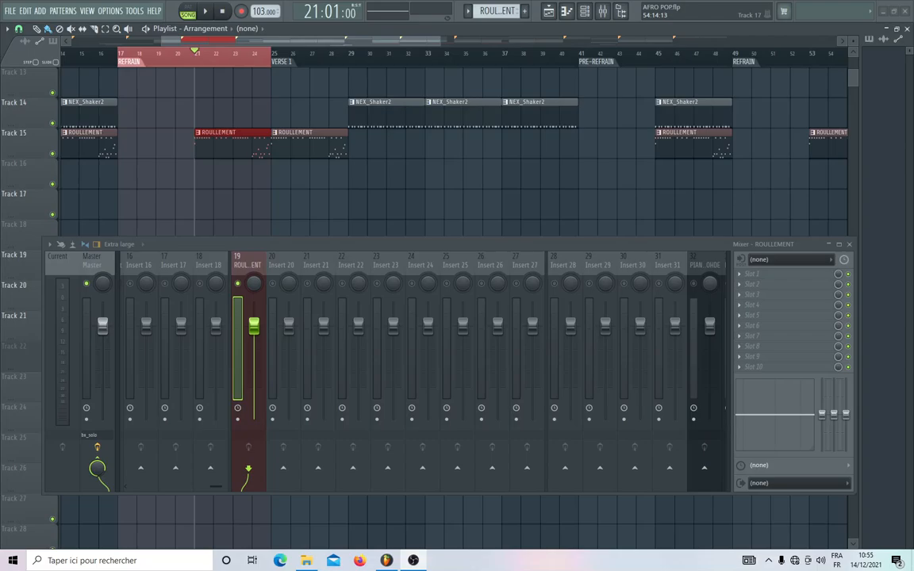
Unmute mixer tracks Insert 20 to Insert 27 while replaying the part from bar 21 to check the meters.
{"action": "key", "text": "space"}
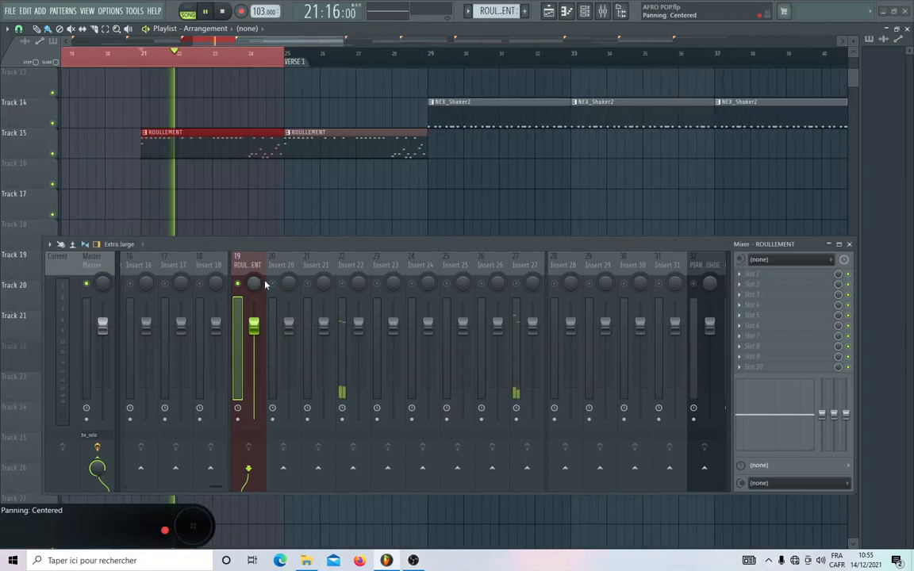
{"action": "key", "text": "space"}
{"action": "key", "text": "space"}
{"action": "left_click", "coordinate": [377, 284]}
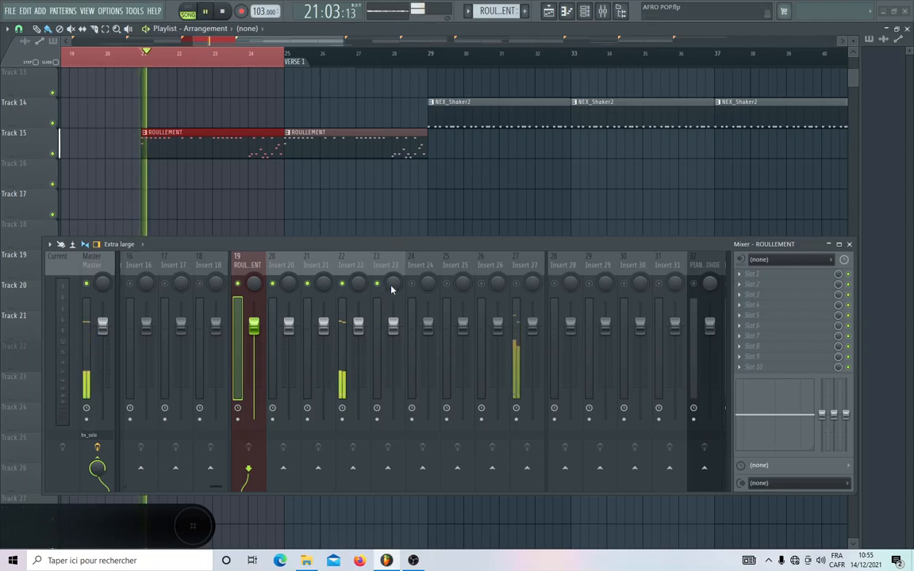
{"action": "left_click", "coordinate": [412, 284]}
{"action": "key", "text": "space"}
{"action": "left_click", "coordinate": [446, 284]}
{"action": "left_click", "coordinate": [482, 284]}
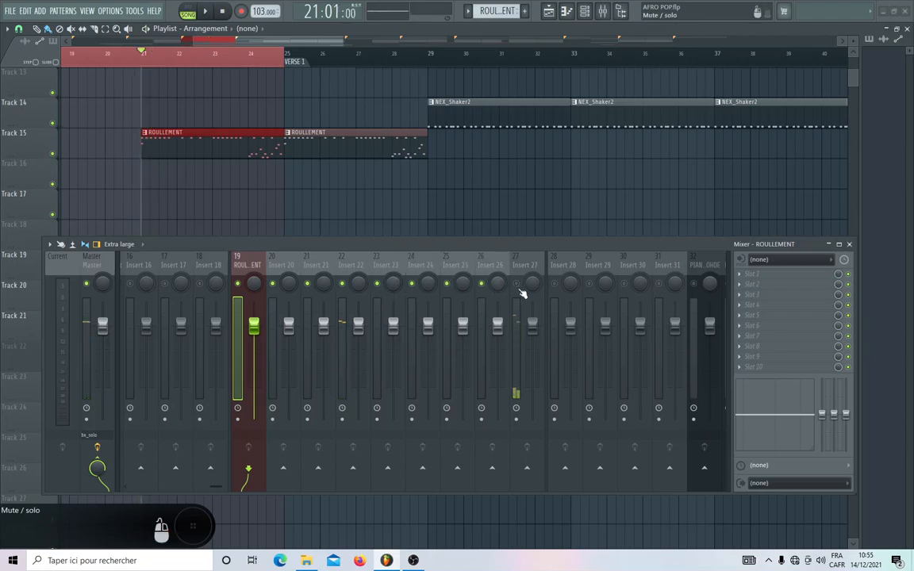
{"action": "left_click", "coordinate": [517, 284]}
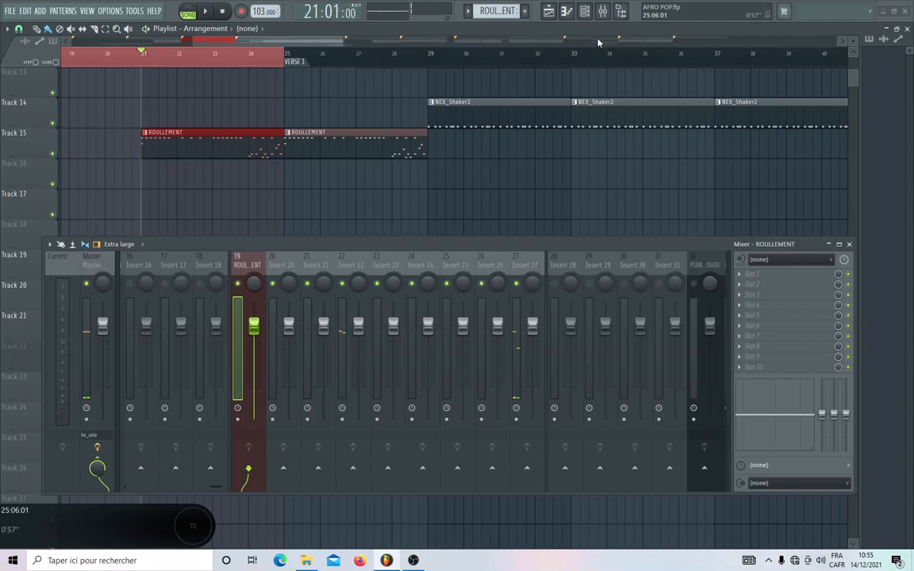
Unsolo the ROULLEMENT channel in the channel rack so that all channels are enabled, and close the rack.
{"action": "left_click", "coordinate": [586, 12]}
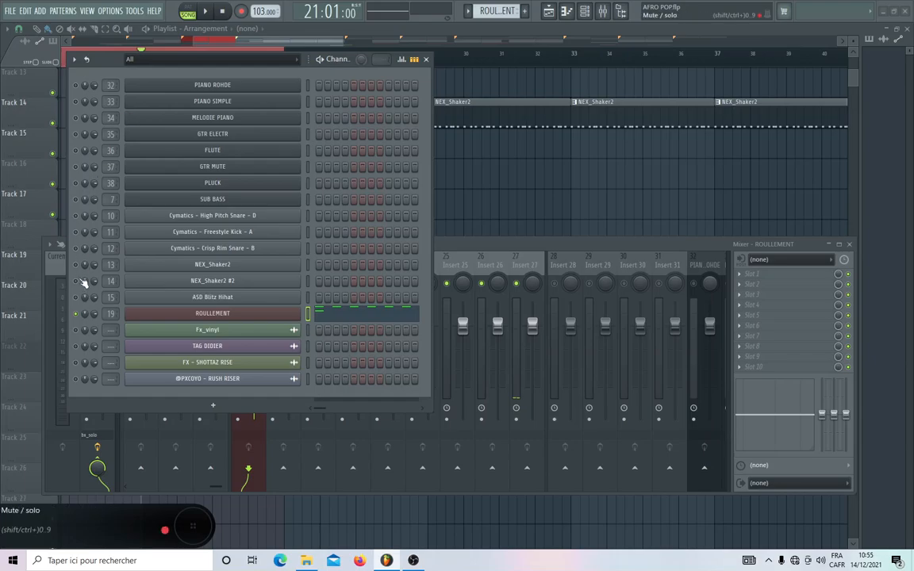
{"action": "right_click", "coordinate": [77, 314]}
{"action": "left_click", "coordinate": [86, 324]}
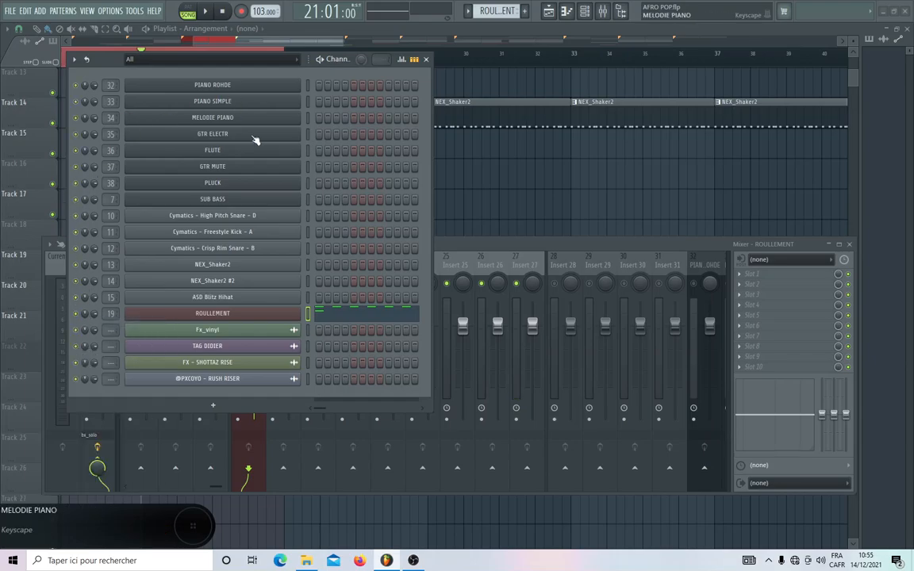
{"action": "left_click", "coordinate": [426, 60]}
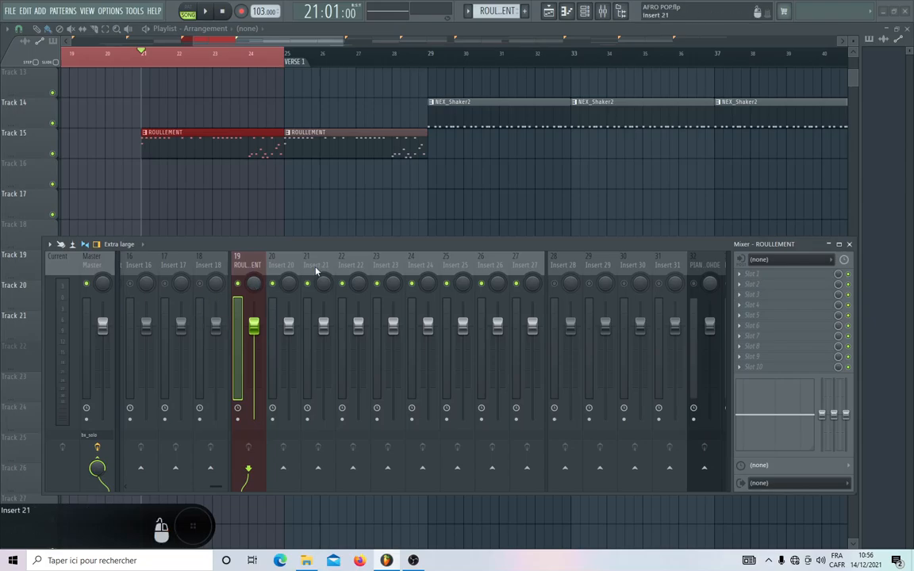
Solo the High Pitch Snare mixer track (10) and unmute the other drum tracks up to ASD Blitz Hihat (15).
{"action": "scroll", "coordinate": [315, 272], "scroll_direction": "left", "scroll_amount": 5}
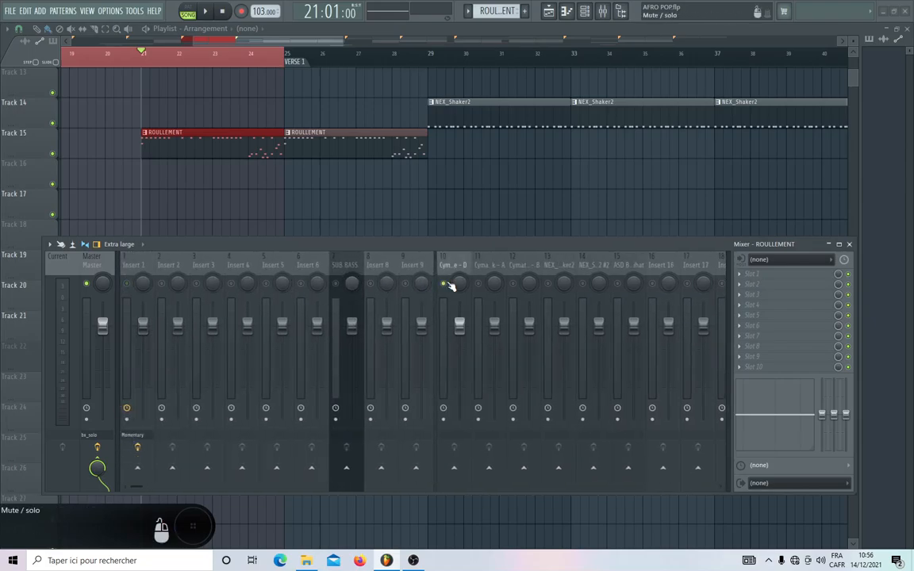
{"action": "right_click", "coordinate": [447, 284]}
{"action": "right_click", "coordinate": [449, 284]}
{"action": "scroll", "coordinate": [495, 269], "scroll_direction": "right", "scroll_amount": 3}
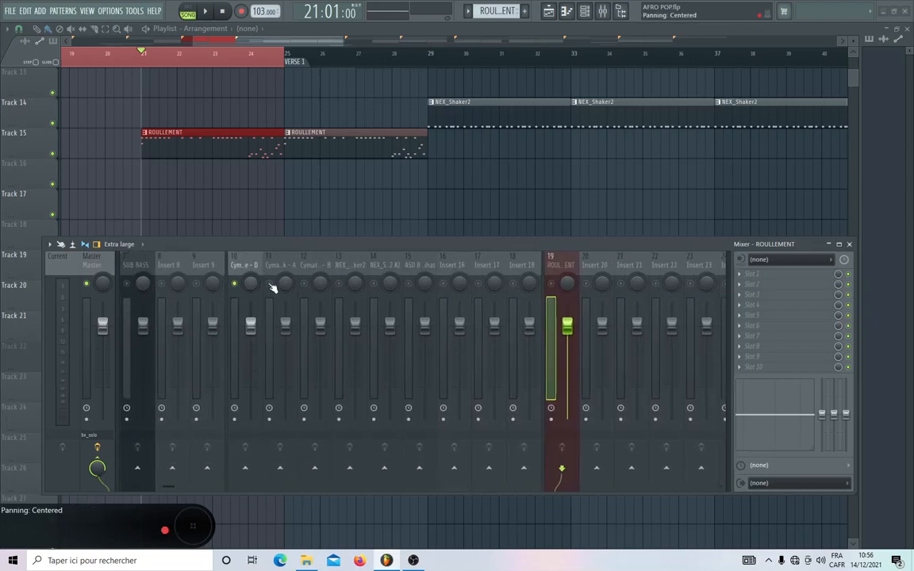
{"action": "left_click", "coordinate": [269, 283]}
{"action": "left_click", "coordinate": [338, 284]}
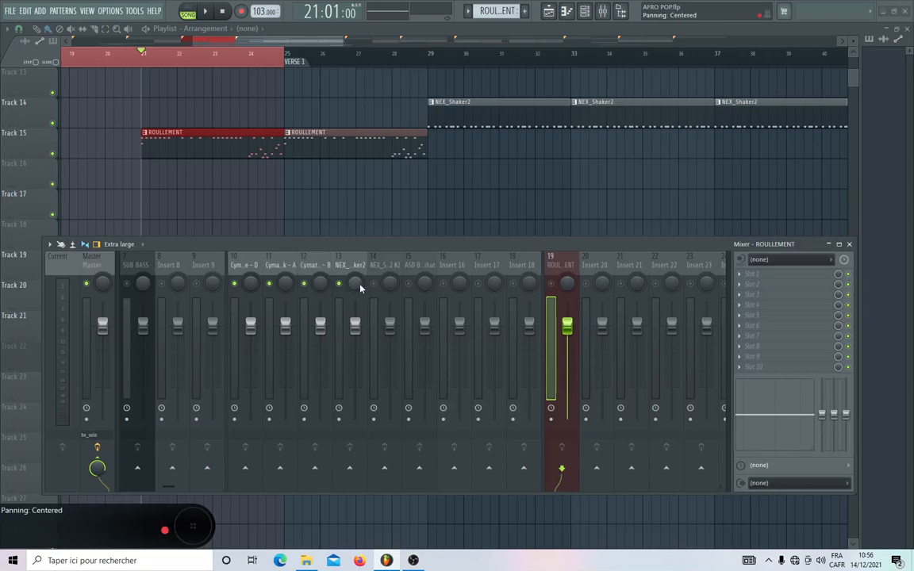
{"action": "left_click", "coordinate": [373, 283]}
Play the part from bar 21 and lower the master track's volume fader well below its default.
{"action": "key", "text": "space"}
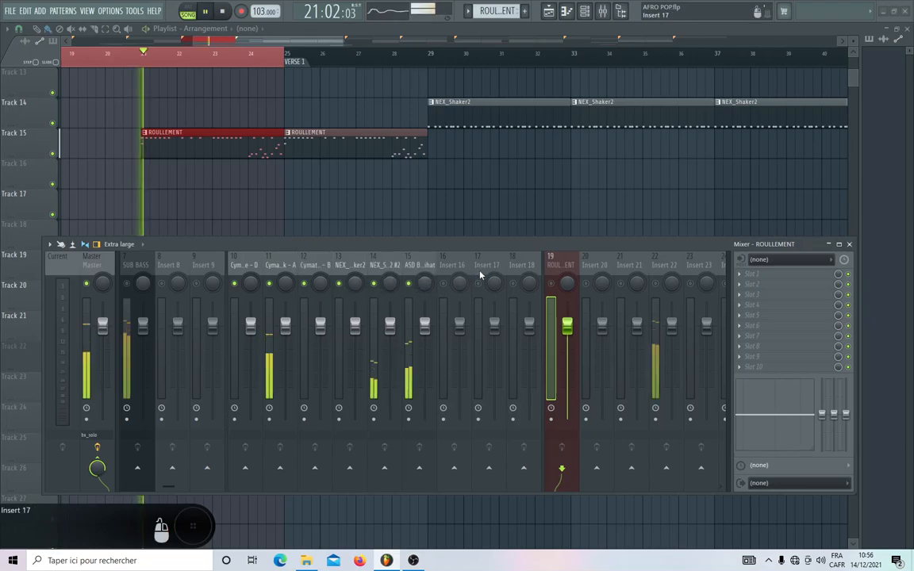
{"action": "key", "text": "space"}
{"action": "key", "text": "space"}
{"action": "left_click_drag", "start_coordinate": [102, 334], "coordinate": [102, 391]}
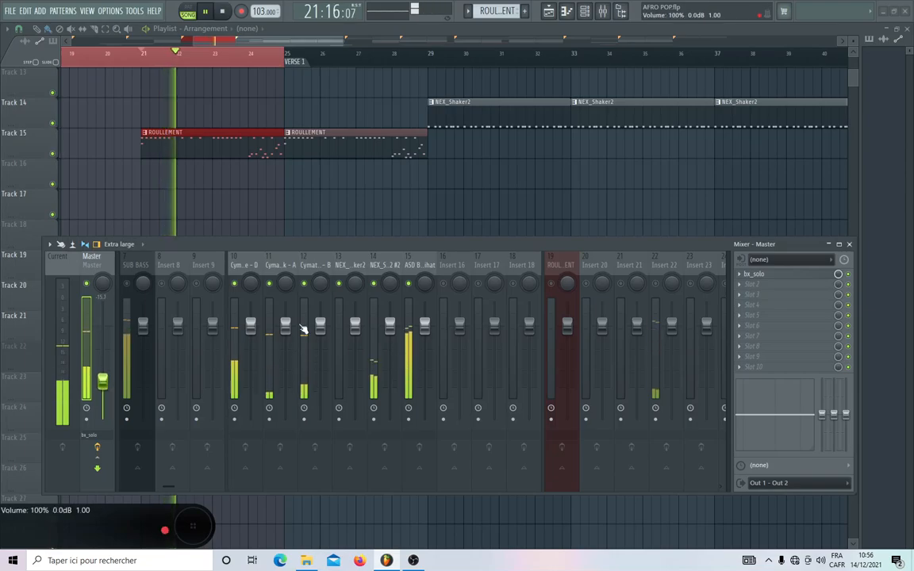
{"action": "key", "text": "space"}
Unmute mixer tracks 16 to 27, including ROULLEMENT.
{"action": "scroll", "coordinate": [516, 270], "scroll_direction": "down", "scroll_amount": 3}
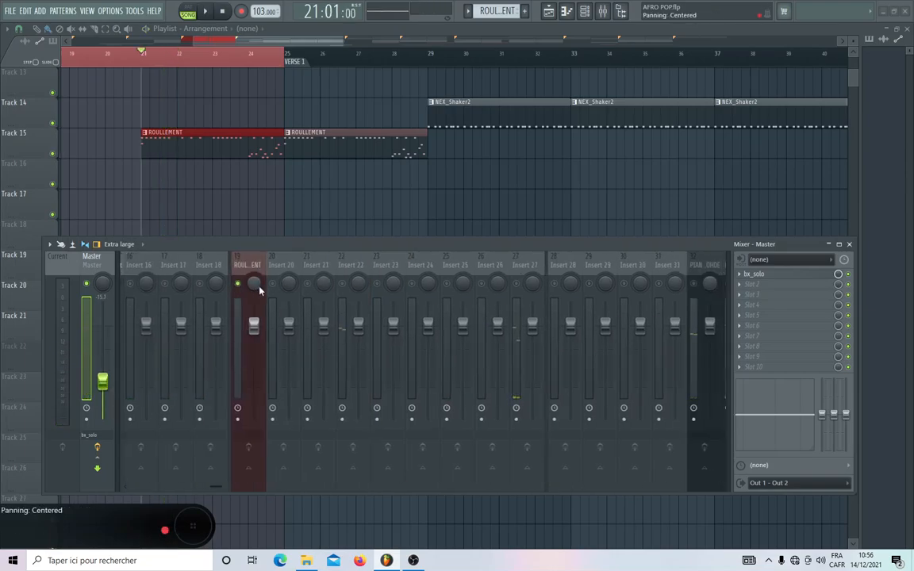
{"action": "left_click", "coordinate": [200, 284]}
{"action": "left_click", "coordinate": [165, 284]}
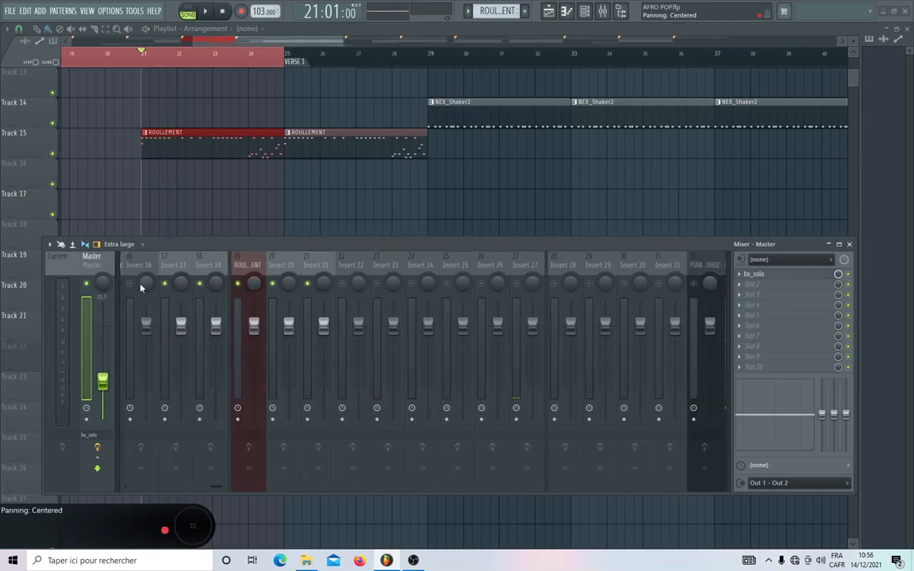
{"action": "scroll", "coordinate": [255, 261], "scroll_direction": "up", "scroll_amount": 1}
{"action": "scroll", "coordinate": [256, 262], "scroll_direction": "down", "scroll_amount": 1}
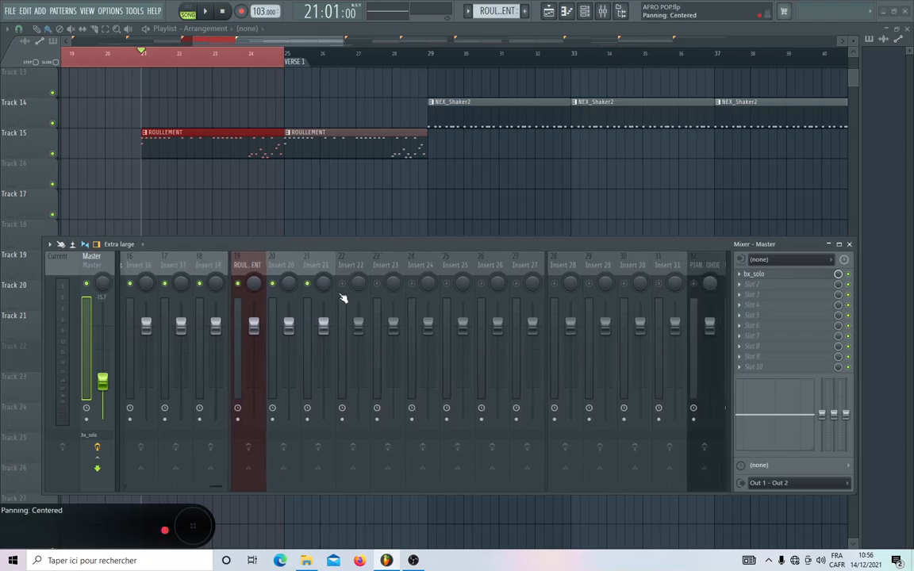
{"action": "left_click", "coordinate": [342, 286]}
{"action": "left_click", "coordinate": [378, 285]}
{"action": "left_click", "coordinate": [412, 284]}
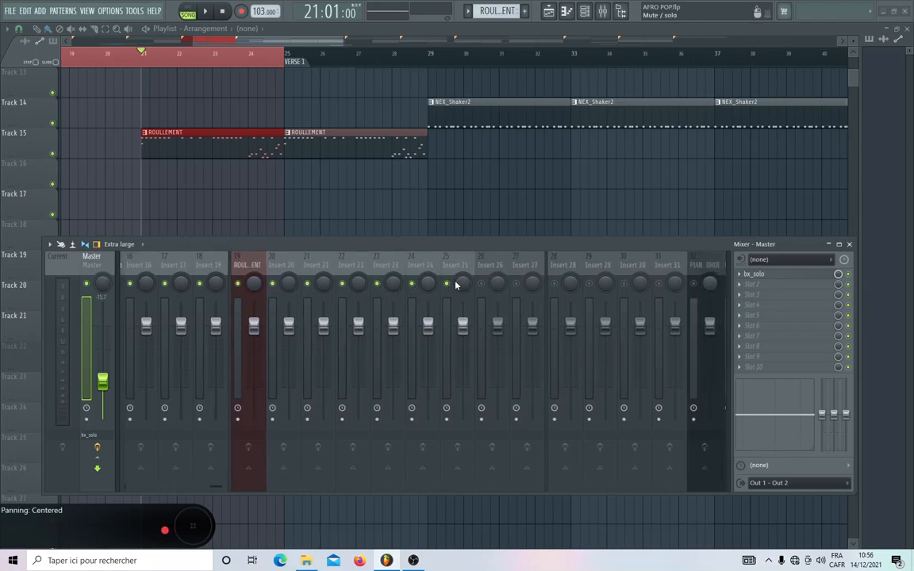
{"action": "left_click", "coordinate": [447, 284]}
{"action": "left_click", "coordinate": [481, 284]}
{"action": "left_click", "coordinate": [516, 284]}
Unmute the melodic mixer tracks 32 to 38, from PIANO ROHDE to PLUCK.
{"action": "scroll", "coordinate": [555, 261], "scroll_direction": "down", "scroll_amount": 3}
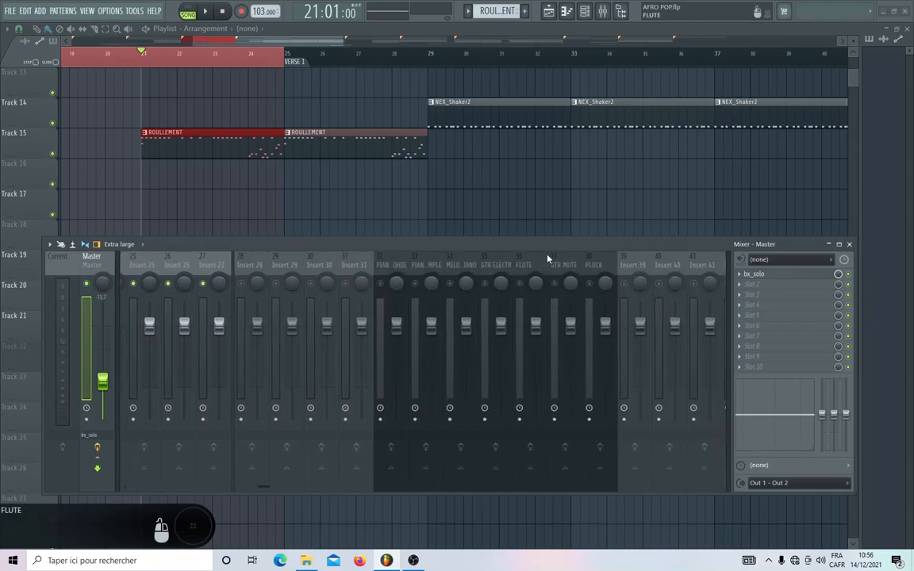
{"action": "left_click", "coordinate": [380, 285]}
{"action": "left_click", "coordinate": [450, 284]}
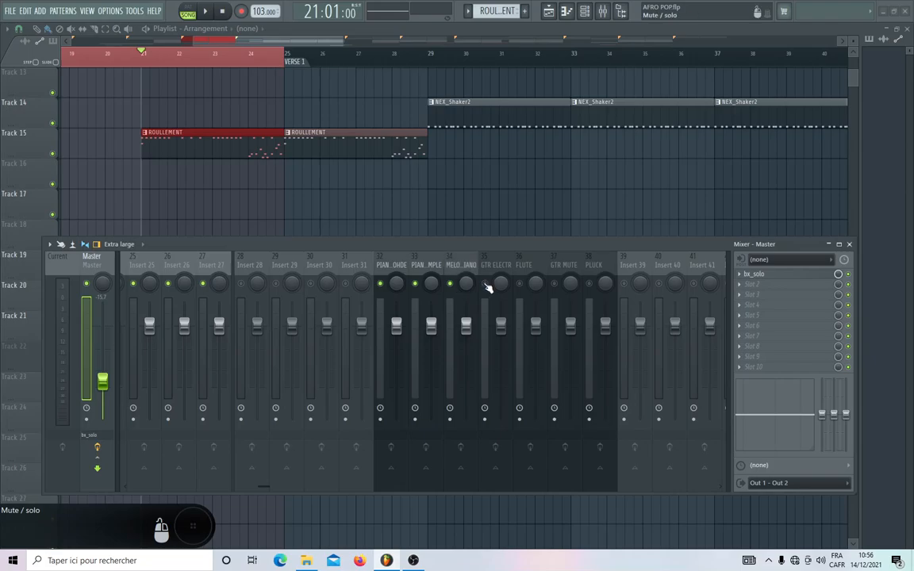
{"action": "left_click", "coordinate": [484, 284]}
{"action": "left_click", "coordinate": [519, 284]}
{"action": "left_click", "coordinate": [555, 284]}
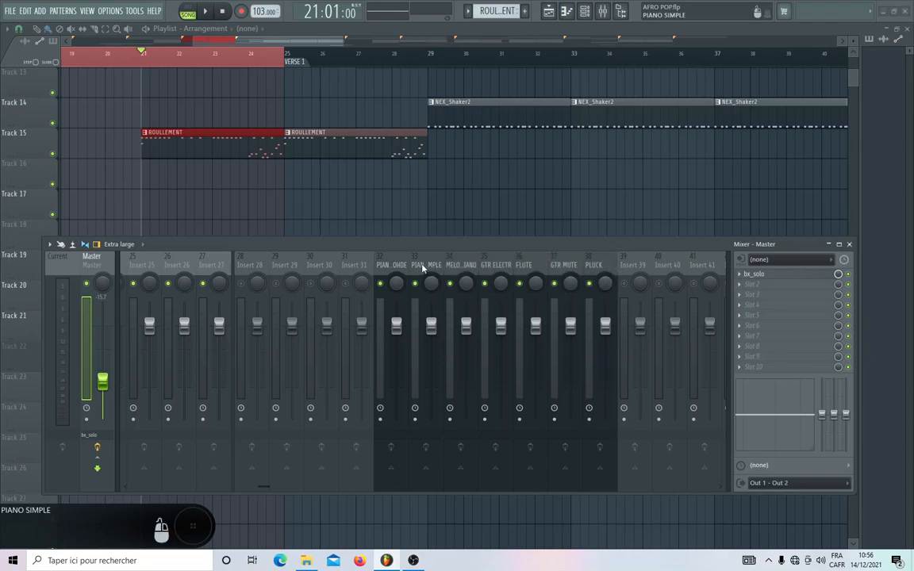
Make sure the SUB BASS mixer track is unmuted and play the part from bar 21.
{"action": "scroll", "coordinate": [423, 269], "scroll_direction": "up", "scroll_amount": 8}
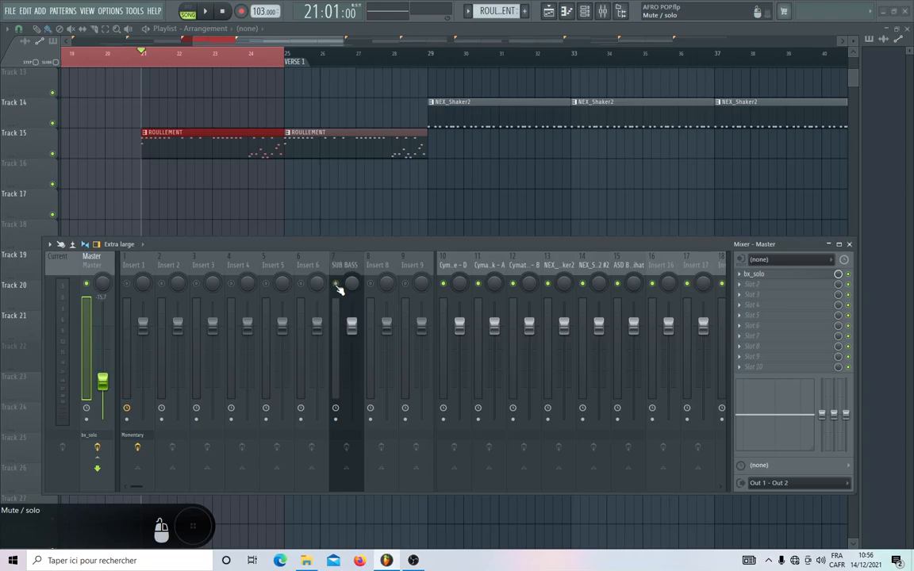
{"action": "left_click", "coordinate": [336, 283]}
{"action": "key", "text": "space"}
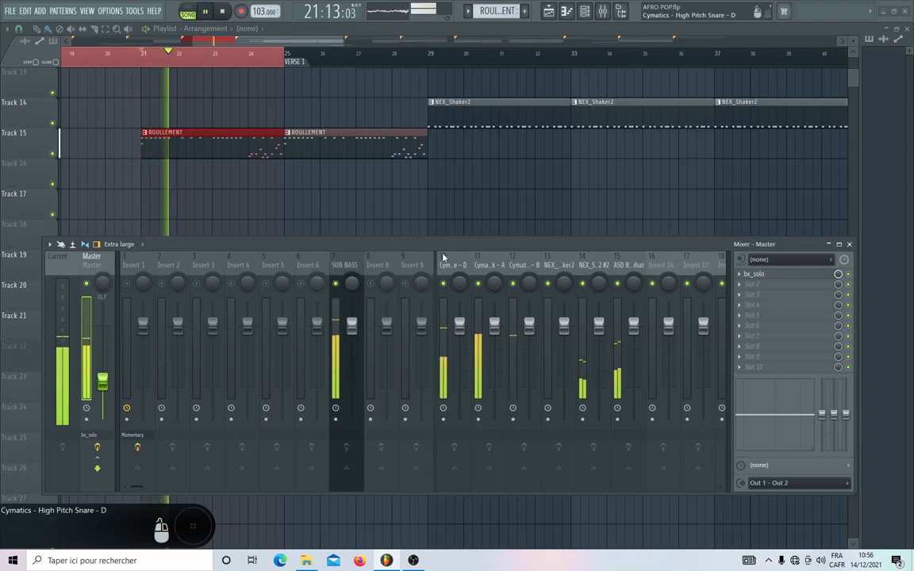
Move the mixer window up, pull the faders of drum tracks 10 to 15 down to 0%, and lower SUB BASS likewise.
{"action": "left_click_drag", "start_coordinate": [441, 244], "coordinate": [362, 157]}
{"action": "scroll", "coordinate": [362, 159], "scroll_direction": "down", "scroll_amount": 1}
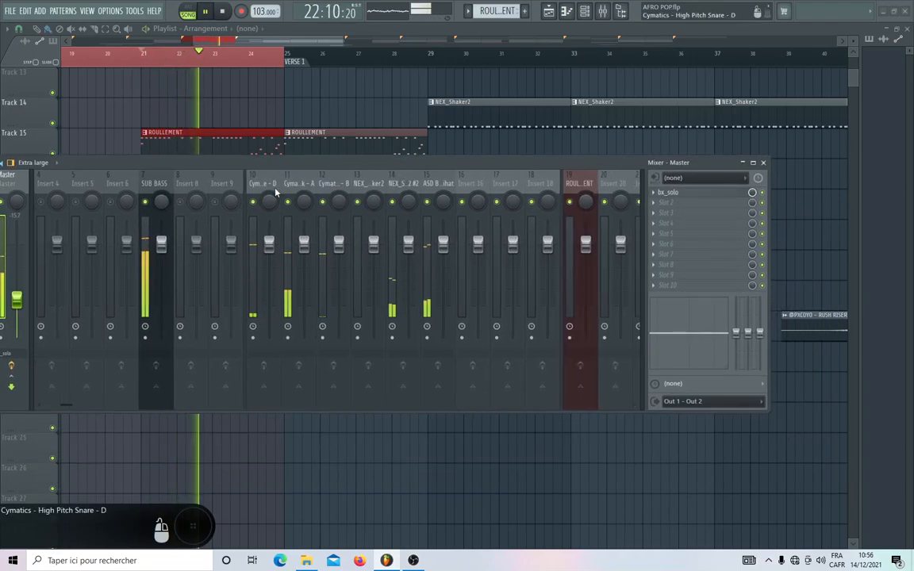
{"action": "left_click_drag", "start_coordinate": [276, 192], "coordinate": [427, 184]}
{"action": "left_click_drag", "start_coordinate": [441, 241], "coordinate": [442, 337]}
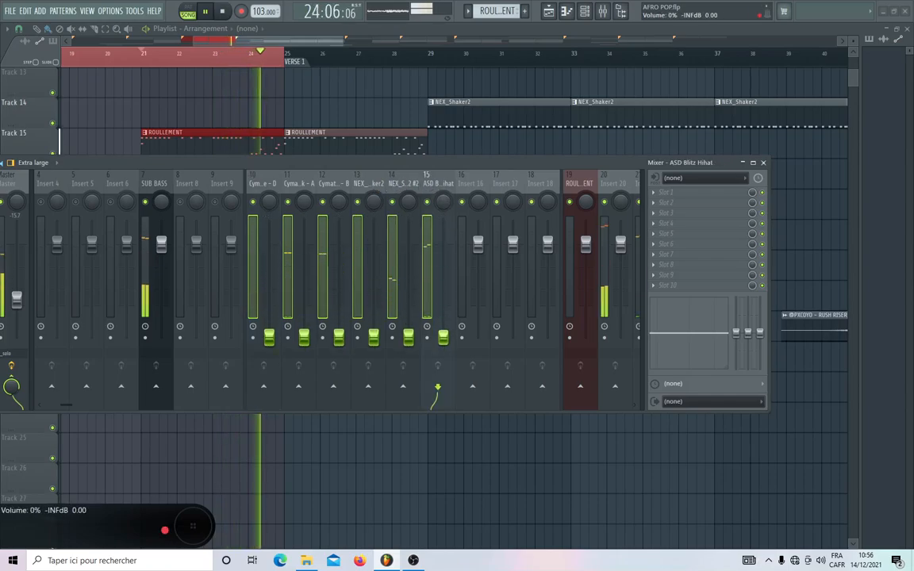
{"action": "left_click", "coordinate": [161, 186]}
{"action": "left_click_drag", "start_coordinate": [161, 245], "coordinate": [161, 338]}
Select the melodic tracks from PIANO ROHDE to PLUCK and move them four slots left to tracks 28 to 34.
{"action": "scroll", "coordinate": [422, 180], "scroll_direction": "down", "scroll_amount": 7}
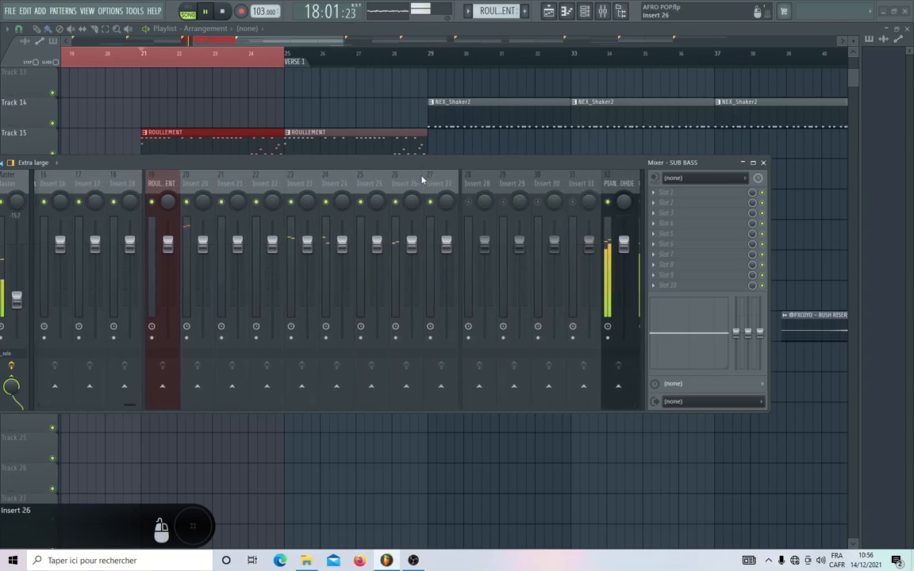
{"action": "left_click", "coordinate": [311, 187]}
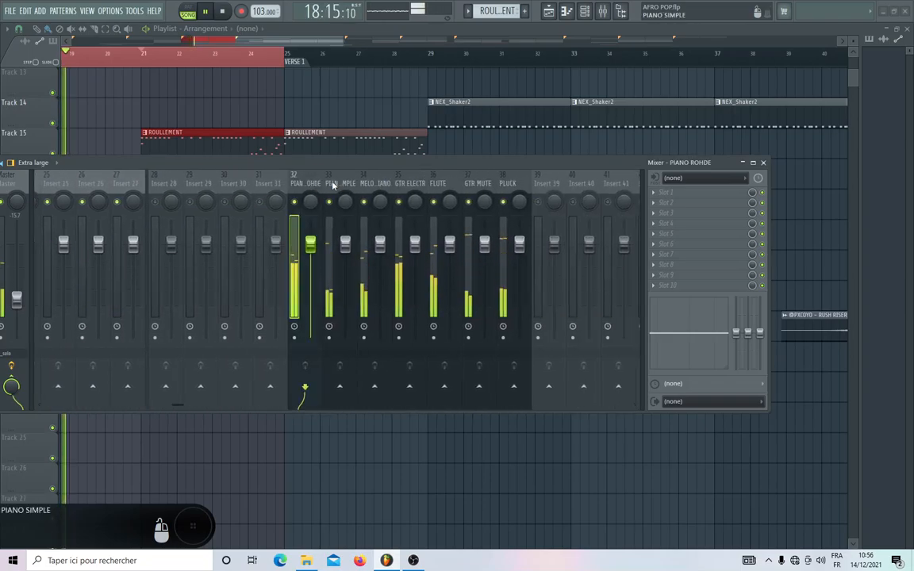
{"action": "left_click", "coordinate": [434, 189], "text": "shift"}
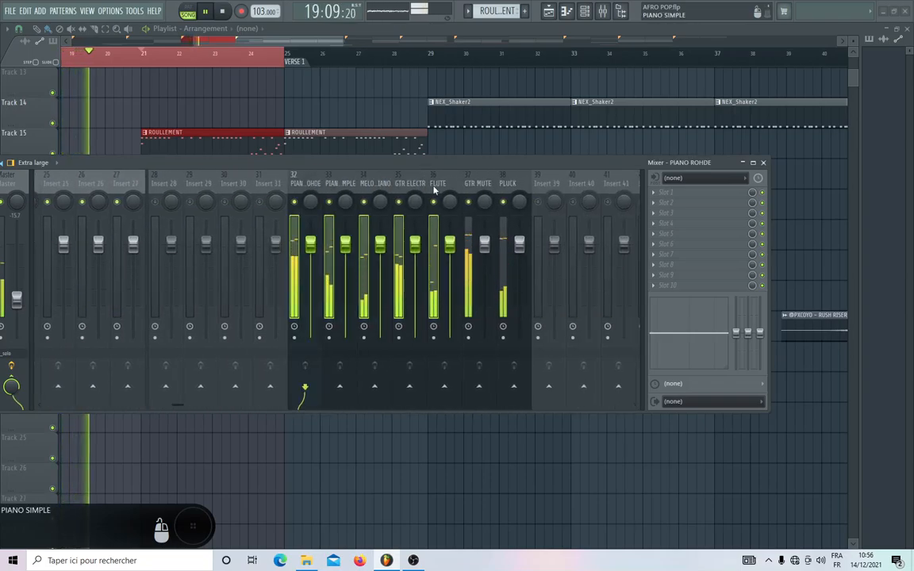
{"action": "left_click", "coordinate": [505, 189], "text": "shift"}
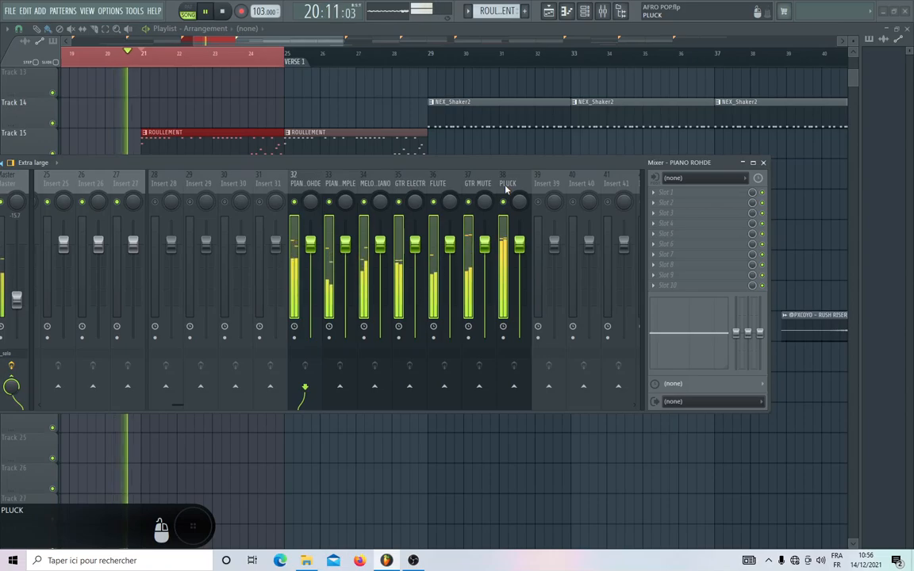
{"action": "key", "text": "alt+Left"}
{"action": "key", "text": "alt+Left"}
{"action": "key", "text": "alt+Left"}
{"action": "key", "text": "alt+Left"}
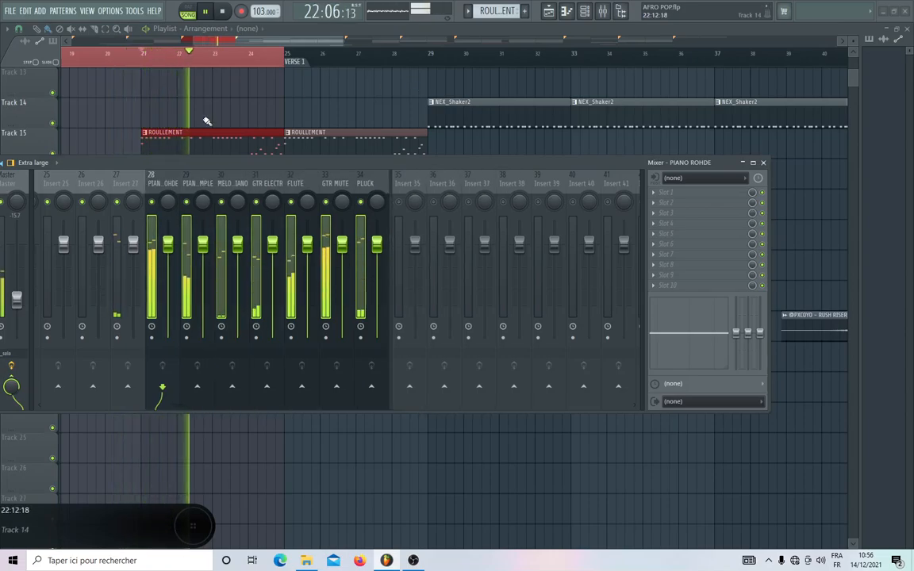
Try adding group separators to all seven selected melodic tracks and remove them again.
{"action": "right_click", "coordinate": [166, 183]}
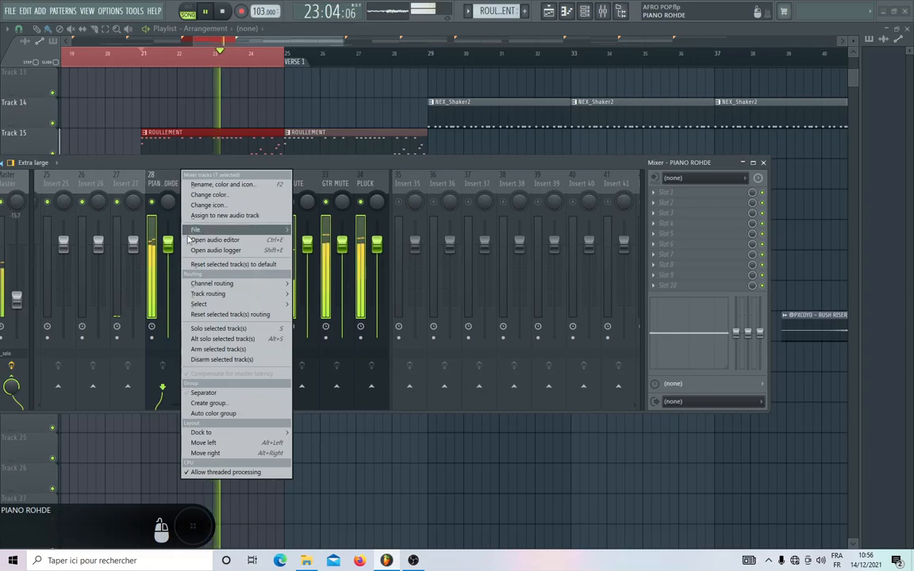
{"action": "left_click", "coordinate": [203, 392]}
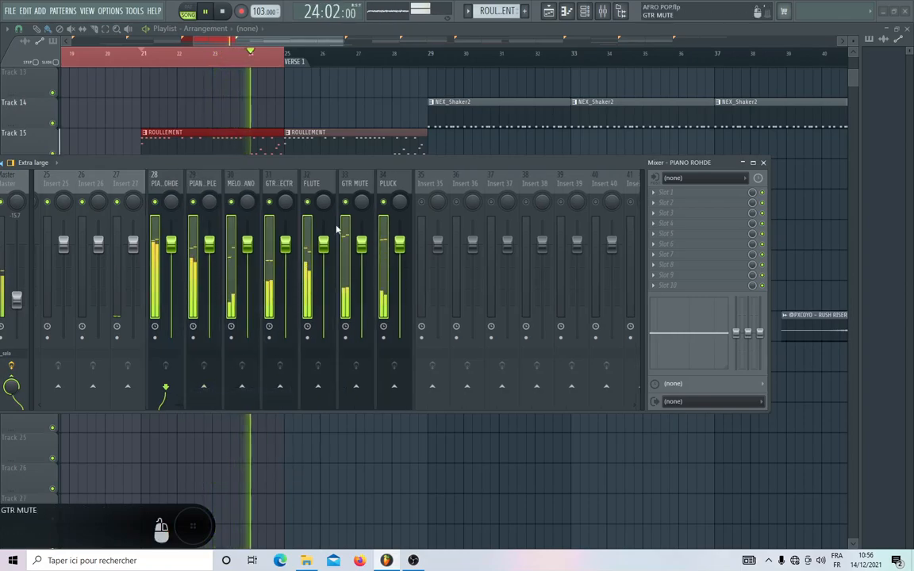
{"action": "right_click", "coordinate": [185, 171]}
{"action": "left_click", "coordinate": [205, 393]}
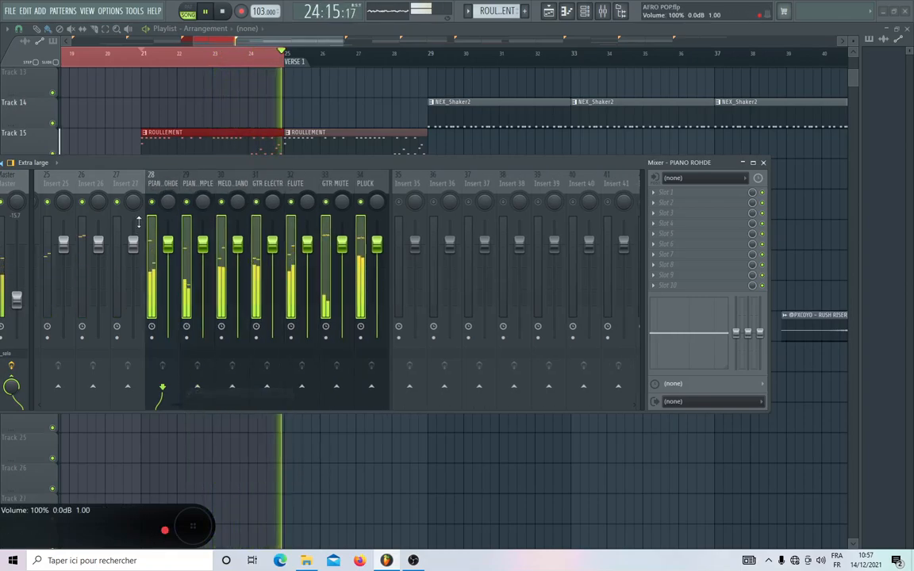
Clear the multiple track selection and add a group separator before PIANO ROHDE (track 28) only.
{"action": "right_click", "coordinate": [183, 171]}
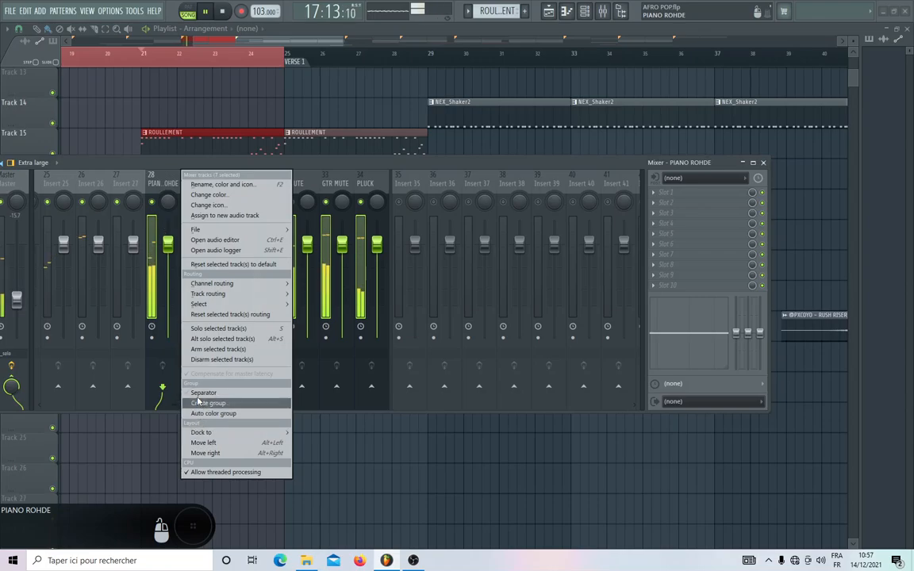
{"action": "left_click", "coordinate": [343, 187]}
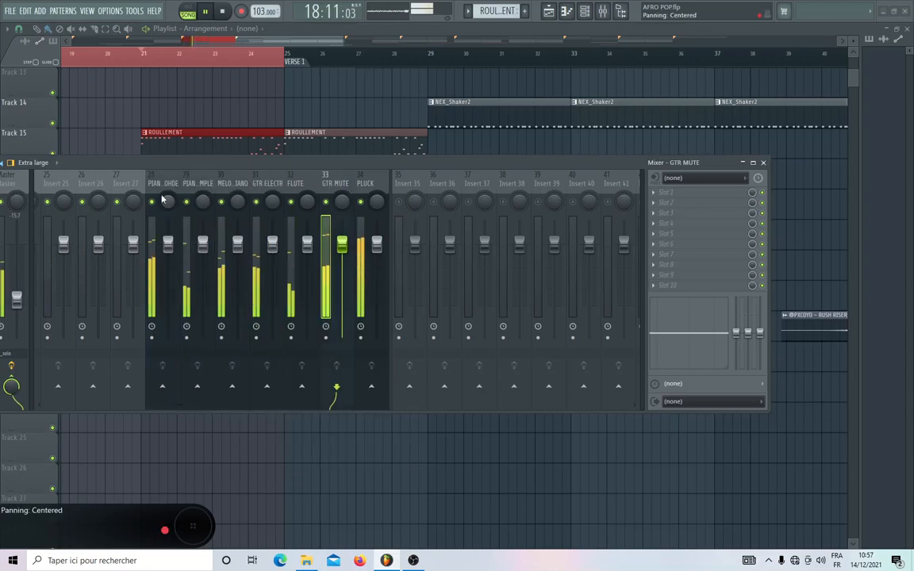
{"action": "left_click", "coordinate": [162, 194]}
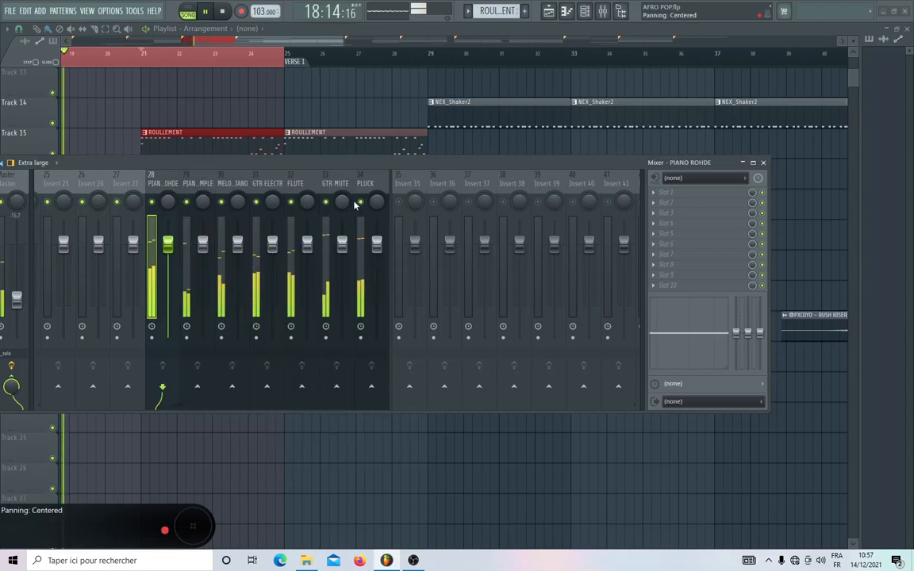
{"action": "right_click", "coordinate": [181, 172]}
{"action": "left_click", "coordinate": [203, 392]}
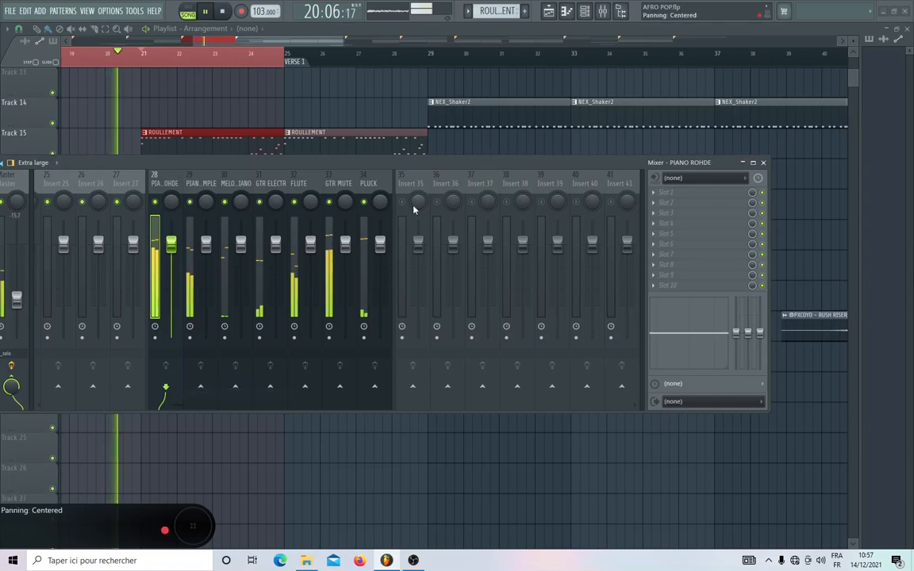
Remove the group separator before Insert 35 and pull the faders of melodic tracks 28 to 34, PIANO ROHDE to PLUCK, all the way down.
{"action": "right_click", "coordinate": [432, 172]}
{"action": "left_click", "coordinate": [449, 392]}
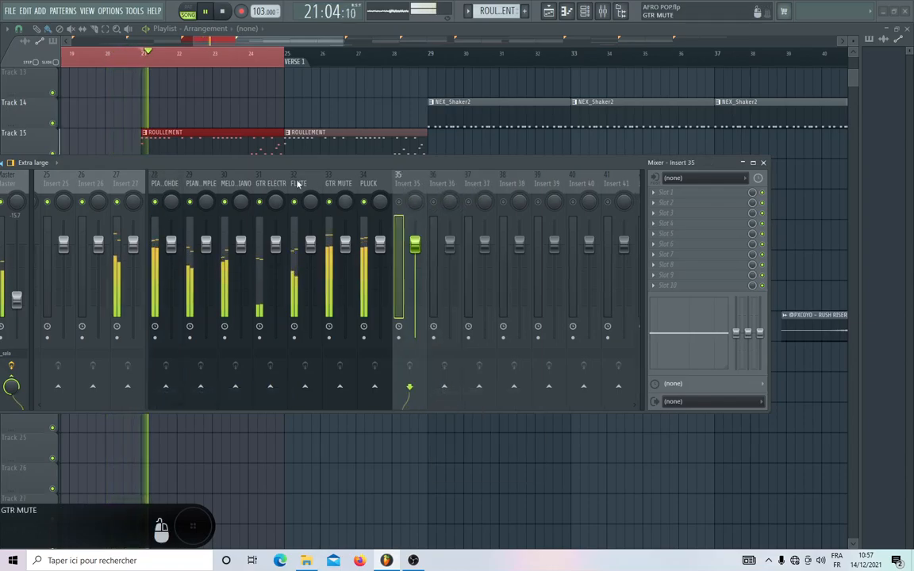
{"action": "left_click", "coordinate": [160, 187]}
{"action": "left_click_drag", "start_coordinate": [201, 184], "coordinate": [368, 183]}
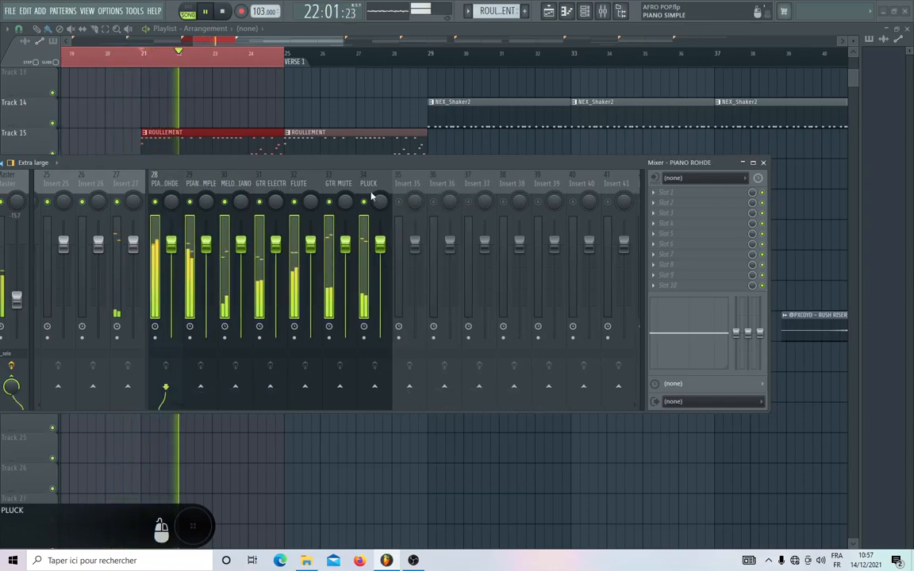
{"action": "left_click_drag", "start_coordinate": [384, 252], "coordinate": [380, 337]}
Pull the faders of tracks 19 to 27, ROULLEMENT through Insert 27, all the way down and move the mixer window clear of the ROULLEMENT clips.
{"action": "scroll", "coordinate": [326, 179], "scroll_direction": "up", "scroll_amount": 6}
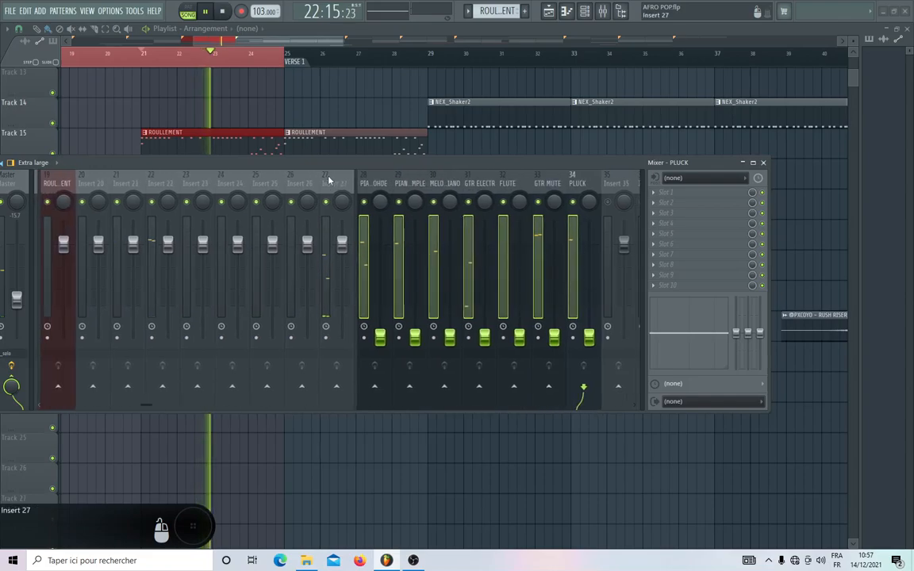
{"action": "scroll", "coordinate": [169, 194], "scroll_direction": "up", "scroll_amount": 9}
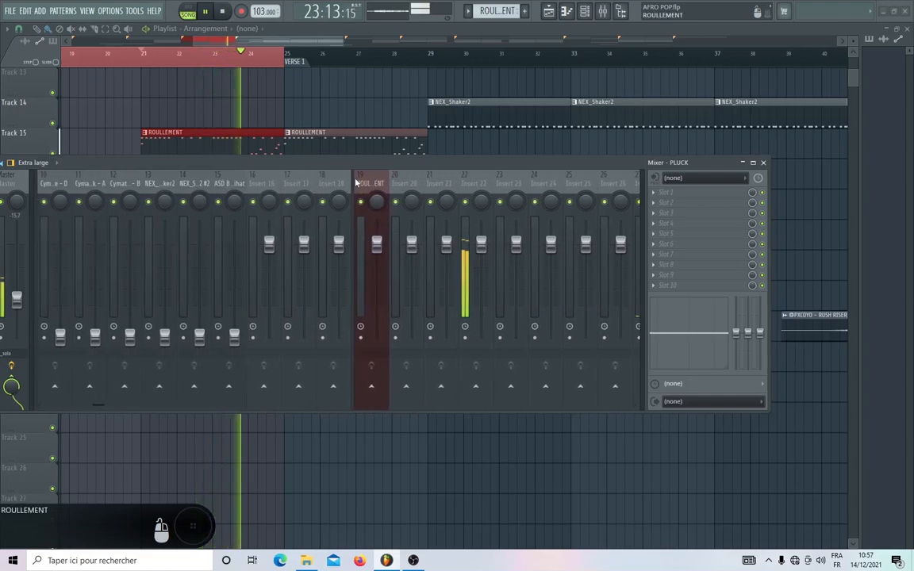
{"action": "scroll", "coordinate": [374, 182], "scroll_direction": "down", "scroll_amount": 6}
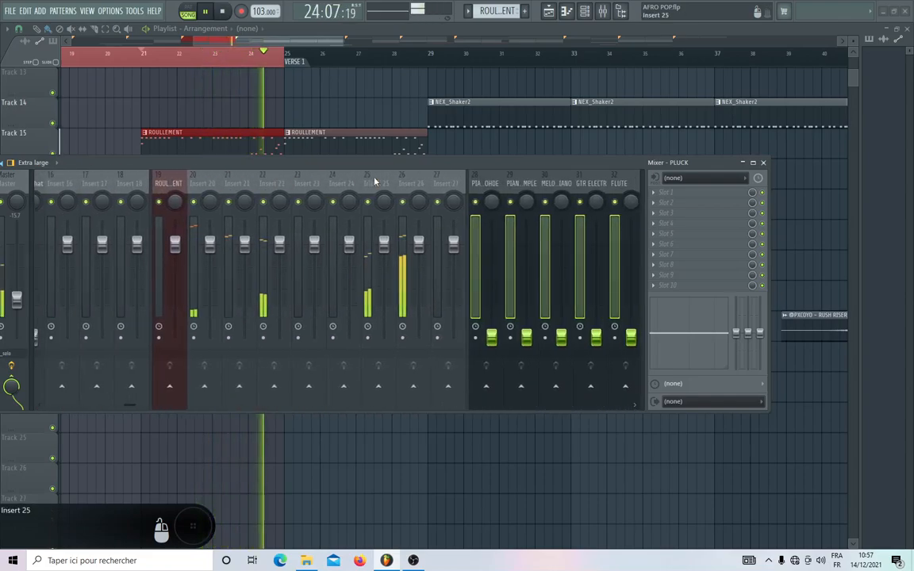
{"action": "left_click", "coordinate": [161, 183]}
{"action": "left_click_drag", "start_coordinate": [220, 184], "coordinate": [440, 188]}
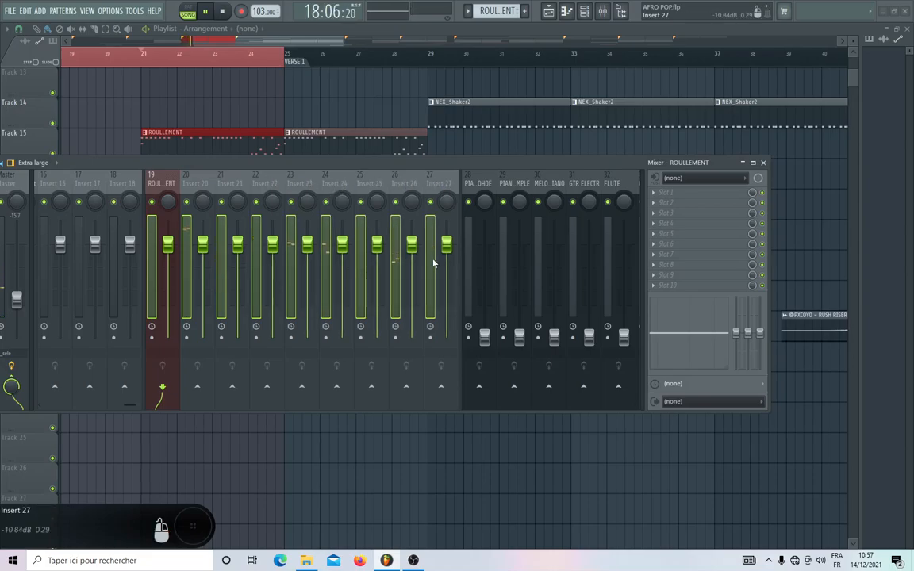
{"action": "left_click_drag", "start_coordinate": [446, 245], "coordinate": [446, 337]}
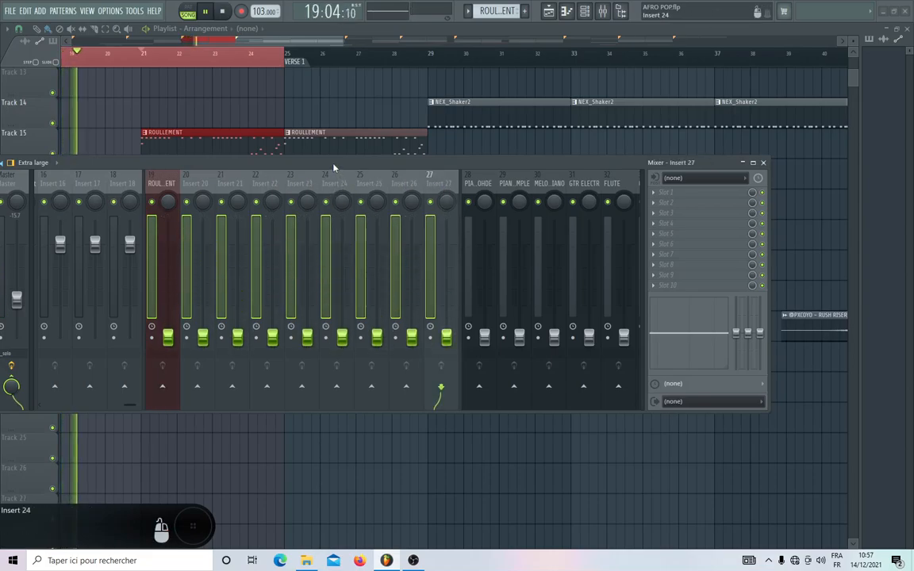
{"action": "left_click_drag", "start_coordinate": [336, 169], "coordinate": [402, 220]}
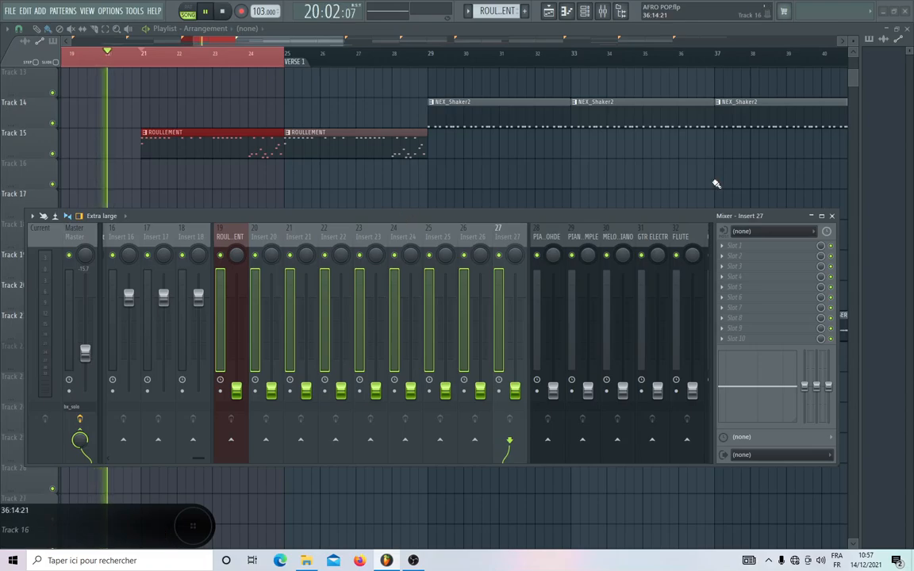
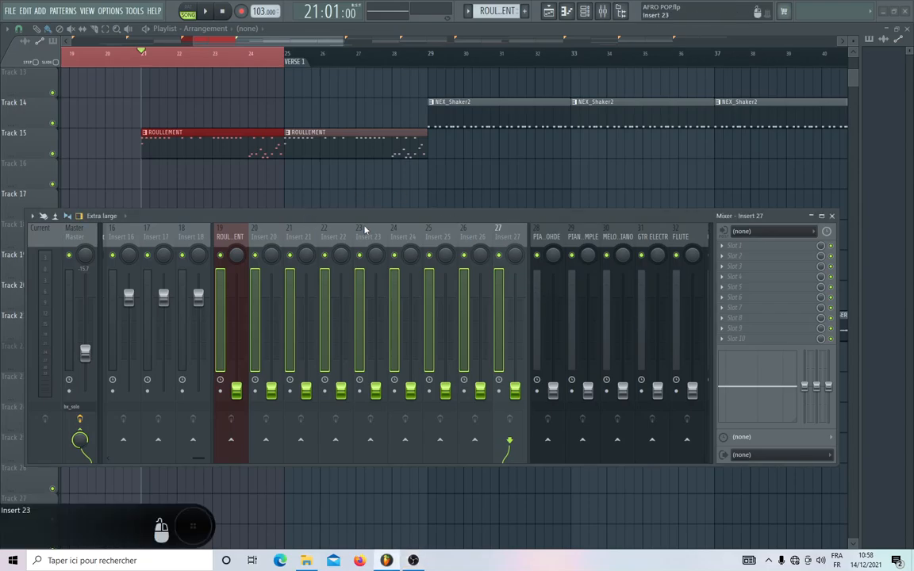
With the beat playing, raise the fader of track 11, Cymatics - Freestyle Kick - A, to -5.0 dB and stop playback.
{"action": "scroll", "coordinate": [363, 192], "scroll_direction": "up", "scroll_amount": 2}
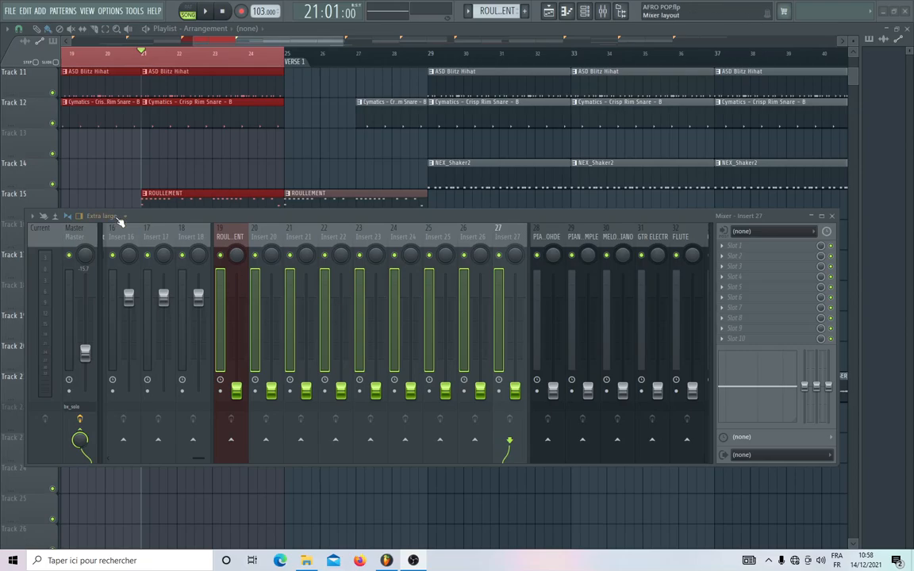
{"action": "scroll", "coordinate": [346, 243], "scroll_direction": "up", "scroll_amount": 4}
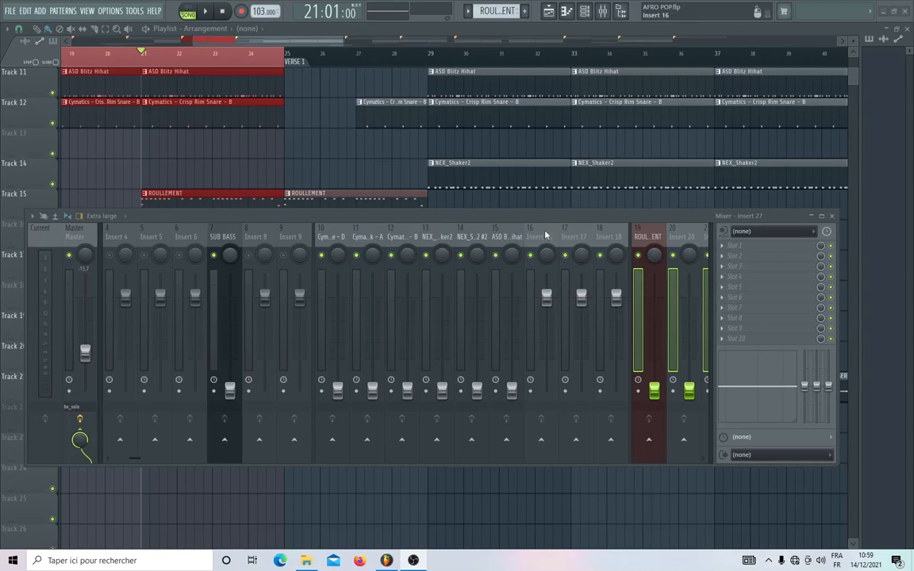
{"action": "scroll", "coordinate": [545, 235], "scroll_direction": "down", "scroll_amount": 5}
{"action": "scroll", "coordinate": [545, 235], "scroll_direction": "up", "scroll_amount": 5}
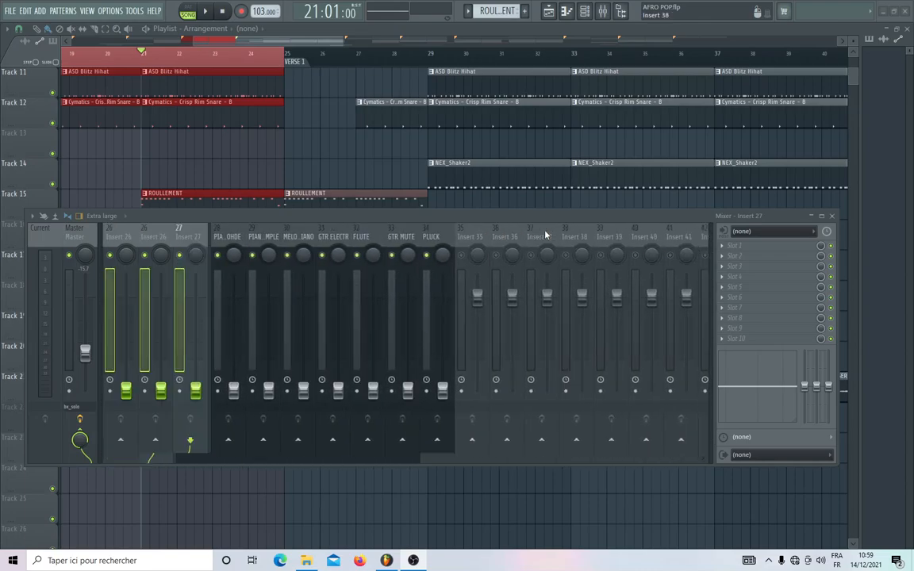
{"action": "scroll", "coordinate": [545, 234], "scroll_direction": "up", "scroll_amount": 2}
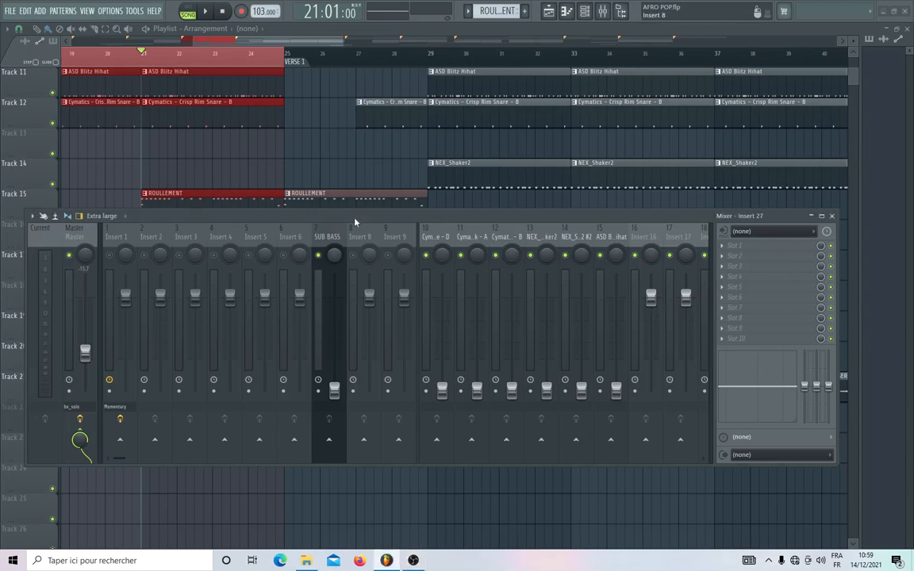
{"action": "key", "text": "space"}
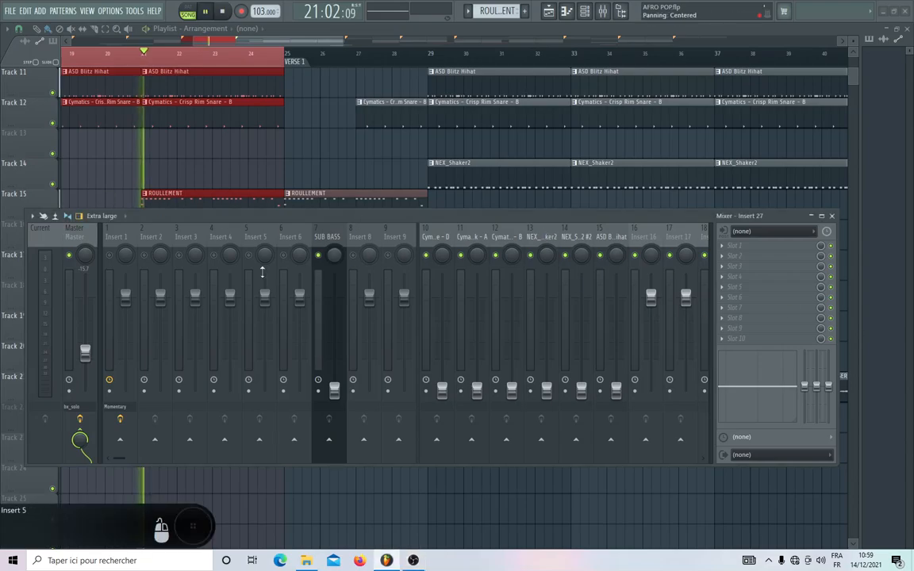
{"action": "left_click", "coordinate": [476, 386]}
{"action": "left_click_drag", "start_coordinate": [476, 386], "coordinate": [476, 315]}
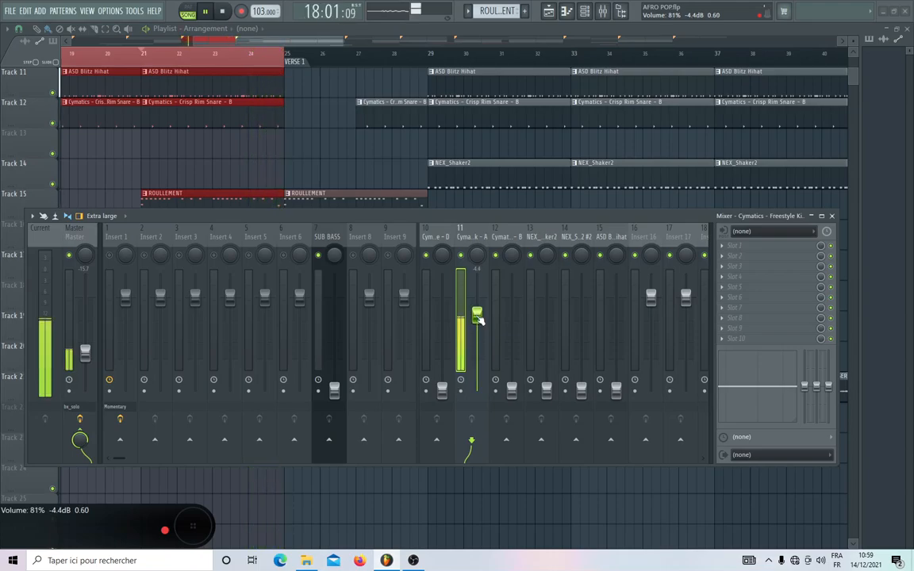
{"action": "left_click_drag", "start_coordinate": [477, 315], "coordinate": [476, 317]}
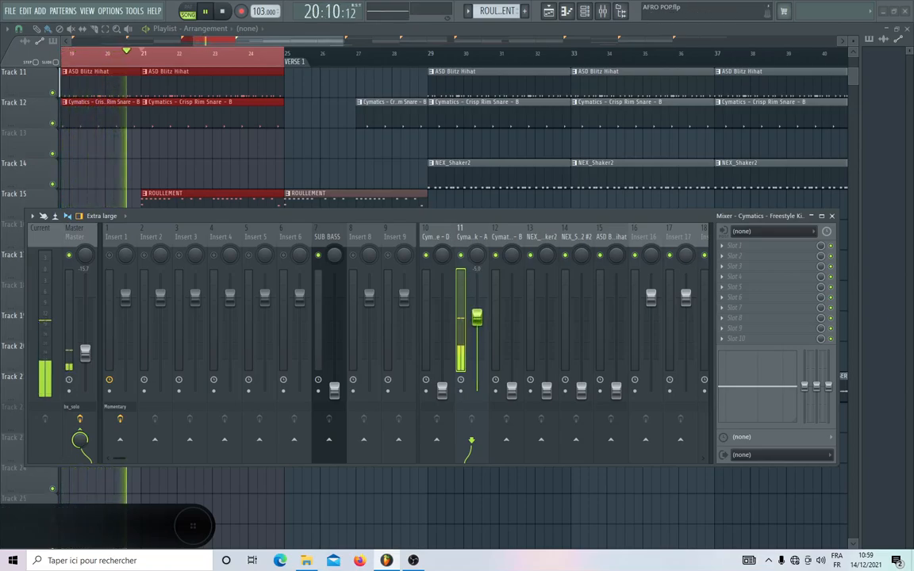
{"action": "key", "text": "space"}
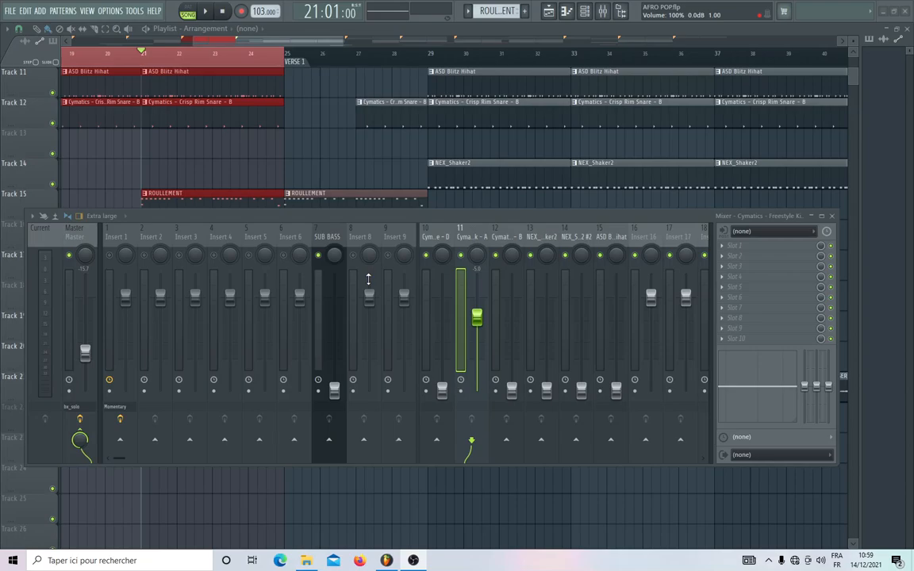
Set the Master track's fader to -6.0 dB and listen to the kick at that level.
{"action": "left_click", "coordinate": [75, 238]}
{"action": "left_click_drag", "start_coordinate": [89, 354], "coordinate": [89, 324]}
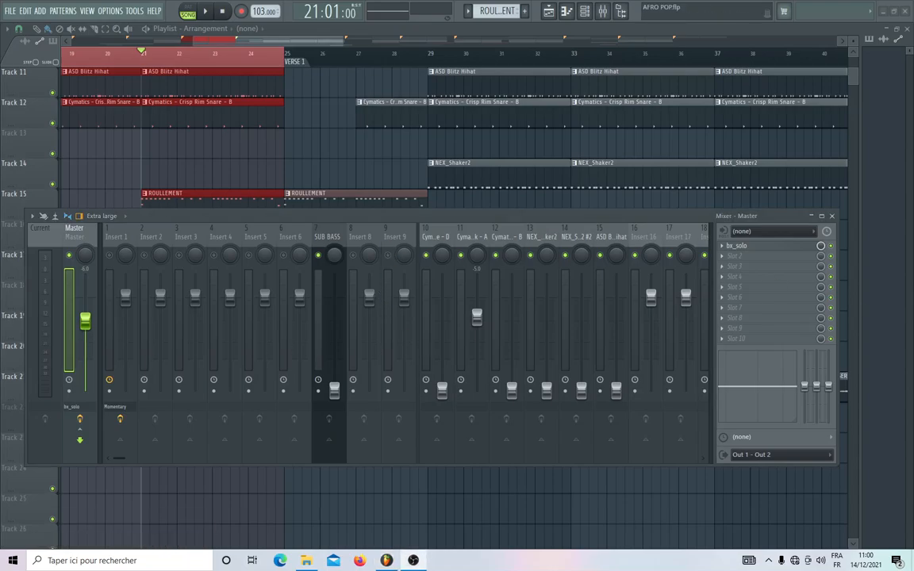
{"action": "key", "text": "space"}
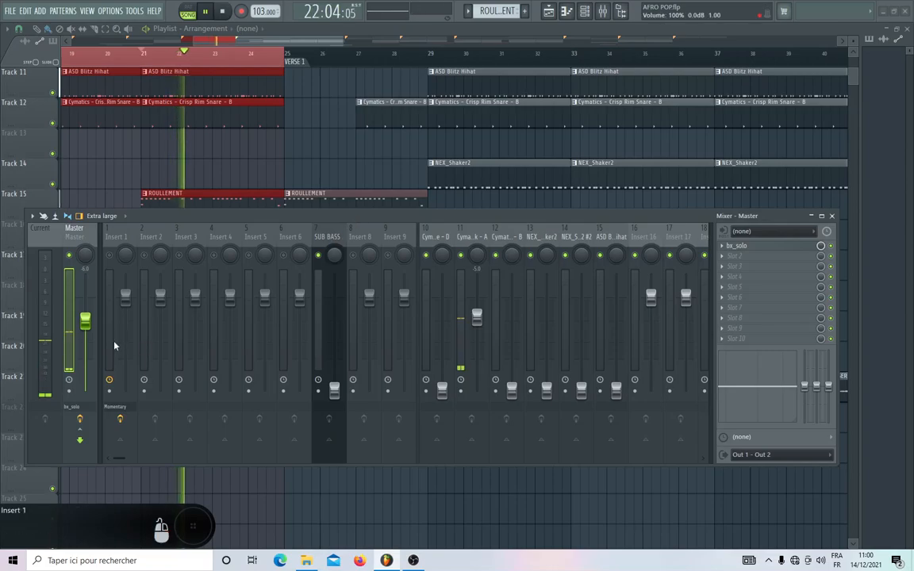
{"action": "mouse_move", "coordinate": [85, 320]}
{"action": "left_mouse_down"}
{"action": "mouse_move", "coordinate": [85, 390]}
{"action": "mouse_move", "coordinate": [85, 320]}
{"action": "left_mouse_up"}
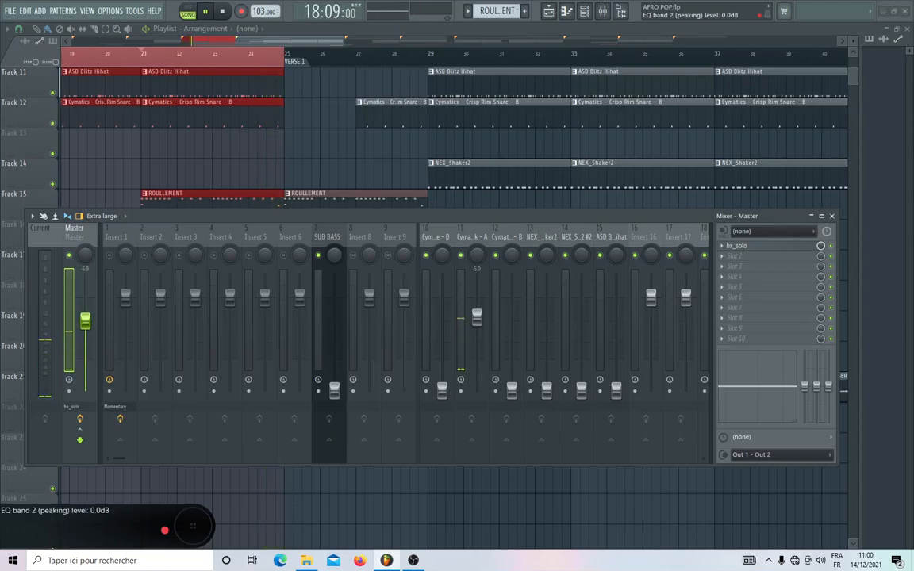
{"action": "key", "text": "space"}
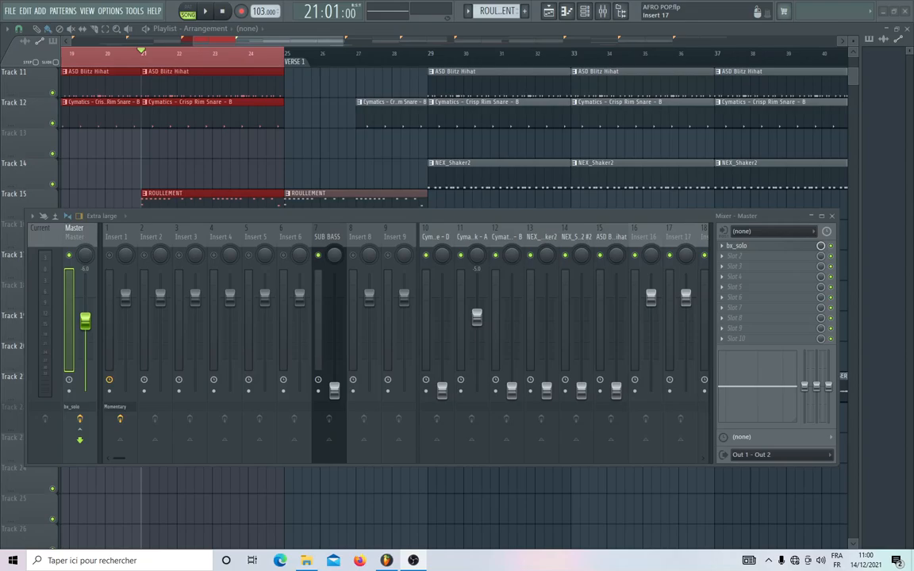
Raise the fader of track 10, the Cymatics High Pitch sound, to -13.7 dB against the kick during playback.
{"action": "key", "text": "space"}
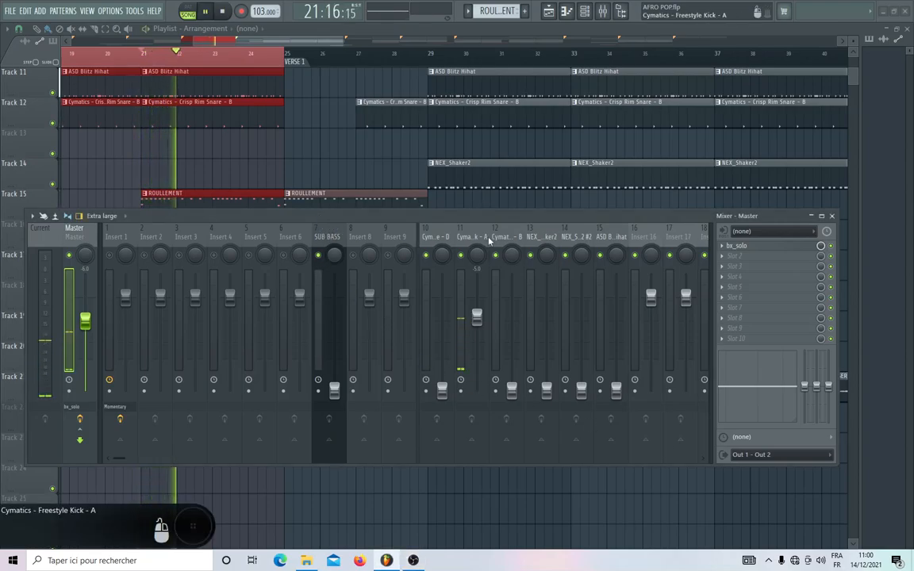
{"action": "left_click_drag", "start_coordinate": [442, 389], "coordinate": [442, 354]}
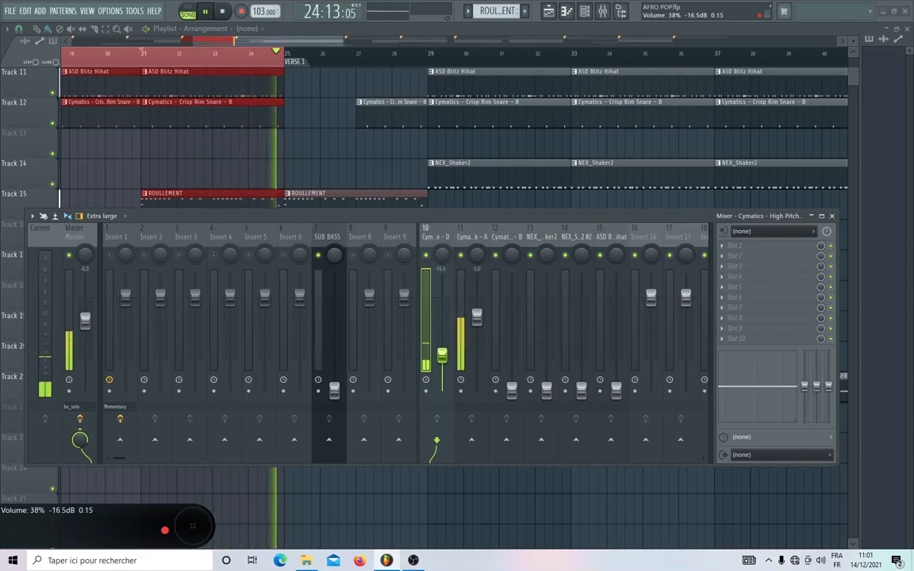
{"action": "left_click", "coordinate": [472, 238]}
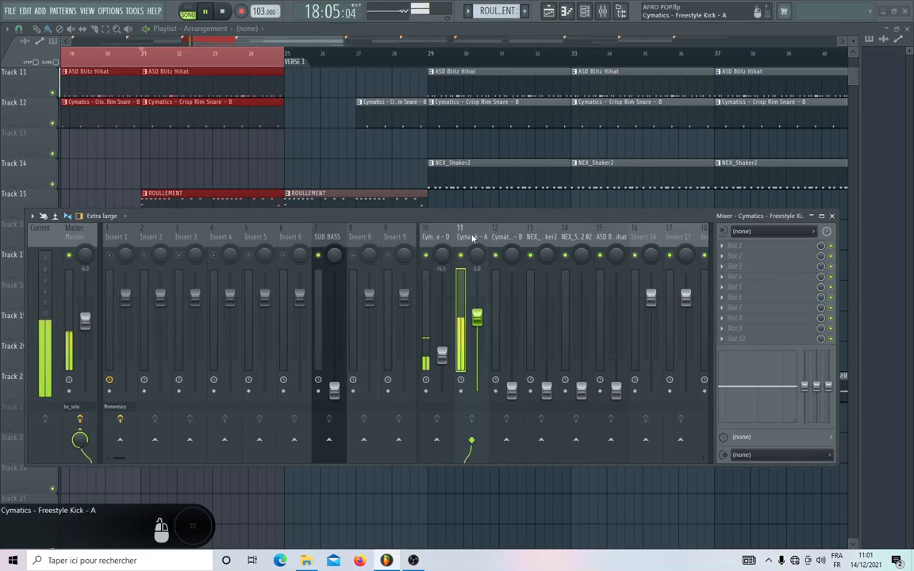
{"action": "left_click", "coordinate": [442, 356]}
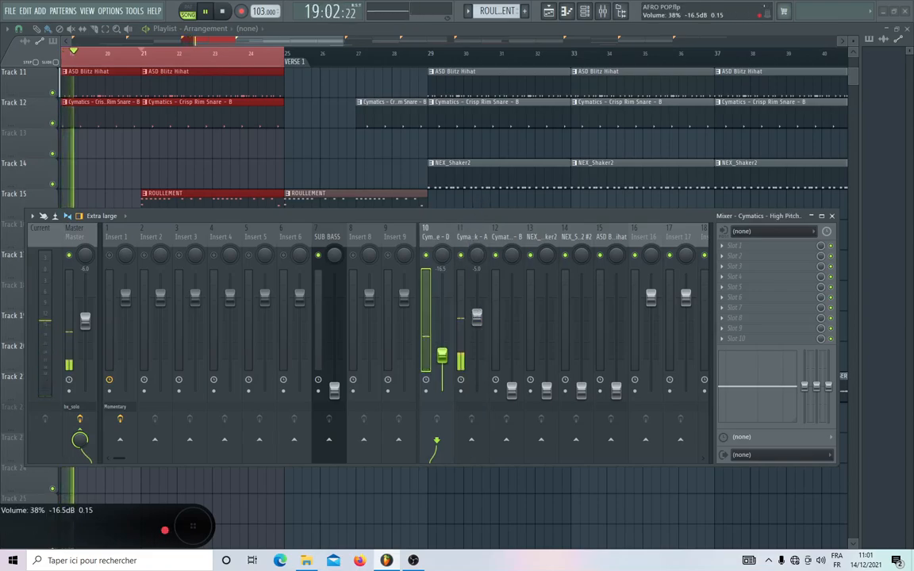
{"action": "left_click_drag", "start_coordinate": [442, 356], "coordinate": [443, 348]}
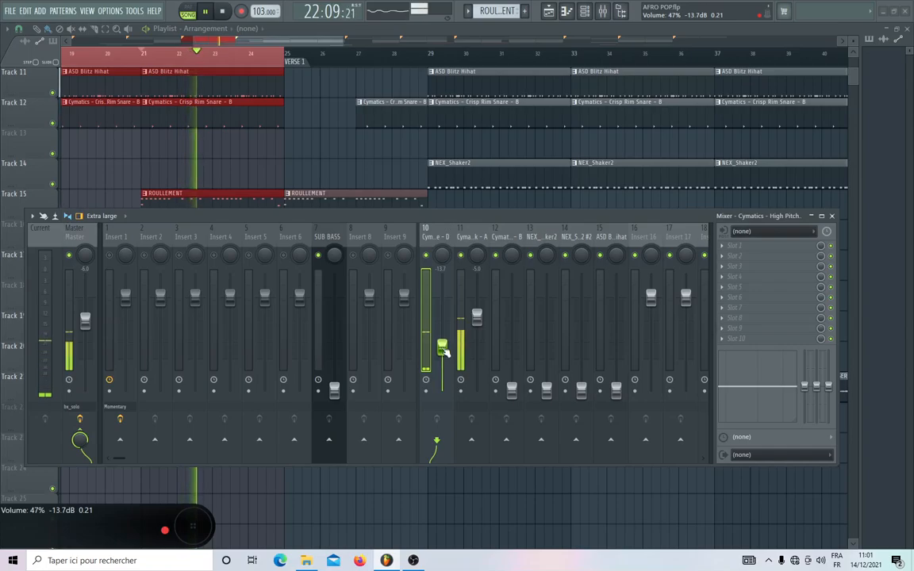
{"action": "key", "text": "space"}
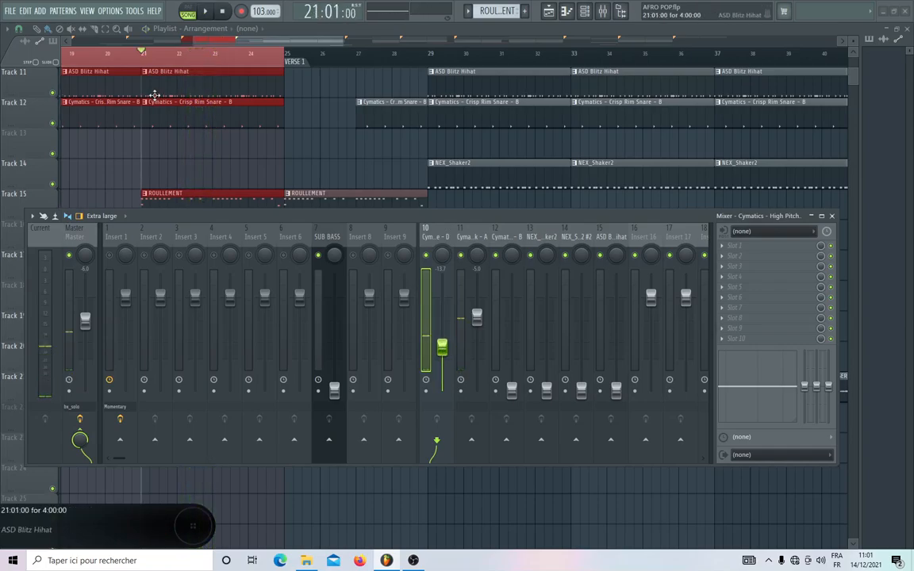
During playback, set the faders of tracks 12 to 15 to -16.6, -12.5, -20.0 and -16.9 dB respectively.
{"action": "scroll", "coordinate": [474, 235], "scroll_direction": "down", "scroll_amount": 6}
{"action": "key", "text": "space"}
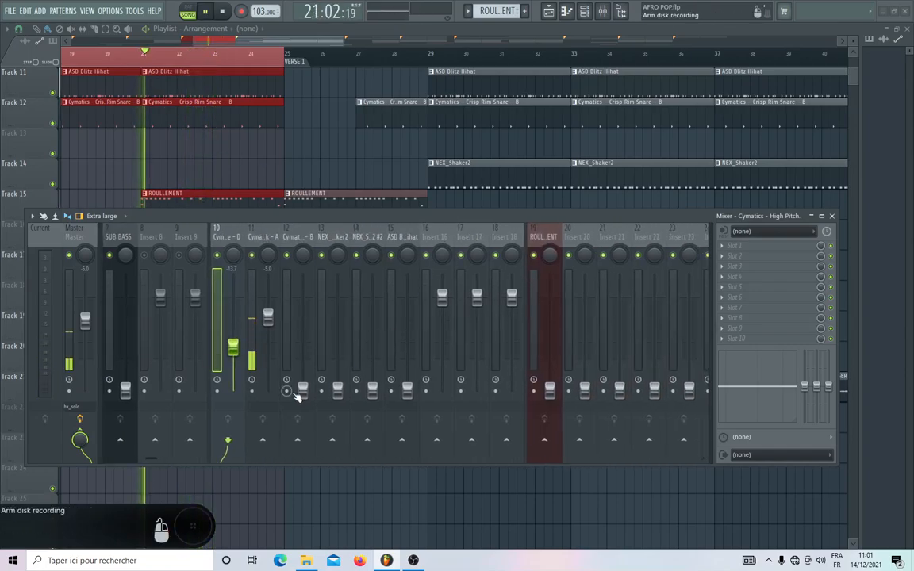
{"action": "left_click_drag", "start_coordinate": [302, 391], "coordinate": [302, 355]}
{"action": "left_click_drag", "start_coordinate": [337, 389], "coordinate": [338, 344]}
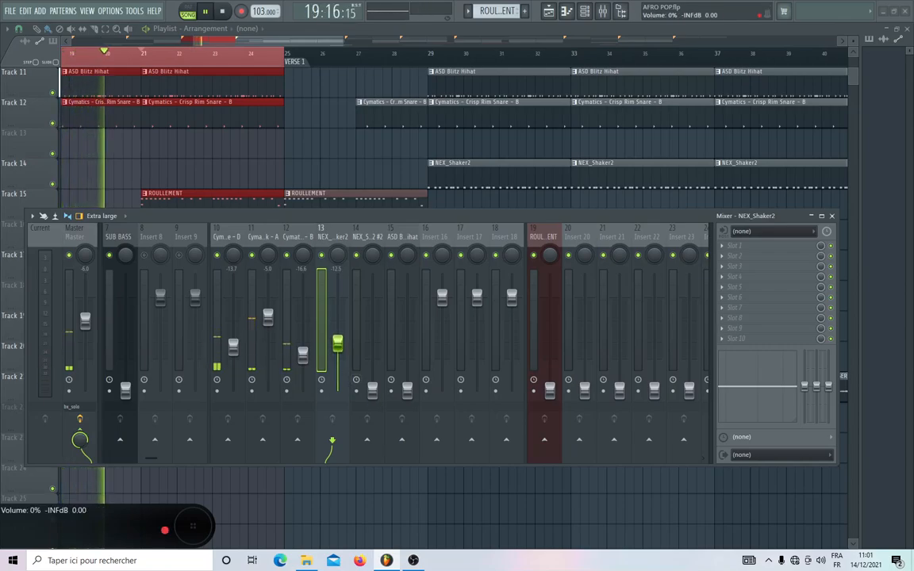
{"action": "left_click_drag", "start_coordinate": [372, 394], "coordinate": [406, 356]}
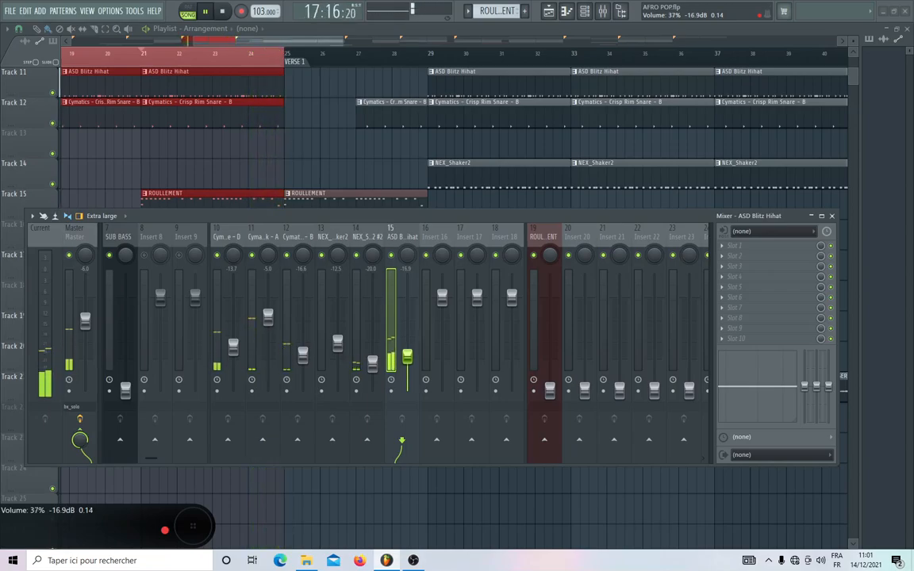
Select the Master track to check the drums' overall level, and save the AFRO POP.flp project.
{"action": "left_click", "coordinate": [69, 235]}
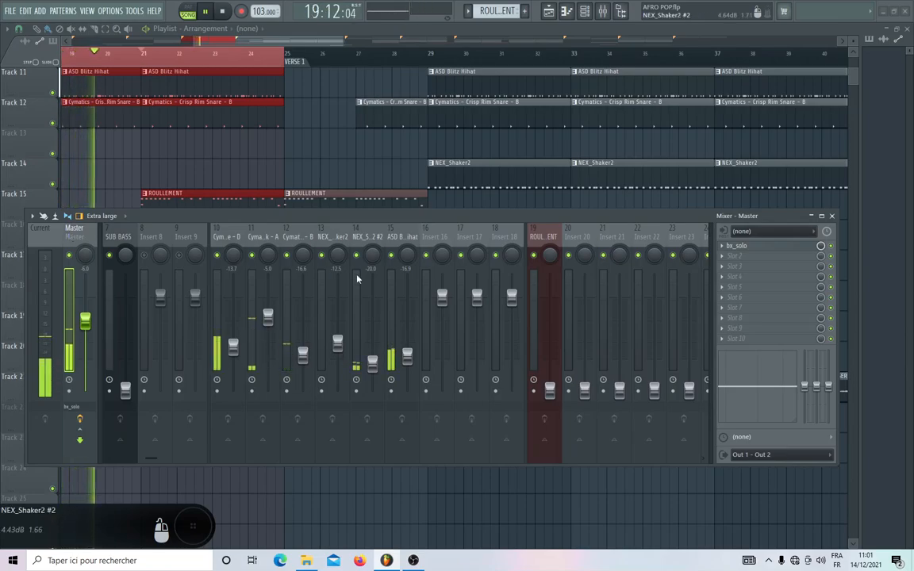
{"action": "scroll", "coordinate": [591, 229], "scroll_direction": "down", "scroll_amount": 3}
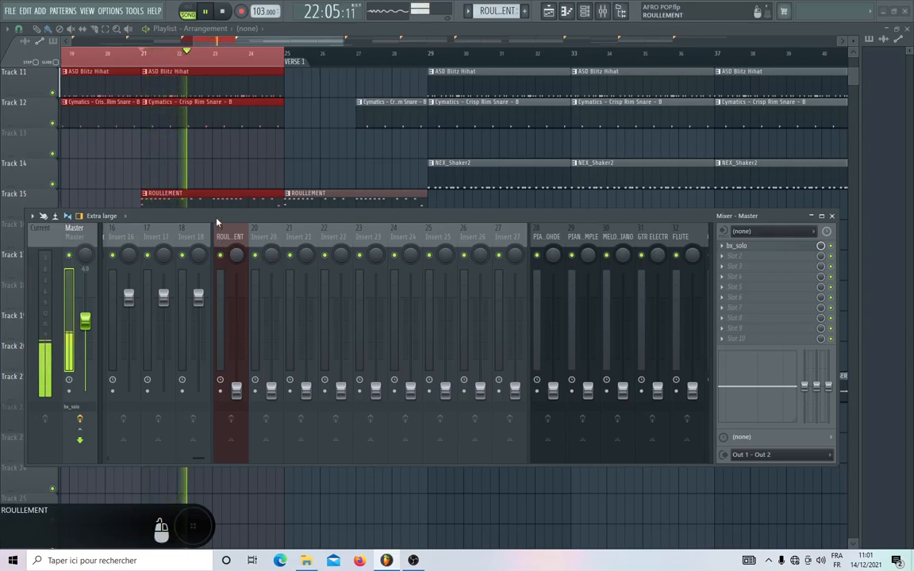
{"action": "key", "text": "ctrl+s"}
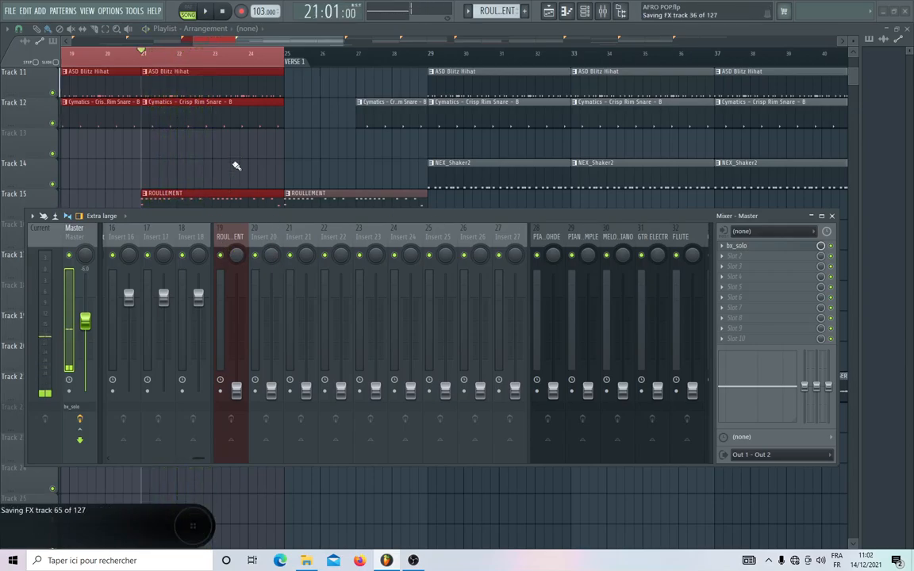
Reset the ROULLEMENT track's fader to its default level and move the playback start to 23:14:00.
{"action": "right_click", "coordinate": [235, 388]}
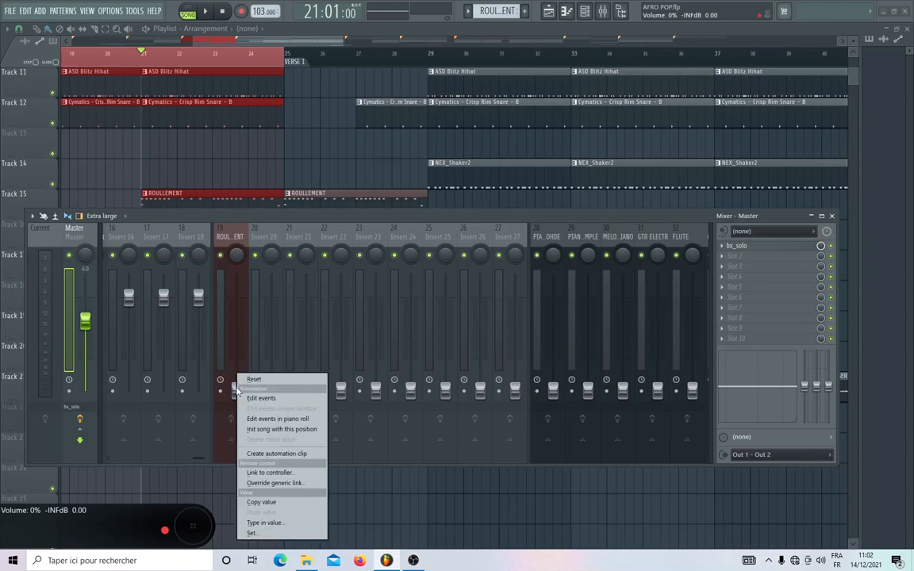
{"action": "left_click", "coordinate": [253, 379]}
{"action": "key", "text": "space"}
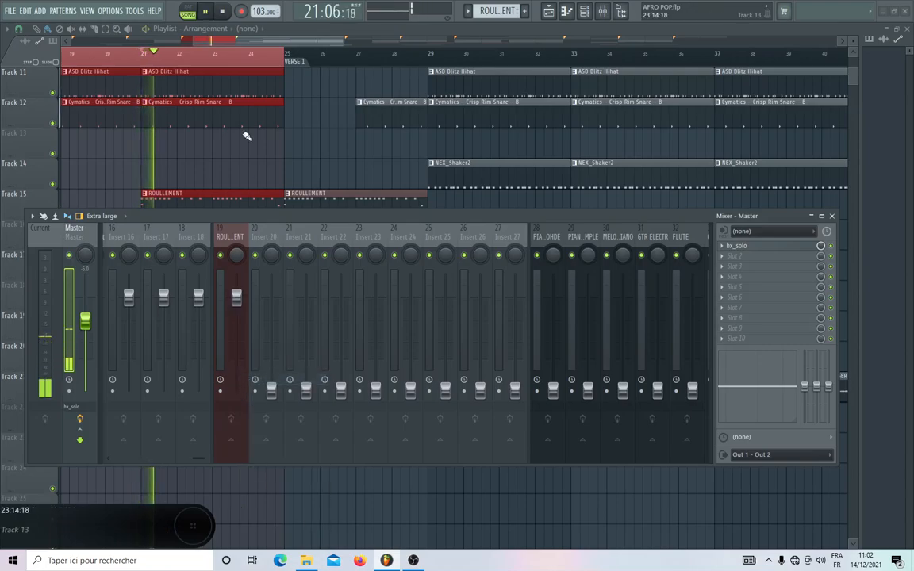
{"action": "key", "text": "space"}
{"action": "left_click", "coordinate": [243, 54]}
{"action": "key", "text": "space"}
Replay the passage and set the Insert 20 fader to -23.5 dB and the Insert 21 fader to -18.3 dB.
{"action": "key", "text": "space"}
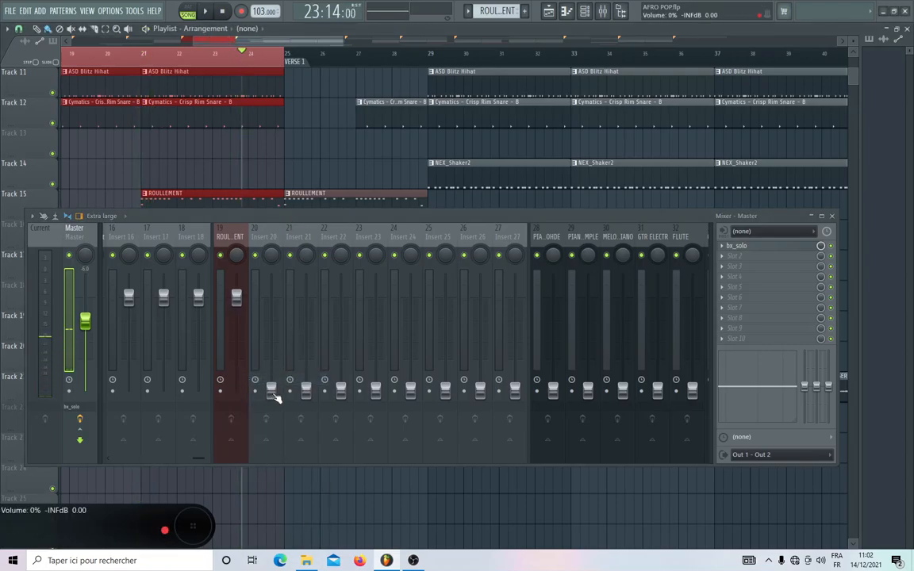
{"action": "key", "text": "space"}
{"action": "left_click_drag", "start_coordinate": [271, 389], "coordinate": [271, 369]}
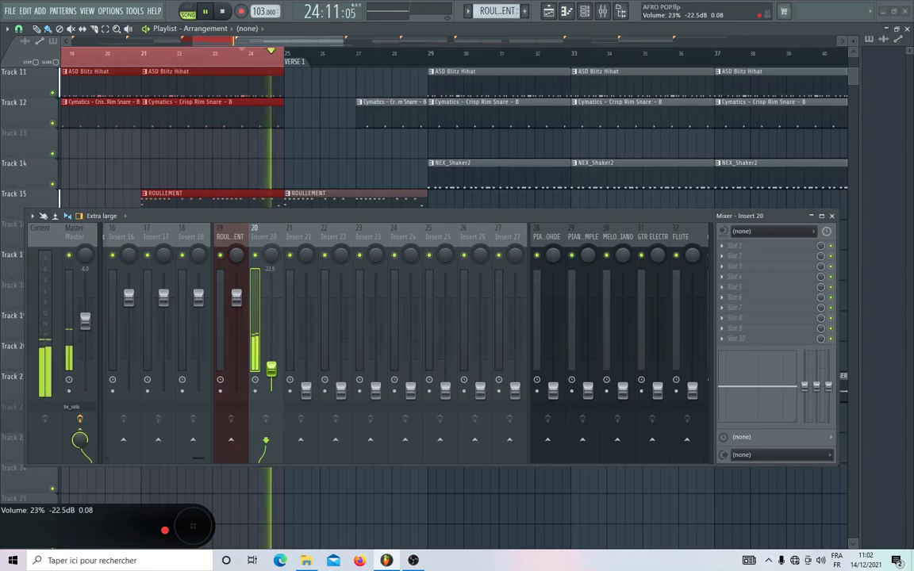
{"action": "key", "text": "space"}
{"action": "key", "text": "space"}
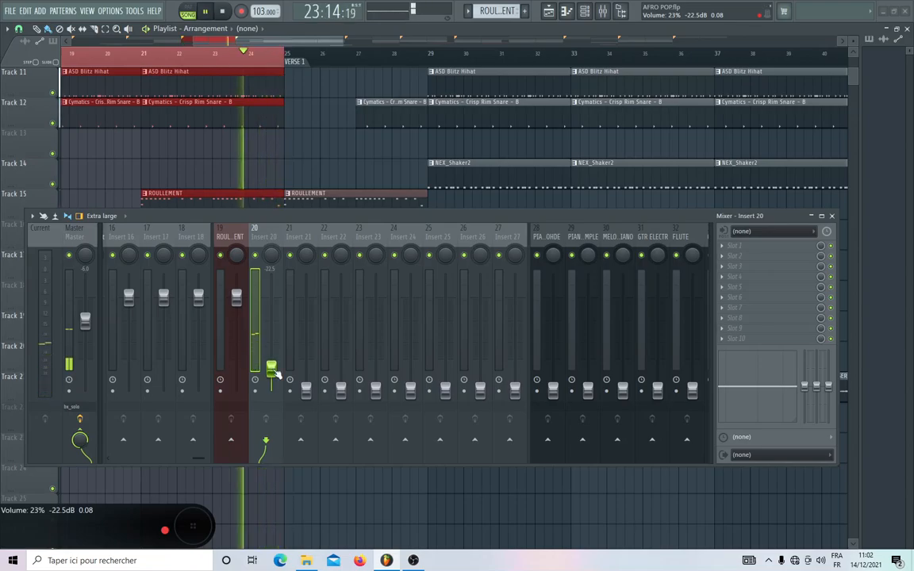
{"action": "left_click_drag", "start_coordinate": [273, 371], "coordinate": [307, 362]}
{"action": "key", "text": "space"}
{"action": "key", "text": "space"}
Replay the passage and raise the Insert 22 fader to -20.9 dB.
{"action": "key", "text": "space"}
{"action": "key", "text": "space"}
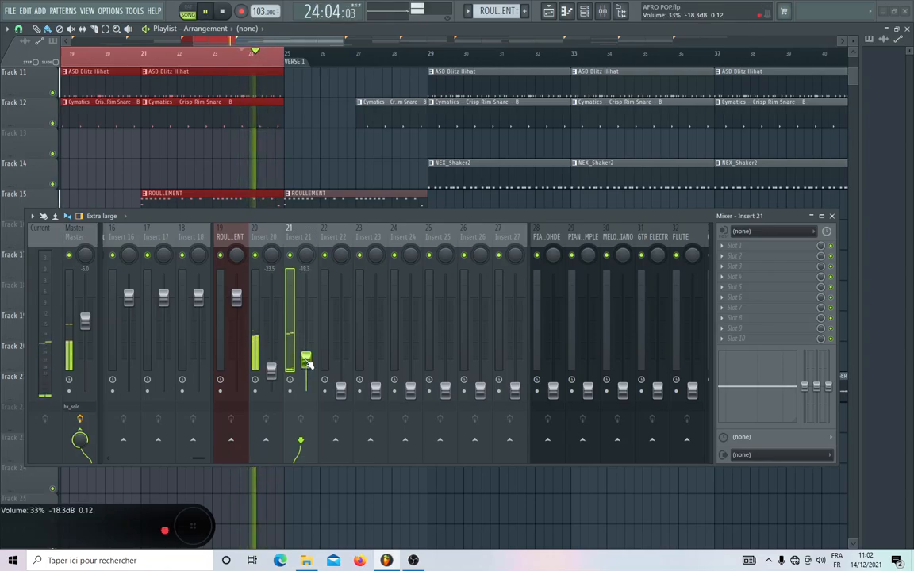
{"action": "left_click", "coordinate": [340, 390]}
{"action": "key", "text": "space"}
{"action": "key", "text": "space"}
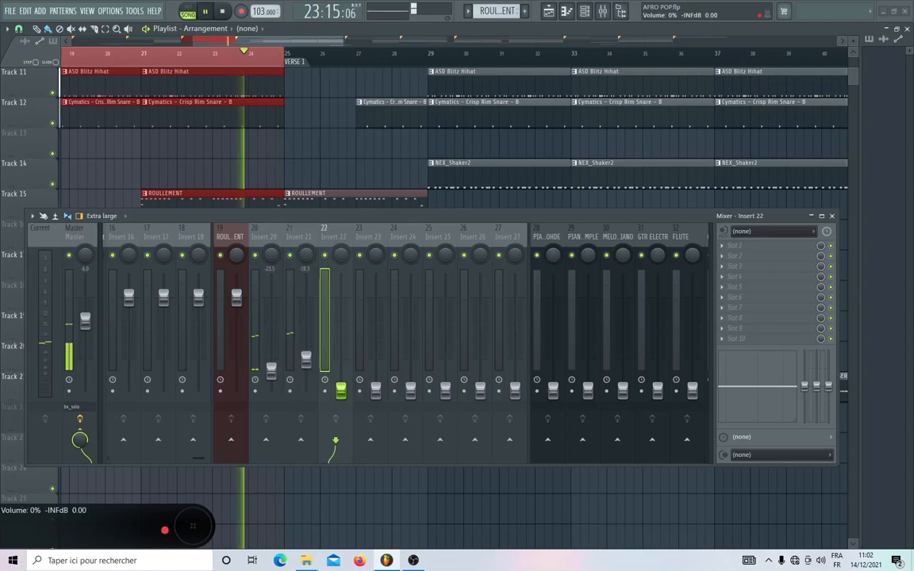
{"action": "left_click_drag", "start_coordinate": [340, 389], "coordinate": [340, 365]}
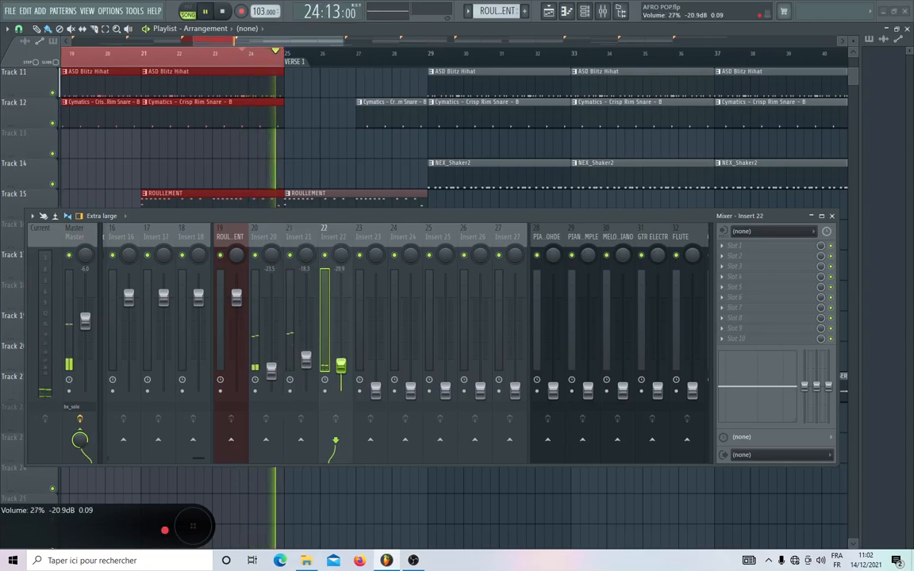
{"action": "key", "text": "space"}
Play the arrangement from bar 21 and resize the mixer window so it is taller and narrower, with Inserts 23 to 27 in view.
{"action": "left_click", "coordinate": [143, 63]}
{"action": "key", "text": "space"}
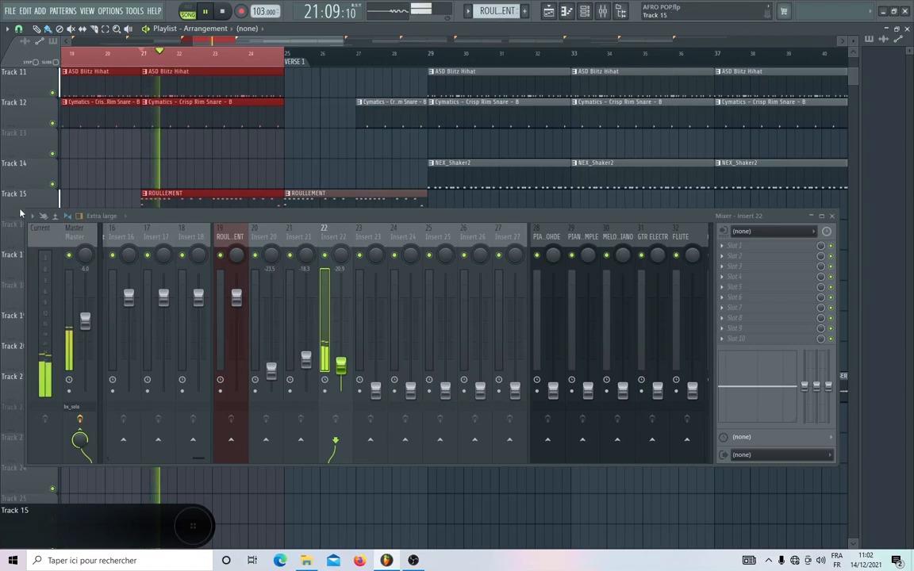
{"action": "left_click_drag", "start_coordinate": [20, 212], "coordinate": [179, 106]}
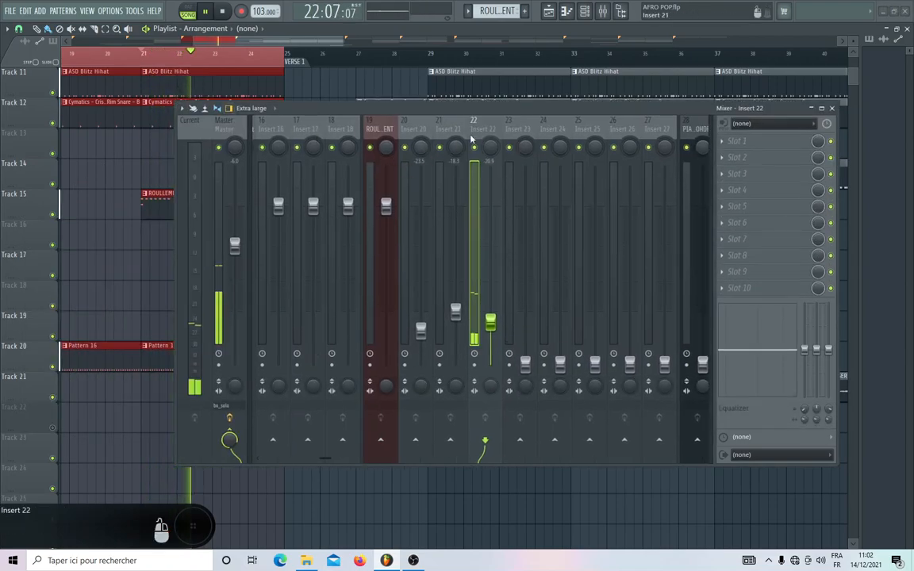
{"action": "scroll", "coordinate": [476, 127], "scroll_direction": "down", "scroll_amount": 3}
{"action": "key", "text": "space"}
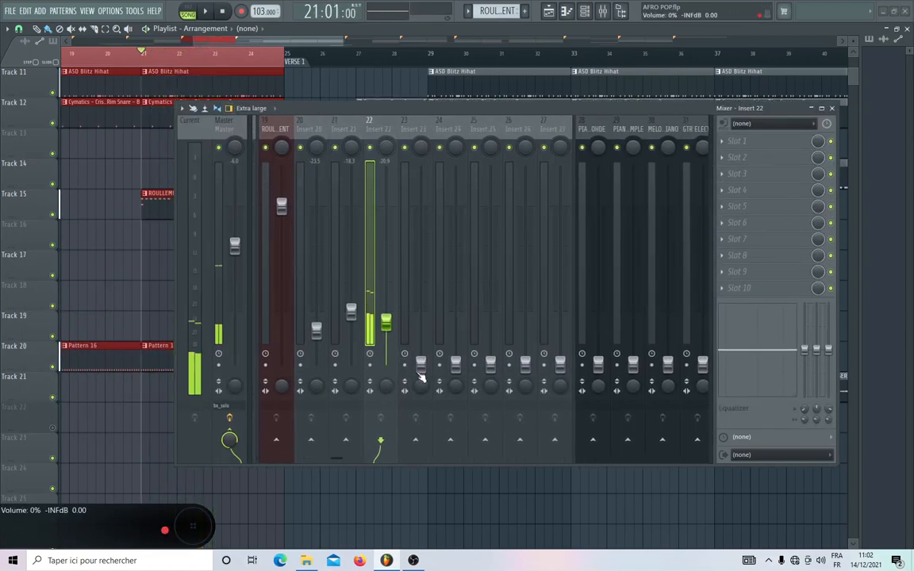
Raise the Insert 23 fader to -24.8 dB and move the playback start to 23:13:00.
{"action": "left_click_drag", "start_coordinate": [421, 367], "coordinate": [421, 333]}
{"action": "key", "text": "space"}
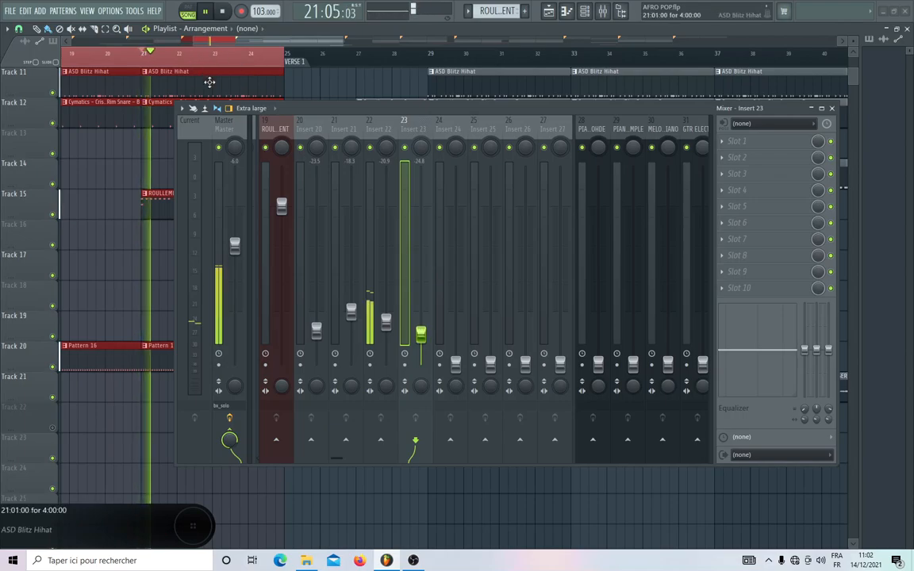
{"action": "left_click", "coordinate": [242, 64]}
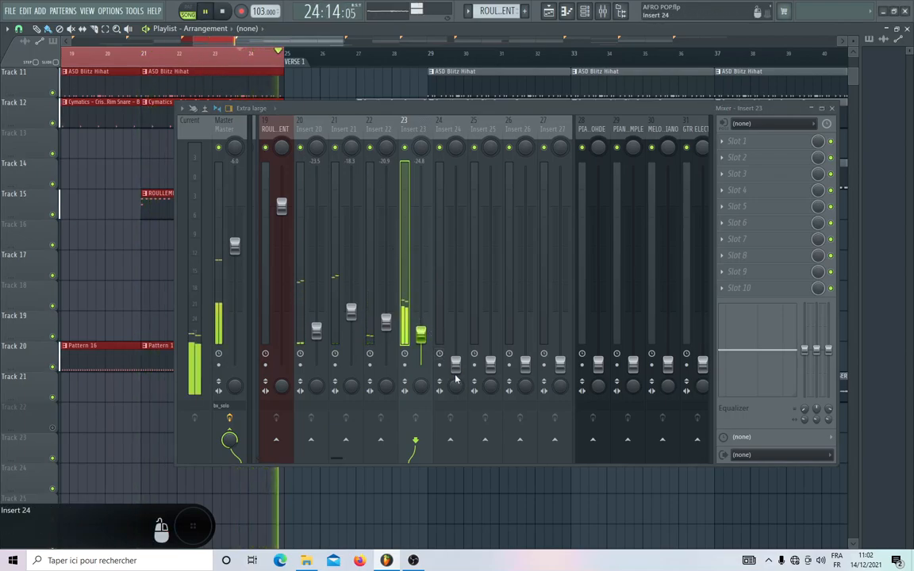
Raise the Insert 24 fader to -19.9 dB and pan it 100% left, replaying the passage.
{"action": "left_click_drag", "start_coordinate": [456, 365], "coordinate": [457, 344]}
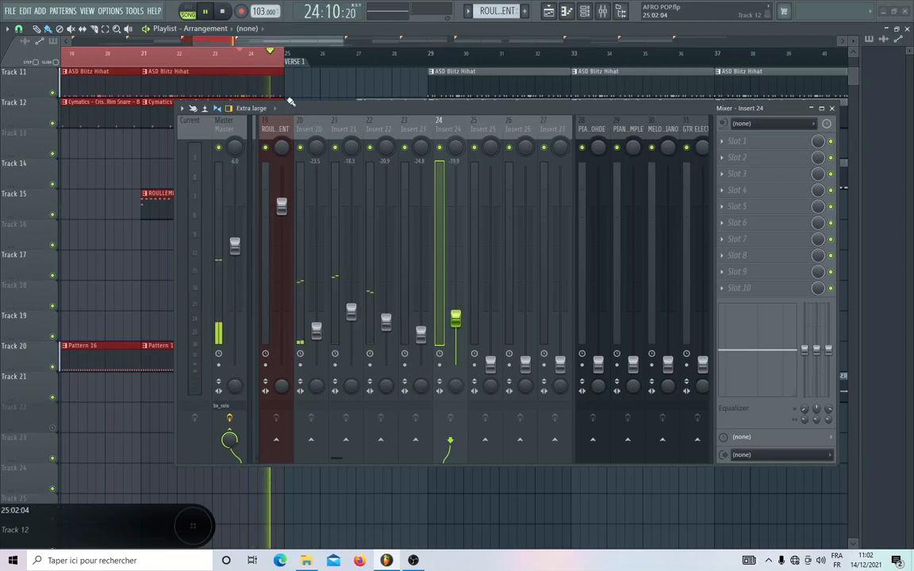
{"action": "key", "text": "space"}
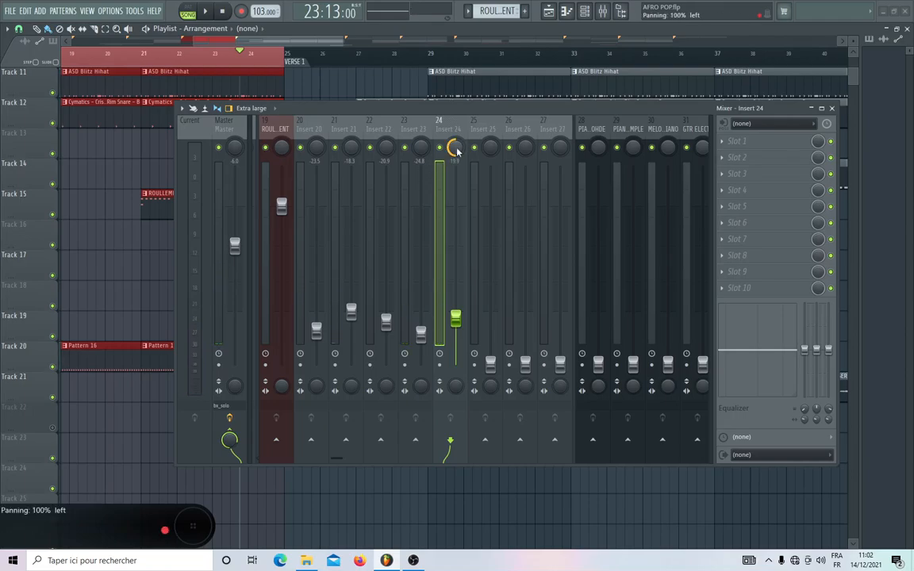
{"action": "key", "text": "space"}
Shorten the mixer window and bring the ROULLEMENT clips into view in the playlist.
{"action": "left_click_drag", "start_coordinate": [440, 104], "coordinate": [439, 164]}
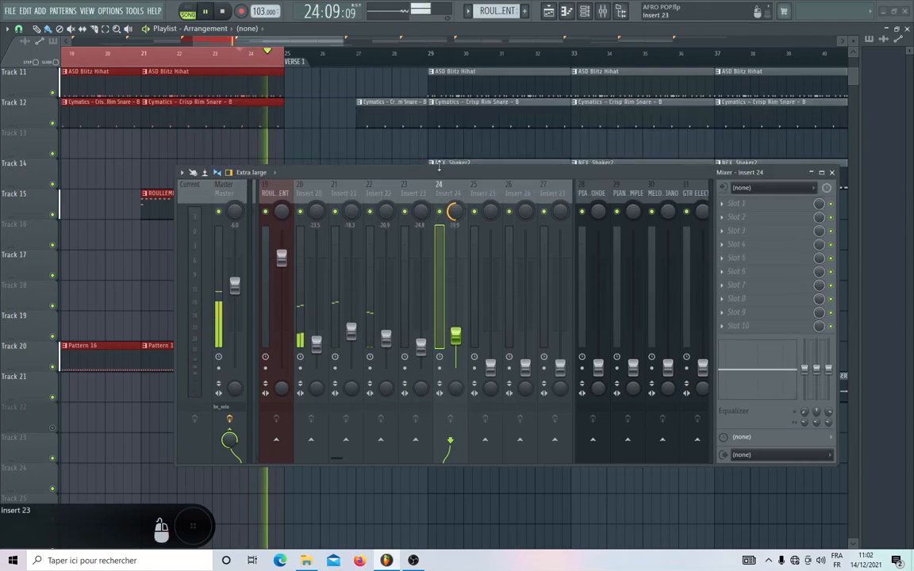
{"action": "scroll", "coordinate": [422, 114], "scroll_direction": "down", "scroll_amount": 2}
Pan Insert 25 100% right and raise its fader to -19.7 dB while the passage plays.
{"action": "key", "text": "space"}
{"action": "left_click_drag", "start_coordinate": [491, 210], "coordinate": [491, 191]}
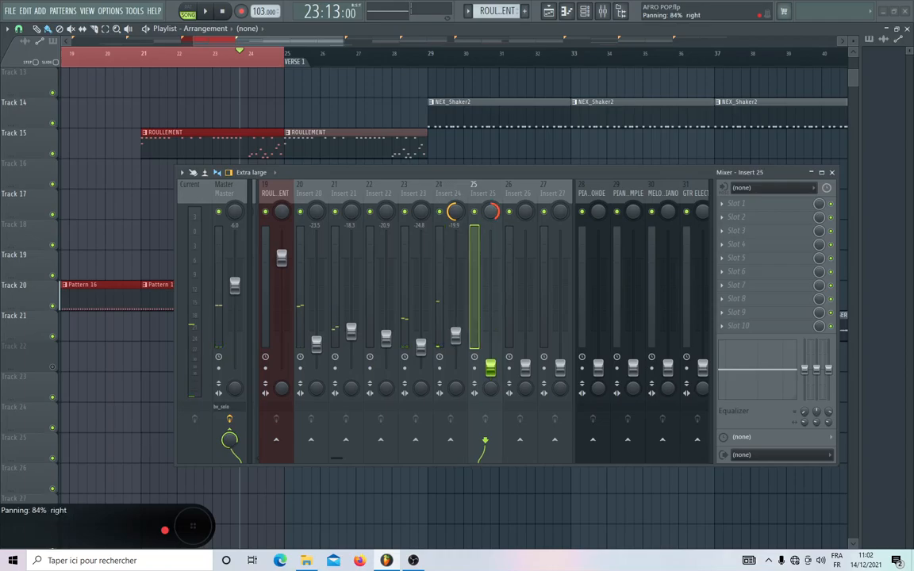
{"action": "key", "text": "space"}
{"action": "left_click_drag", "start_coordinate": [491, 368], "coordinate": [491, 338]}
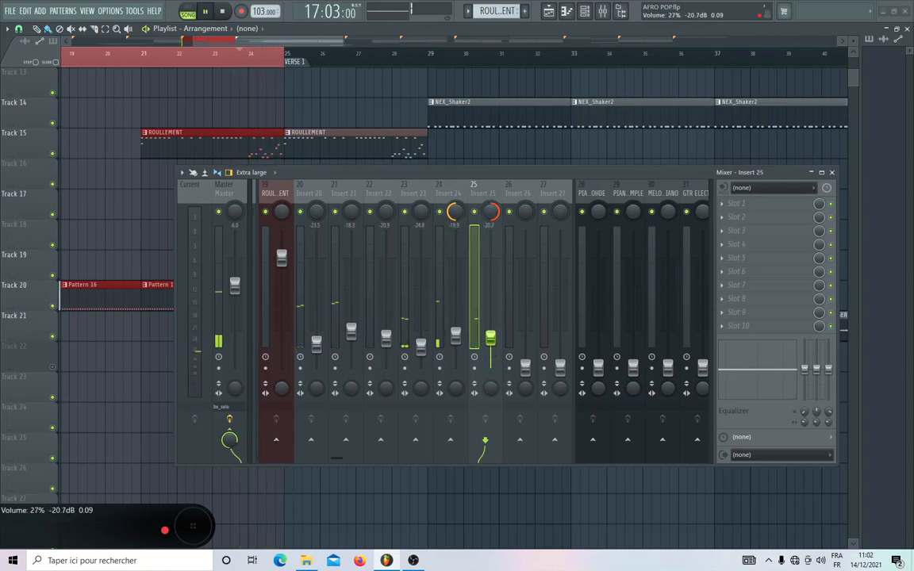
Set the Insert 26 fader to -23.6 dB and the Insert 27 fader to -17.4 dB, replaying the passage.
{"action": "left_click_drag", "start_coordinate": [525, 366], "coordinate": [525, 343]}
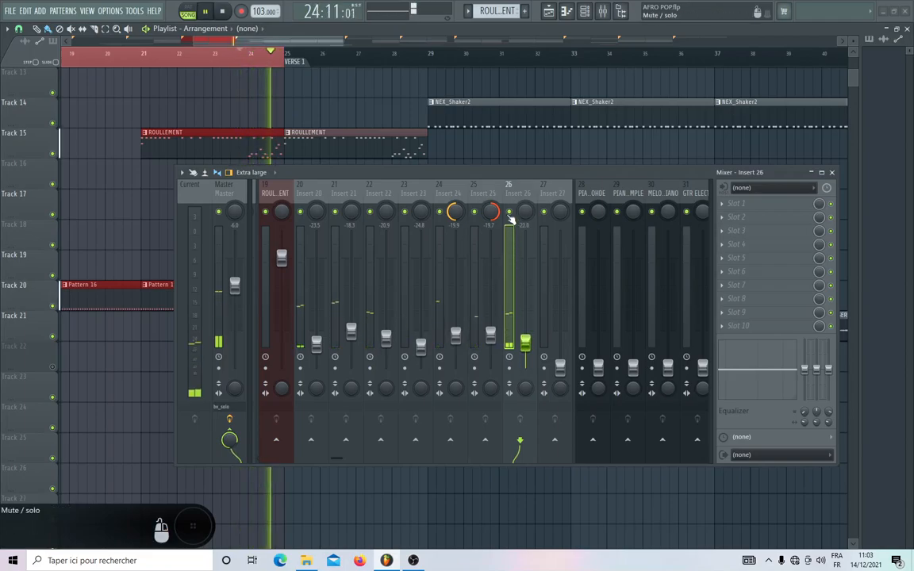
{"action": "left_click_drag", "start_coordinate": [525, 344], "coordinate": [525, 344]}
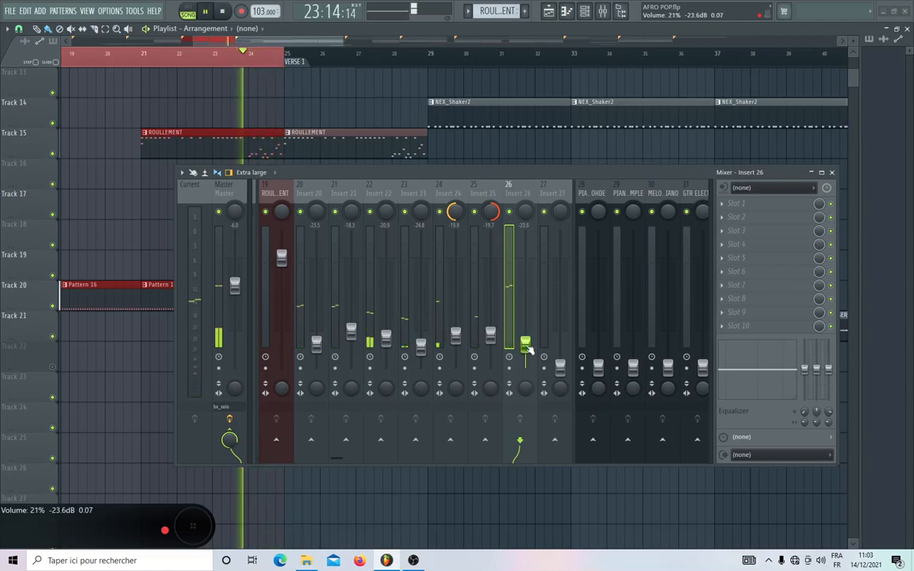
{"action": "left_click_drag", "start_coordinate": [561, 369], "coordinate": [560, 327]}
{"action": "key", "text": "space"}
{"action": "key", "text": "space"}
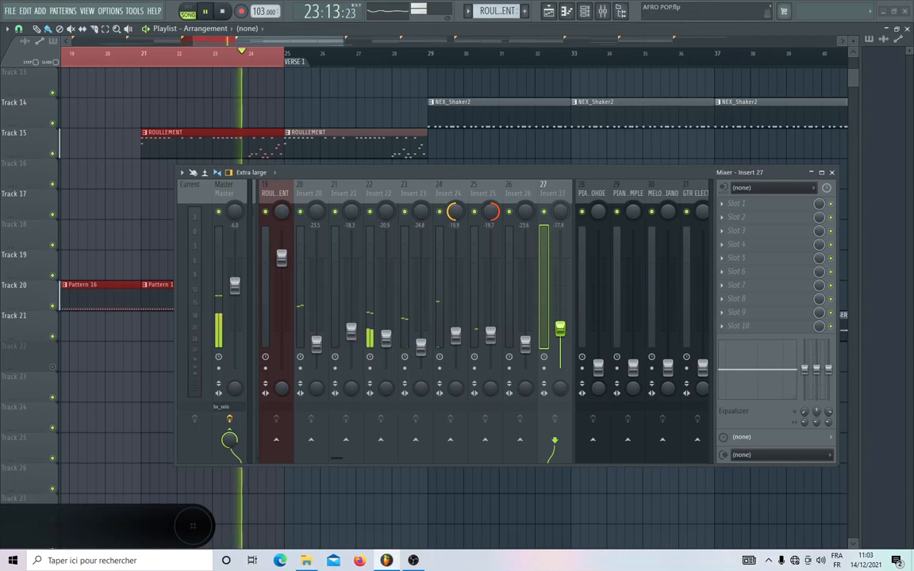
{"action": "key", "text": "space"}
{"action": "key", "text": "space"}
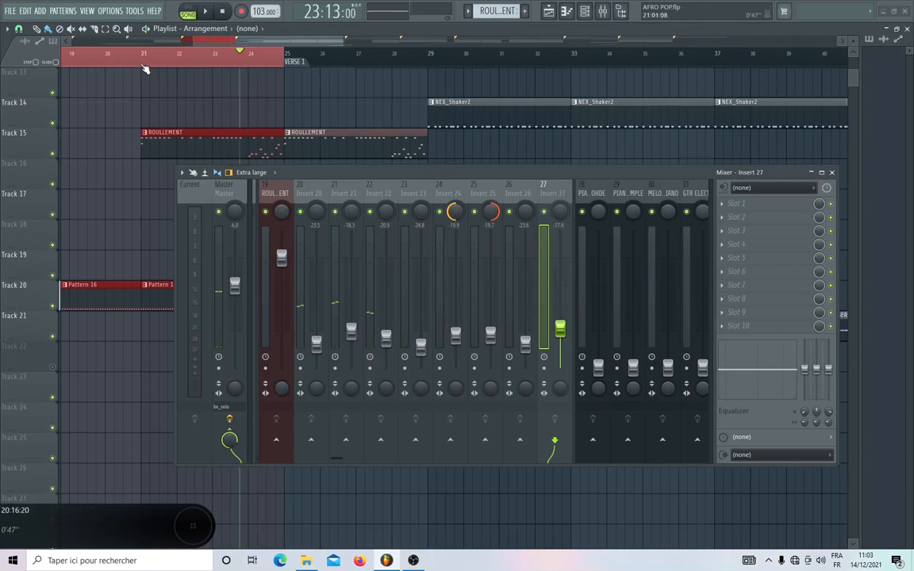
Move the playback start to 21:01:00 and lower the Insert 27 fader to about -33 dB while replaying the passage.
{"action": "left_click", "coordinate": [145, 70]}
{"action": "key", "text": "space"}
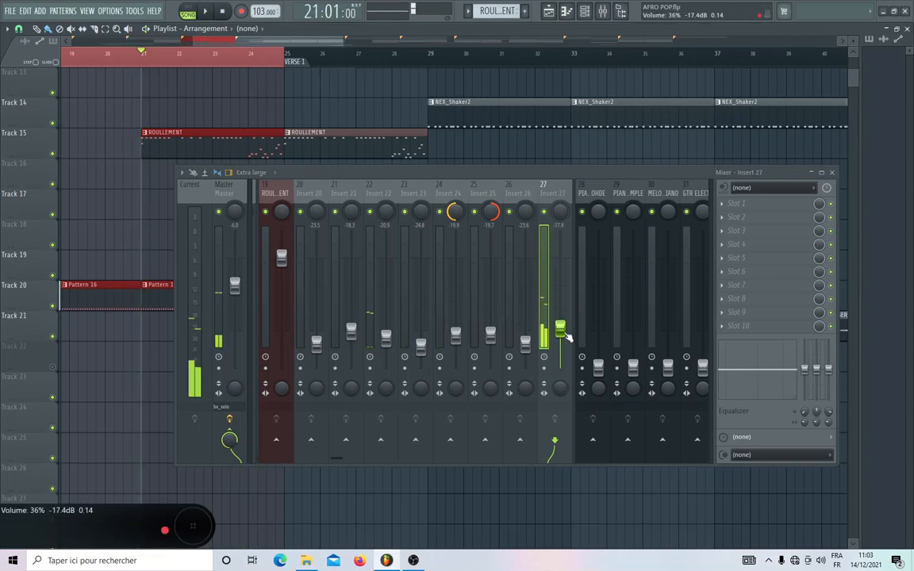
{"action": "left_click_drag", "start_coordinate": [567, 336], "coordinate": [568, 365]}
{"action": "key", "text": "space"}
{"action": "key", "text": "space"}
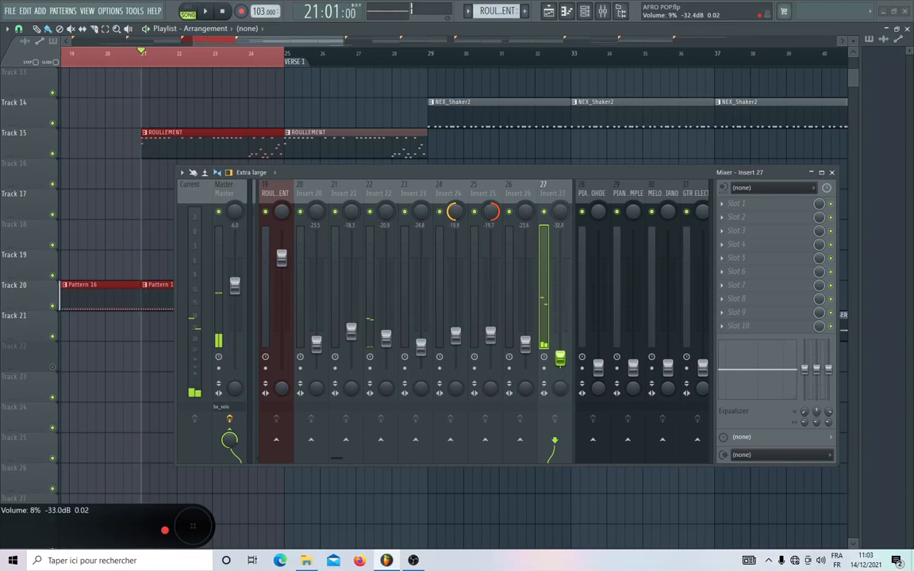
{"action": "key", "text": "space"}
{"action": "key", "text": "space"}
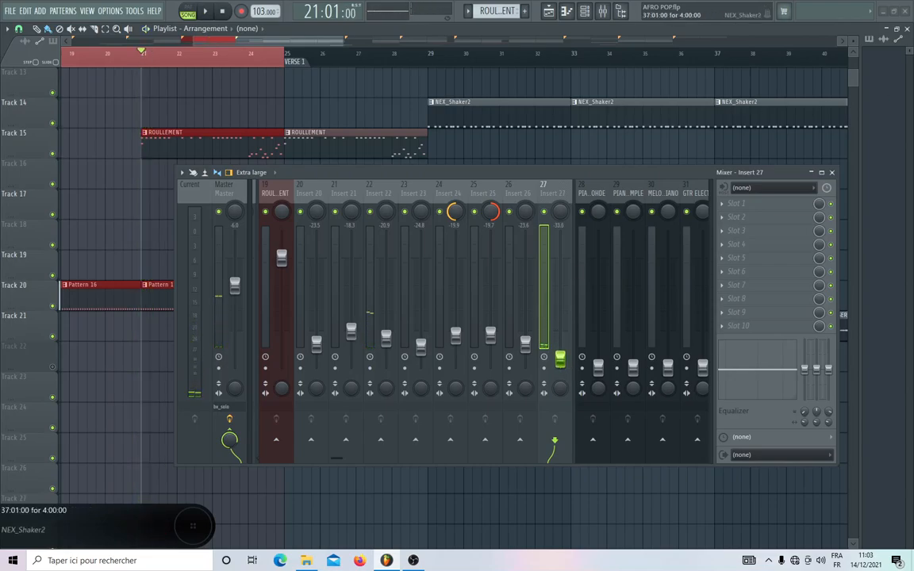
Replay the passage with Insert 25 selected and raise the Insert 27 fader to -29.4 dB.
{"action": "left_click", "coordinate": [482, 194]}
{"action": "key", "text": "space"}
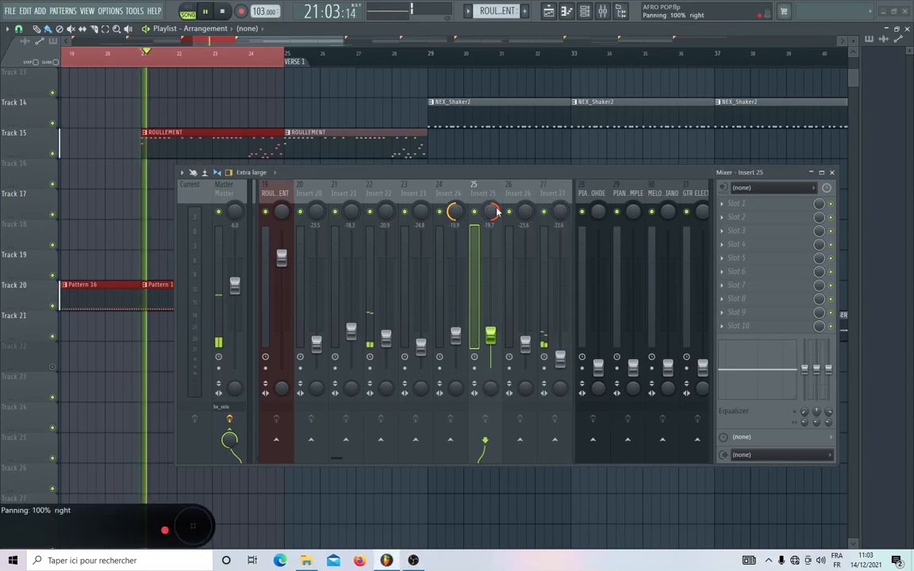
{"action": "left_click_drag", "start_coordinate": [560, 359], "coordinate": [560, 356]}
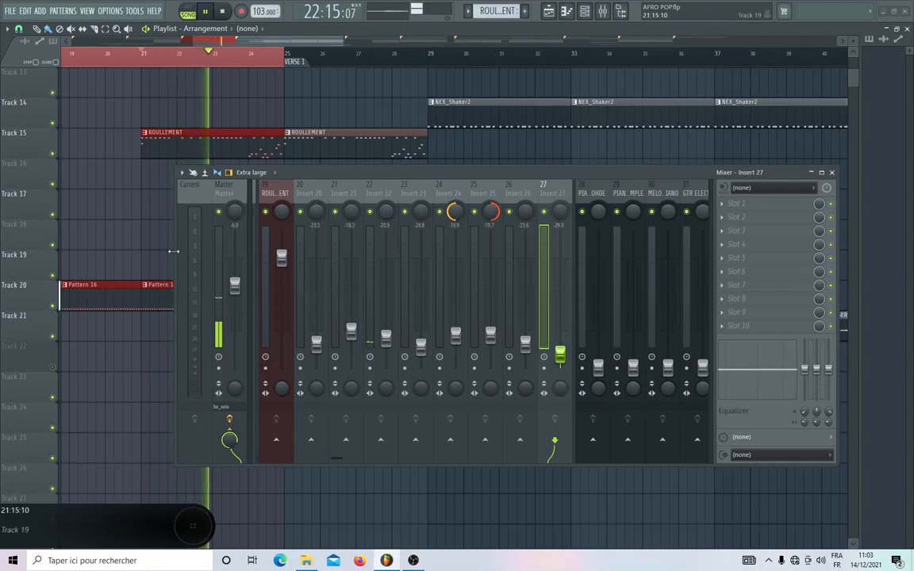
Widen the mixer window to show tracks 10 to 26 and stop playback.
{"action": "left_click_drag", "start_coordinate": [174, 251], "coordinate": [31, 233]}
{"action": "scroll", "coordinate": [307, 193], "scroll_direction": "up", "scroll_amount": 1}
{"action": "scroll", "coordinate": [306, 196], "scroll_direction": "up", "scroll_amount": 2}
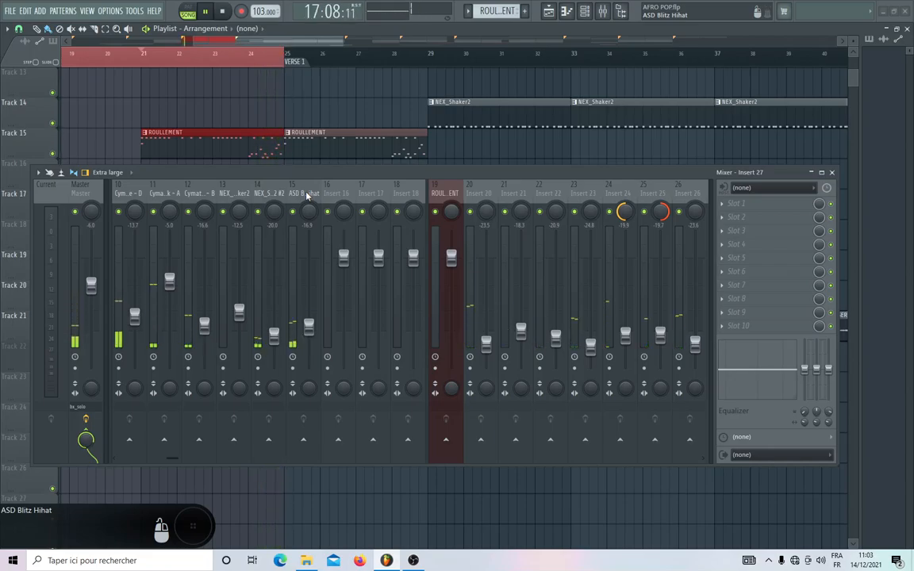
{"action": "key", "text": "space"}
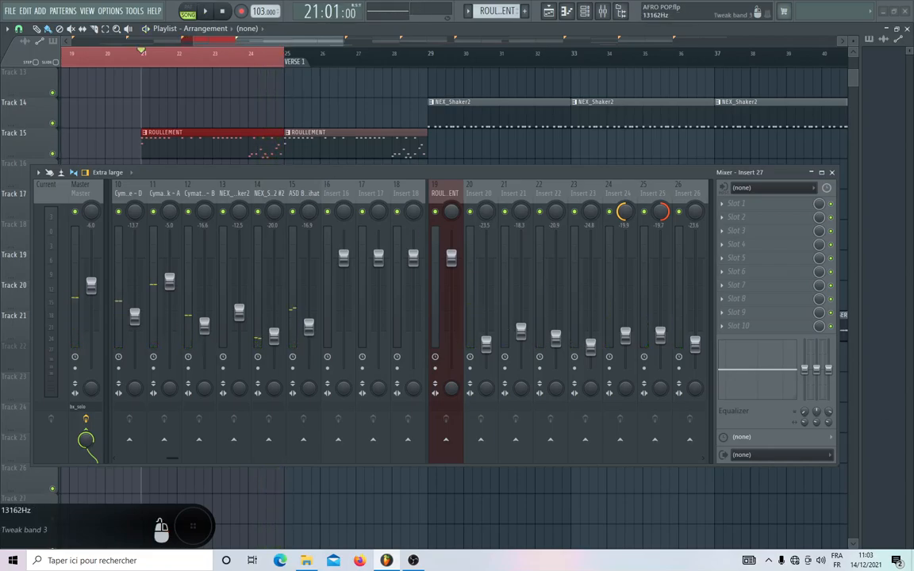
Open the bx_solo plugin on the Master track and arrange it clear of the mixer, with the melodic tracks in view.
{"action": "left_click", "coordinate": [77, 198]}
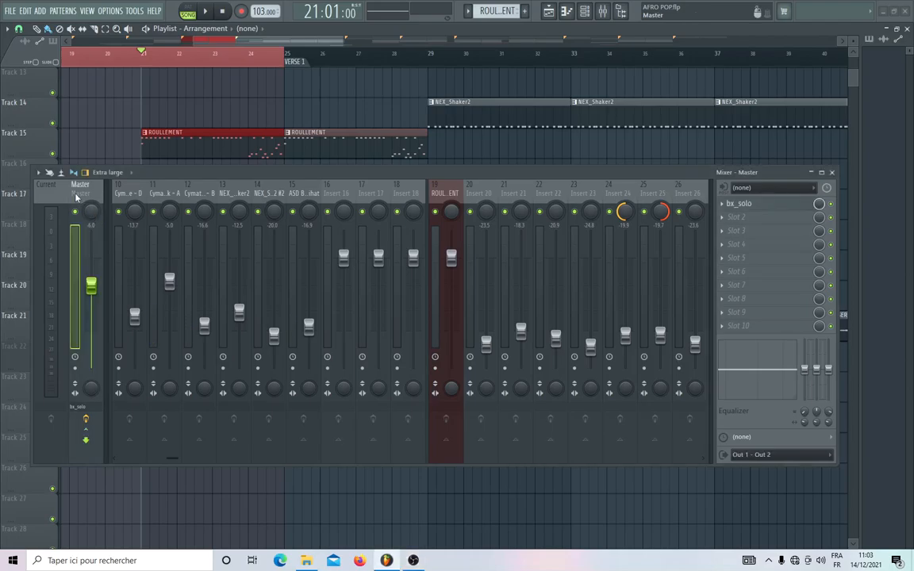
{"action": "left_click", "coordinate": [746, 206]}
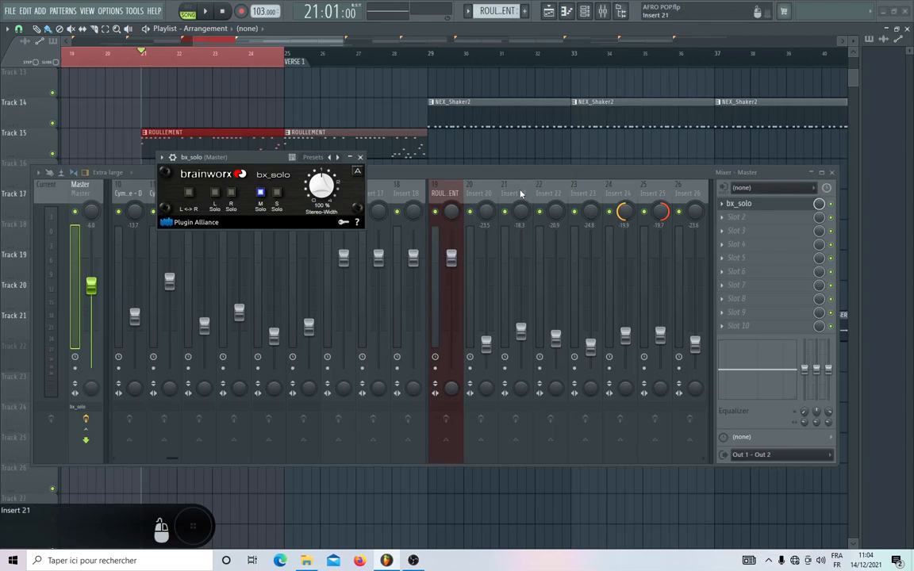
{"action": "scroll", "coordinate": [522, 193], "scroll_direction": "down", "scroll_amount": 5}
{"action": "scroll", "coordinate": [521, 192], "scroll_direction": "up", "scroll_amount": 3}
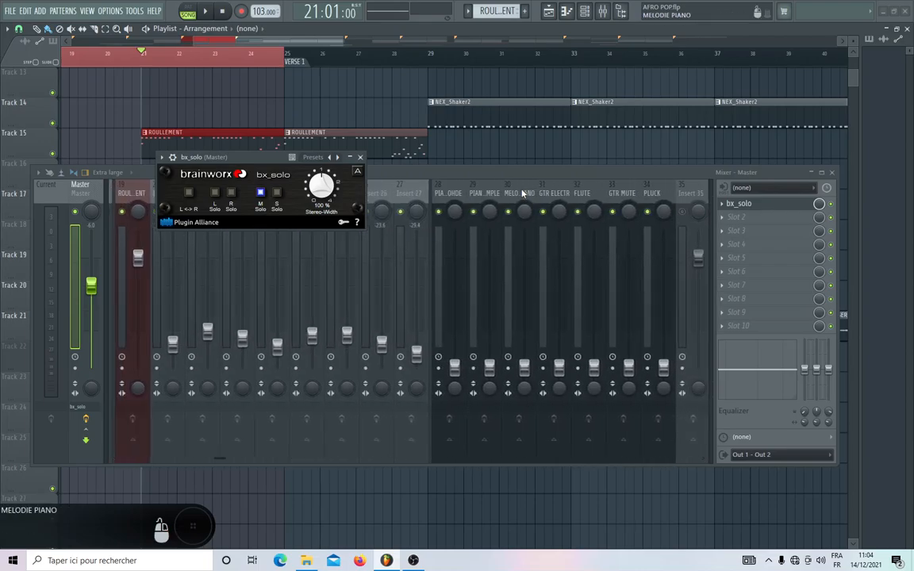
{"action": "scroll", "coordinate": [522, 193], "scroll_direction": "down", "scroll_amount": 1}
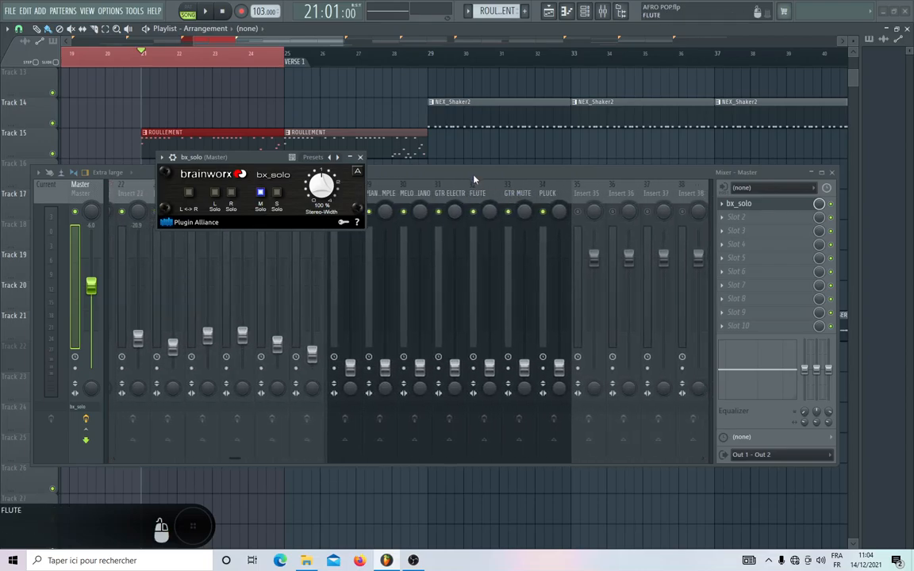
{"action": "left_click_drag", "start_coordinate": [474, 179], "coordinate": [479, 246]}
{"action": "left_click_drag", "start_coordinate": [254, 162], "coordinate": [533, 92]}
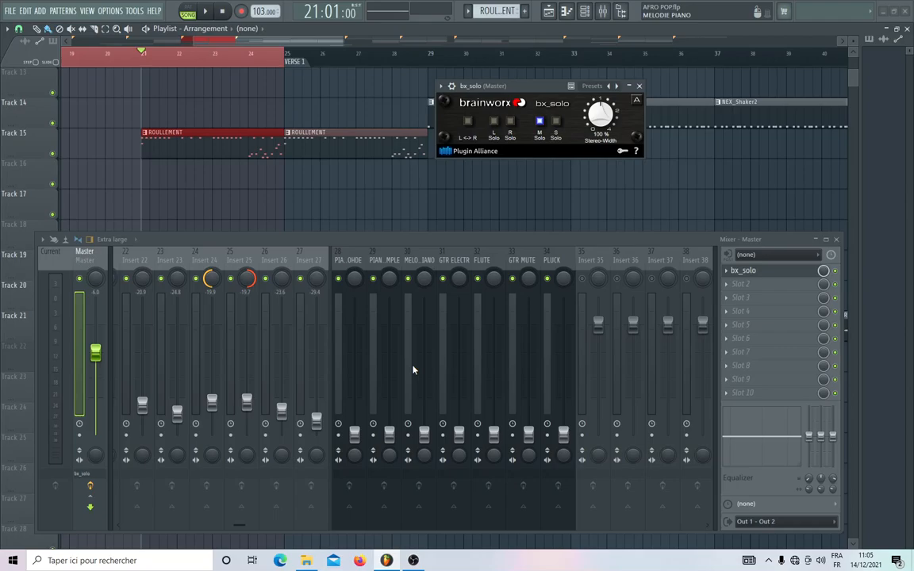
Load SPAN Plus into Slot 2 of the Master track and close its window.
{"action": "left_click", "coordinate": [743, 283]}
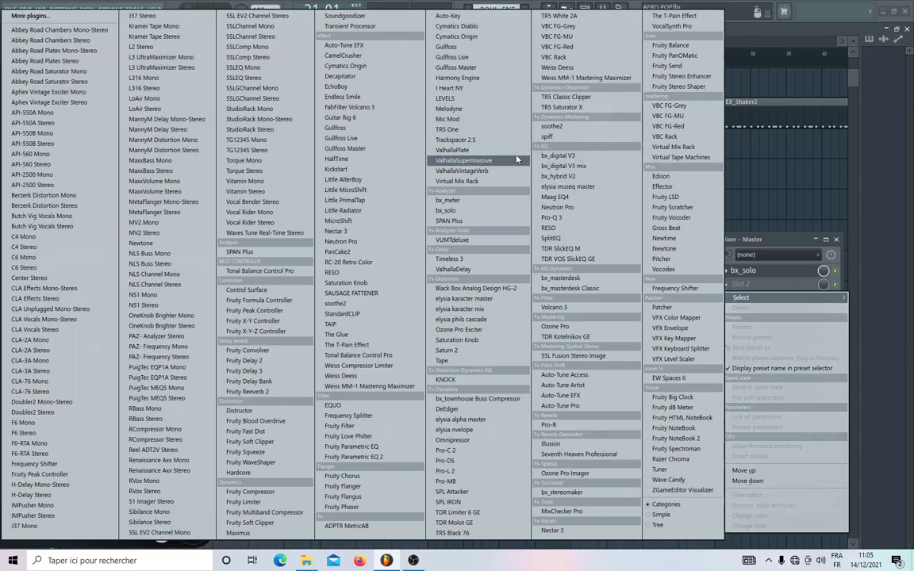
{"action": "left_click", "coordinate": [449, 221]}
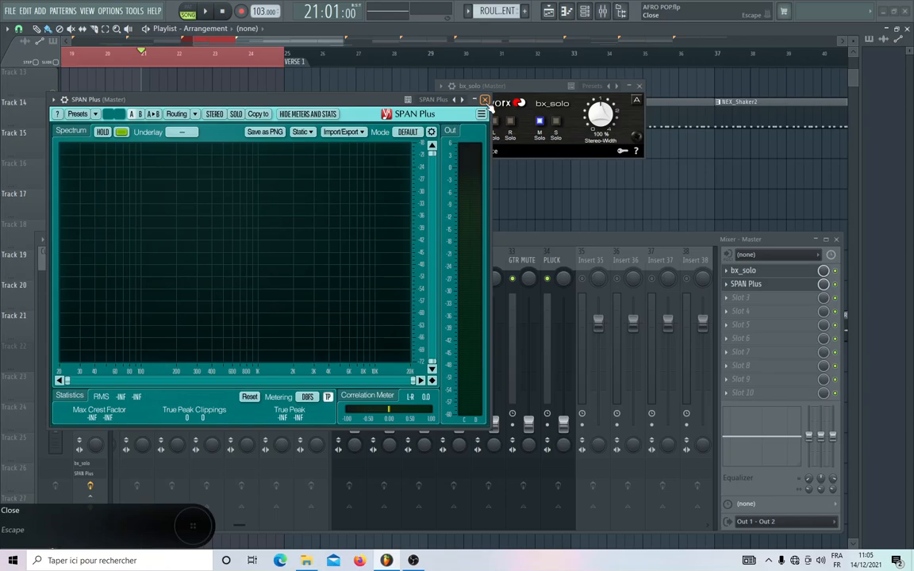
{"action": "left_click", "coordinate": [485, 100]}
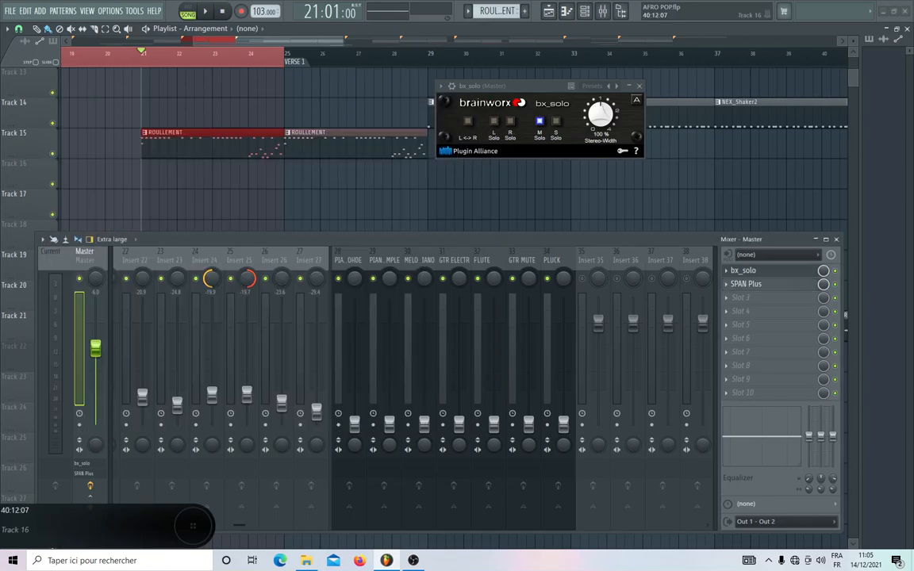
Play the arrangement and compare the mix with bx_solo's M Solo off and on.
{"action": "key", "text": "space"}
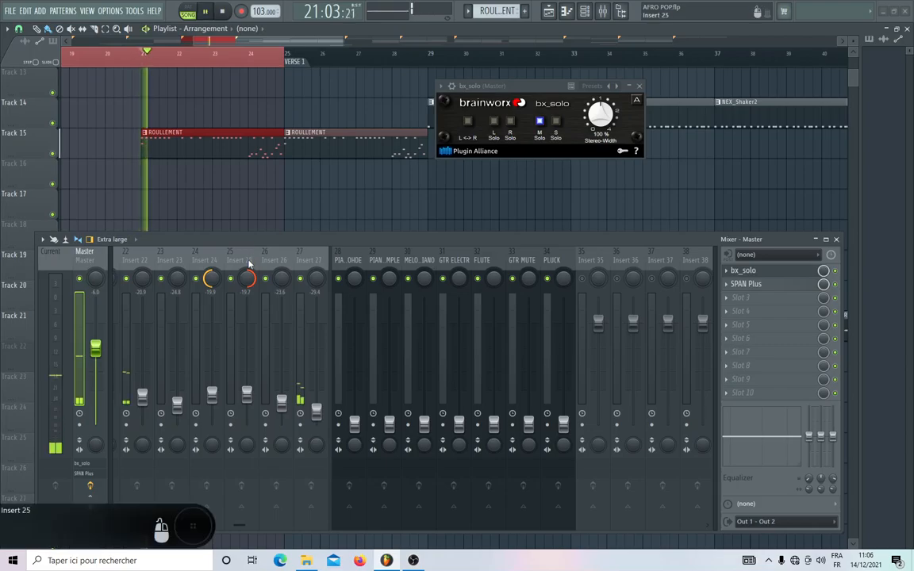
{"action": "scroll", "coordinate": [258, 262], "scroll_direction": "up", "scroll_amount": 6}
{"action": "left_click", "coordinate": [540, 124]}
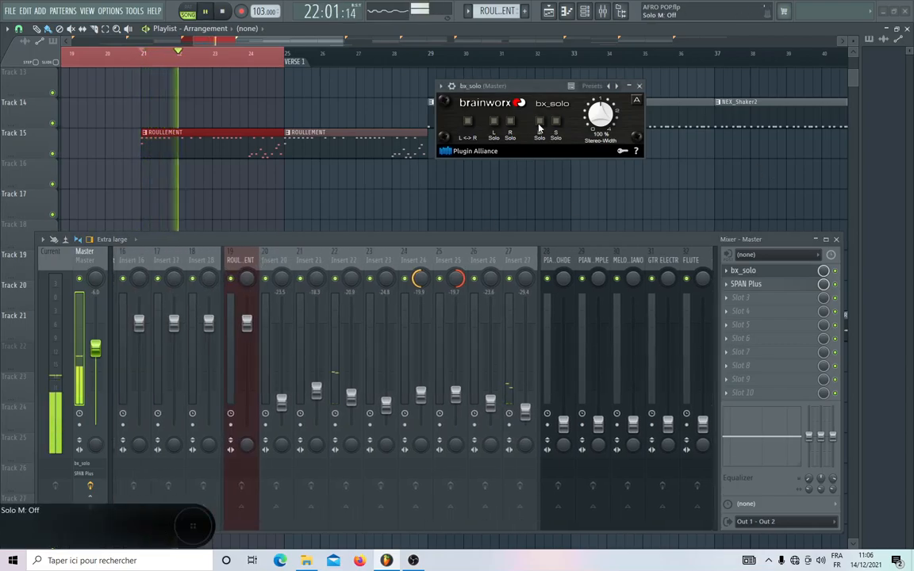
{"action": "left_click", "coordinate": [540, 126]}
Move the bx_solo window away from the middle of the playlist, clear of the mixer.
{"action": "left_click", "coordinate": [442, 87]}
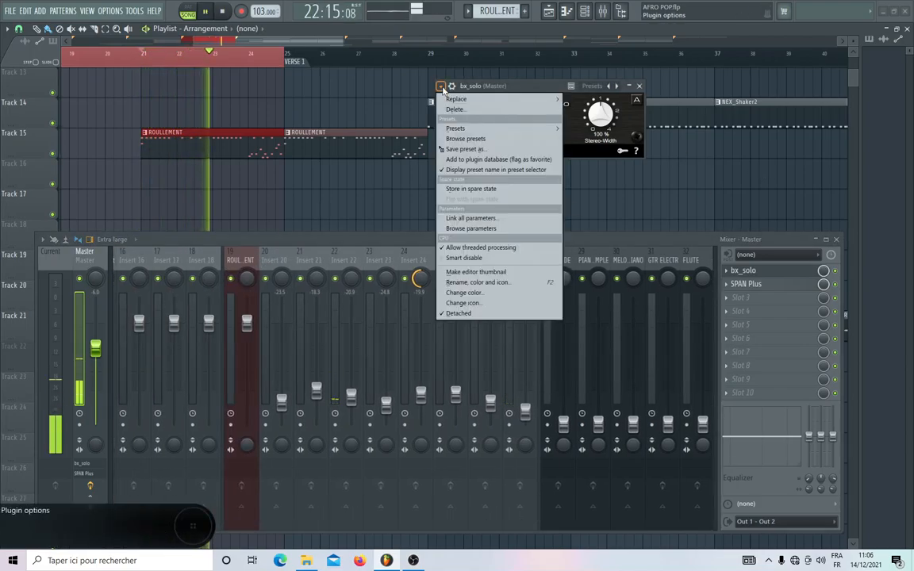
{"action": "left_click", "coordinate": [444, 88]}
{"action": "left_click_drag", "start_coordinate": [483, 93], "coordinate": [750, 42]}
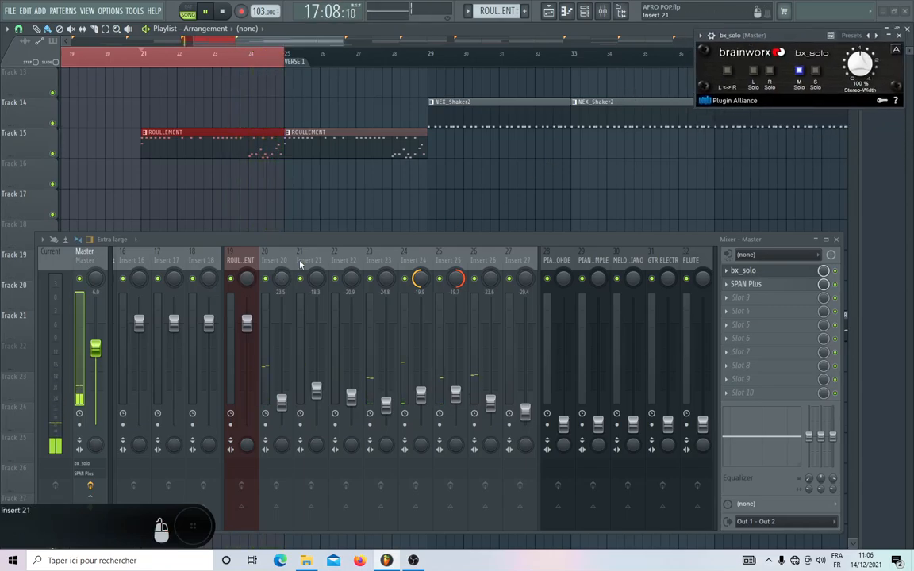
Raise the track 28 piano fader to -27.1 dB during playback and compare the mix with M Solo off and on.
{"action": "scroll", "coordinate": [304, 262], "scroll_direction": "up", "scroll_amount": 4}
{"action": "scroll", "coordinate": [303, 262], "scroll_direction": "down", "scroll_amount": 4}
{"action": "scroll", "coordinate": [303, 262], "scroll_direction": "down", "scroll_amount": 3}
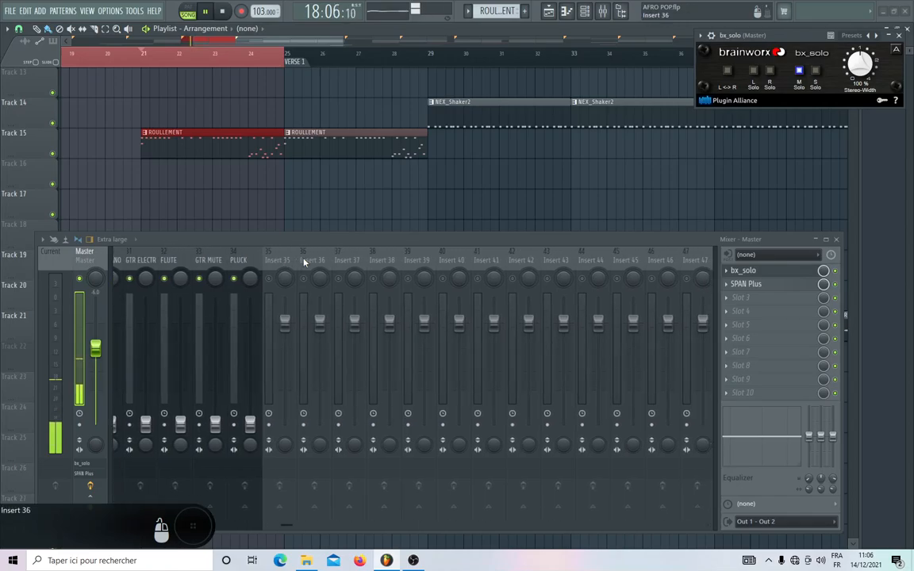
{"action": "key", "text": "space"}
{"action": "key", "text": "space"}
{"action": "left_click_drag", "start_coordinate": [250, 424], "coordinate": [250, 410]}
{"action": "left_click", "coordinate": [800, 73]}
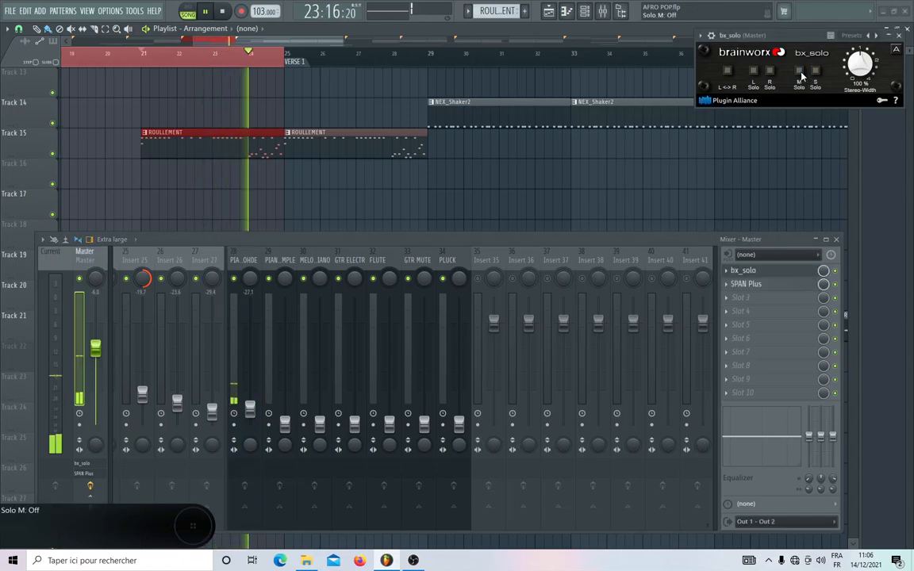
{"action": "left_click", "coordinate": [799, 73]}
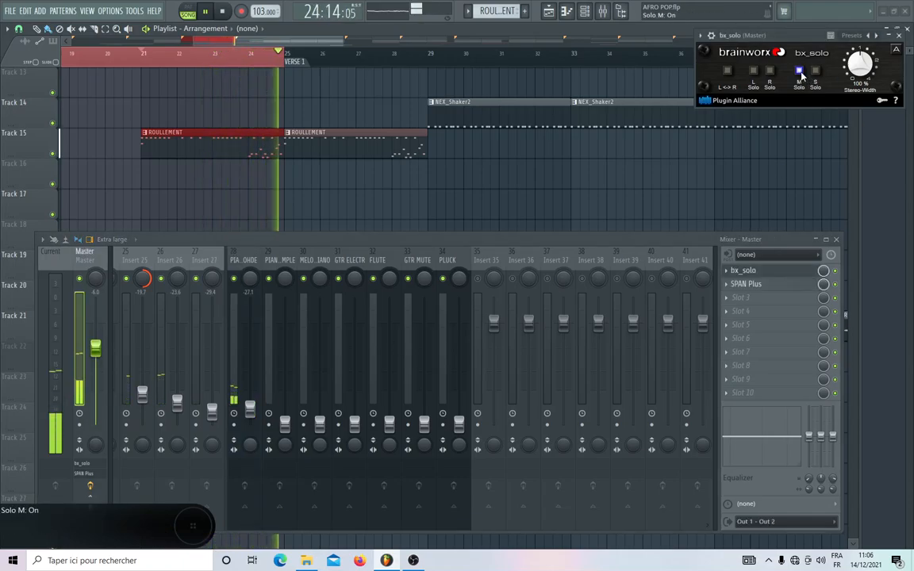
Raise the PIANO SIMPLE fader to -20.3 dB and the MELODIE PIANO fader to -20.9 dB during playback.
{"action": "left_click_drag", "start_coordinate": [289, 423], "coordinate": [290, 403]}
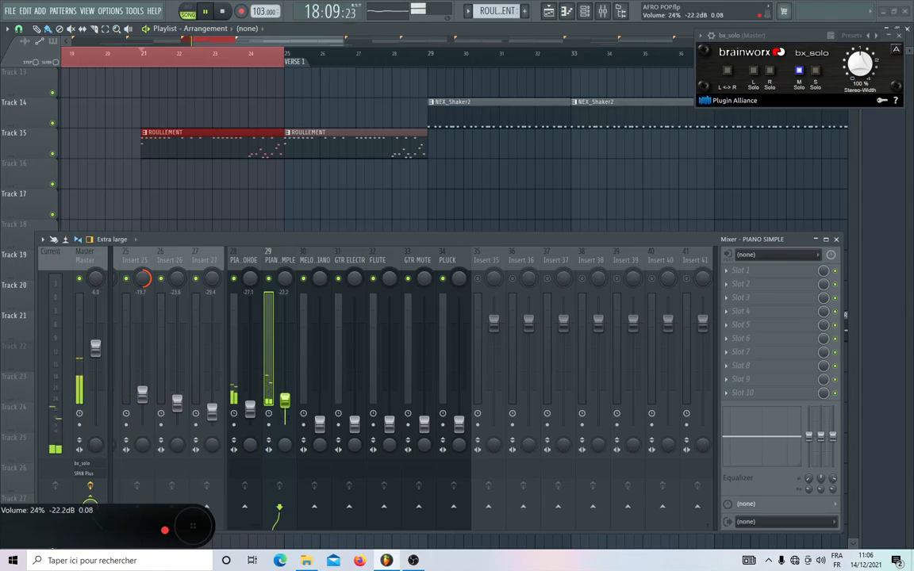
{"action": "left_click_drag", "start_coordinate": [284, 401], "coordinate": [285, 396]}
{"action": "left_click_drag", "start_coordinate": [319, 425], "coordinate": [319, 394]}
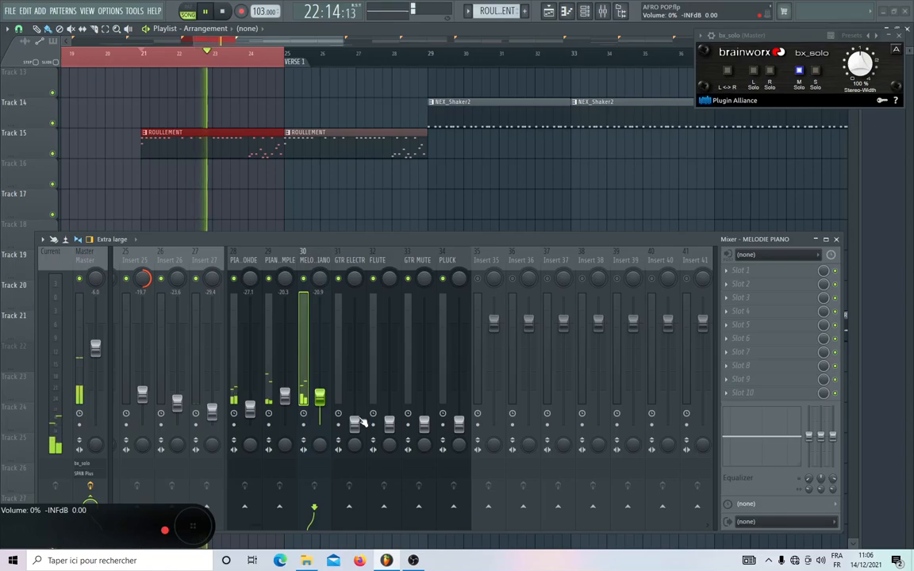
Raise the GTR ELECTR fader to -19.1 dB and the FLUTE fader to -22.5 dB while the arrangement plays.
{"action": "left_click_drag", "start_coordinate": [355, 422], "coordinate": [355, 394]}
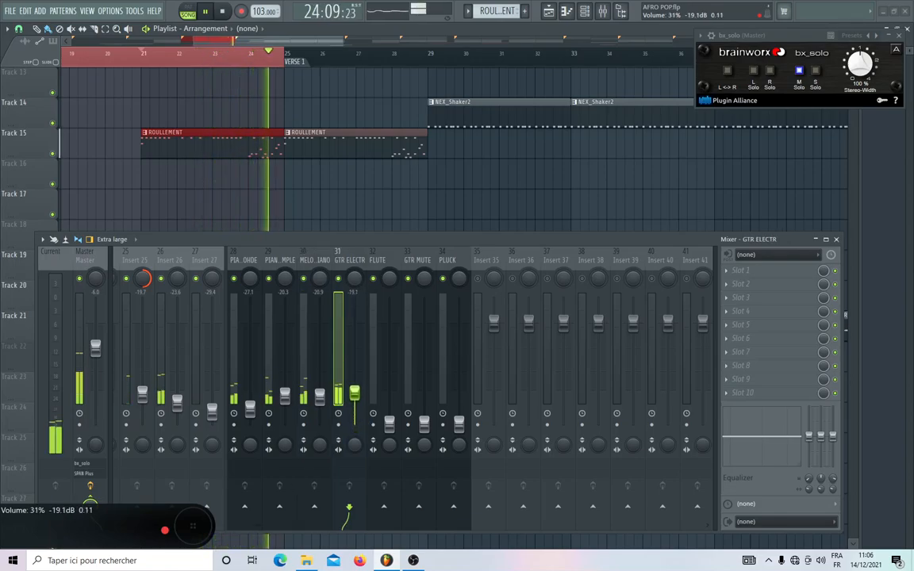
{"action": "scroll", "coordinate": [414, 263], "scroll_direction": "up", "scroll_amount": 6}
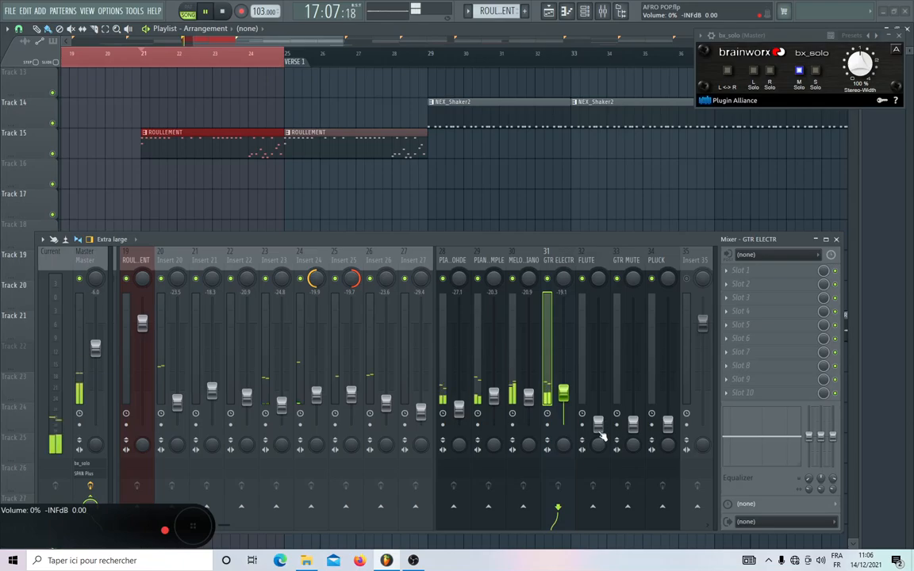
{"action": "left_click_drag", "start_coordinate": [598, 427], "coordinate": [599, 400]}
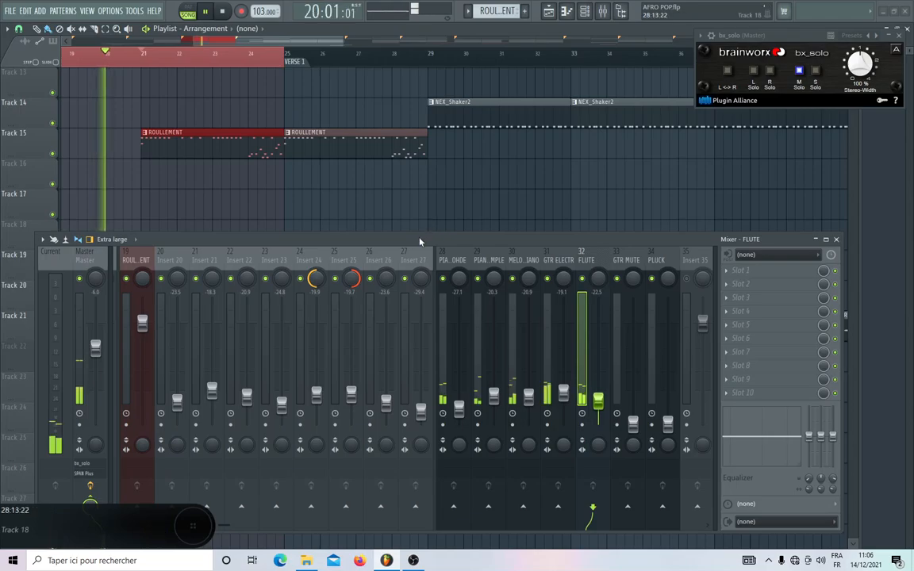
{"action": "key", "text": "space"}
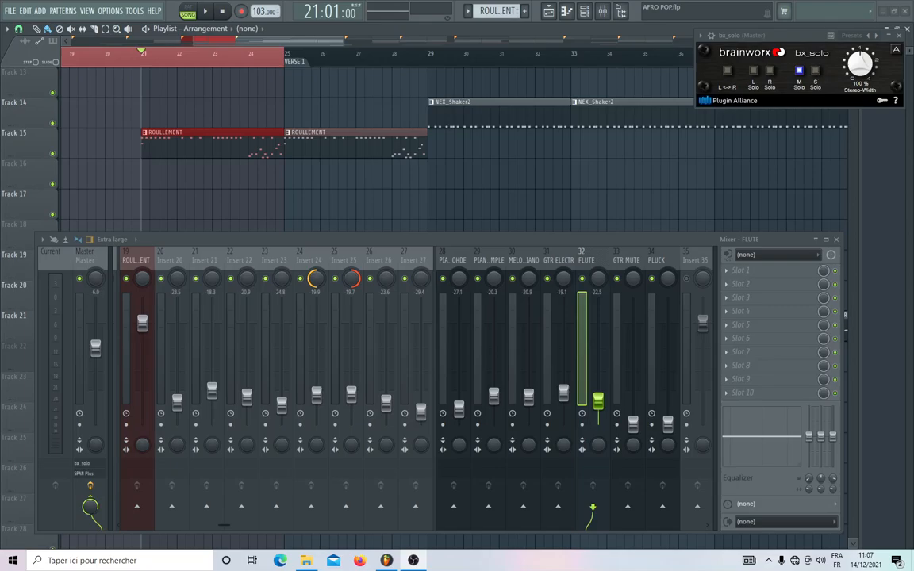
{"action": "key", "text": "space"}
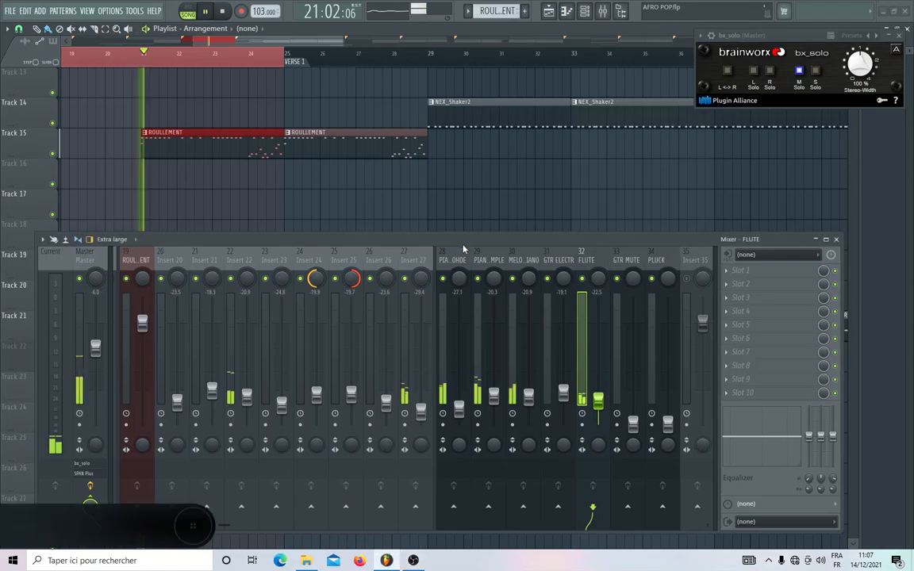
Raise the GTR MUTE fader to -22.9 dB and the PLUCK fader to -21.6 dB during playback.
{"action": "scroll", "coordinate": [484, 256], "scroll_direction": "down", "scroll_amount": 3}
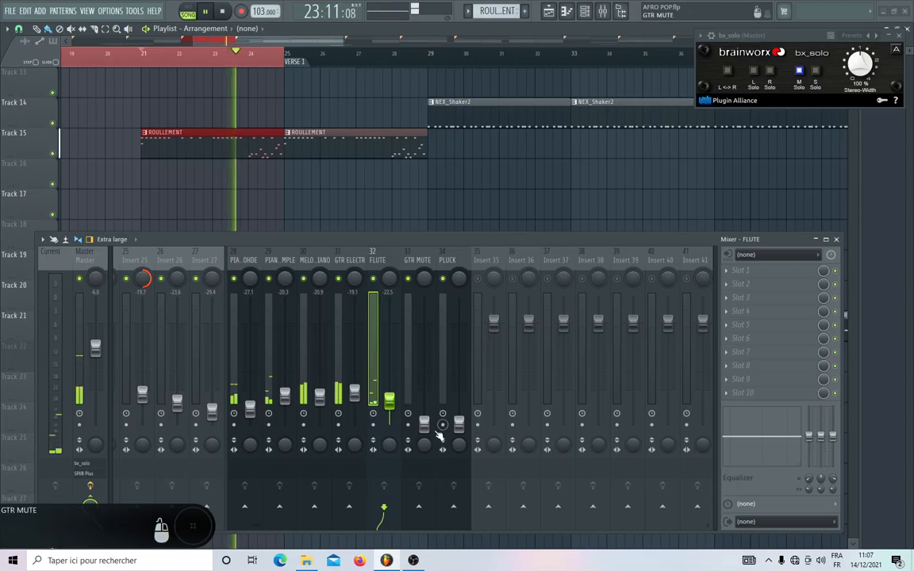
{"action": "left_click_drag", "start_coordinate": [424, 424], "coordinate": [424, 396]}
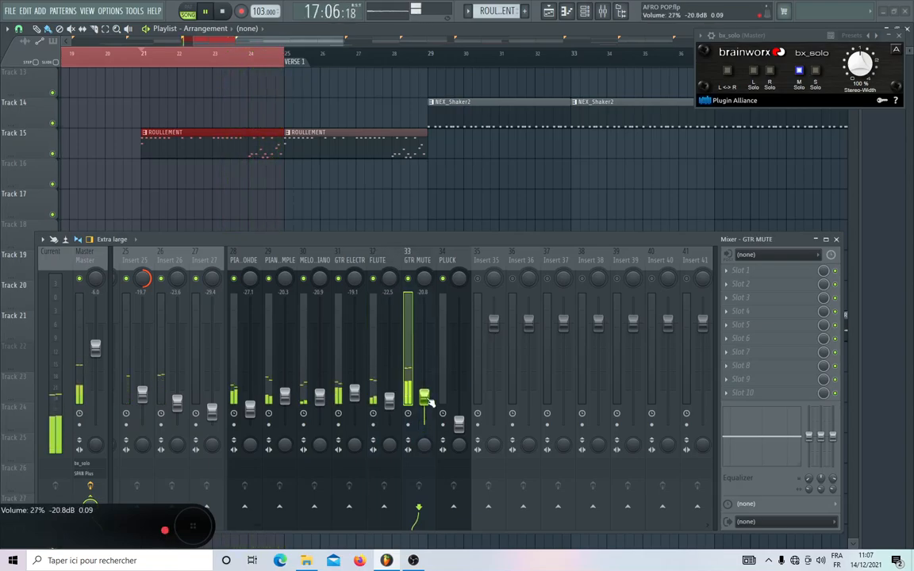
{"action": "left_click_drag", "start_coordinate": [426, 403], "coordinate": [426, 404]}
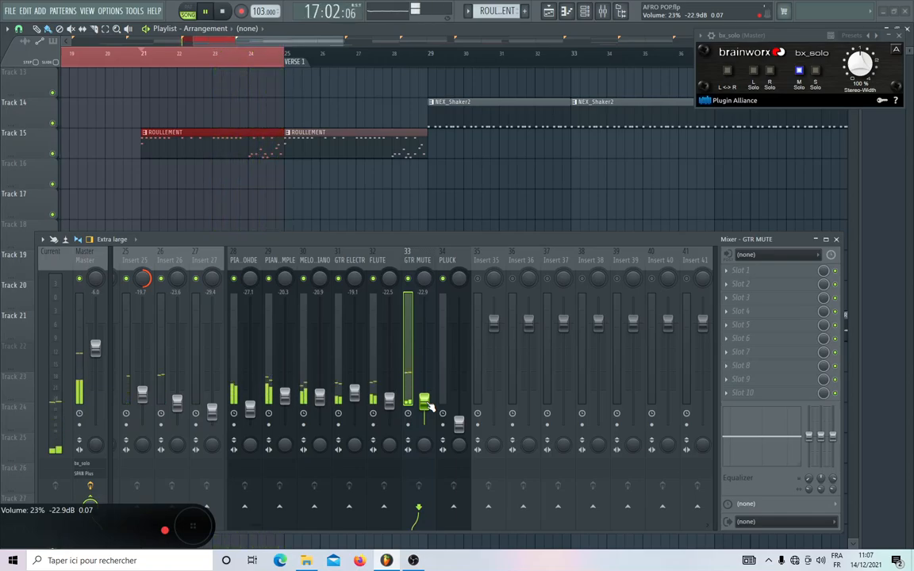
{"action": "left_click_drag", "start_coordinate": [458, 424], "coordinate": [458, 398]}
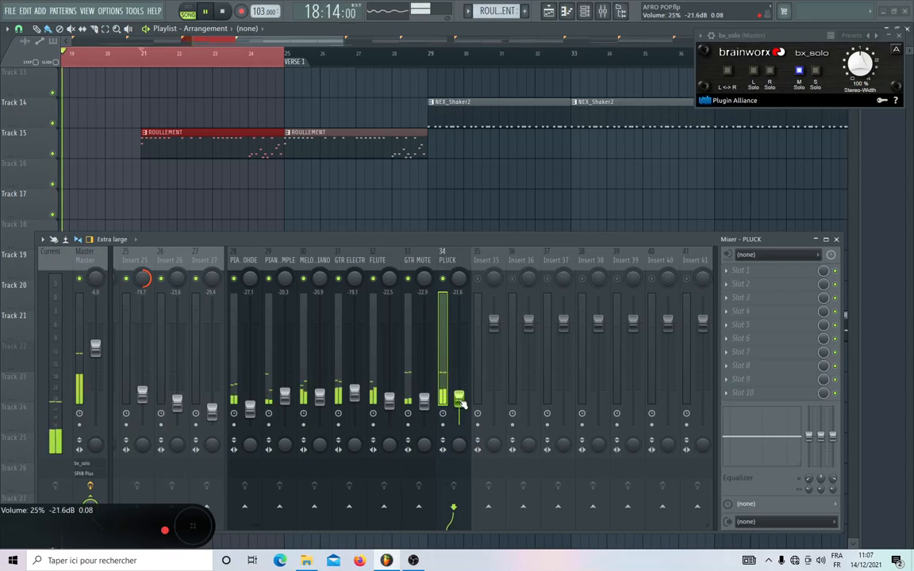
Solo the PLUCK playlist track and switch bx_solo from M Solo to S Solo to hear its side signal.
{"action": "scroll", "coordinate": [186, 190], "scroll_direction": "up", "scroll_amount": 4}
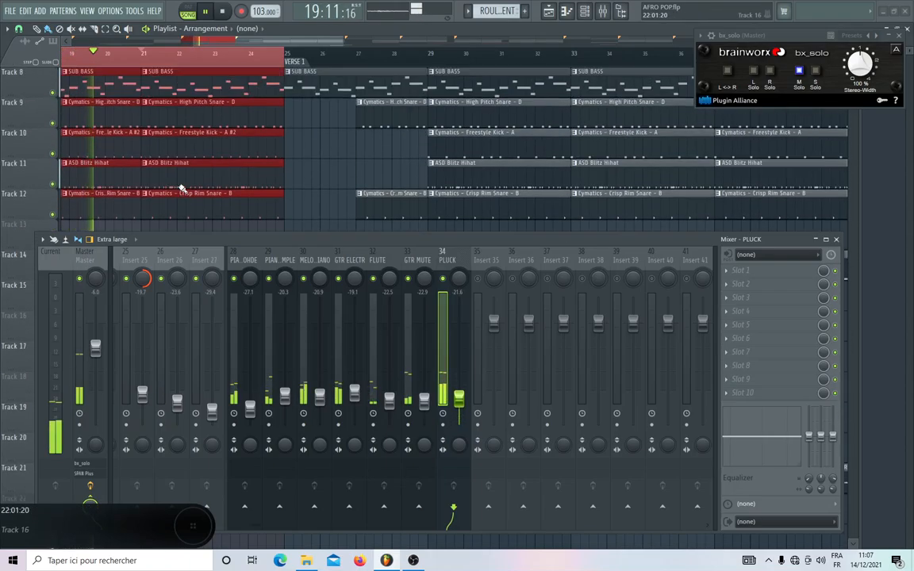
{"action": "scroll", "coordinate": [181, 189], "scroll_direction": "up", "scroll_amount": 3}
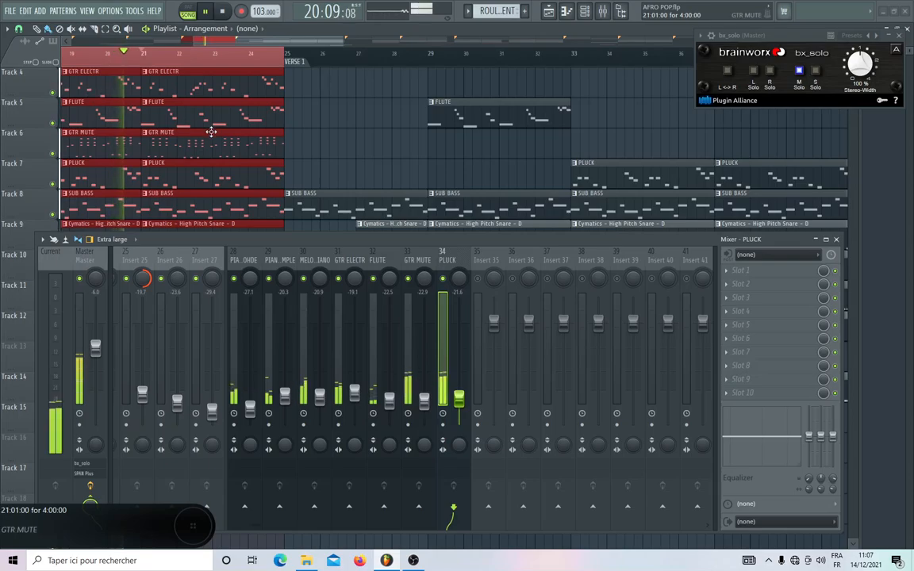
{"action": "left_click_drag", "start_coordinate": [237, 40], "coordinate": [194, 67]}
{"action": "scroll", "coordinate": [409, 124], "scroll_direction": "down", "scroll_amount": 1}
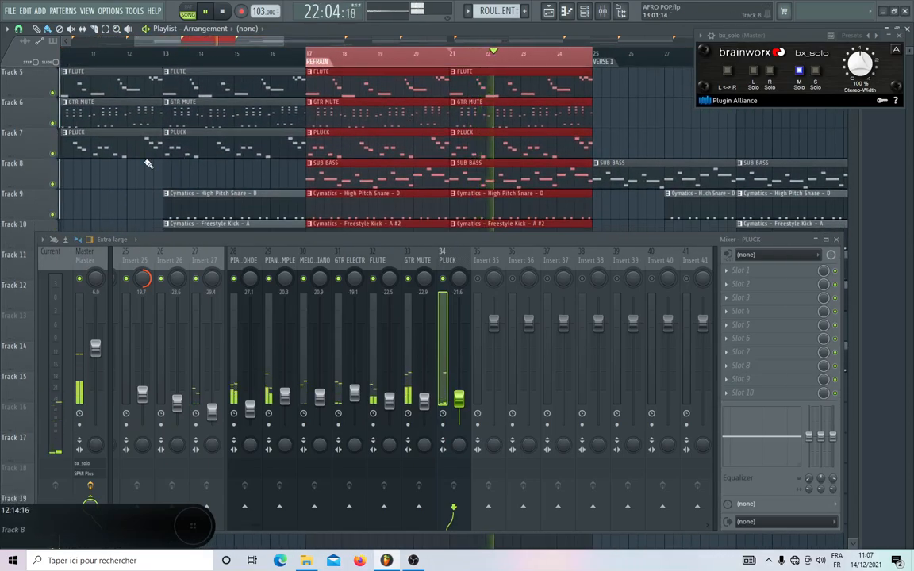
{"action": "right_click", "coordinate": [52, 153]}
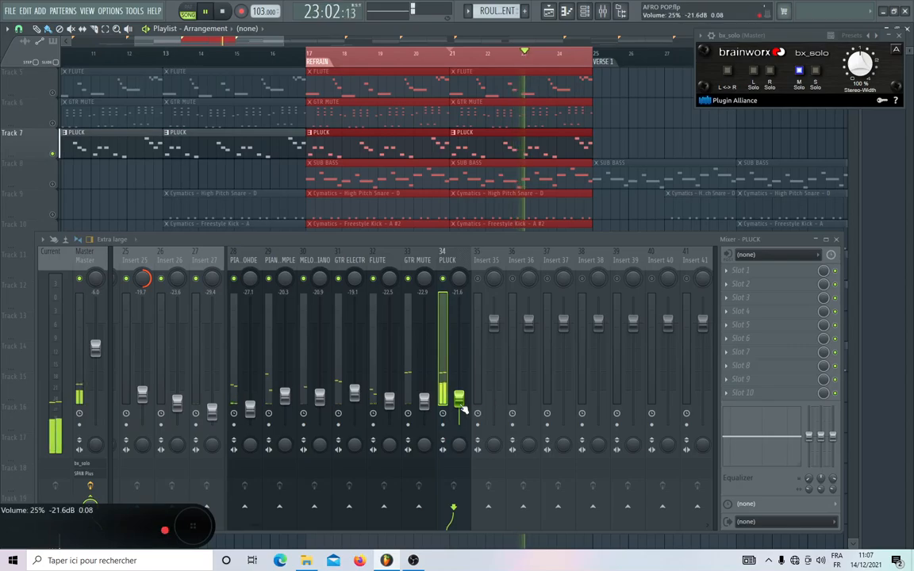
{"action": "left_click", "coordinate": [798, 72]}
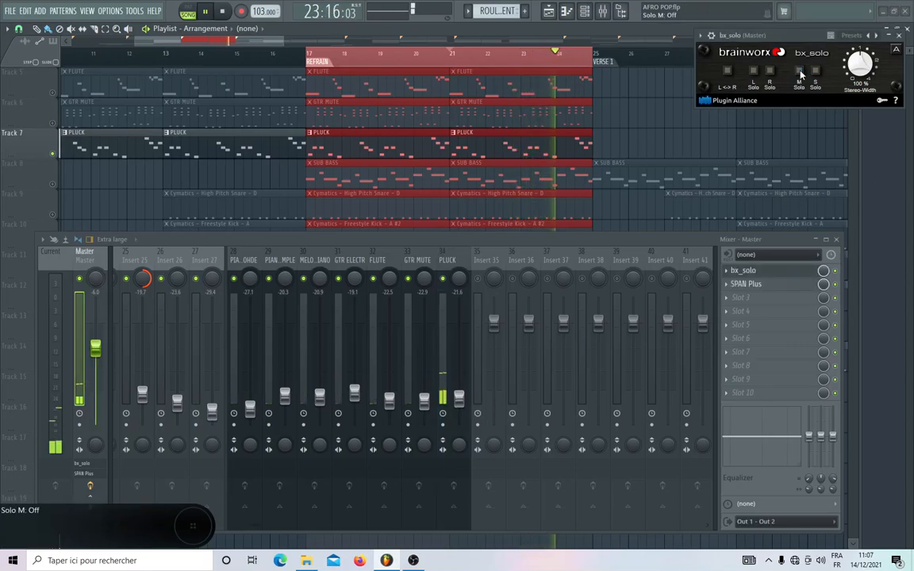
{"action": "left_click", "coordinate": [815, 72]}
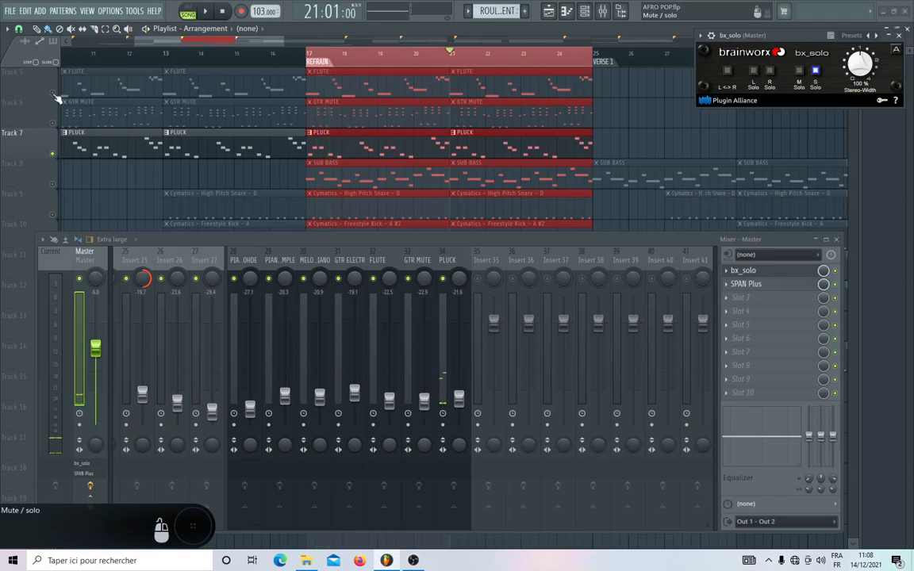
Solo the FLUTE playlist track, compare it with S Solo off and on, and restore all tracks with S Solo off.
{"action": "right_click", "coordinate": [53, 92]}
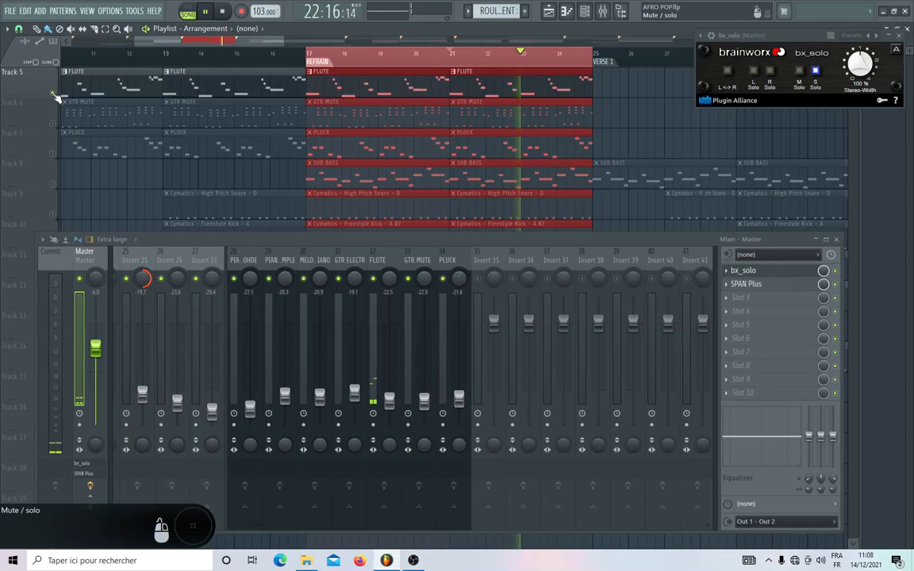
{"action": "left_click", "coordinate": [814, 71]}
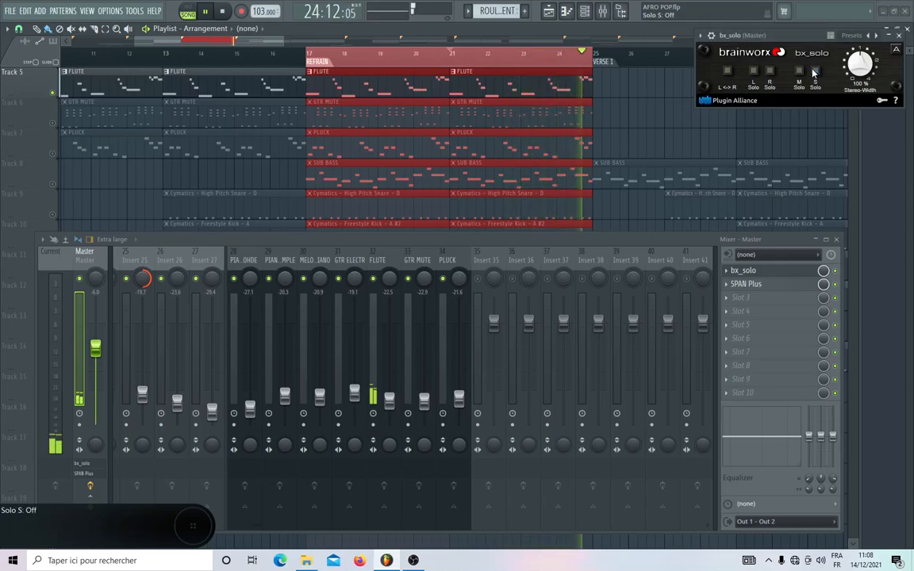
{"action": "left_click", "coordinate": [814, 73]}
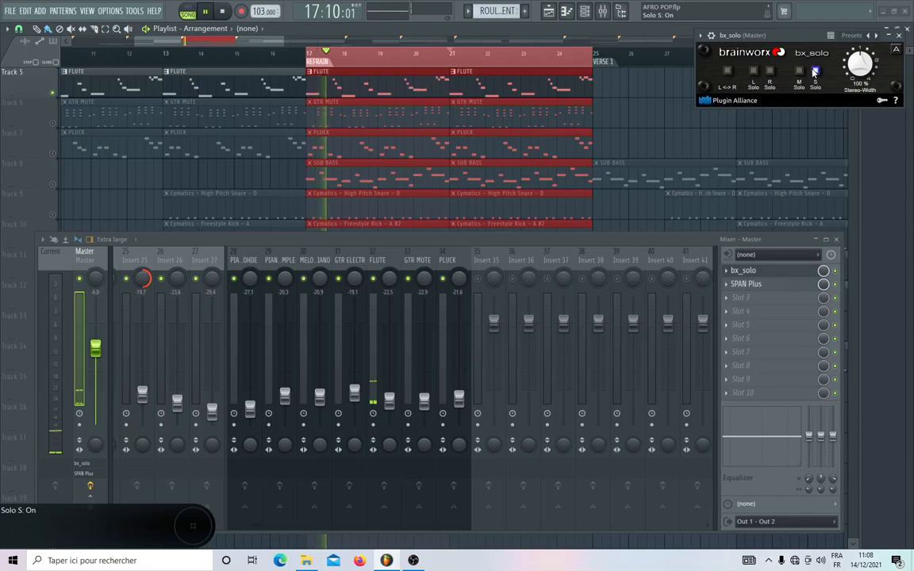
{"action": "right_click", "coordinate": [53, 93]}
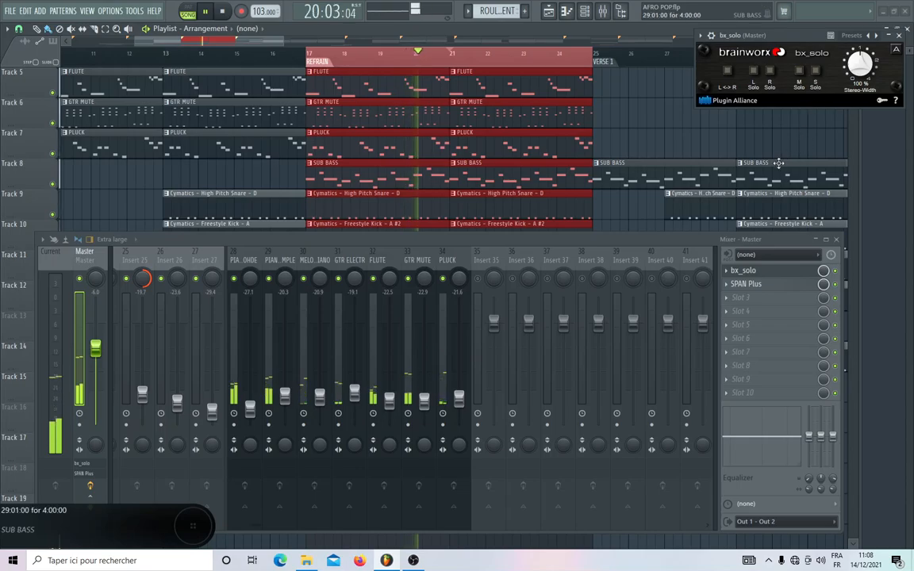
Raise the SUB BASS fader to -22.5 dB while the refrain plays.
{"action": "scroll", "coordinate": [421, 262], "scroll_direction": "left", "scroll_amount": 5}
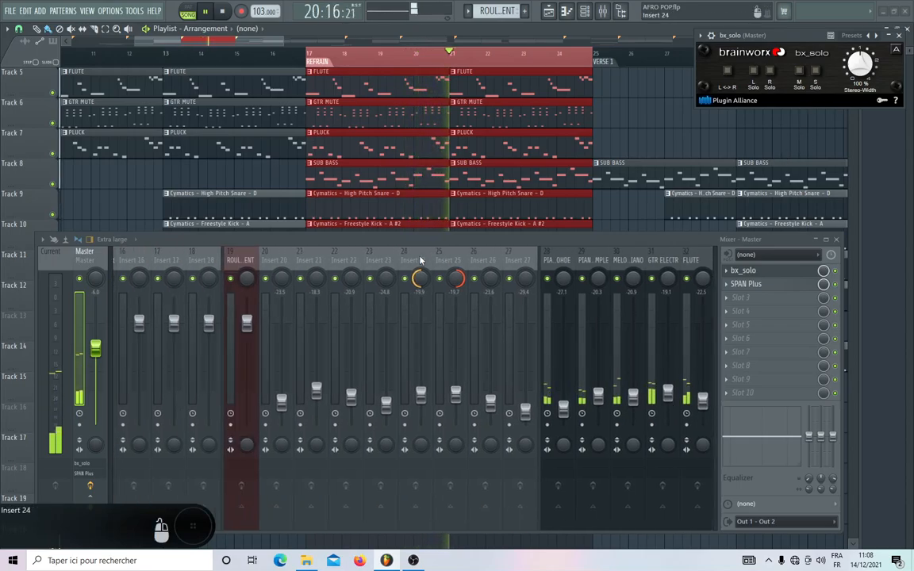
{"action": "scroll", "coordinate": [421, 261], "scroll_direction": "up", "scroll_amount": 4}
{"action": "scroll", "coordinate": [422, 261], "scroll_direction": "down", "scroll_amount": 4}
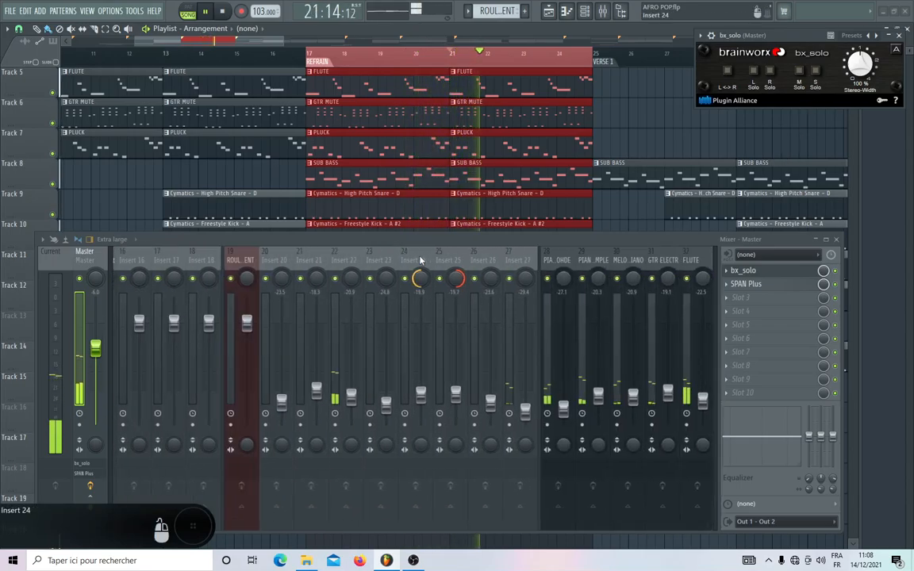
{"action": "scroll", "coordinate": [420, 260], "scroll_direction": "down", "scroll_amount": 4}
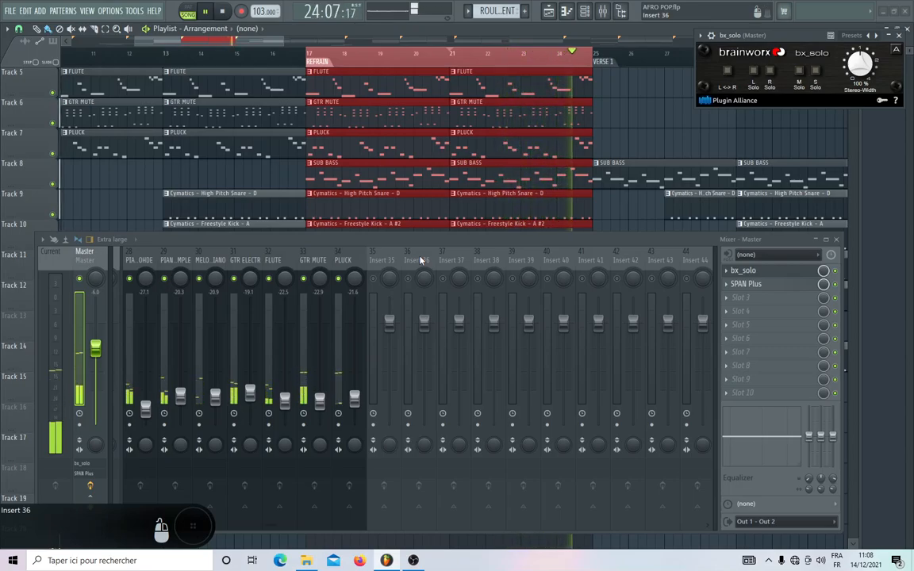
{"action": "scroll", "coordinate": [421, 260], "scroll_direction": "up", "scroll_amount": 7}
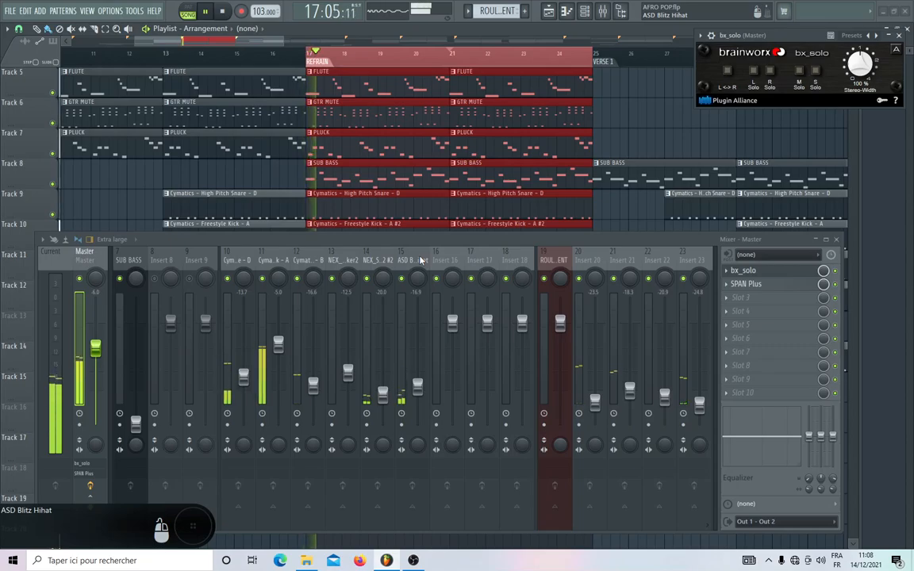
{"action": "scroll", "coordinate": [420, 260], "scroll_direction": "up", "scroll_amount": 3}
{"action": "left_click", "coordinate": [344, 424]}
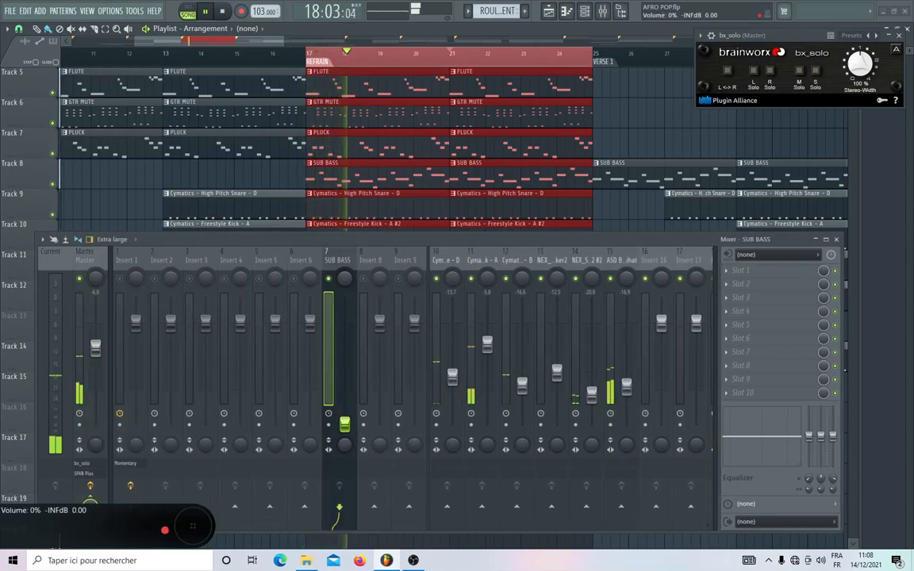
{"action": "left_click_drag", "start_coordinate": [344, 424], "coordinate": [345, 400]}
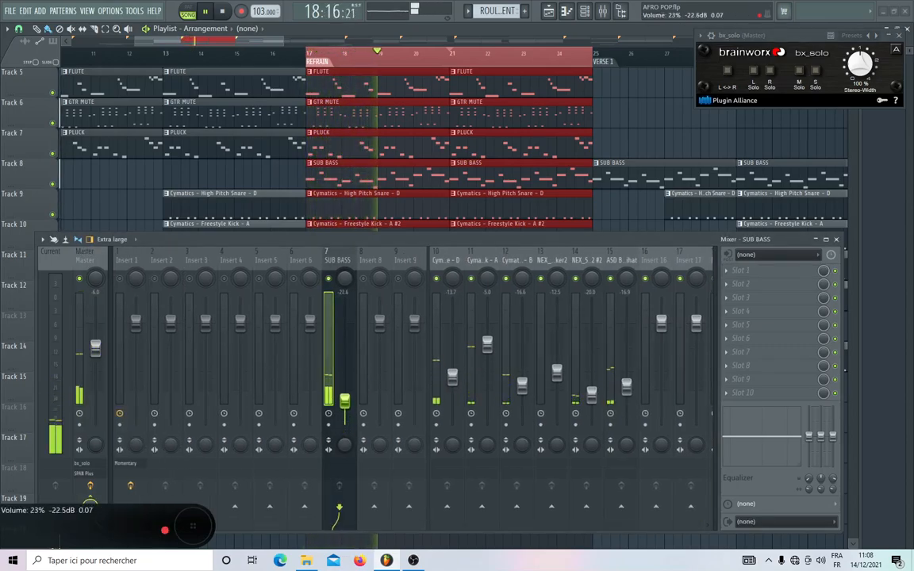
Set the stereo separation to 100% merged on the SUB BASS, Freestyle Kick and High Pitch Snare mixer tracks.
{"action": "left_click_drag", "start_coordinate": [345, 450], "coordinate": [345, 409]}
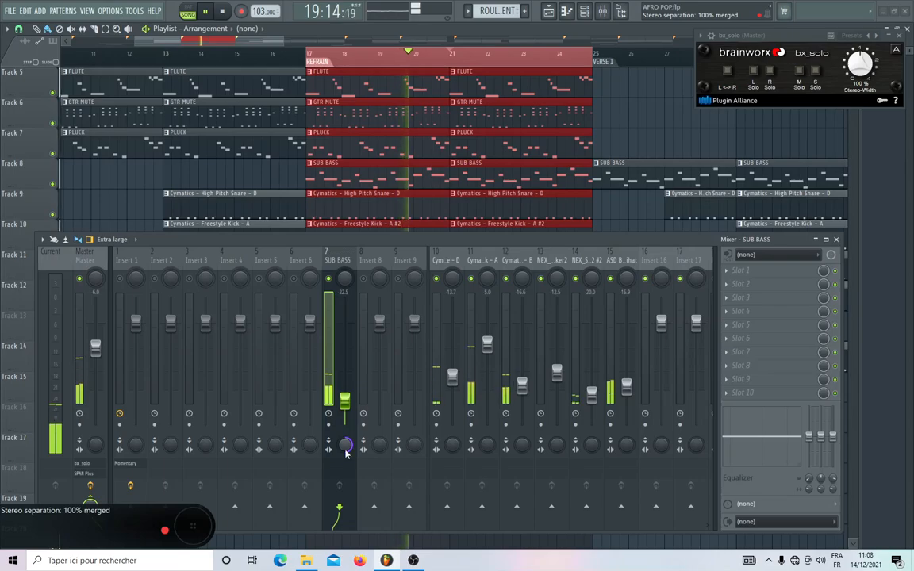
{"action": "left_click_drag", "start_coordinate": [488, 449], "coordinate": [488, 408]}
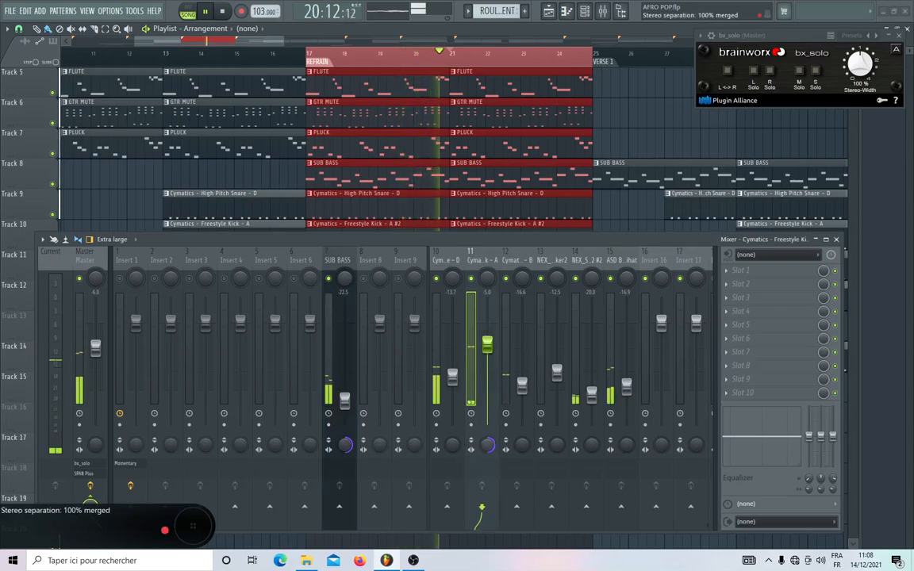
{"action": "left_click_drag", "start_coordinate": [453, 449], "coordinate": [453, 408]}
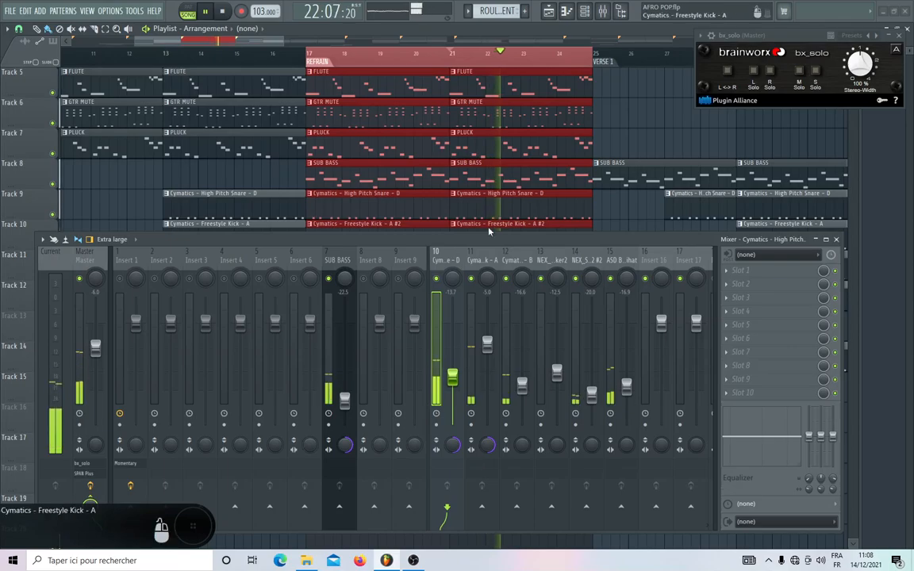
Reset the master fader to its default level and play the refrain to check the full mix, stopping playback at the end.
{"action": "scroll", "coordinate": [505, 251], "scroll_direction": "right", "scroll_amount": 9}
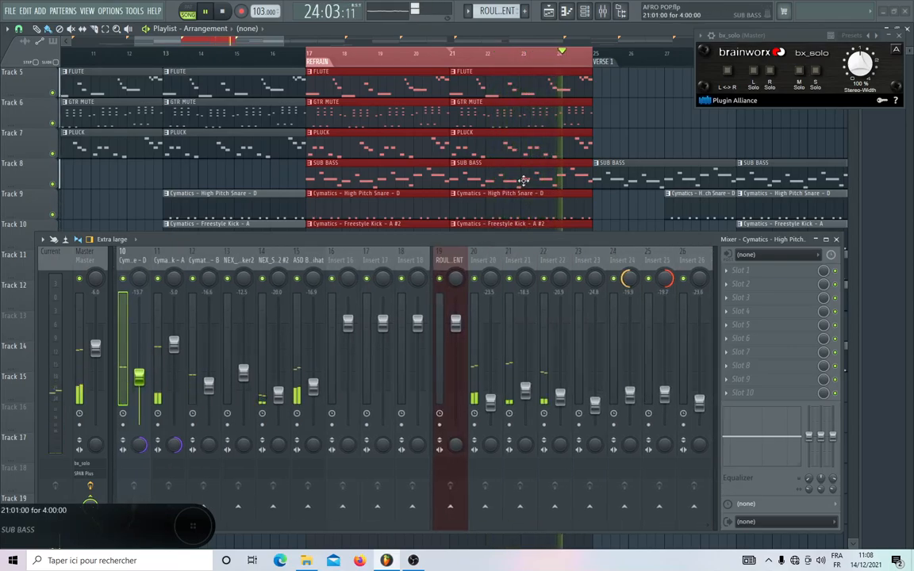
{"action": "scroll", "coordinate": [520, 180], "scroll_direction": "down", "scroll_amount": 5}
{"action": "scroll", "coordinate": [524, 181], "scroll_direction": "down", "scroll_amount": 3}
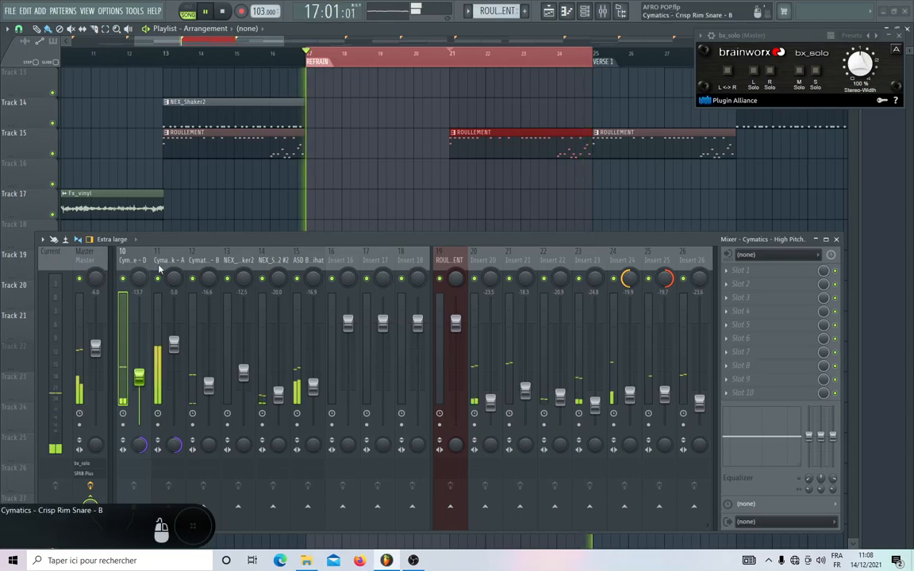
{"action": "key", "text": "space"}
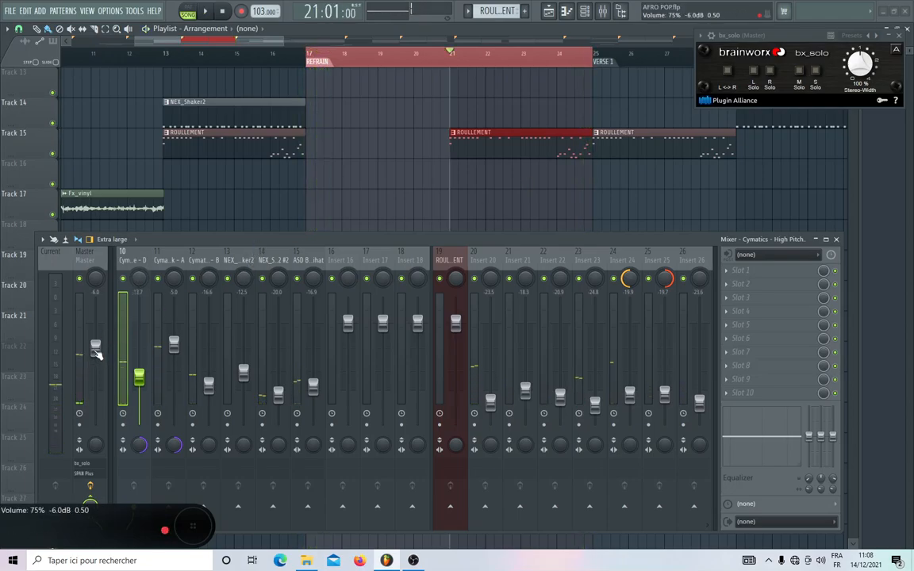
{"action": "right_click", "coordinate": [97, 353]}
{"action": "left_click", "coordinate": [105, 357]}
{"action": "key", "text": "space"}
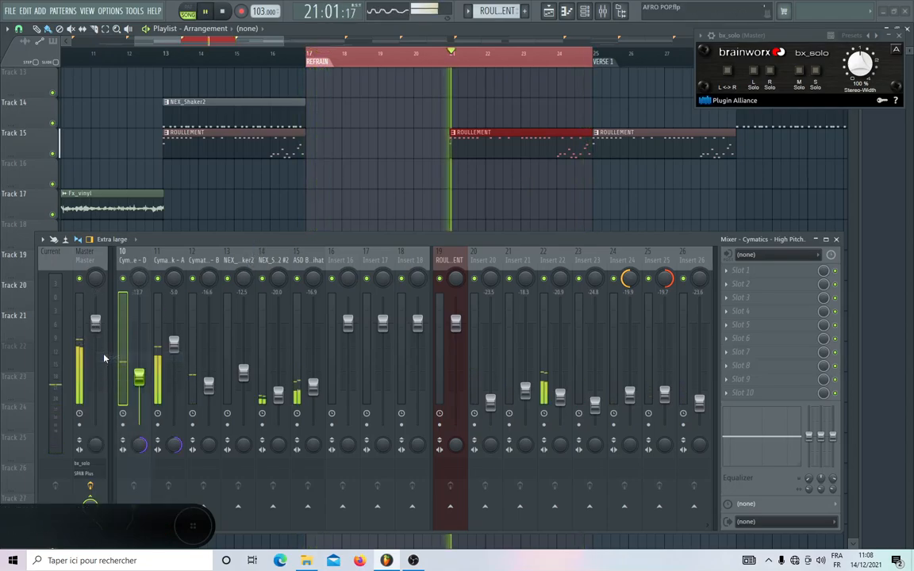
{"action": "left_click", "coordinate": [75, 262]}
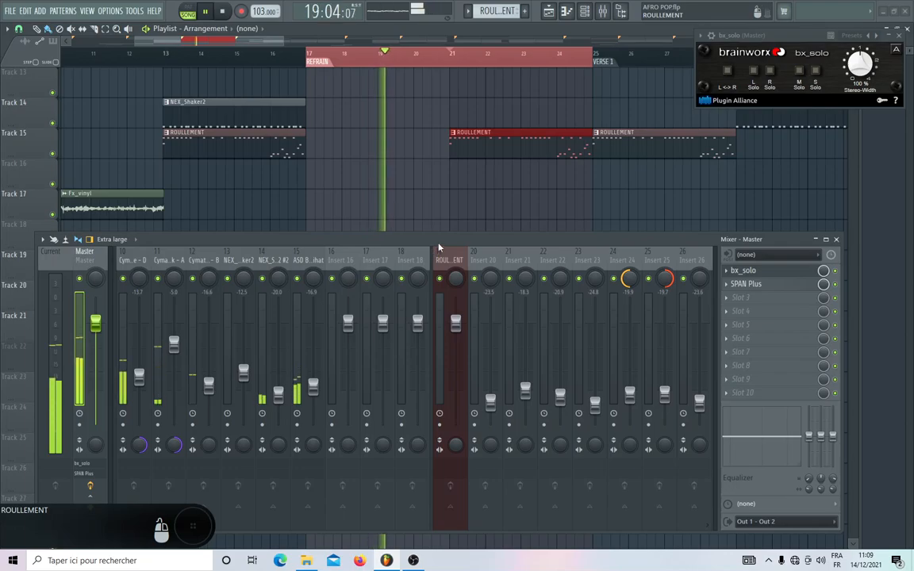
{"action": "key", "text": "space"}
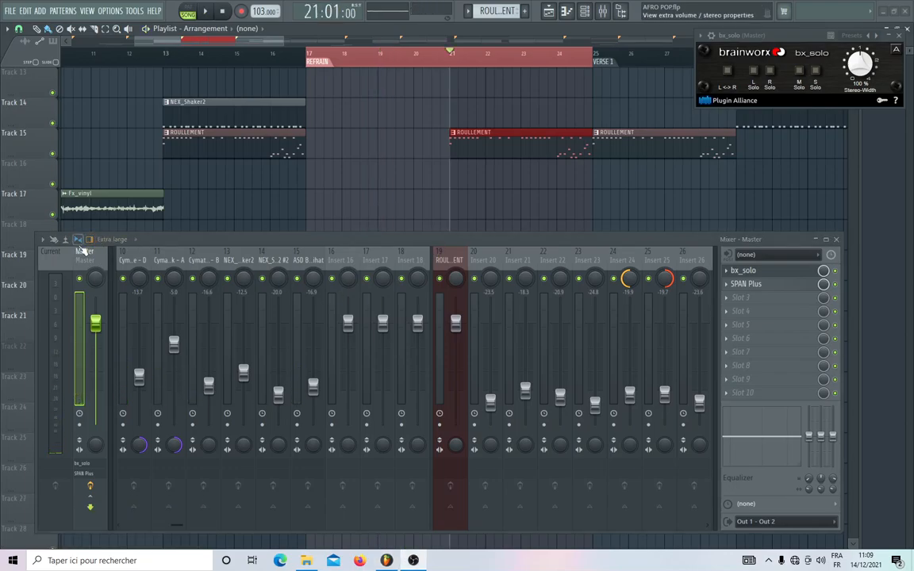
{"action": "left_click", "coordinate": [80, 346]}
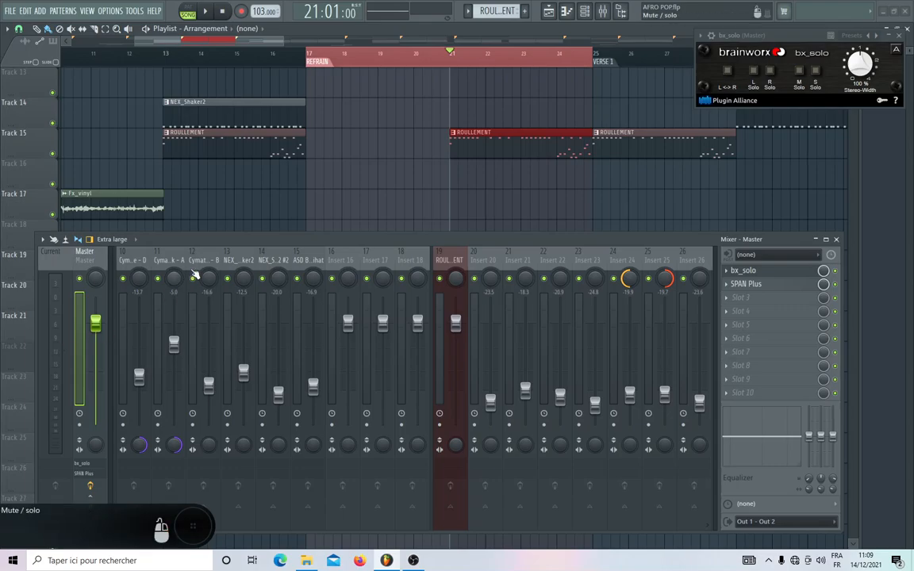
Play the refrain with M Solo turned on in the master's bx_solo, check the mixer tracks in mono, and stop playback.
{"action": "scroll", "coordinate": [195, 262], "scroll_direction": "left", "scroll_amount": 3}
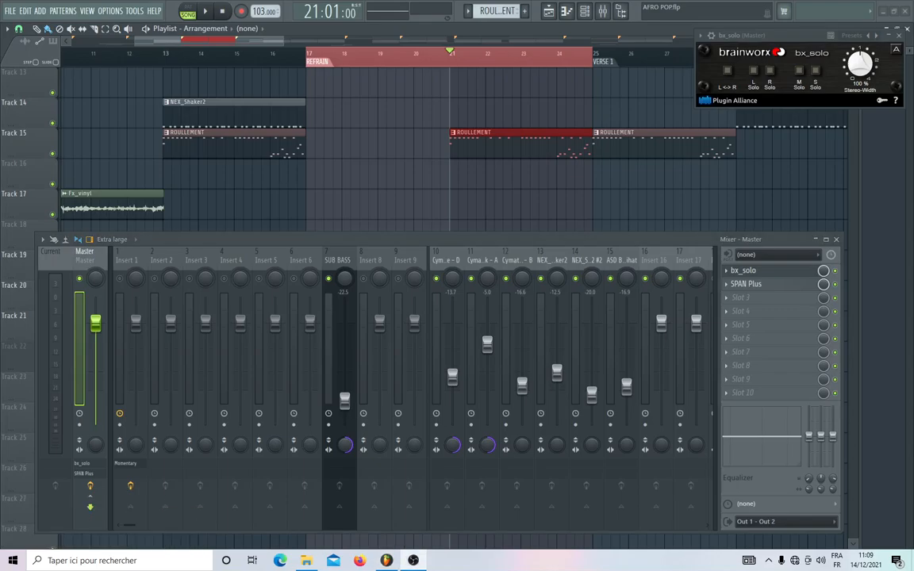
{"action": "key", "text": "space"}
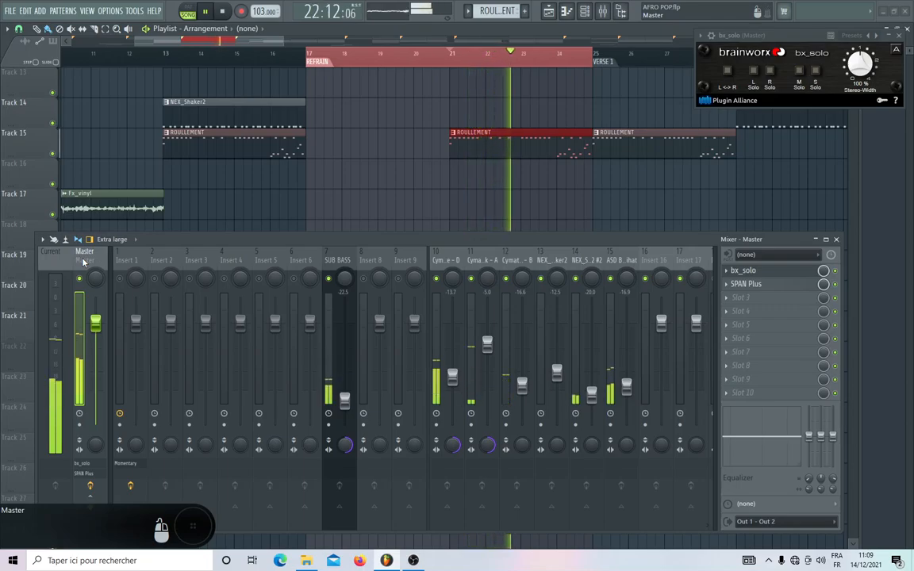
{"action": "left_click", "coordinate": [799, 70]}
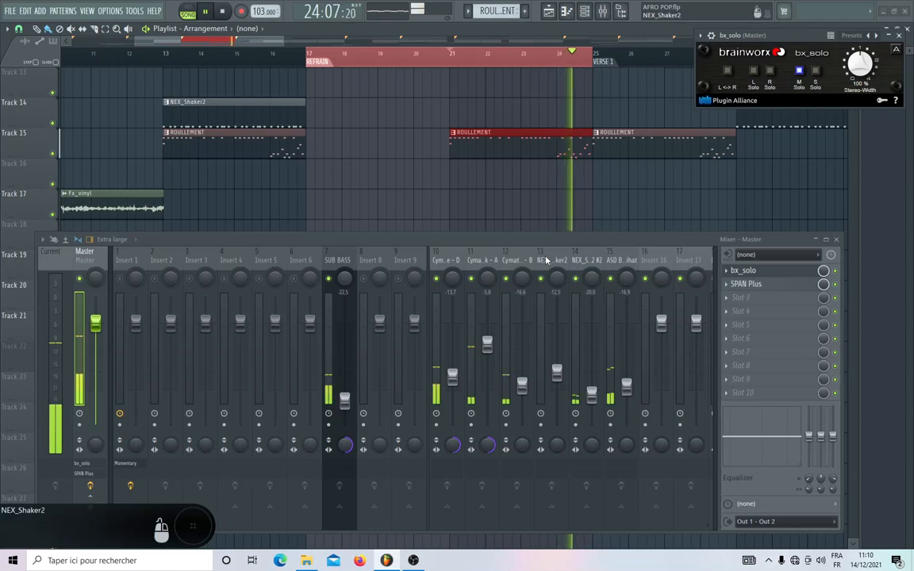
{"action": "scroll", "coordinate": [547, 249], "scroll_direction": "down", "scroll_amount": 3}
{"action": "scroll", "coordinate": [545, 260], "scroll_direction": "down", "scroll_amount": 3}
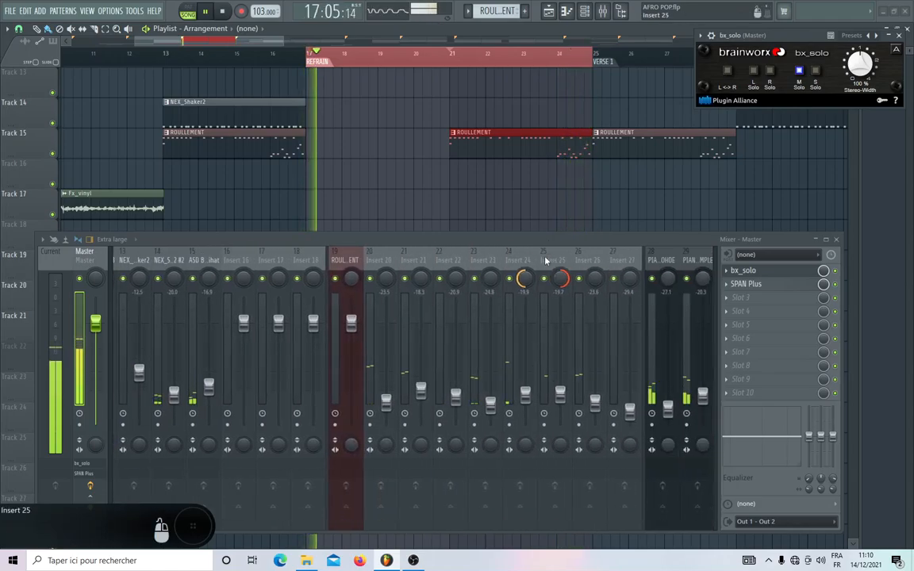
{"action": "scroll", "coordinate": [545, 260], "scroll_direction": "down", "scroll_amount": 3}
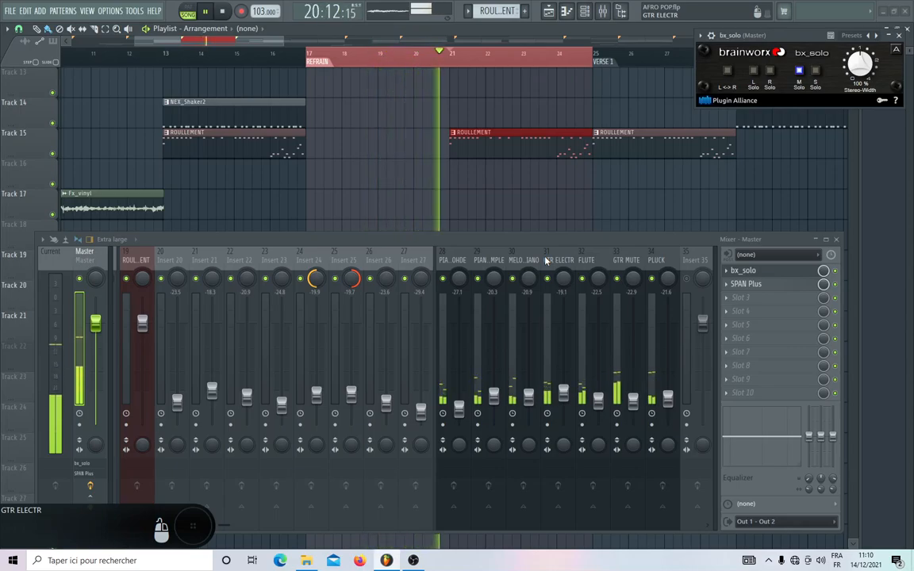
{"action": "scroll", "coordinate": [544, 260], "scroll_direction": "down", "scroll_amount": 3}
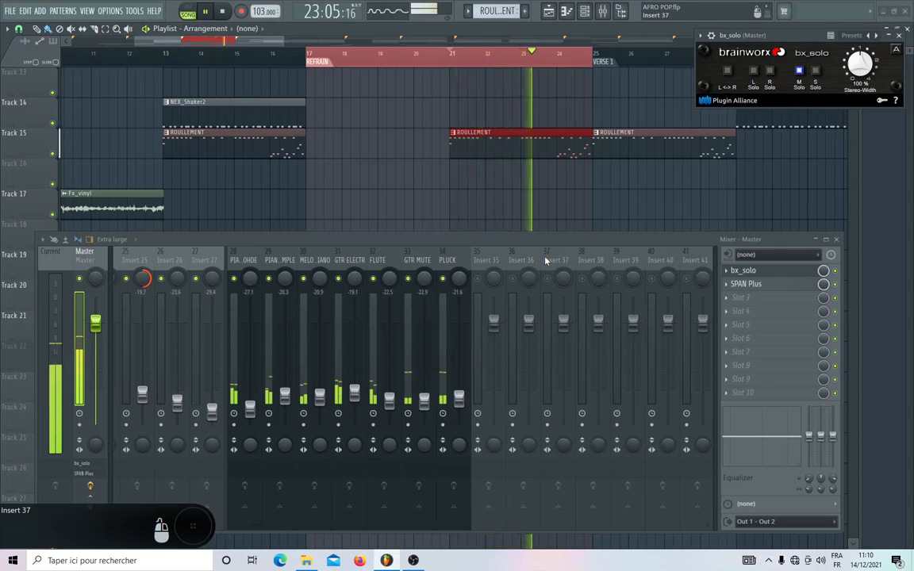
{"action": "scroll", "coordinate": [463, 260], "scroll_direction": "up", "scroll_amount": 3}
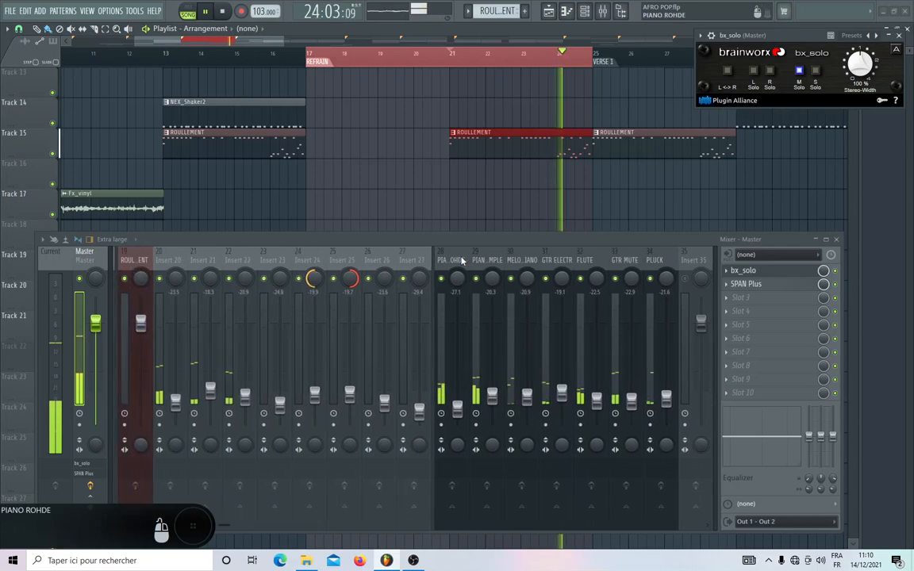
{"action": "key", "text": "space"}
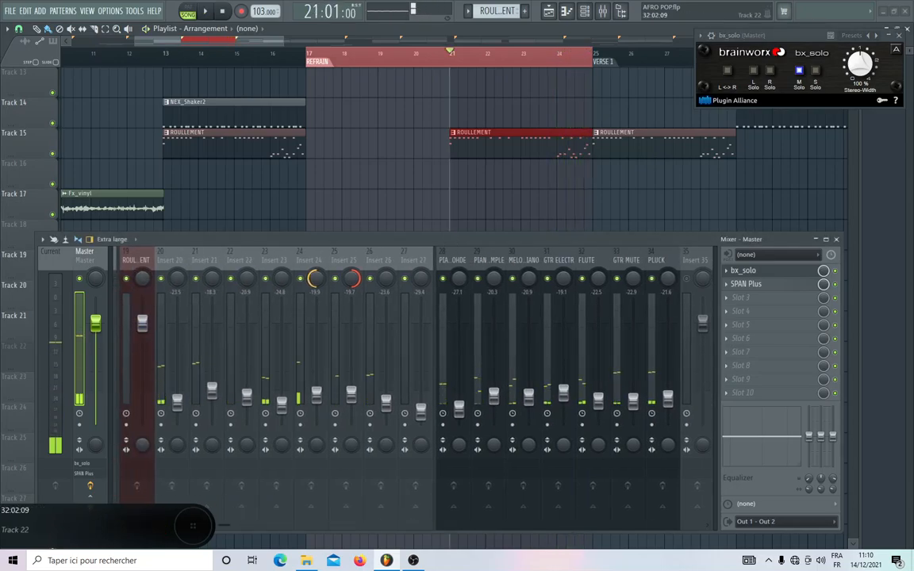
Route the drum mixer tracks from High Pitch Snare - D to ASD Blitz Hihat to Insert 16 only.
{"action": "scroll", "coordinate": [300, 260], "scroll_direction": "up", "scroll_amount": 4}
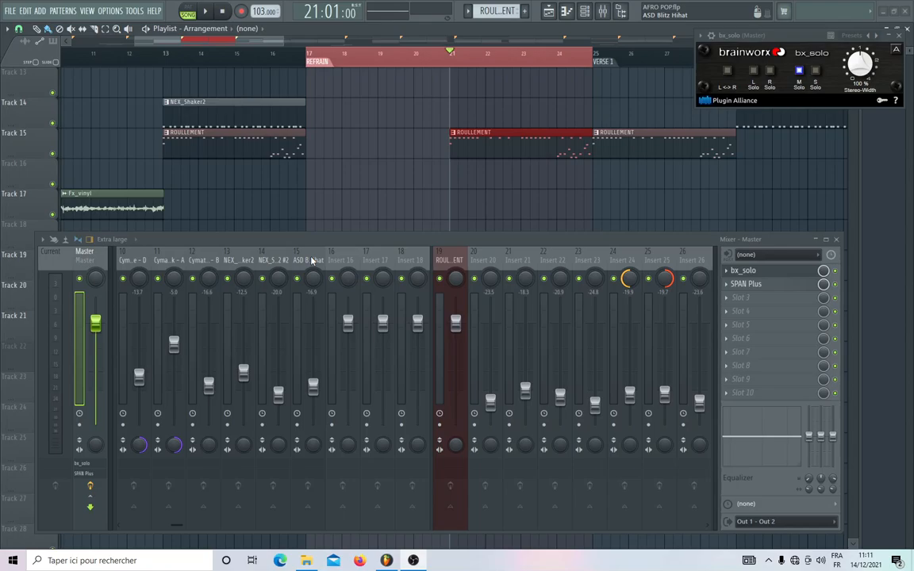
{"action": "scroll", "coordinate": [333, 262], "scroll_direction": "up", "scroll_amount": 3}
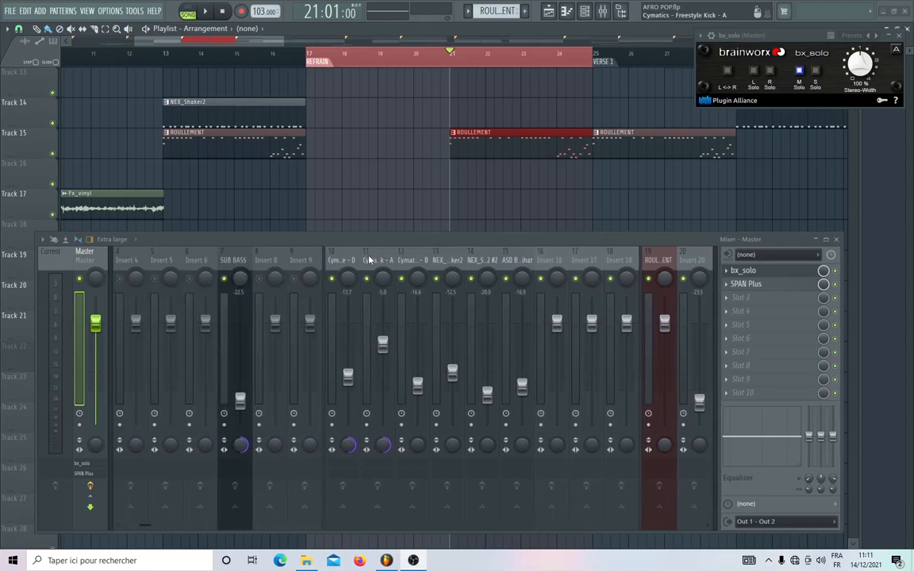
{"action": "left_click_drag", "start_coordinate": [377, 244], "coordinate": [493, 208]}
{"action": "left_click", "coordinate": [317, 211]}
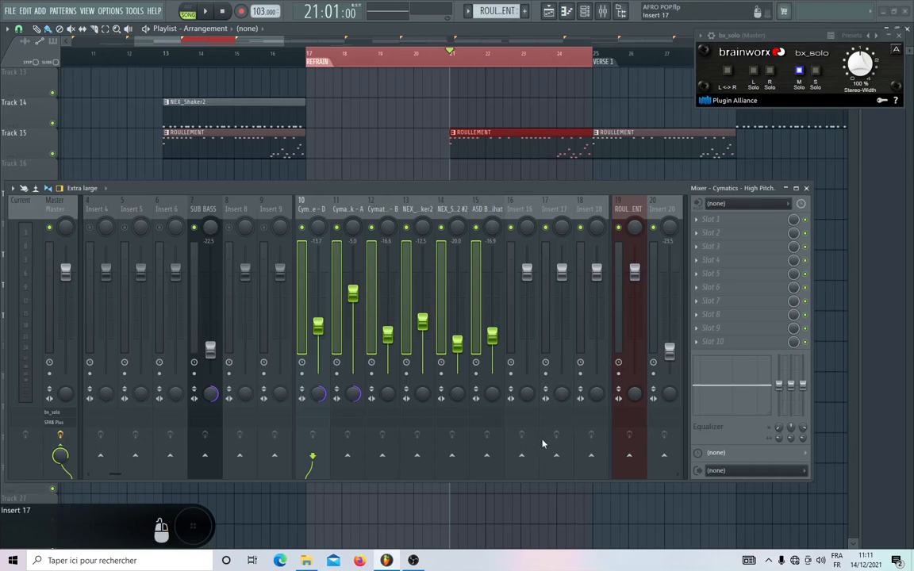
{"action": "right_click", "coordinate": [521, 456]}
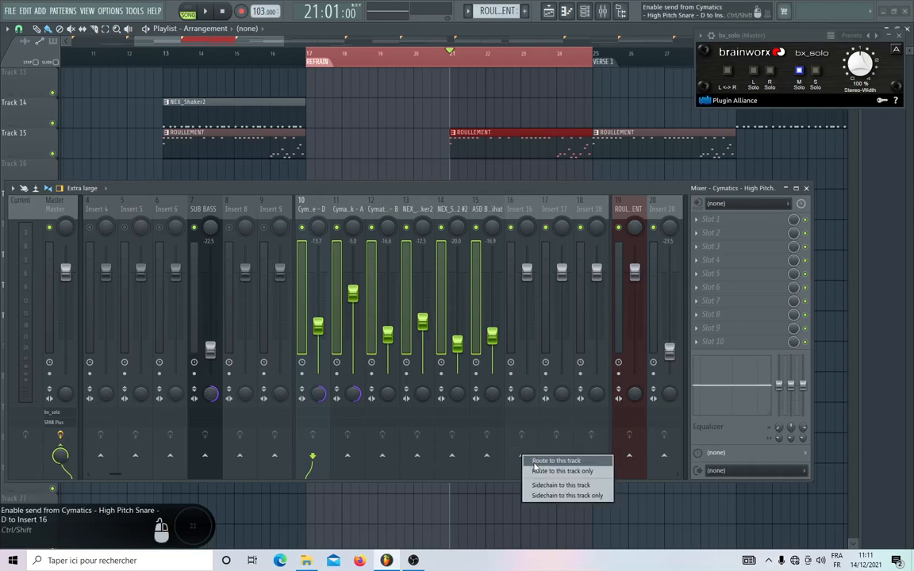
{"action": "left_click", "coordinate": [536, 471]}
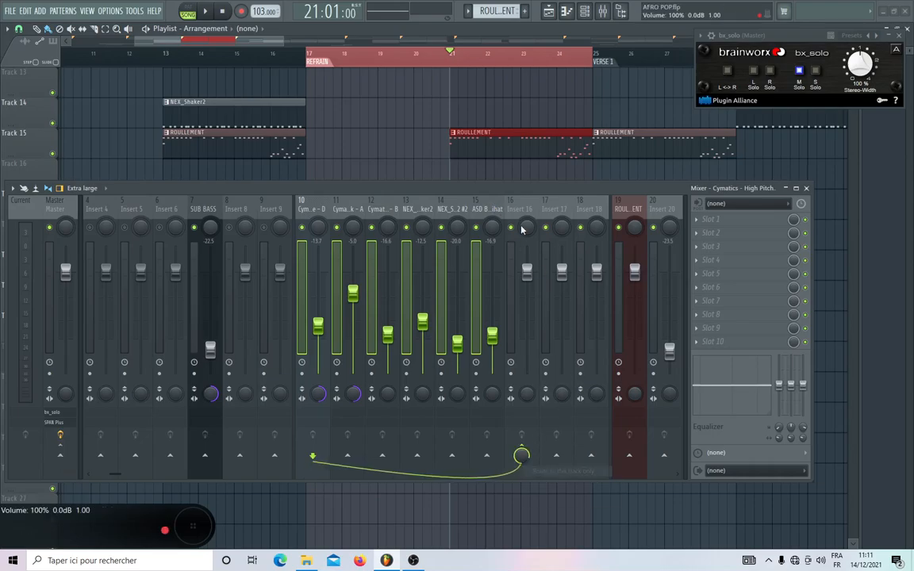
Rename mixer track Insert 16 as BUS DRUM.
{"action": "left_click", "coordinate": [521, 209]}
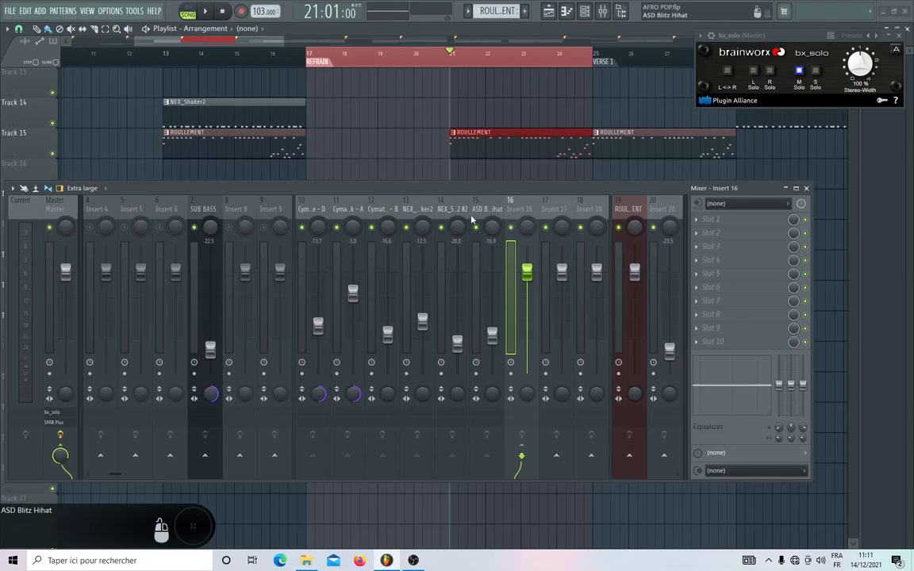
{"action": "right_click", "coordinate": [511, 210]}
{"action": "left_click", "coordinate": [568, 211]}
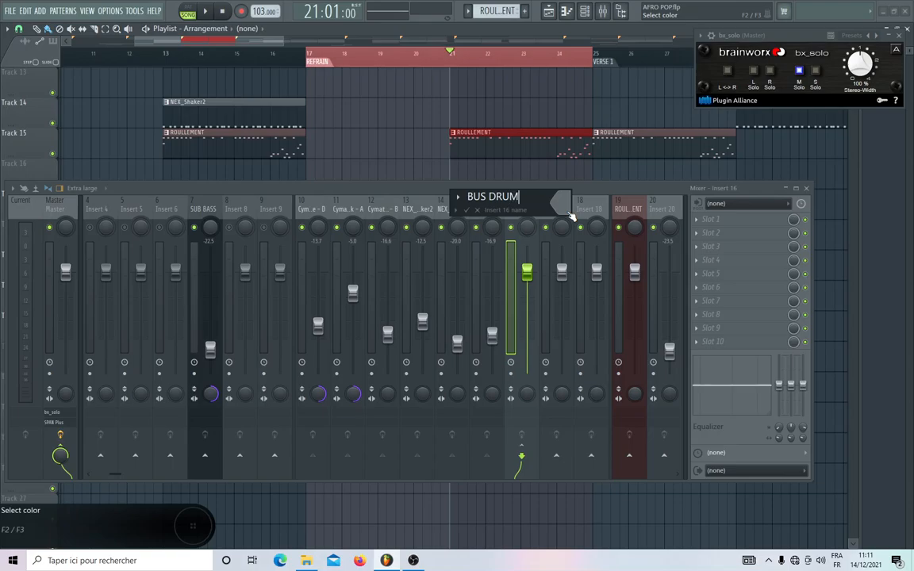
{"action": "key", "text": "Return"}
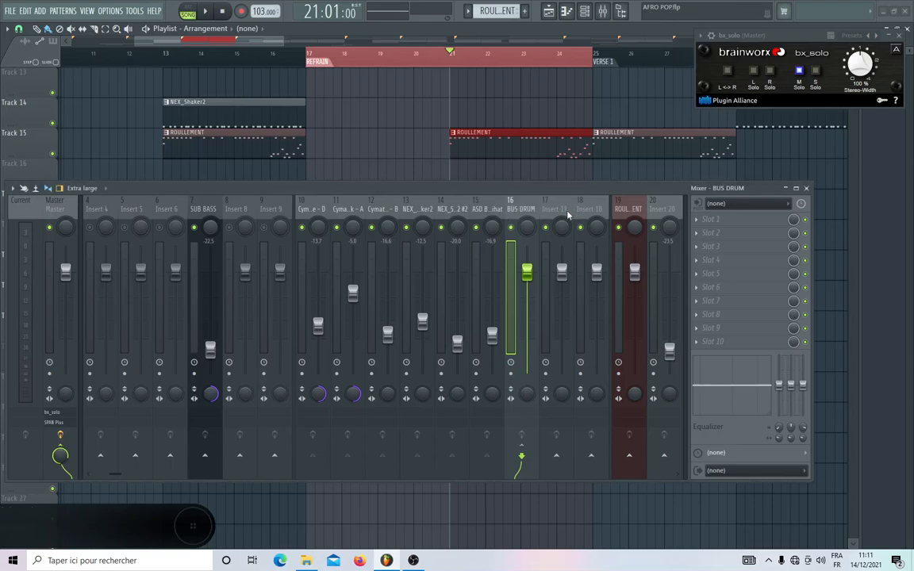
Route the melodic mixer tracks from PIANO ROHDE to PLUCK to Insert 35 only.
{"action": "scroll", "coordinate": [568, 214], "scroll_direction": "down", "scroll_amount": 7}
{"action": "left_click_drag", "start_coordinate": [213, 208], "coordinate": [379, 212]}
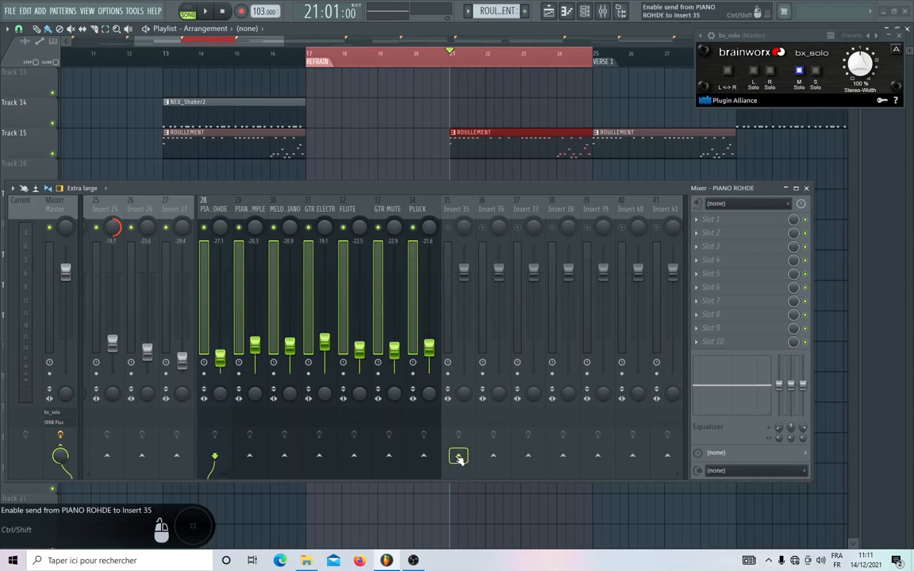
{"action": "right_click", "coordinate": [458, 455]}
{"action": "left_click", "coordinate": [484, 472]}
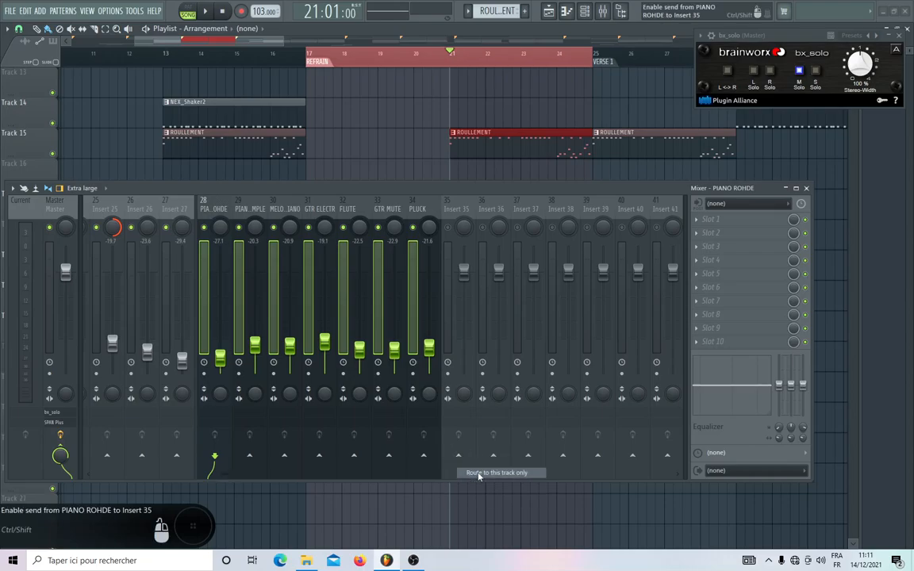
Rename mixer track Insert 35 as BUS MELO.
{"action": "right_click", "coordinate": [457, 218]}
{"action": "left_click", "coordinate": [496, 207]}
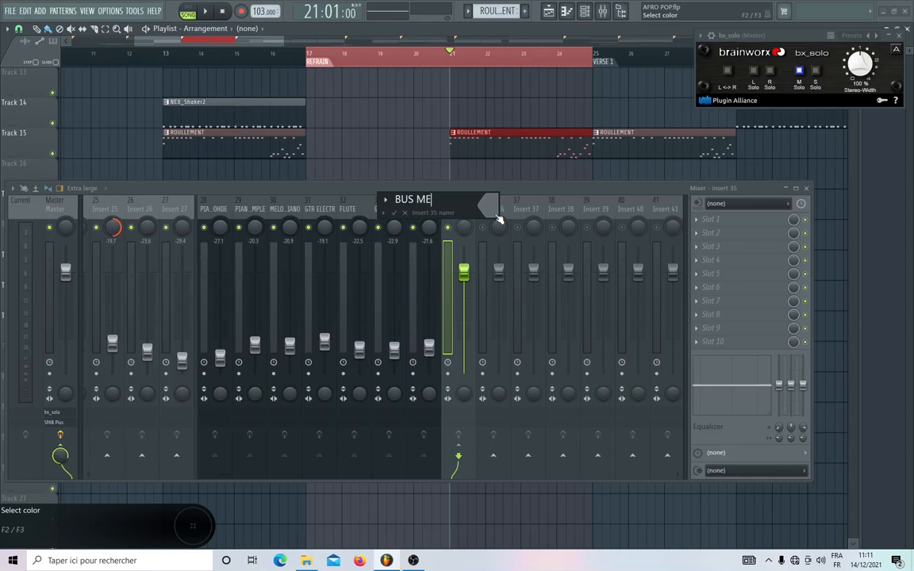
{"action": "left_click", "coordinate": [497, 215]}
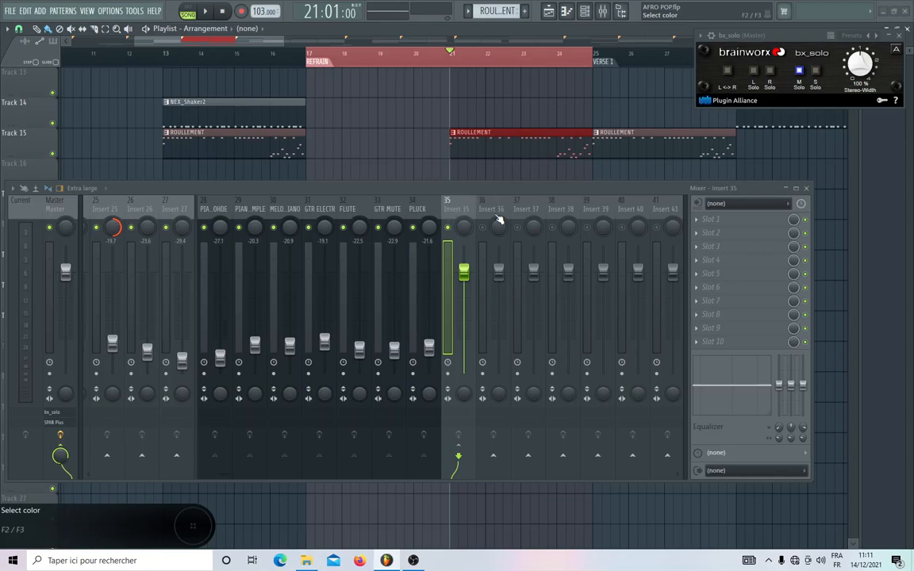
Play the refrain and check the BUS DRUM and BUS MELO tracks by muting them, stopping playback at the end.
{"action": "scroll", "coordinate": [495, 216], "scroll_direction": "up", "scroll_amount": 3}
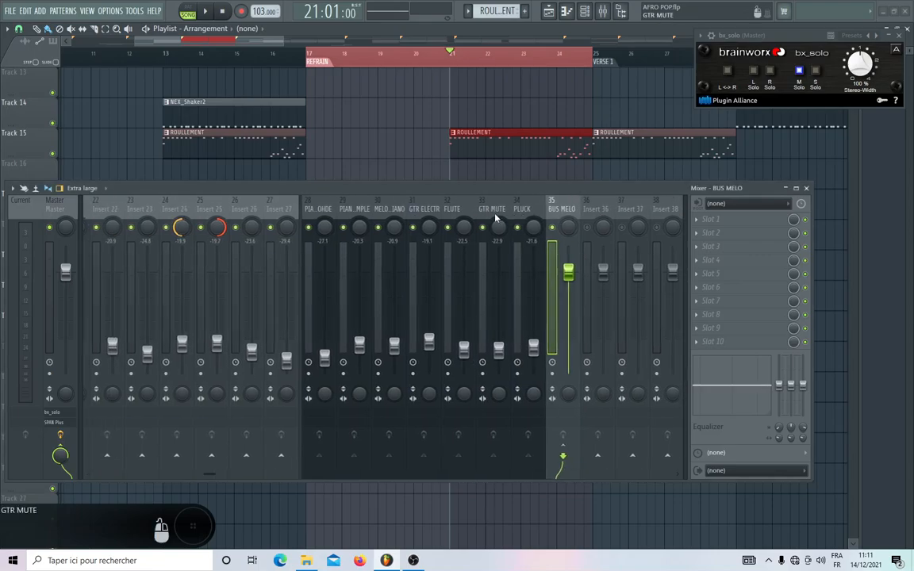
{"action": "scroll", "coordinate": [495, 216], "scroll_direction": "up", "scroll_amount": 6}
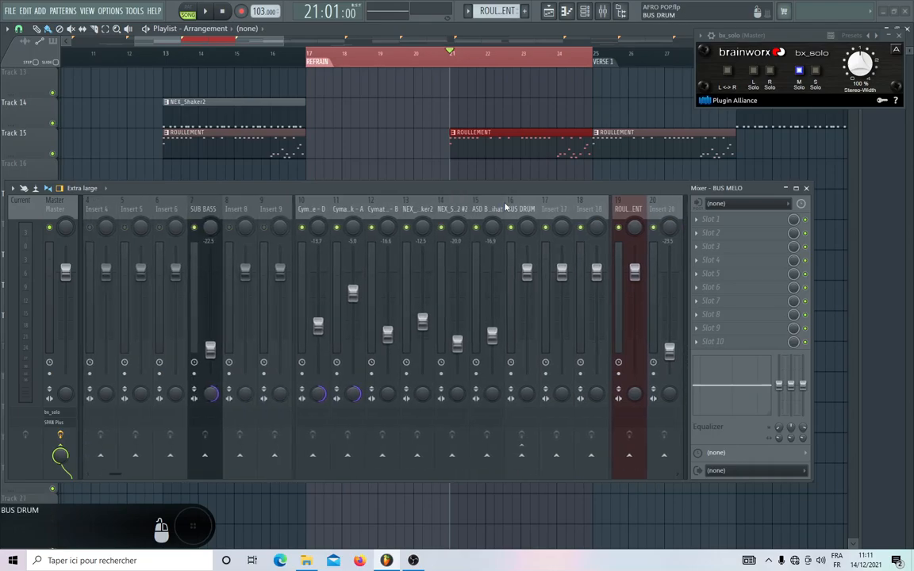
{"action": "scroll", "coordinate": [341, 230], "scroll_direction": "right", "scroll_amount": 6}
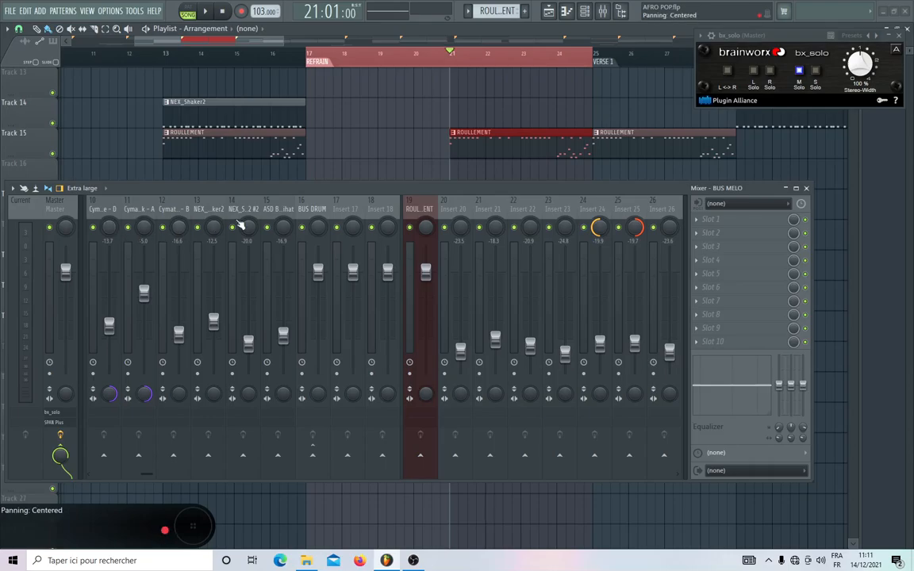
{"action": "scroll", "coordinate": [279, 211], "scroll_direction": "left", "scroll_amount": 6}
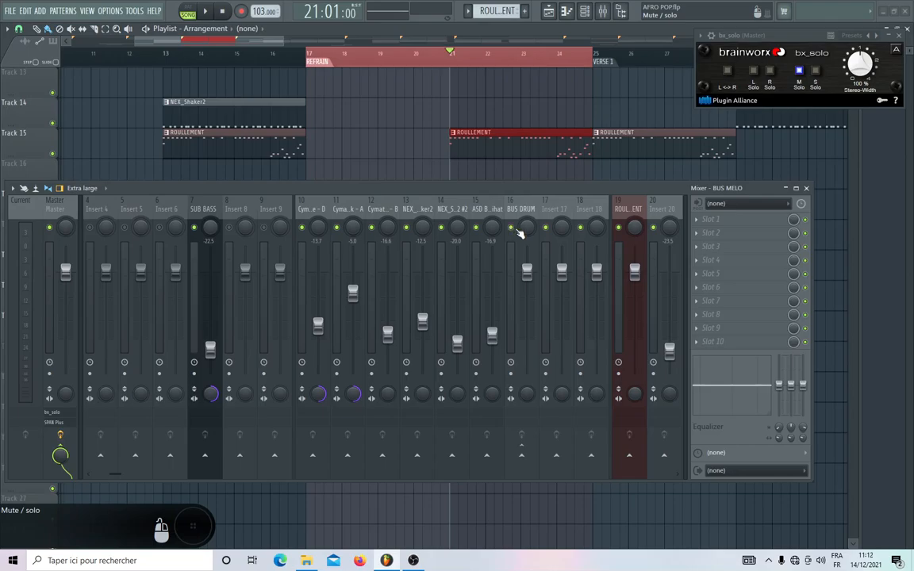
{"action": "left_click", "coordinate": [518, 231]}
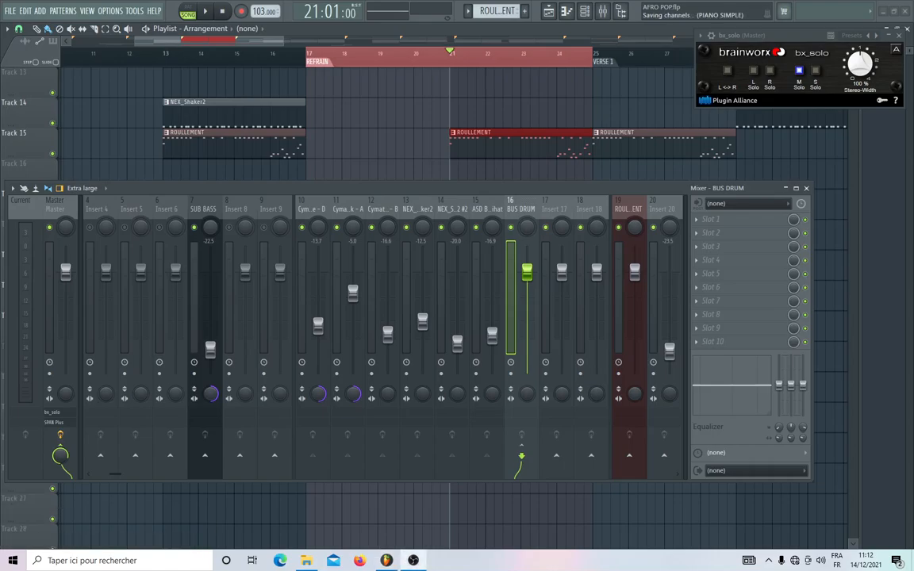
{"action": "key", "text": "space"}
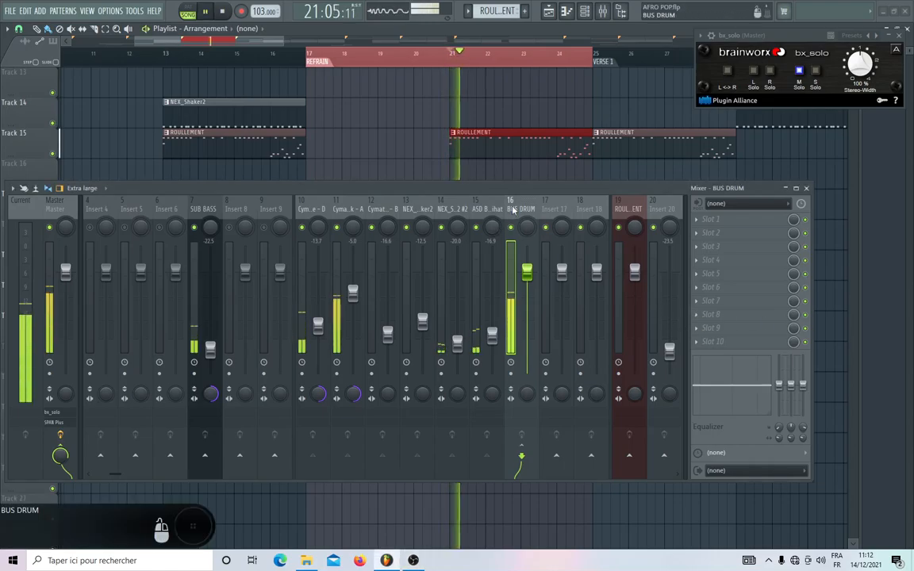
{"action": "scroll", "coordinate": [368, 214], "scroll_direction": "right", "scroll_amount": 6}
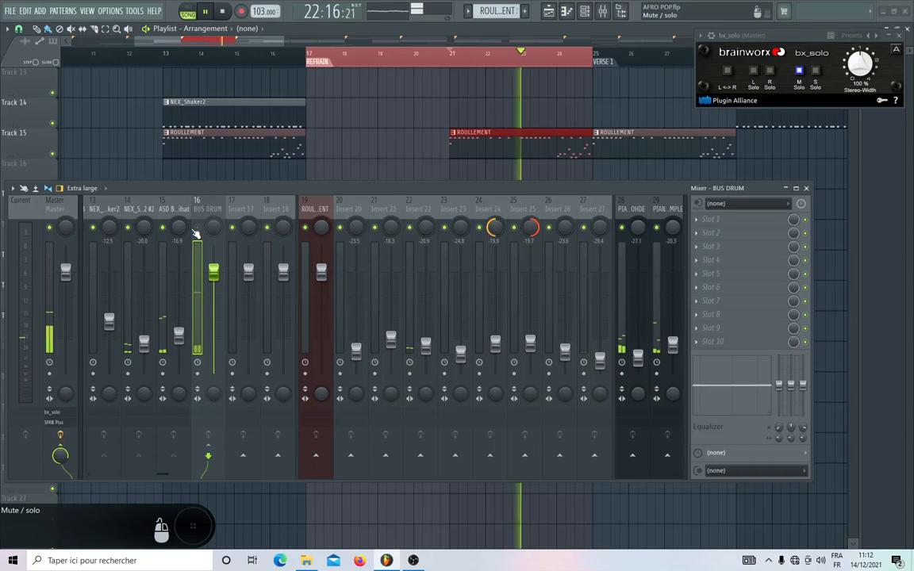
{"action": "scroll", "coordinate": [403, 213], "scroll_direction": "right", "scroll_amount": 8}
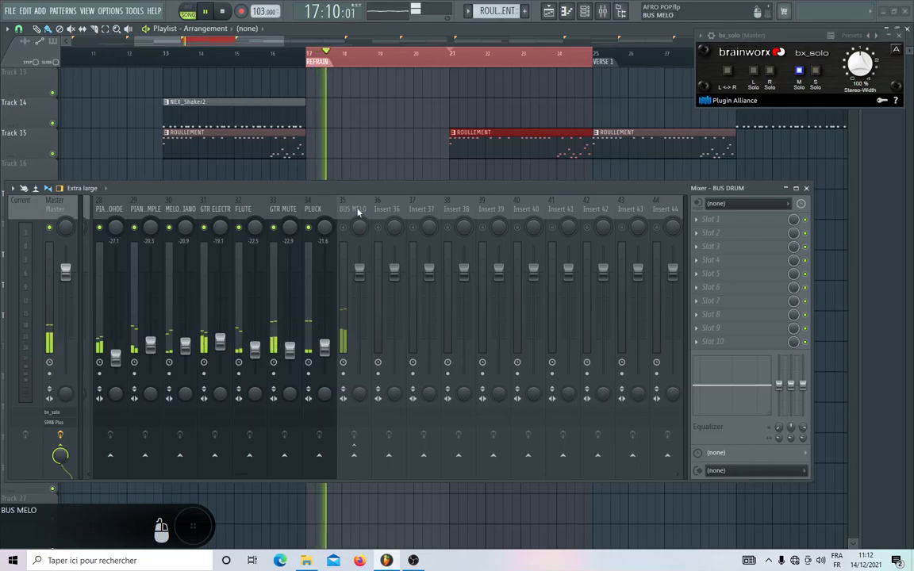
{"action": "scroll", "coordinate": [397, 222], "scroll_direction": "left", "scroll_amount": 3}
{"action": "scroll", "coordinate": [435, 209], "scroll_direction": "left", "scroll_amount": 17}
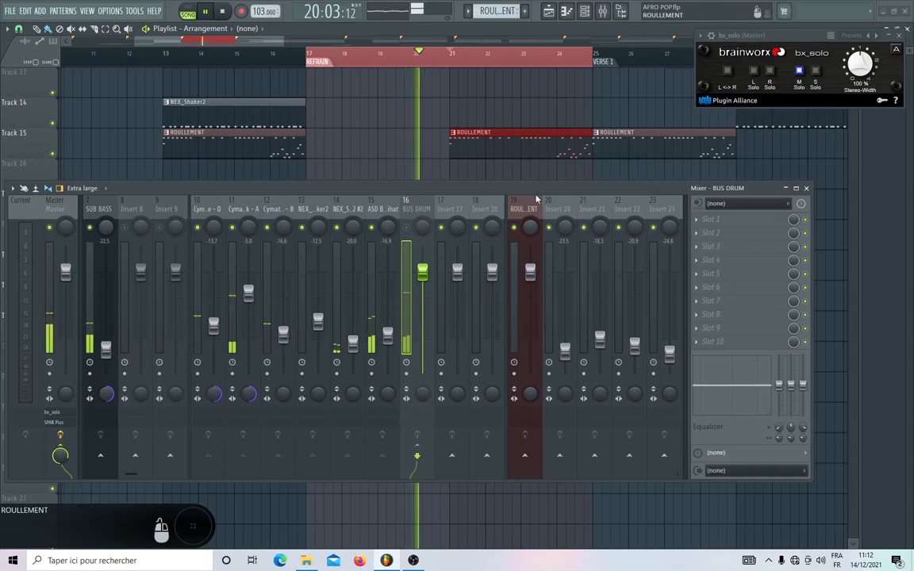
{"action": "key", "text": "space"}
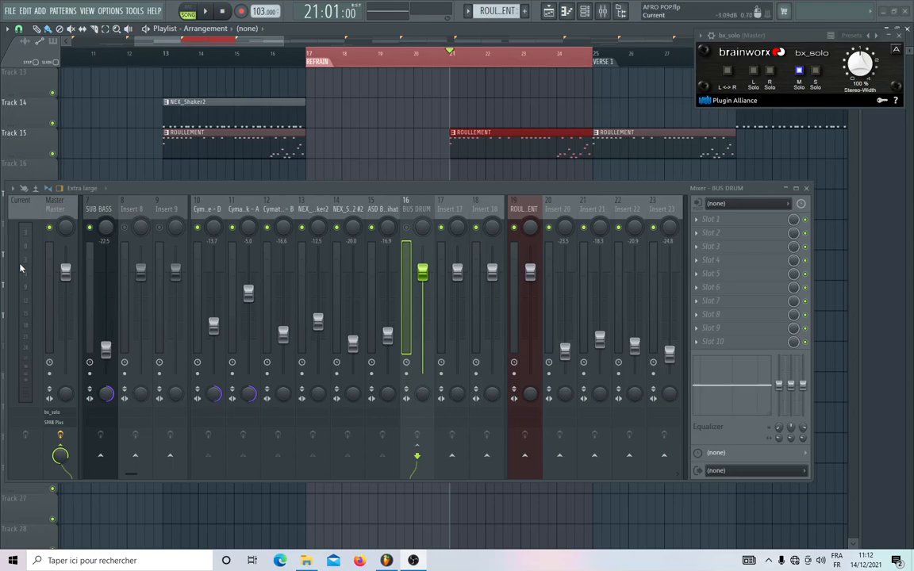
Lower the BUS DRUM fader to -4.7 dB and return it to its default level.
{"action": "left_click", "coordinate": [27, 283]}
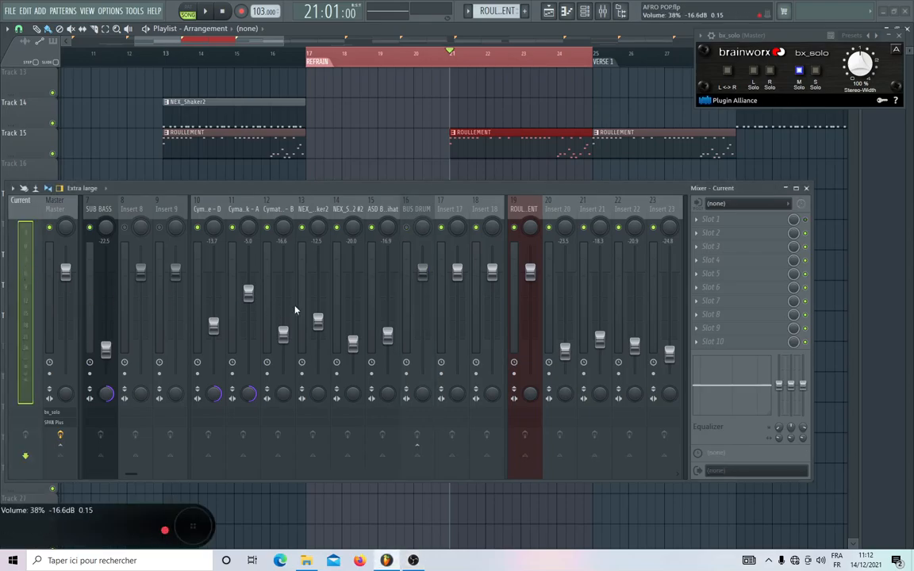
{"action": "left_click", "coordinate": [423, 272]}
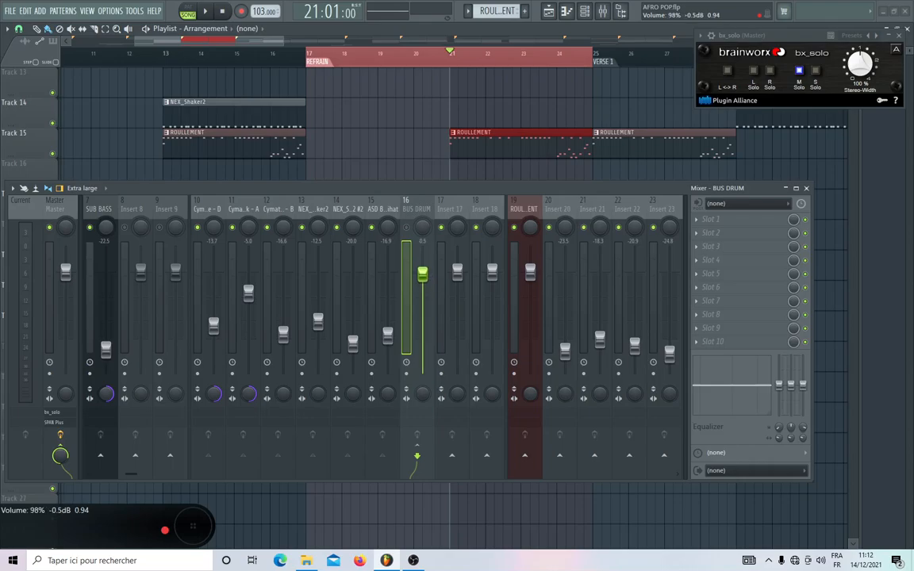
{"action": "left_click_drag", "start_coordinate": [426, 276], "coordinate": [427, 297]}
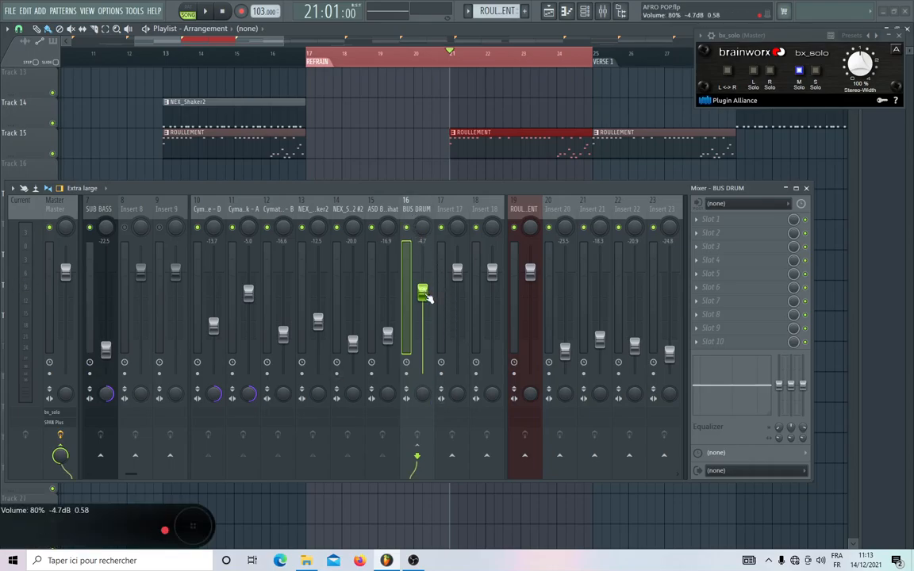
{"action": "left_click_drag", "start_coordinate": [422, 293], "coordinate": [422, 272]}
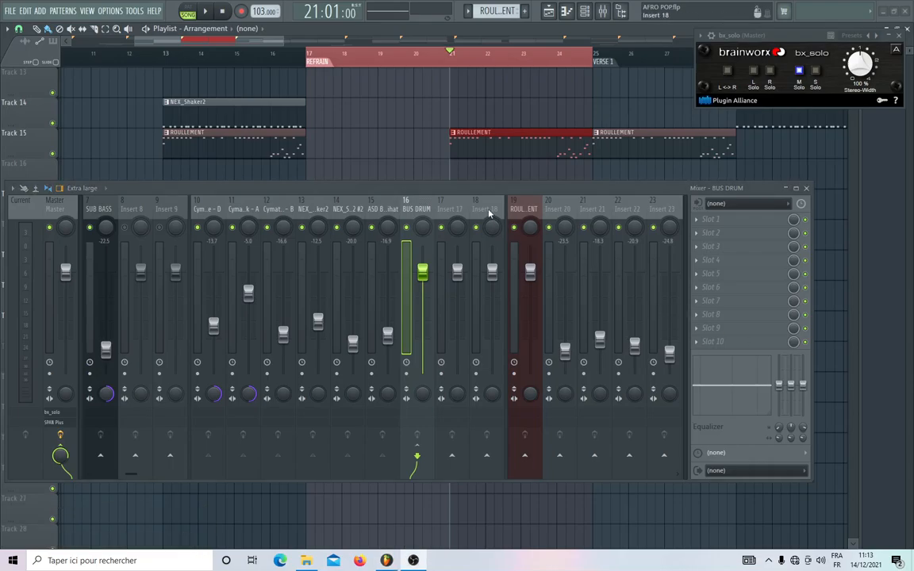
Route the roll mixer tracks from ROULLEMENT to Insert 27 to Insert 18 only.
{"action": "left_click", "coordinate": [523, 209]}
{"action": "scroll", "coordinate": [523, 210], "scroll_direction": "down", "scroll_amount": 3}
{"action": "key", "text": "space"}
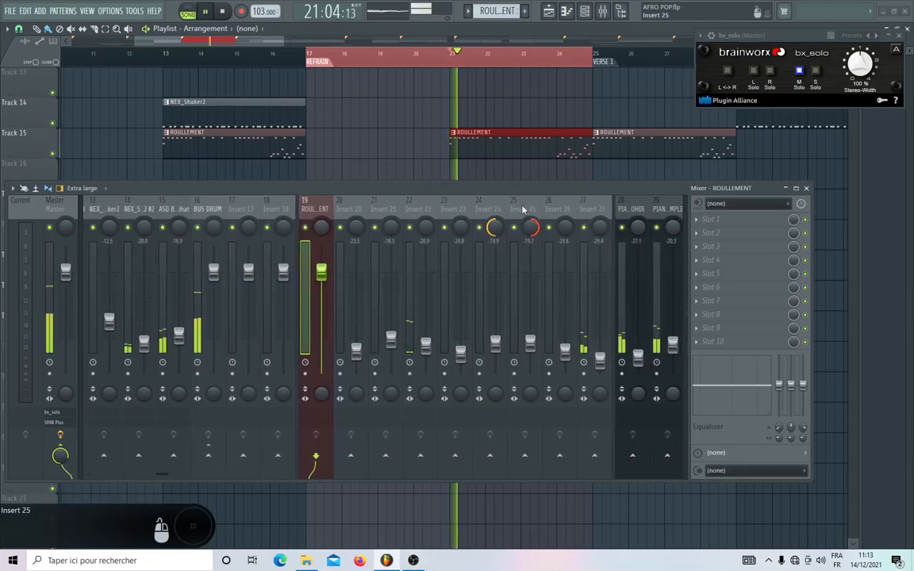
{"action": "key", "text": "space"}
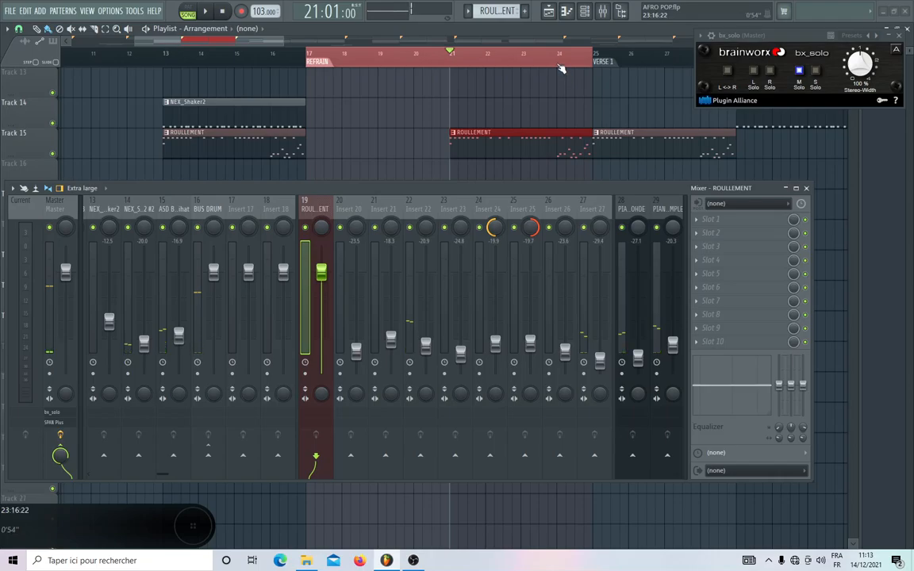
{"action": "left_click", "coordinate": [559, 63]}
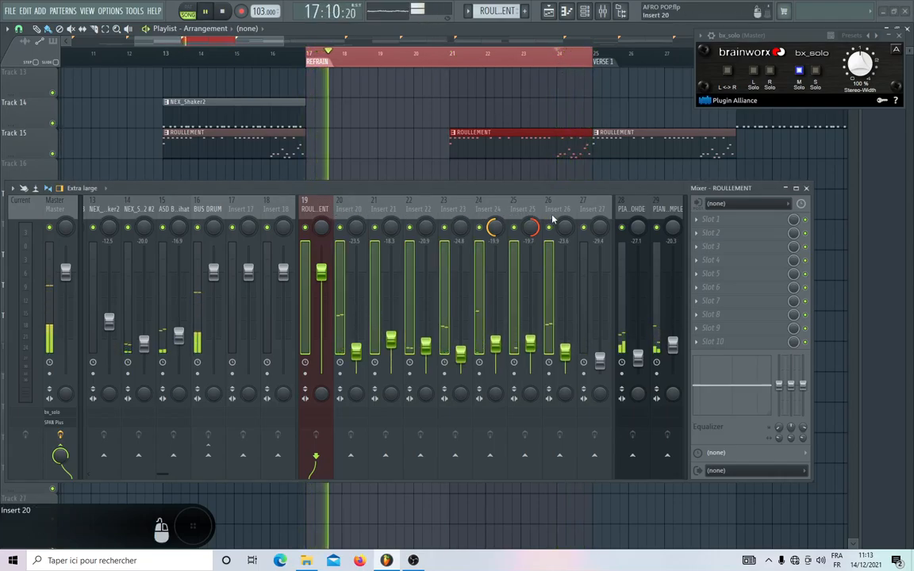
{"action": "key", "text": "space"}
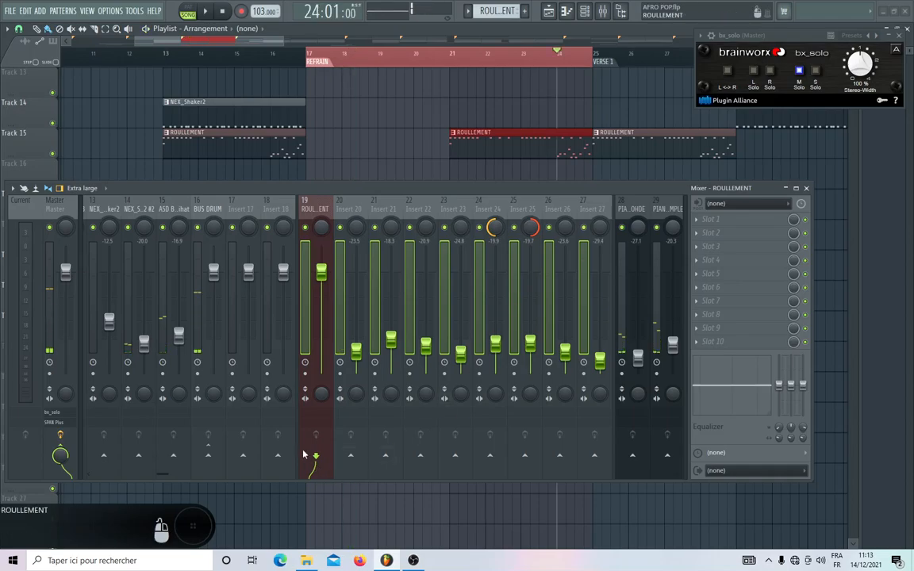
{"action": "right_click", "coordinate": [278, 457]}
{"action": "left_click", "coordinate": [302, 467]}
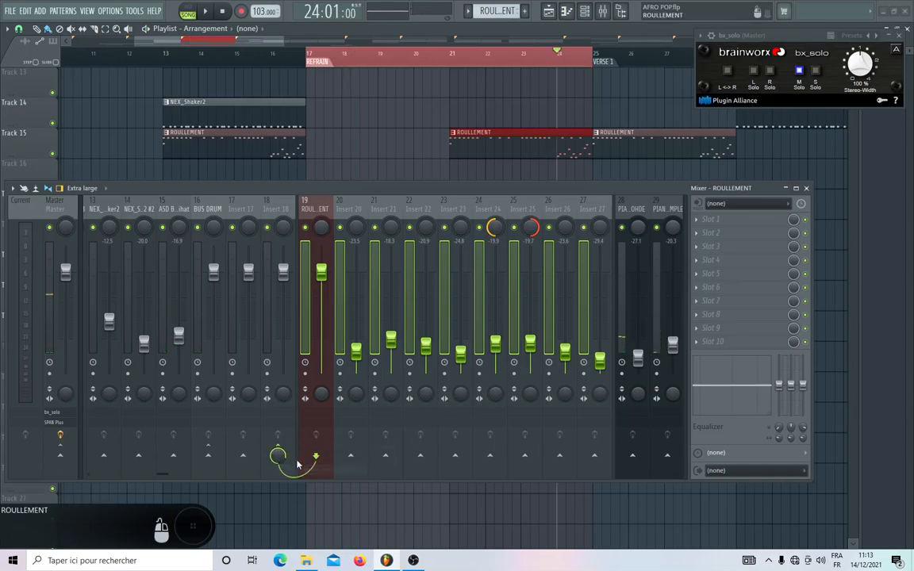
Rename mixer track Insert 18 as BUS ROULEMENT.
{"action": "right_click", "coordinate": [277, 221]}
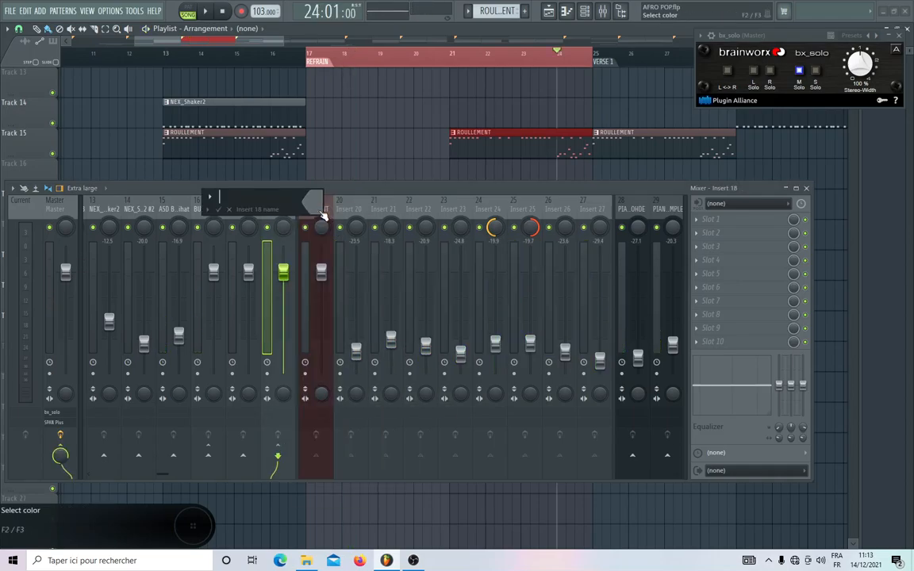
{"action": "left_click", "coordinate": [322, 206]}
{"action": "type", "text": "BUS ROULEMEN"}
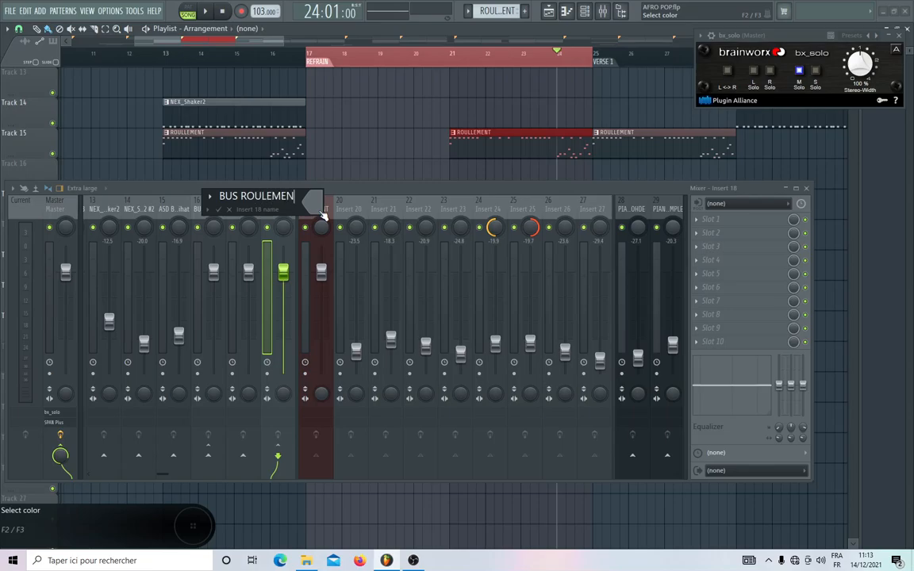
{"action": "key", "text": "Return"}
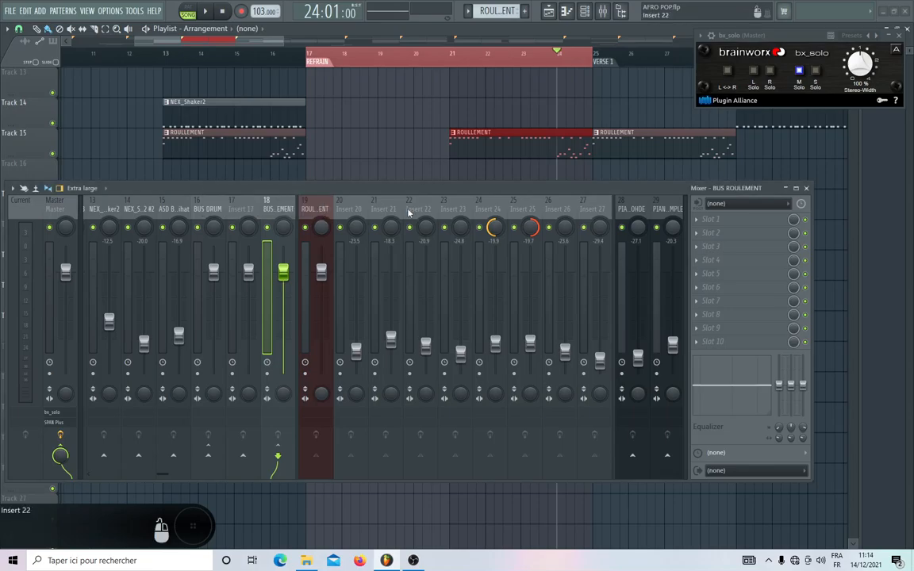
Play the end of the refrain and check the signal on the BUS ROULEMENT and BUS DRUM tracks.
{"action": "key", "text": "space"}
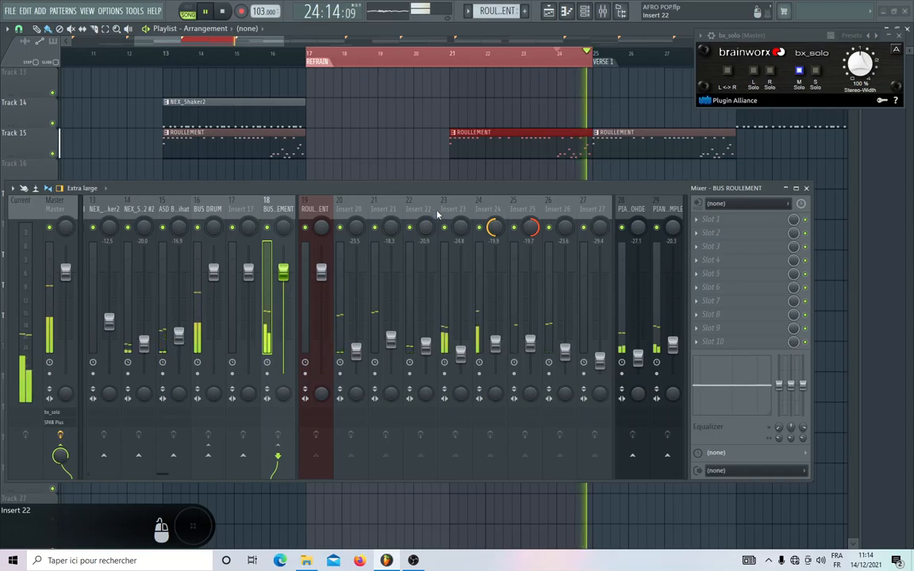
{"action": "scroll", "coordinate": [462, 213], "scroll_direction": "up", "scroll_amount": 3}
{"action": "scroll", "coordinate": [462, 212], "scroll_direction": "up", "scroll_amount": 1}
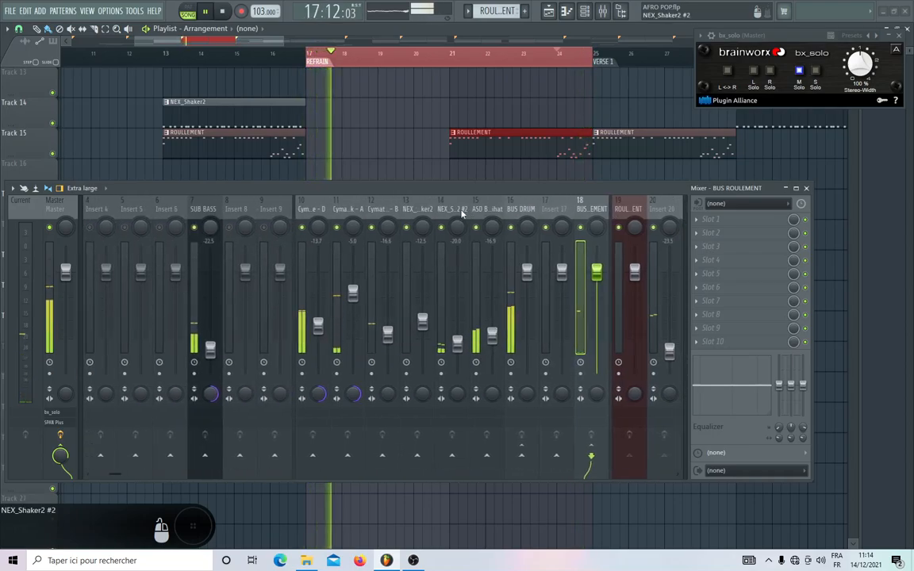
{"action": "scroll", "coordinate": [462, 212], "scroll_direction": "down", "scroll_amount": 5}
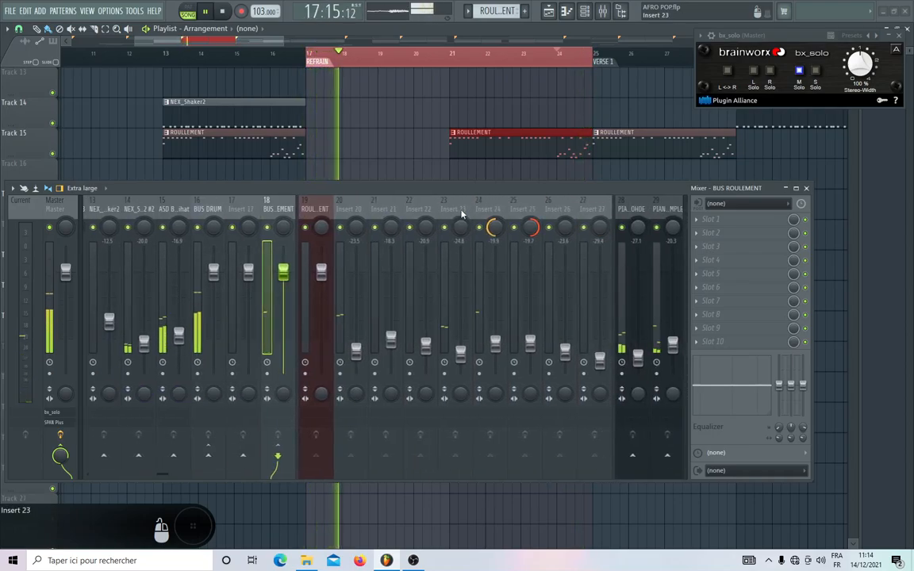
Raise the faders of Insert 20 to Insert 27 together during playback, bringing Insert 25 to -12.9 dB.
{"action": "left_click", "coordinate": [343, 210]}
{"action": "key", "text": "space"}
{"action": "key", "text": "space"}
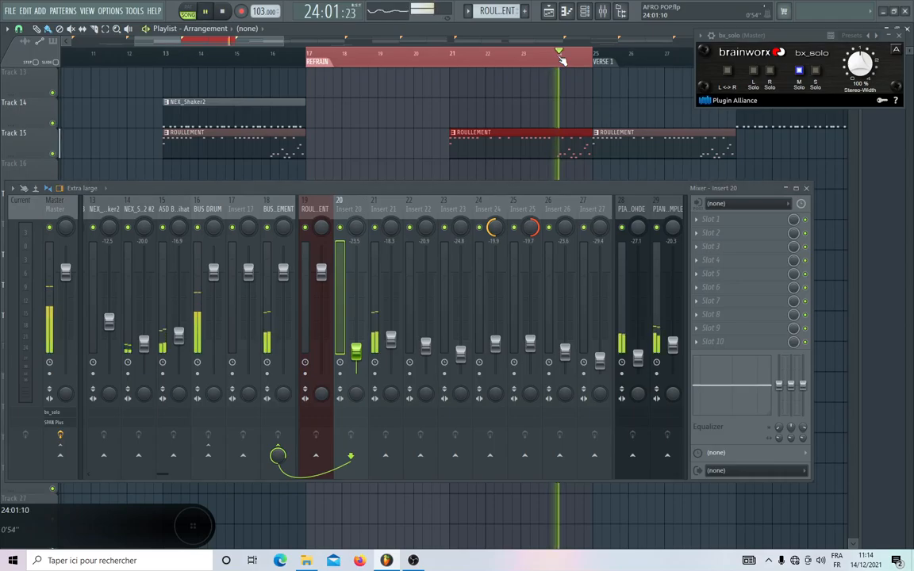
{"action": "key", "text": "space"}
{"action": "left_click_drag", "start_coordinate": [382, 220], "coordinate": [587, 218]}
{"action": "key", "text": "space"}
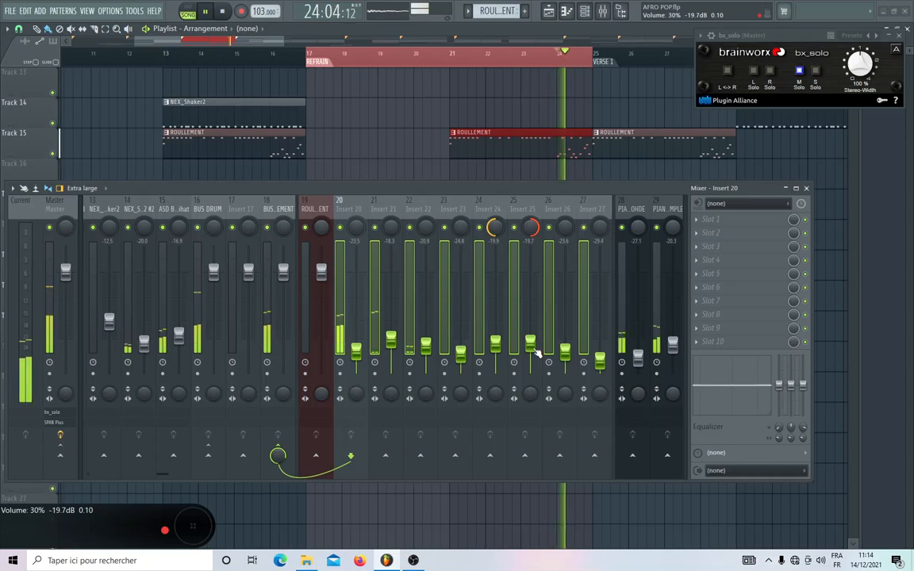
{"action": "left_click_drag", "start_coordinate": [534, 348], "coordinate": [534, 332]}
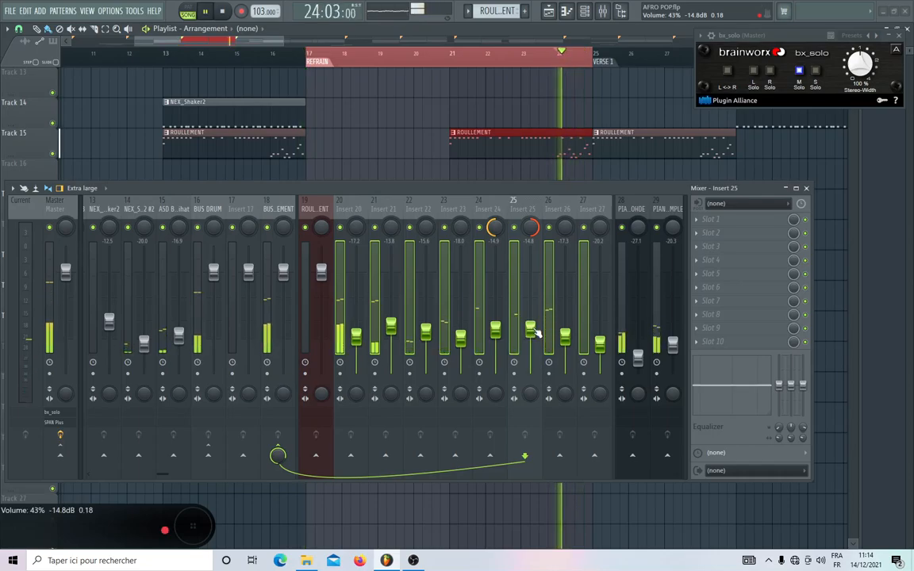
{"action": "left_click_drag", "start_coordinate": [535, 330], "coordinate": [535, 324]}
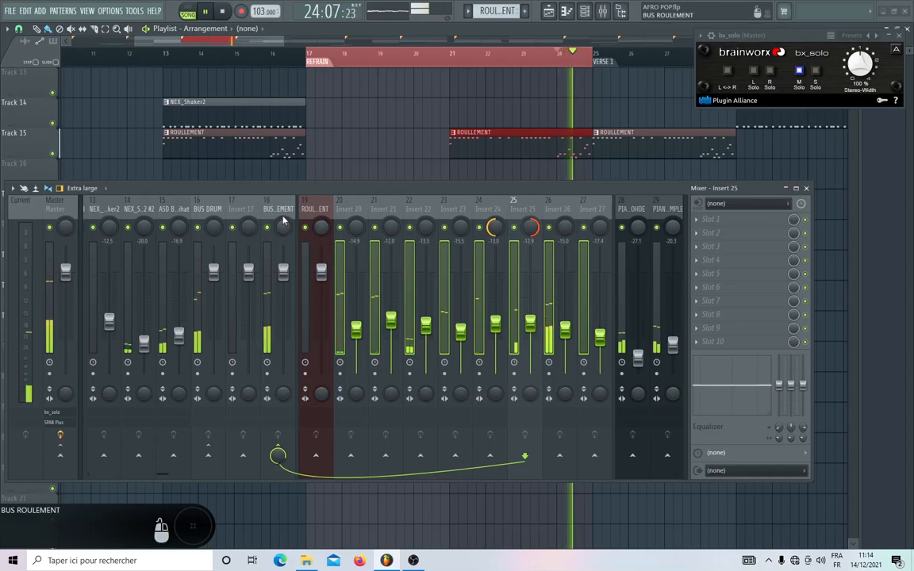
Lower the BUS ROULEMENT fader to -5.8 dB and check the level on the Master track during playback.
{"action": "left_click", "coordinate": [287, 273]}
{"action": "left_click_drag", "start_coordinate": [286, 272], "coordinate": [283, 297]}
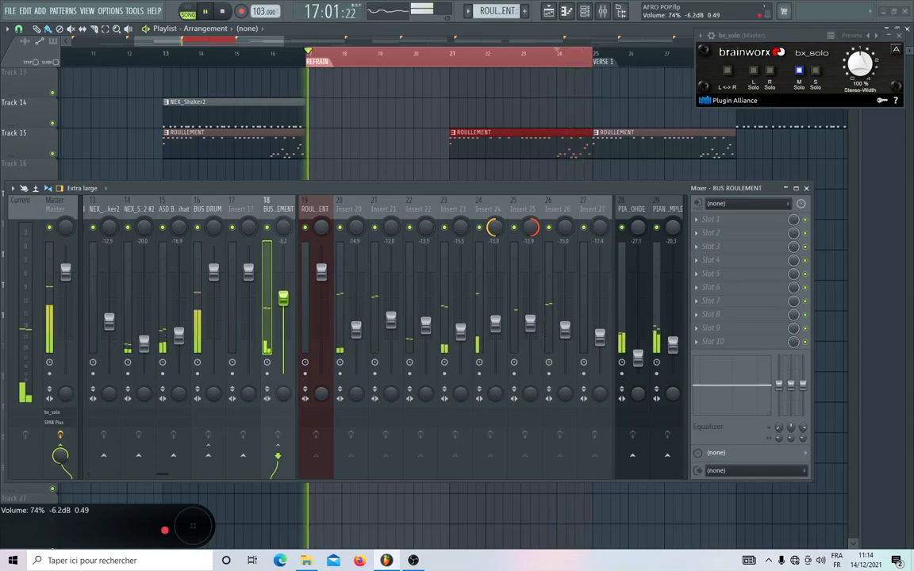
{"action": "key", "text": "space"}
{"action": "left_click", "coordinate": [52, 214]}
{"action": "key", "text": "space"}
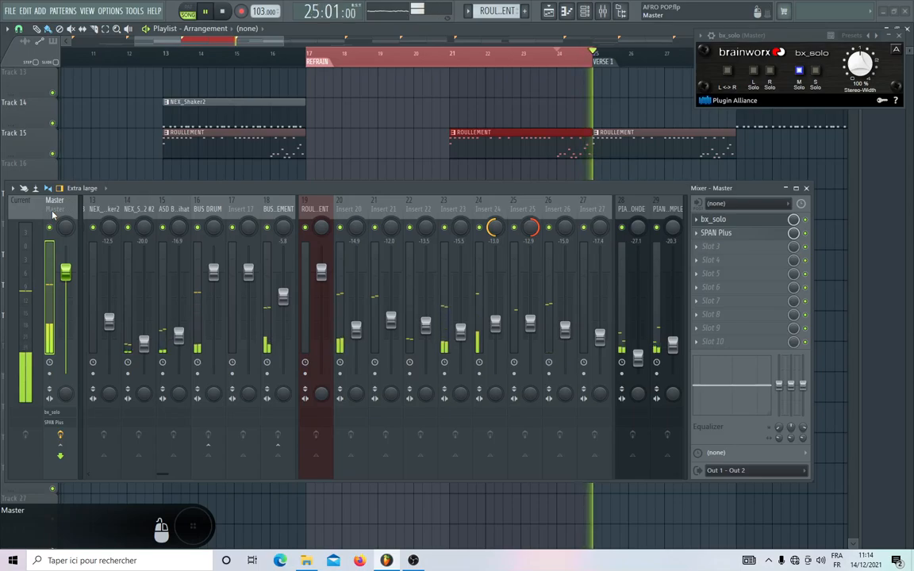
{"action": "key", "text": "space"}
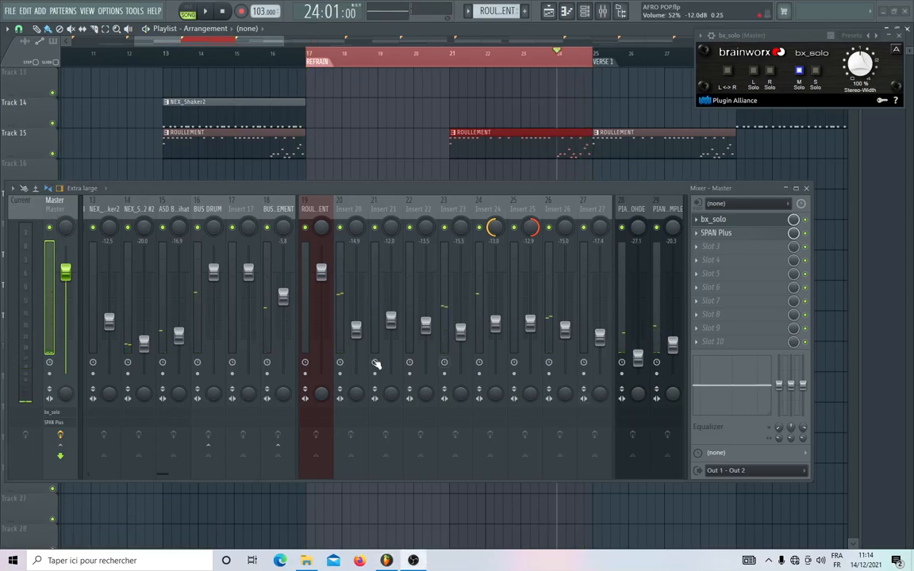
Raise the faders of Insert 20 to Insert 27 together, bringing Insert 24 to -7.6 dB.
{"action": "left_click", "coordinate": [316, 212]}
{"action": "left_click", "coordinate": [344, 216]}
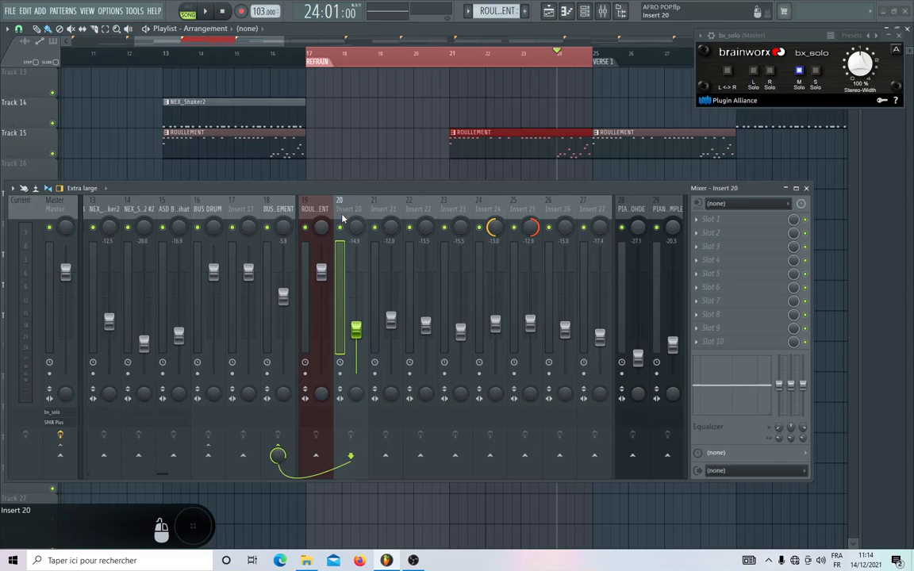
{"action": "left_click", "coordinate": [396, 216], "text": "ctrl+shift"}
{"action": "left_click_drag", "start_coordinate": [396, 215], "coordinate": [583, 212]}
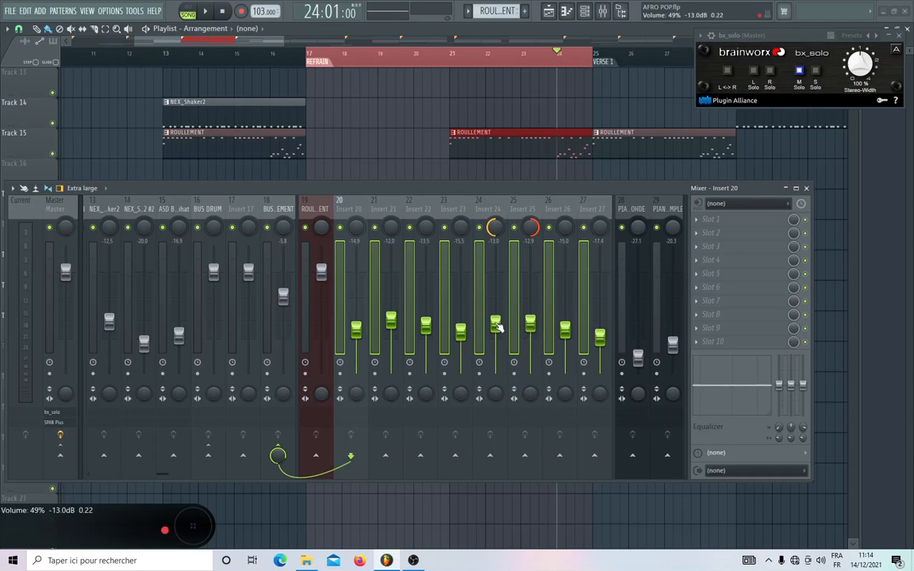
{"action": "left_click_drag", "start_coordinate": [495, 326], "coordinate": [495, 303]}
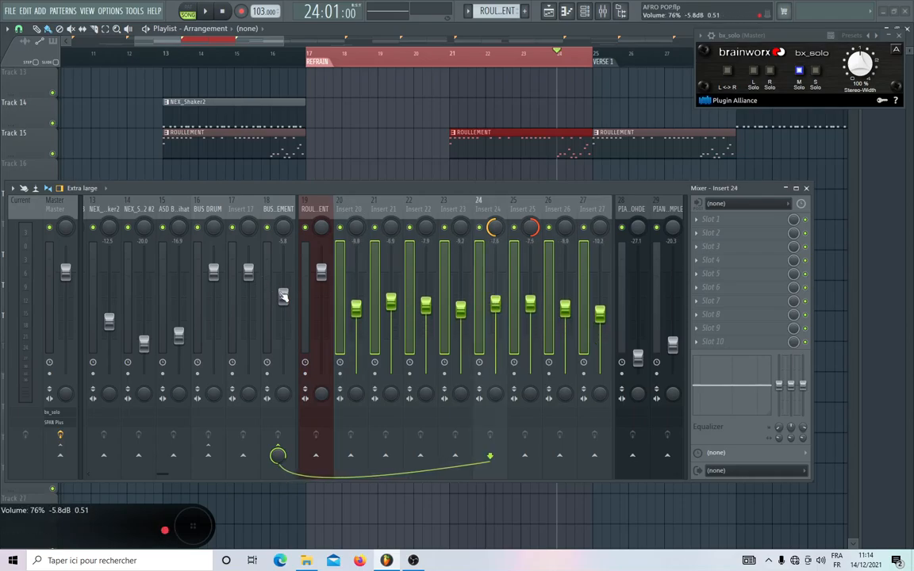
Reset the BUS ROULEMENT fader and lower it to -7.9 dB while playing the rolls.
{"action": "right_click", "coordinate": [284, 296]}
{"action": "left_click", "coordinate": [296, 301]}
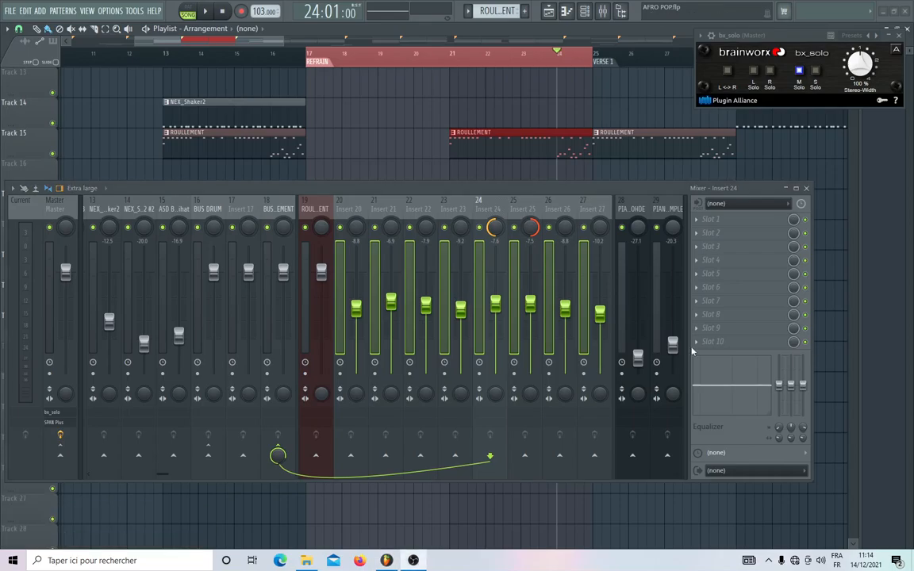
{"action": "left_click", "coordinate": [278, 208]}
{"action": "key", "text": "space"}
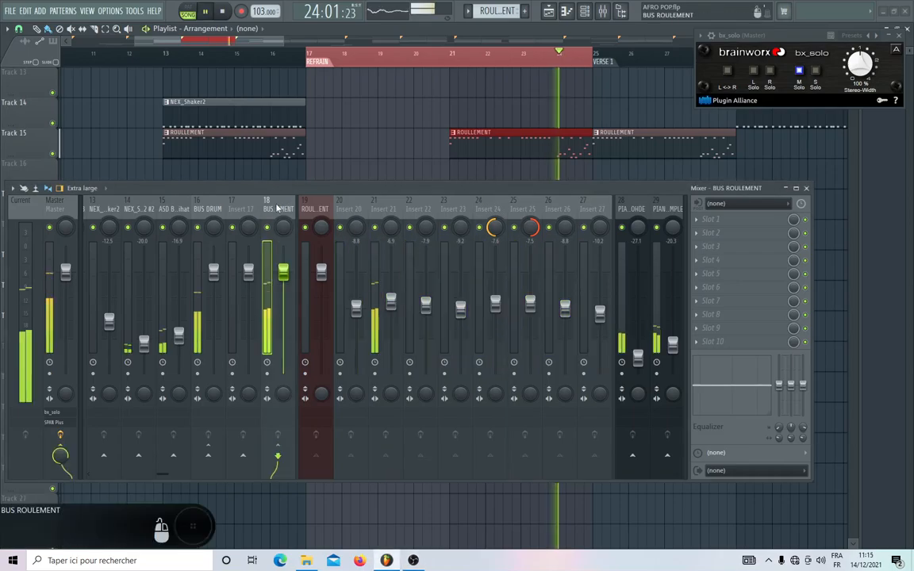
{"action": "left_click_drag", "start_coordinate": [282, 251], "coordinate": [283, 312]}
{"action": "left_click_drag", "start_coordinate": [283, 311], "coordinate": [284, 304]}
{"action": "key", "text": "space"}
{"action": "key", "text": "space"}
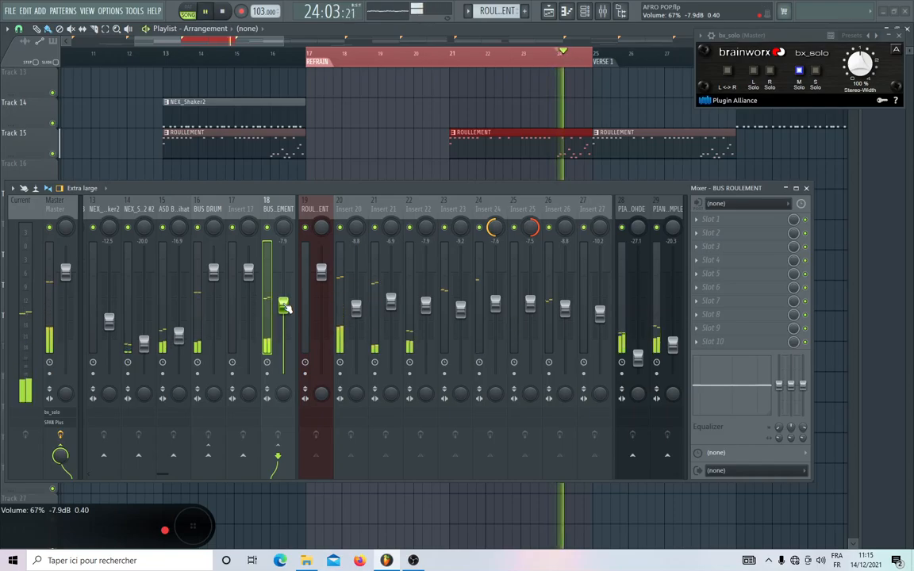
{"action": "key", "text": "space"}
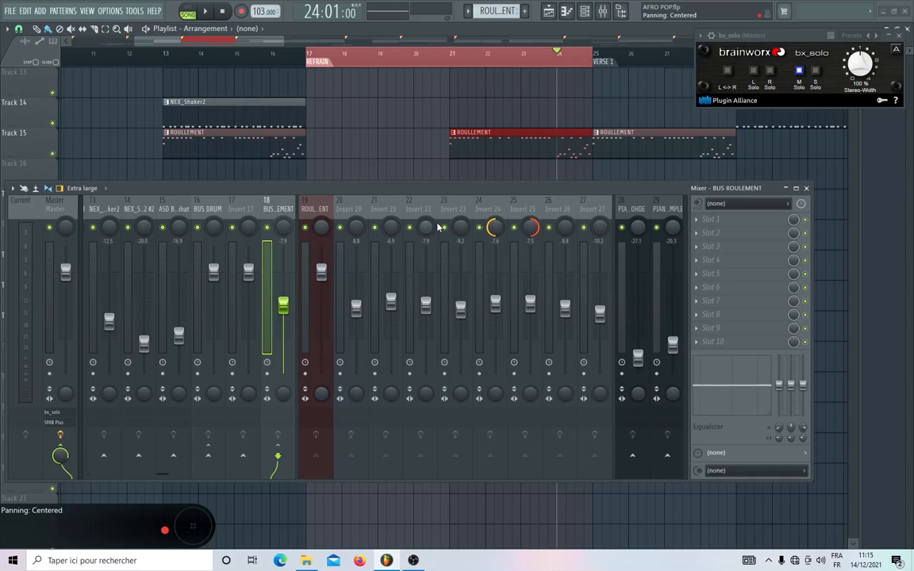
Reset the BUS ROULEMENT fader and lower it to -10.0 dB during playback from bar 24.
{"action": "right_click", "coordinate": [283, 303]}
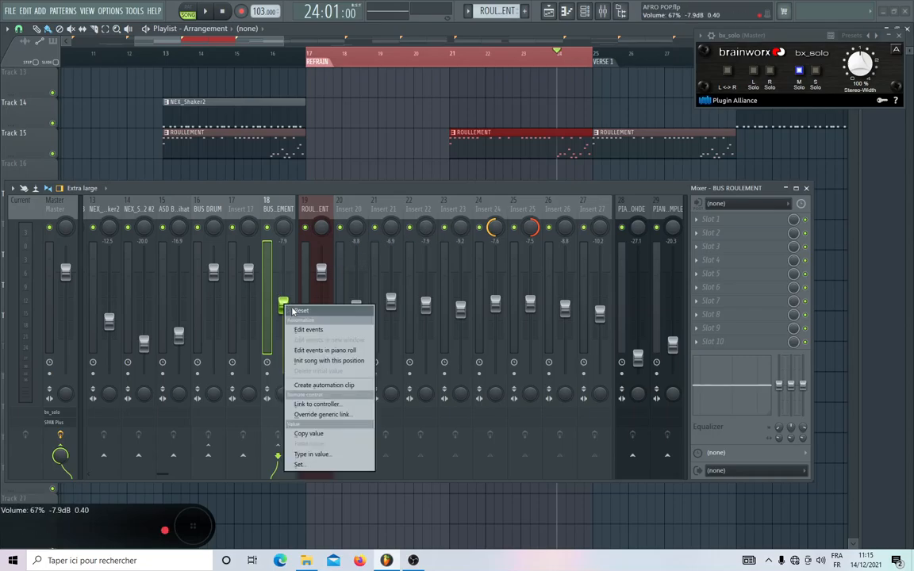
{"action": "left_click", "coordinate": [292, 311]}
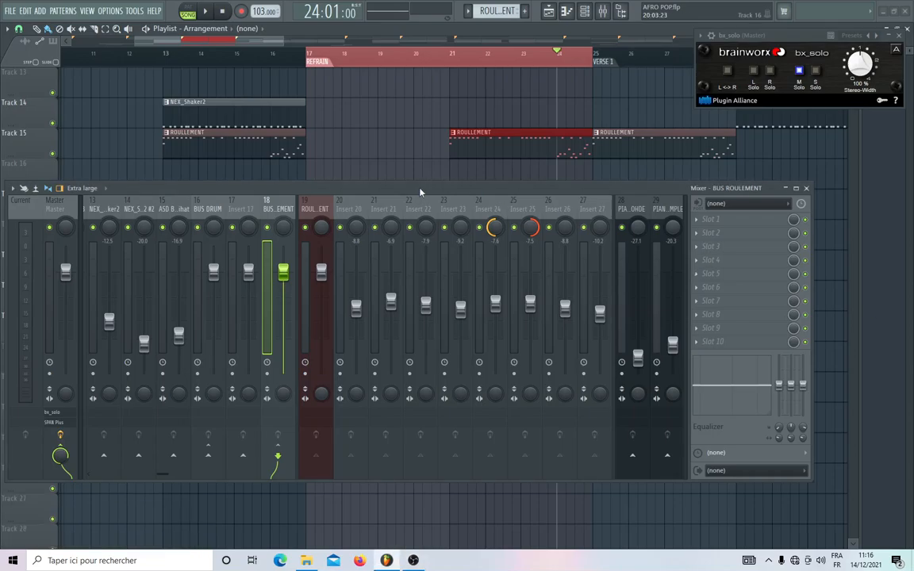
{"action": "key", "text": "space"}
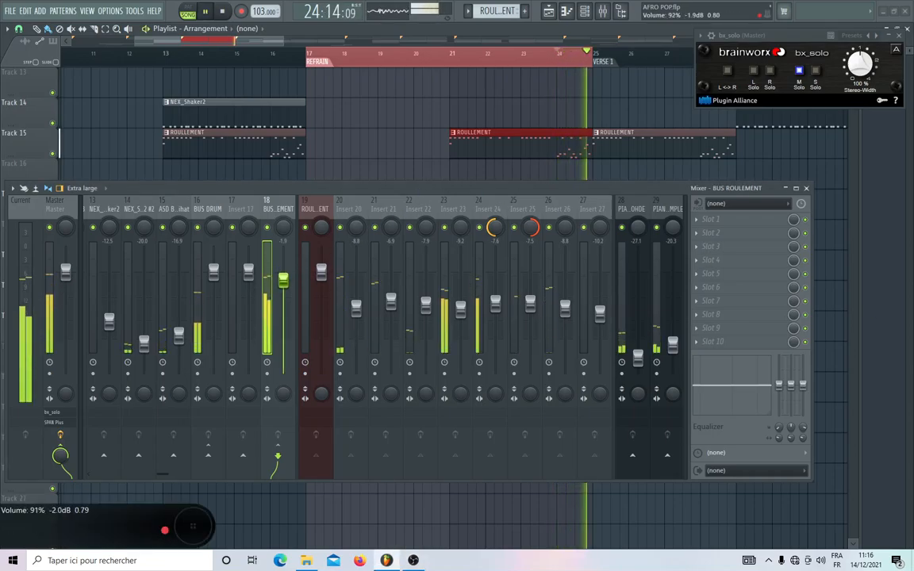
{"action": "left_click_drag", "start_coordinate": [283, 271], "coordinate": [284, 314]}
{"action": "key", "text": "space"}
{"action": "key", "text": "space"}
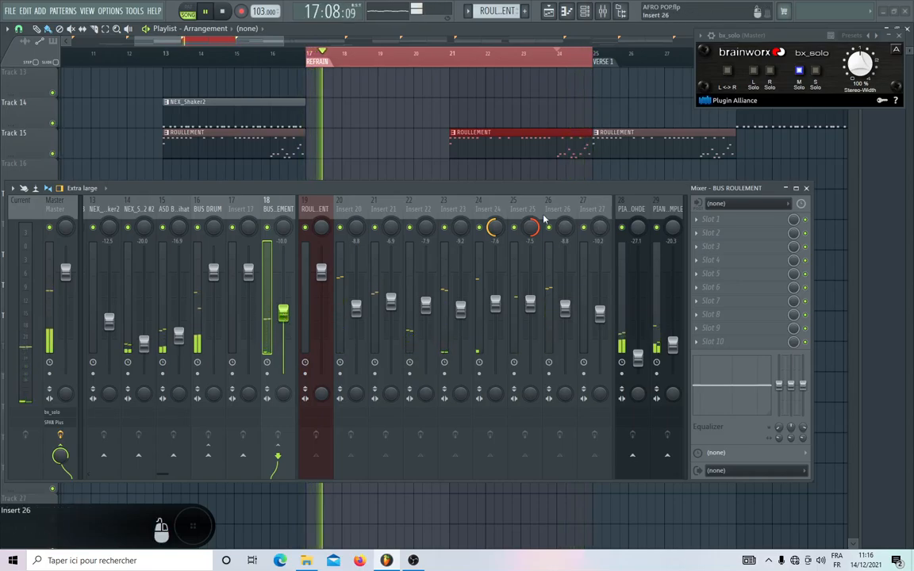
Pull the BUS MELO fader down to silence during playback and reset it to its default level.
{"action": "scroll", "coordinate": [553, 210], "scroll_direction": "down", "scroll_amount": 6}
{"action": "key", "text": "space"}
{"action": "left_click", "coordinate": [248, 212]}
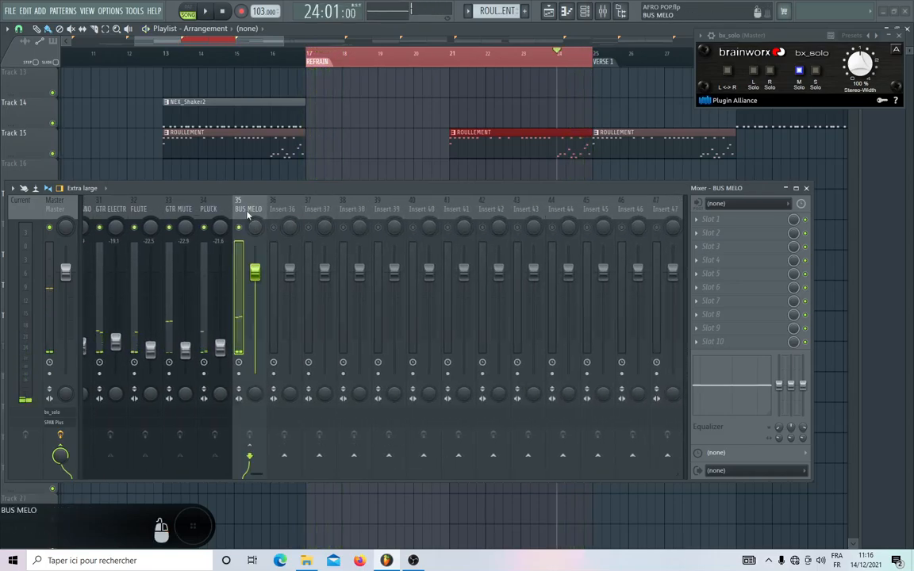
{"action": "key", "text": "space"}
{"action": "left_click_drag", "start_coordinate": [255, 271], "coordinate": [255, 373]}
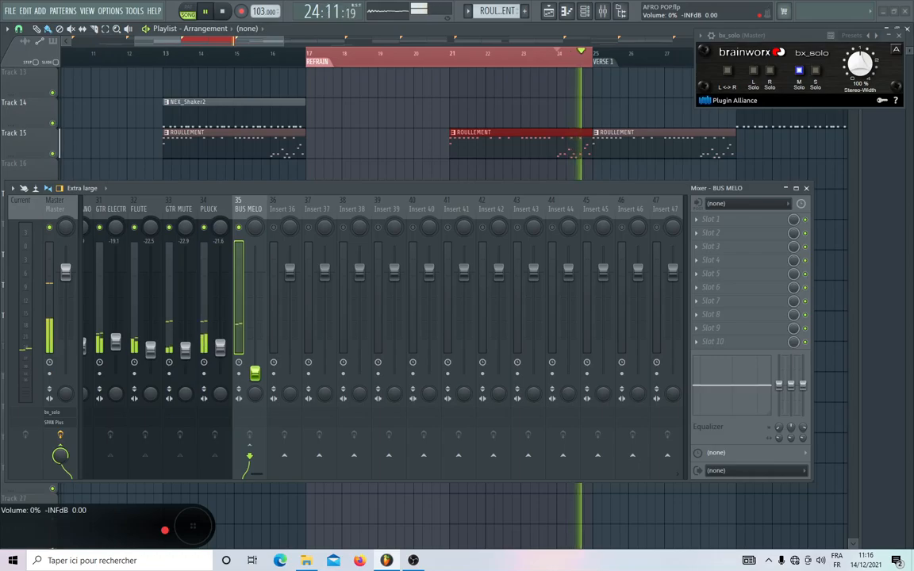
{"action": "right_click", "coordinate": [255, 371]}
{"action": "left_click", "coordinate": [264, 377]}
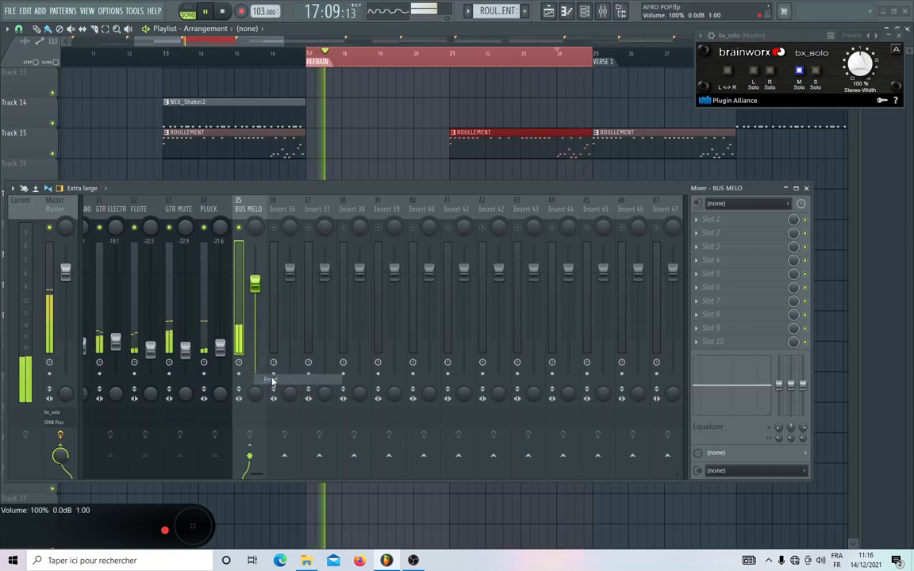
Review the bus tracks during playback and turn off M Solo in the Master track's bx_solo plugin.
{"action": "scroll", "coordinate": [334, 209], "scroll_direction": "up", "scroll_amount": 8}
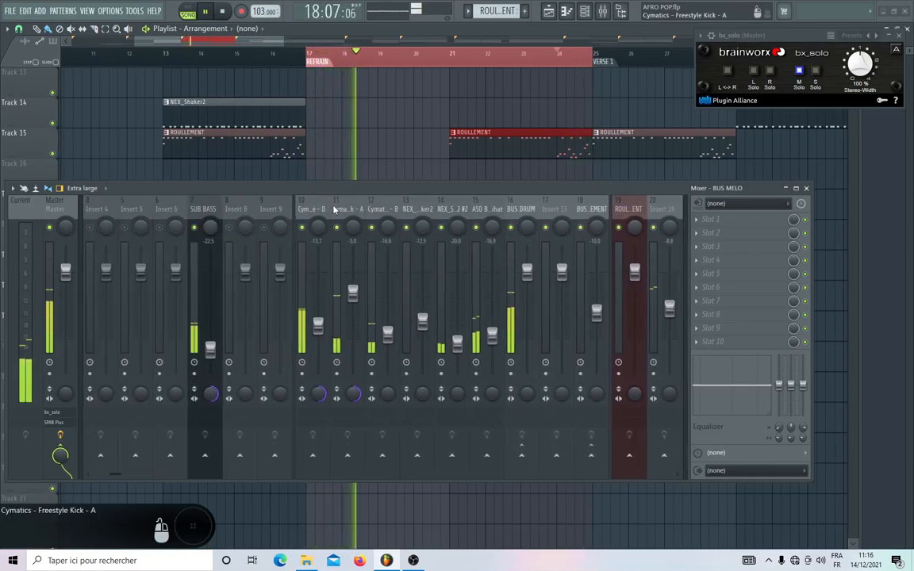
{"action": "scroll", "coordinate": [510, 208], "scroll_direction": "down", "scroll_amount": 6}
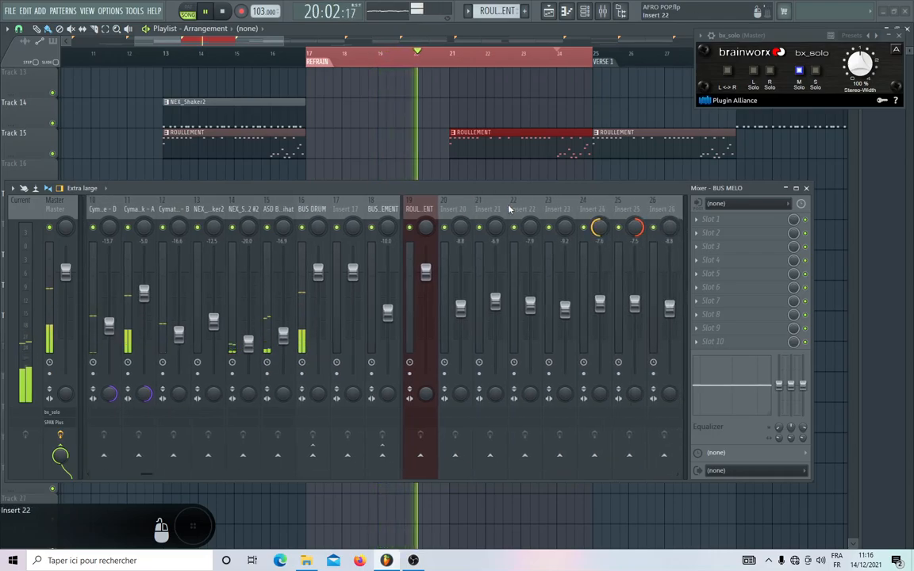
{"action": "scroll", "coordinate": [547, 208], "scroll_direction": "up", "scroll_amount": 6}
{"action": "left_click", "coordinate": [799, 69]}
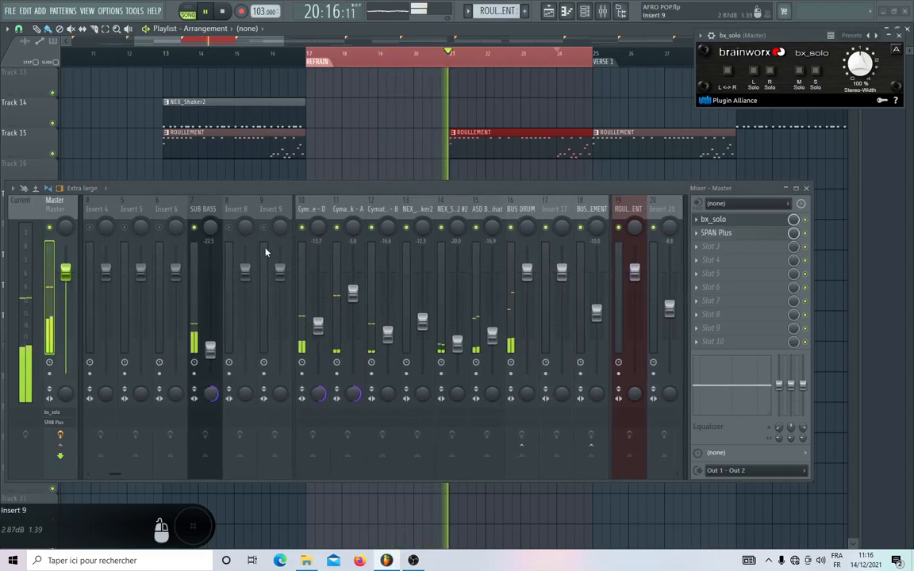
Review the melody tracks and BUS MELO in the mixer while the refrain plays from bar 17, and stop playback.
{"action": "scroll", "coordinate": [415, 207], "scroll_direction": "down", "scroll_amount": 9}
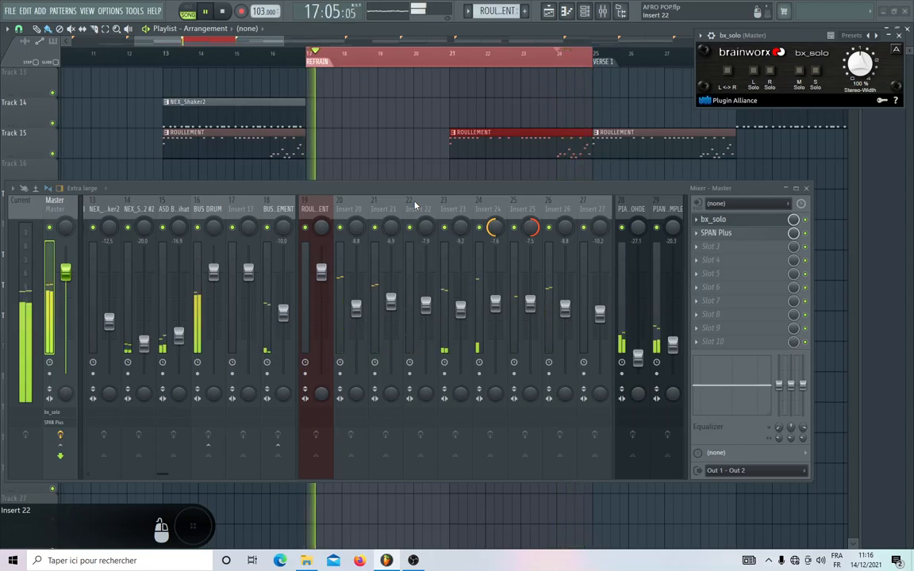
{"action": "scroll", "coordinate": [414, 205], "scroll_direction": "up", "scroll_amount": 3}
{"action": "scroll", "coordinate": [414, 204], "scroll_direction": "down", "scroll_amount": 15}
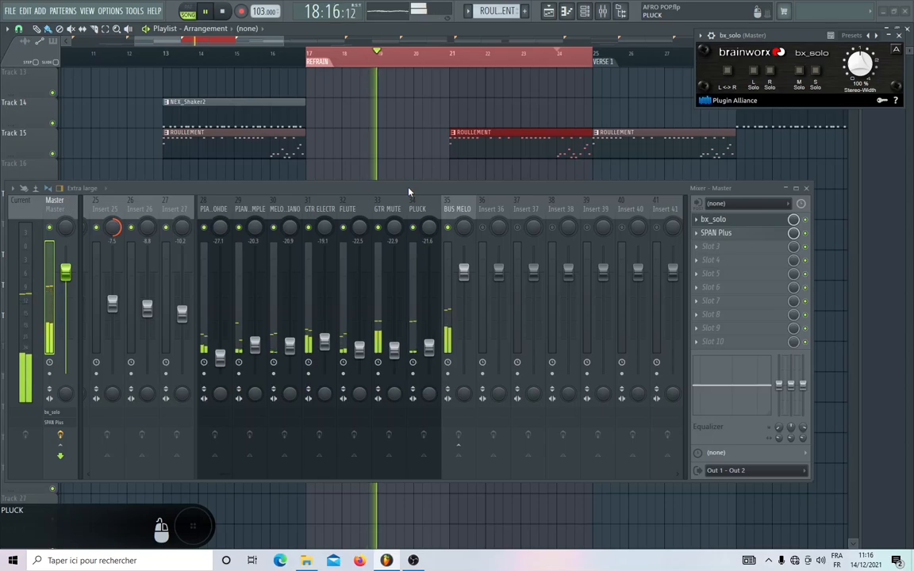
{"action": "left_click", "coordinate": [410, 209]}
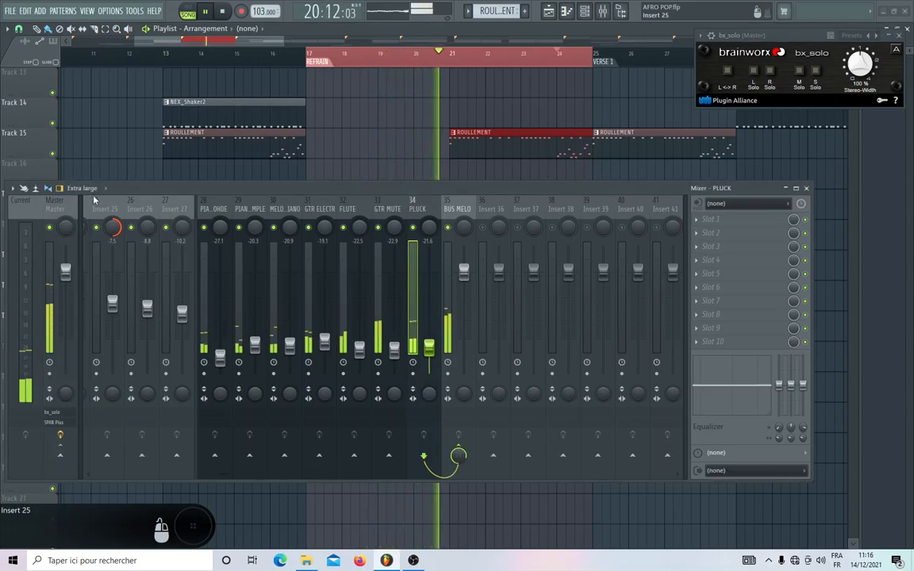
{"action": "left_click", "coordinate": [65, 211]}
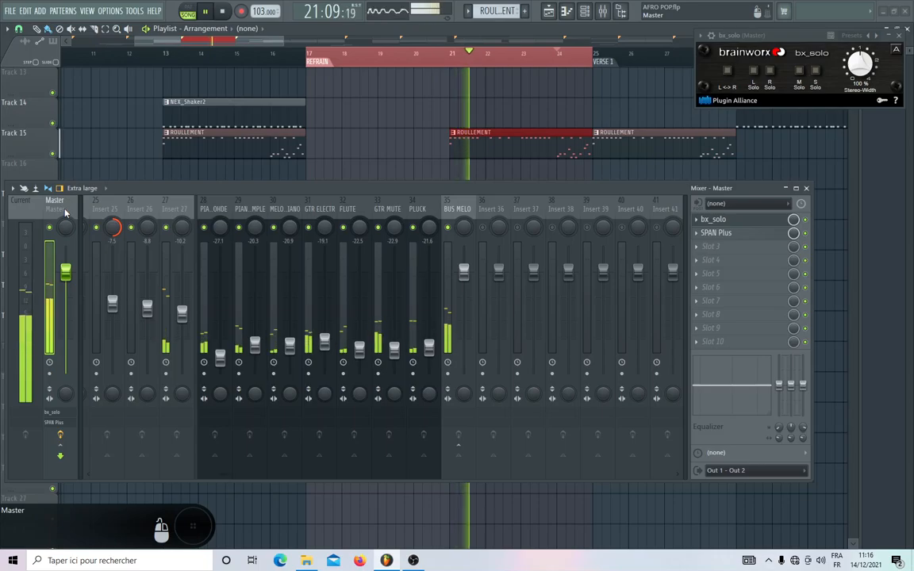
{"action": "left_click", "coordinate": [559, 54]}
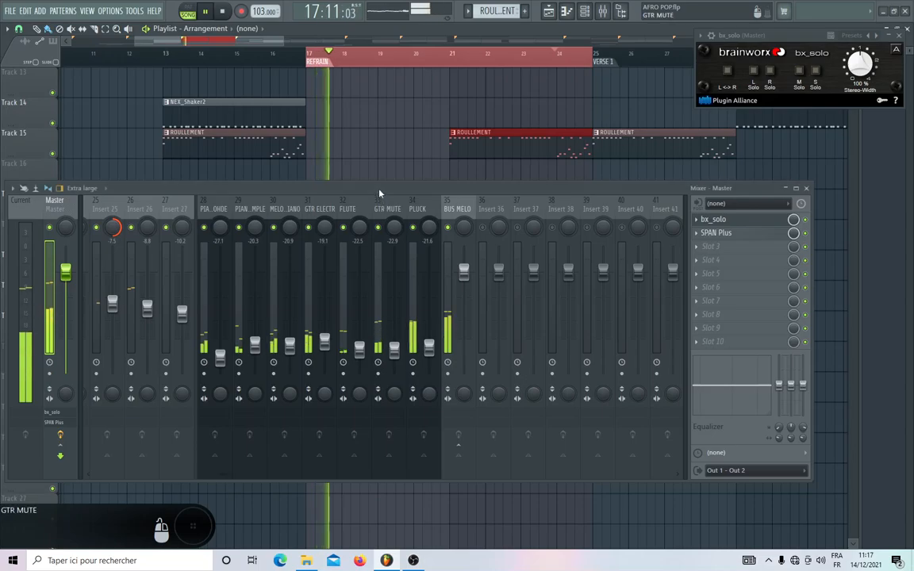
{"action": "key", "text": "space"}
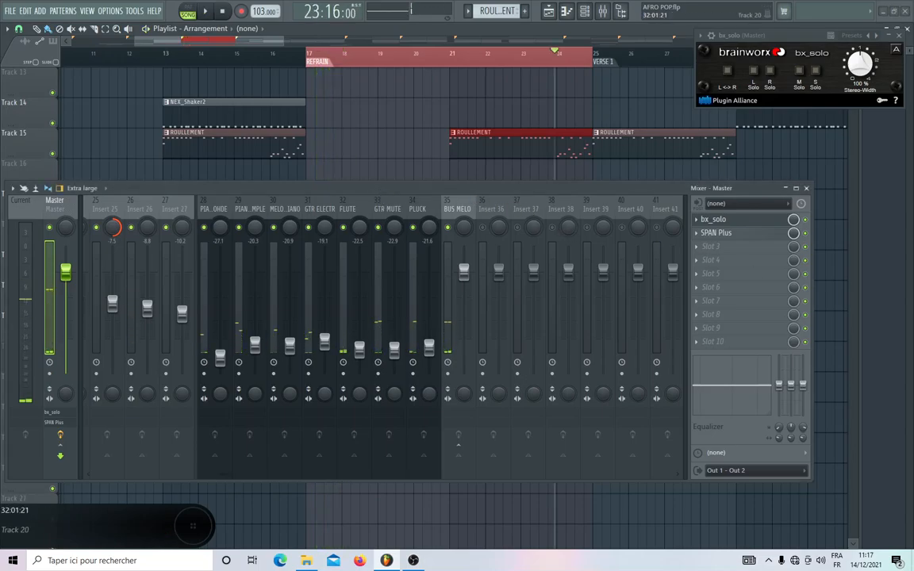
Inspect the routing of the PIANO ROHDE, PIANO SIMPLE and MELODIE PIANO mixer tracks.
{"action": "scroll", "coordinate": [368, 209], "scroll_direction": "up", "scroll_amount": 3}
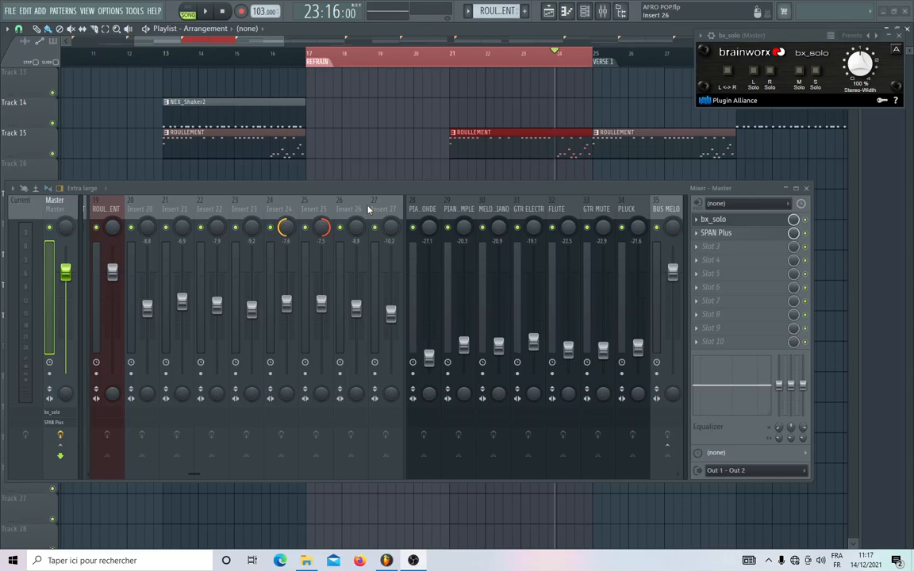
{"action": "left_click", "coordinate": [441, 209]}
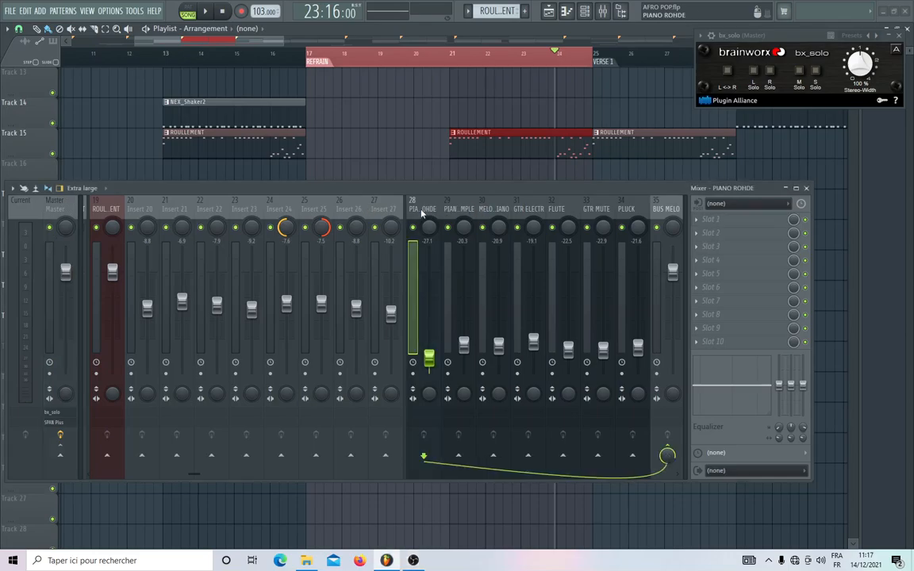
{"action": "left_click", "coordinate": [461, 209]}
{"action": "left_click", "coordinate": [494, 208]}
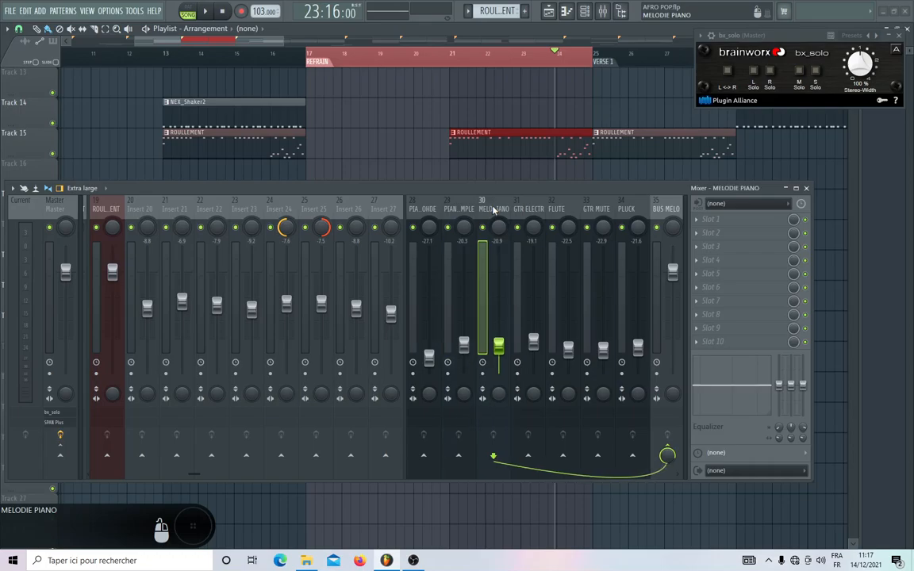
{"action": "left_click", "coordinate": [425, 209]}
{"action": "left_click", "coordinate": [454, 210]}
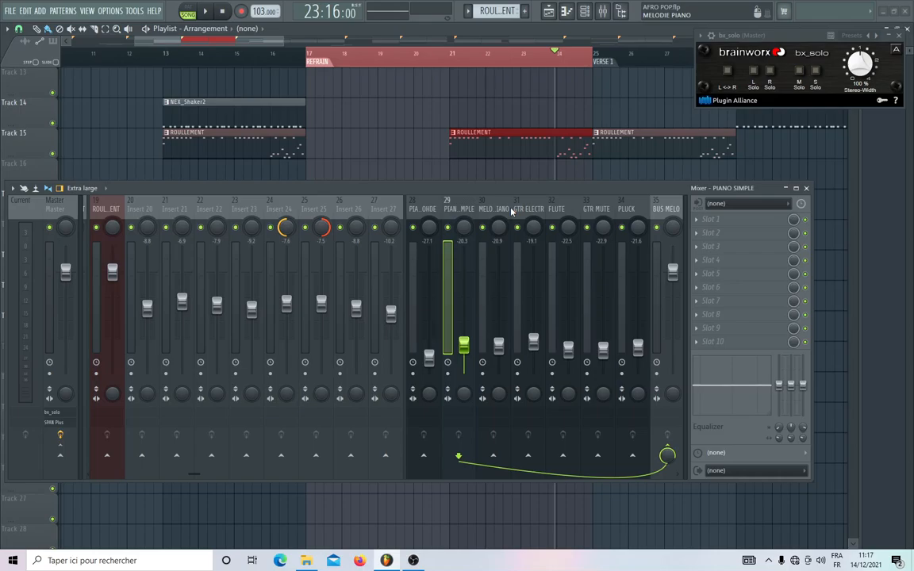
Shift the MELODIE PIANO, GTR ELECTR, FLUTE, GTR MUTE and BUS MELO tracks together two mixer slots to the right.
{"action": "scroll", "coordinate": [512, 212], "scroll_direction": "right", "scroll_amount": 6}
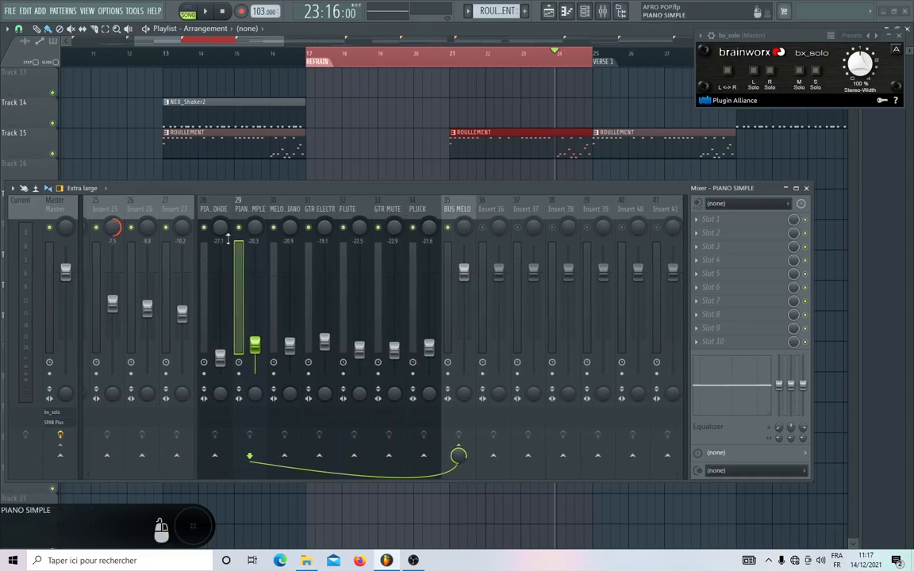
{"action": "left_click", "coordinate": [284, 209]}
{"action": "left_click", "coordinate": [320, 208], "text": "ctrl"}
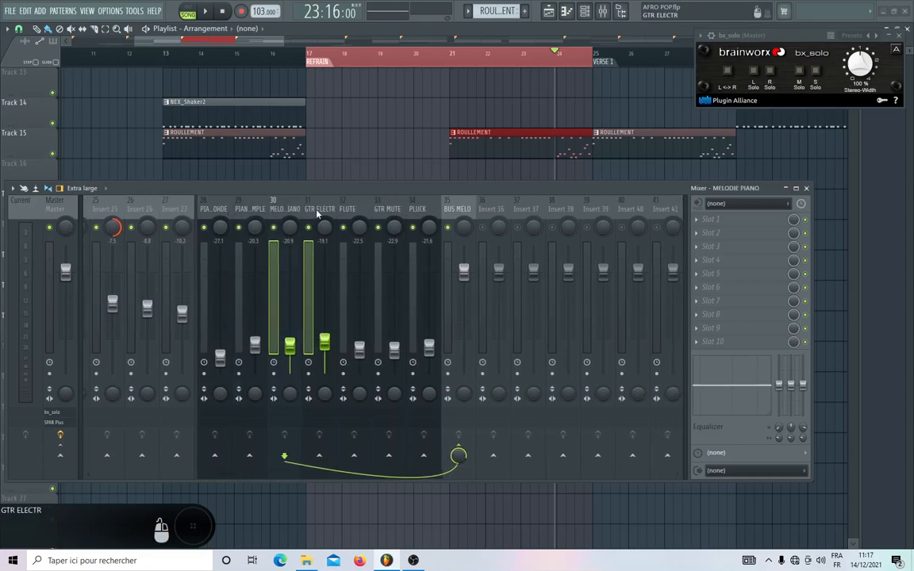
{"action": "left_click", "coordinate": [346, 209], "text": "ctrl"}
{"action": "left_click", "coordinate": [387, 209], "text": "ctrl"}
{"action": "left_click", "coordinate": [449, 209], "text": "ctrl"}
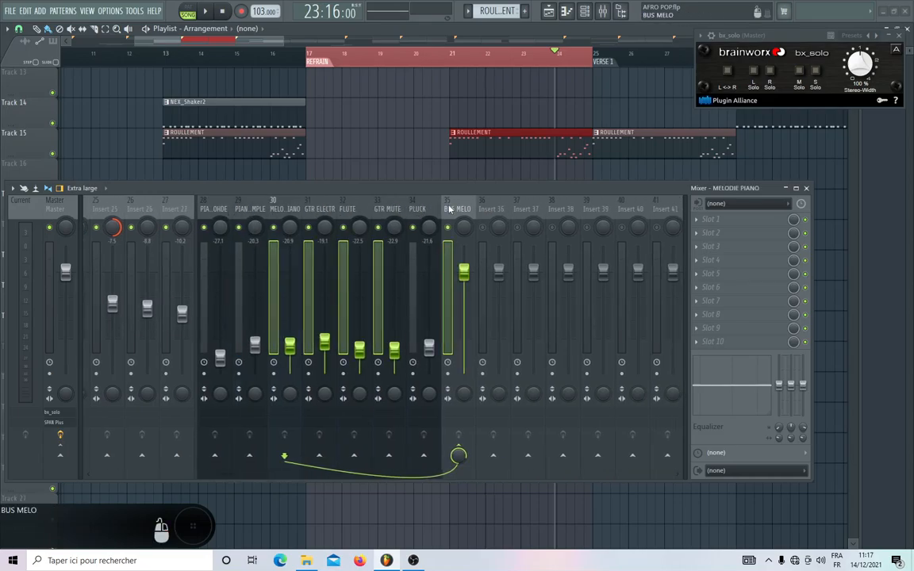
{"action": "key", "text": "alt+Right"}
{"action": "key", "text": "alt+Right"}
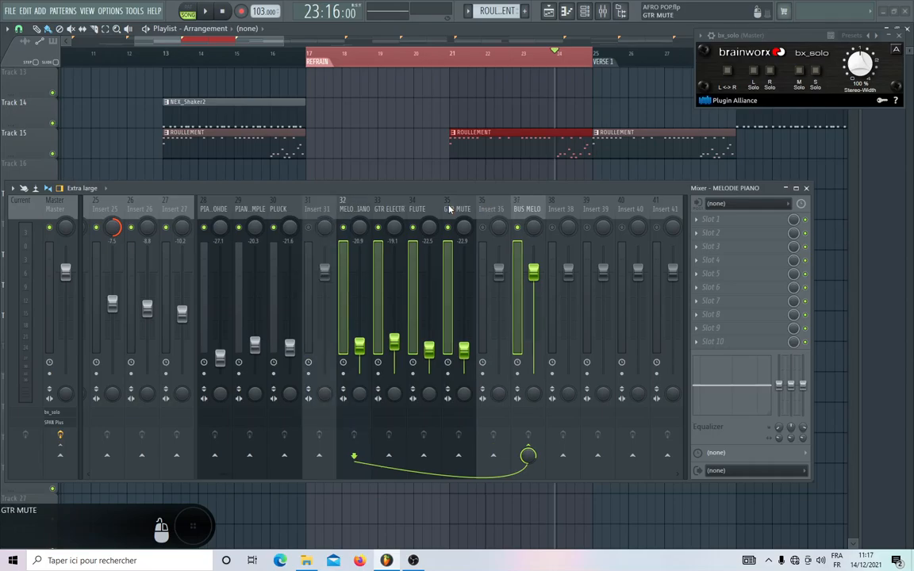
Move the PLUCK track one mixer slot to the right, leaving Insert 30 free beside the piano tracks.
{"action": "left_click", "coordinate": [250, 209]}
{"action": "left_click", "coordinate": [284, 210]}
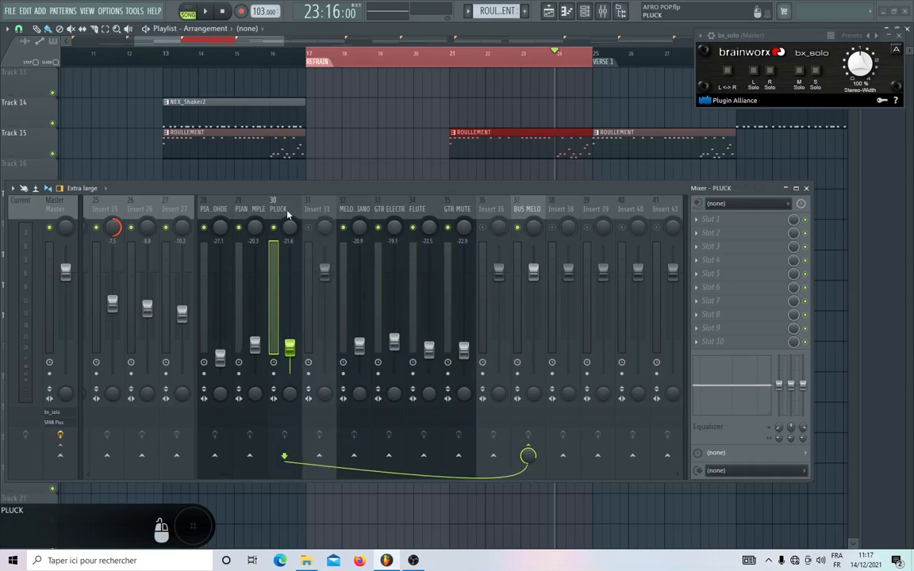
{"action": "key", "text": "alt+Right"}
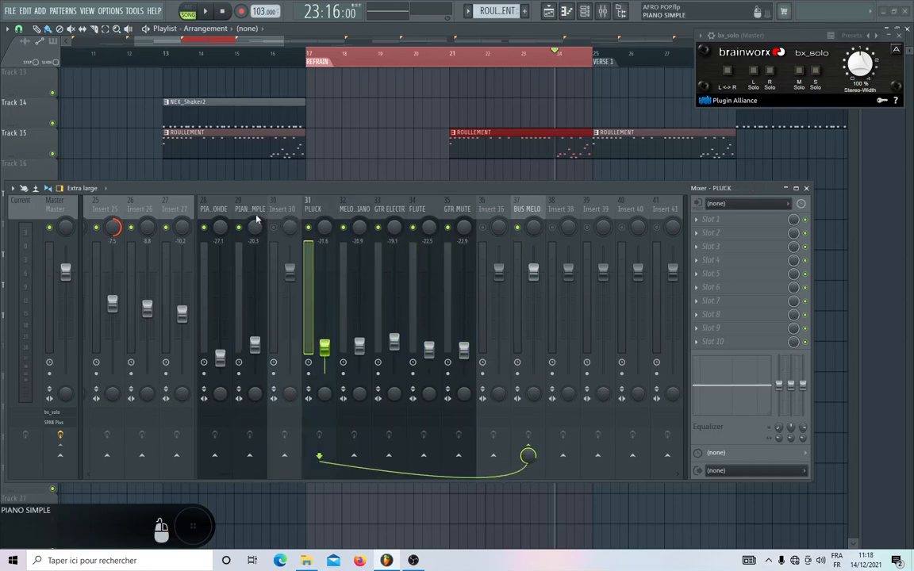
Send PIANO SIMPLE and PIANO ROHDE to the Master, and remove PIANO ROHDE's send to BUS MELO.
{"action": "left_click", "coordinate": [254, 210]}
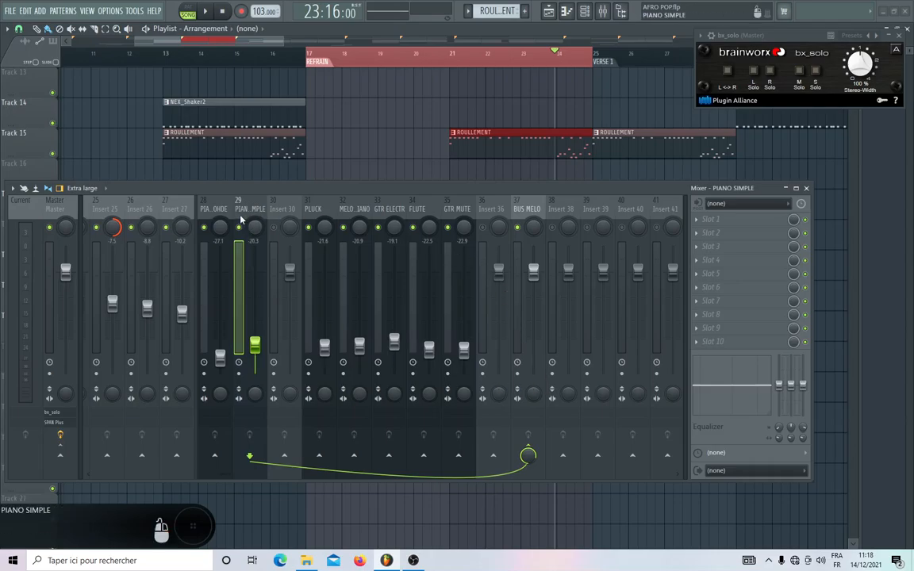
{"action": "left_click", "coordinate": [61, 456]}
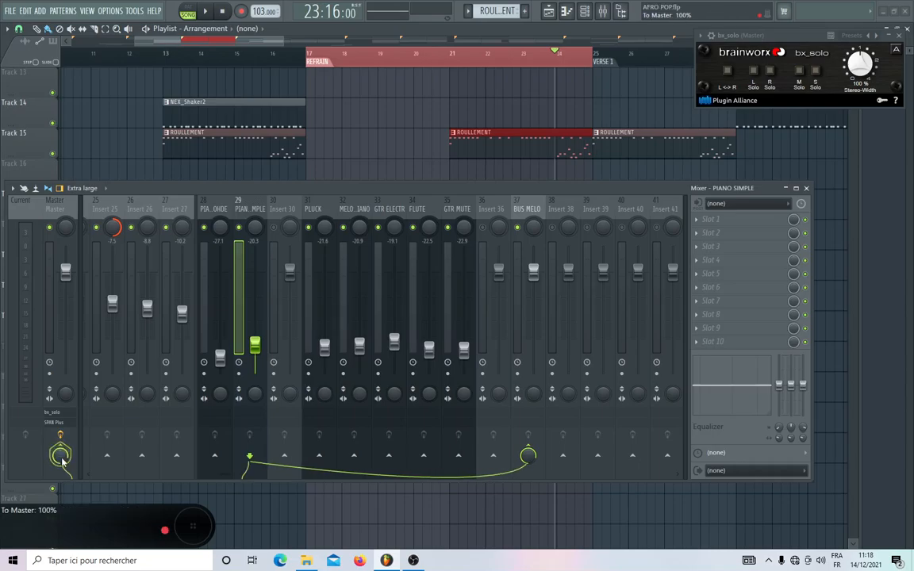
{"action": "left_click", "coordinate": [226, 208]}
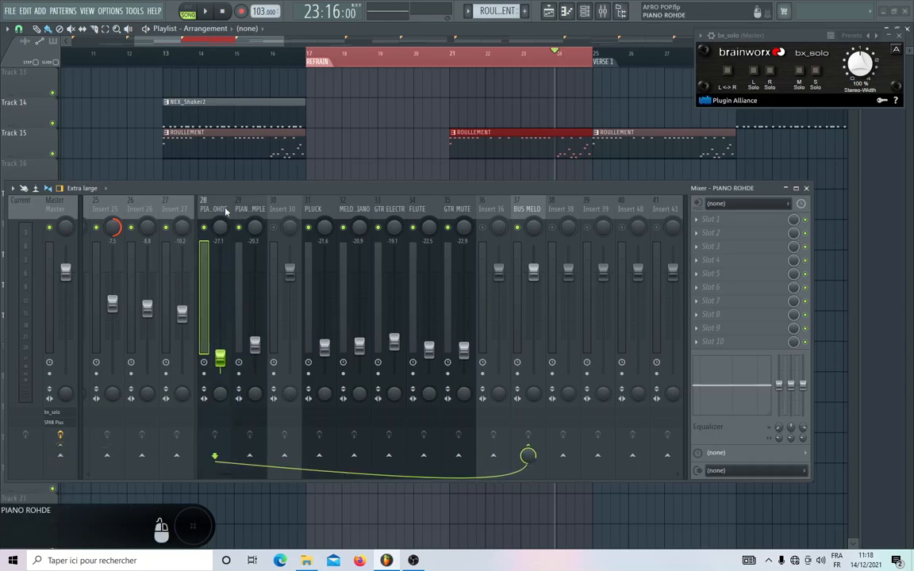
{"action": "left_click", "coordinate": [60, 456]}
{"action": "left_click", "coordinate": [527, 453]}
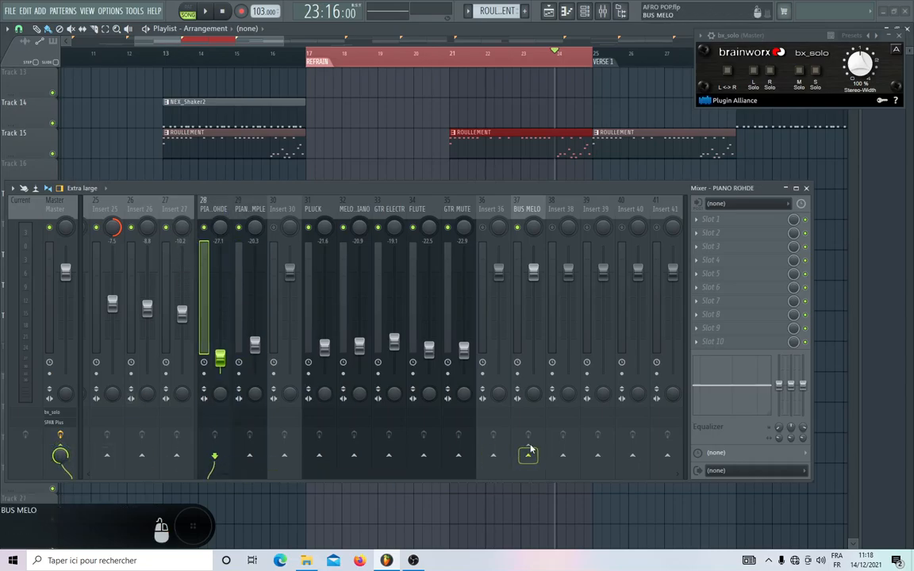
Route the PIANO ROHDE and PIANO SIMPLE tracks together to Insert 30 only.
{"action": "scroll", "coordinate": [342, 214], "scroll_direction": "left", "scroll_amount": 3}
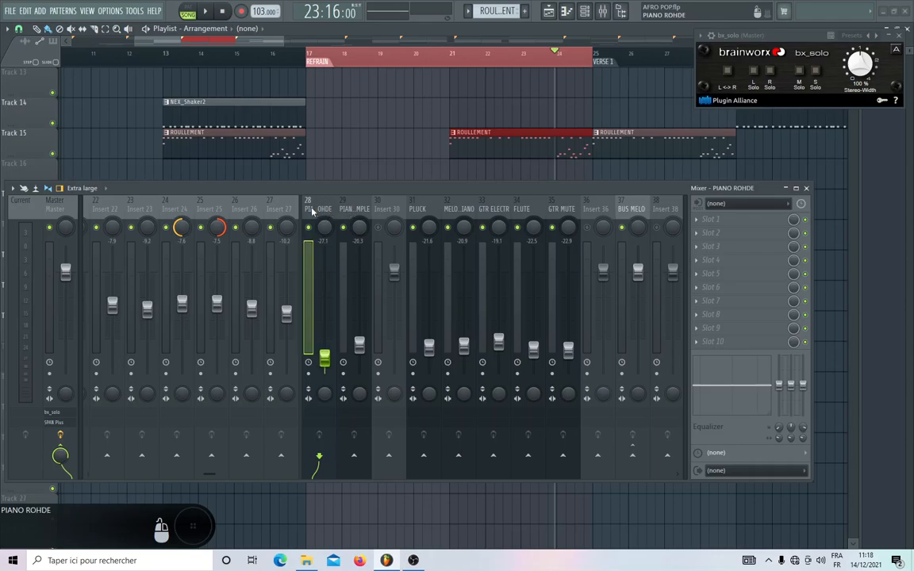
{"action": "right_click", "coordinate": [389, 457]}
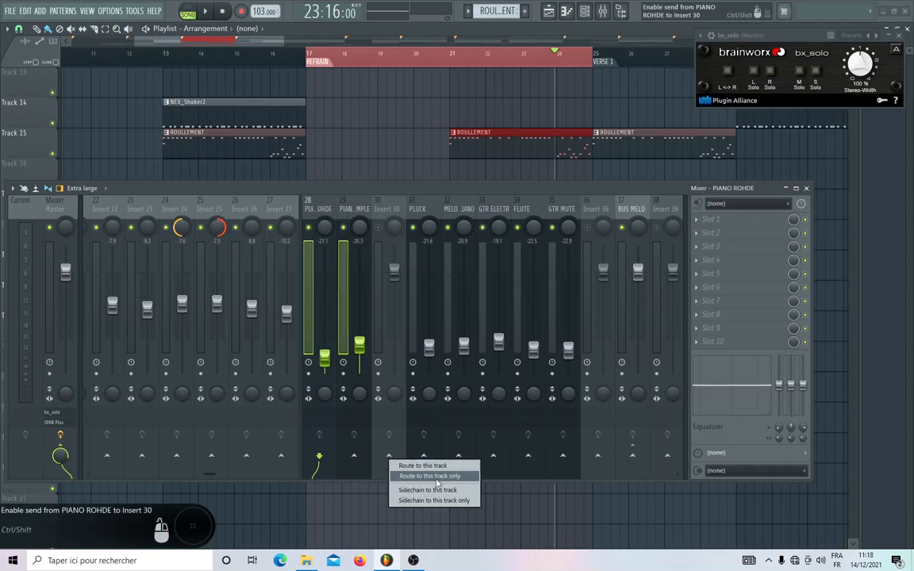
{"action": "left_click", "coordinate": [401, 465]}
Rename mixer track Insert 30 as BUS PIANO.
{"action": "left_click", "coordinate": [389, 224]}
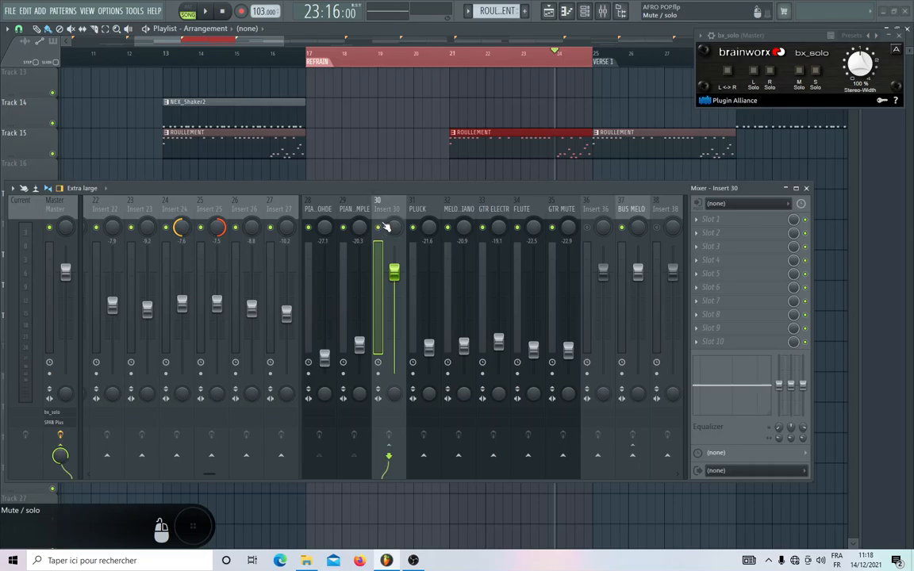
{"action": "right_click", "coordinate": [379, 211]}
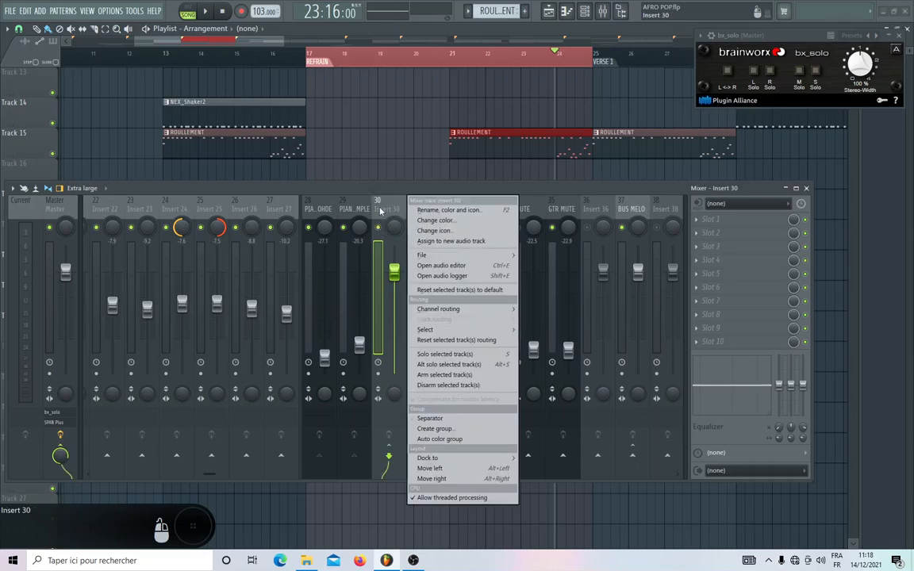
{"action": "left_click", "coordinate": [419, 205]}
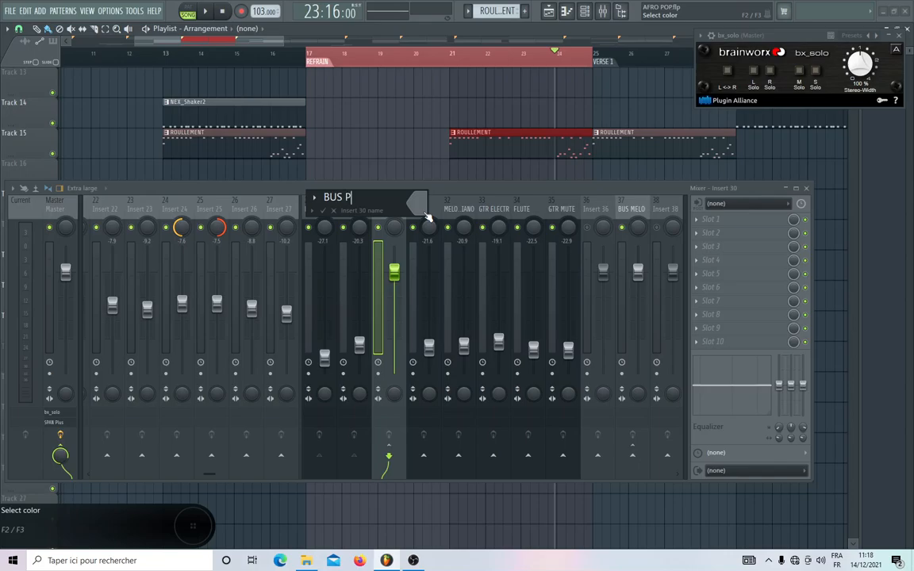
{"action": "type", "text": "ANO"}
{"action": "key", "text": "Return"}
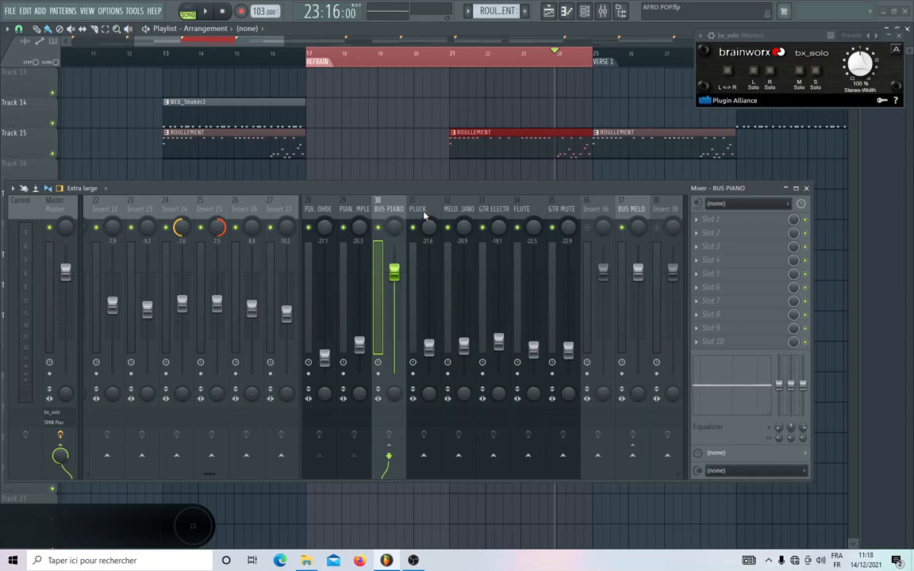
Load Pro-Q 3 in the first effect slot of PIANO ROHDE and shift the mixer window slightly down.
{"action": "left_click", "coordinate": [319, 209]}
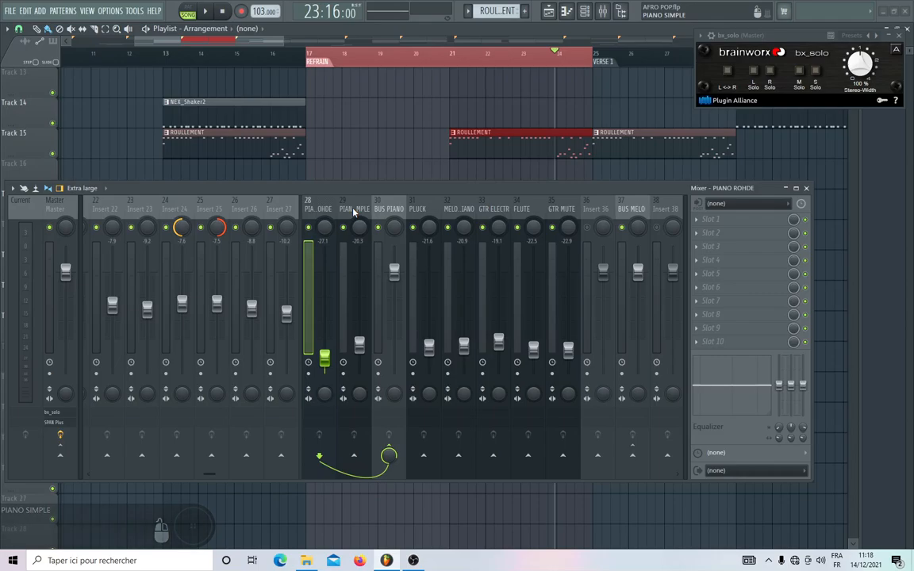
{"action": "left_click", "coordinate": [711, 219]}
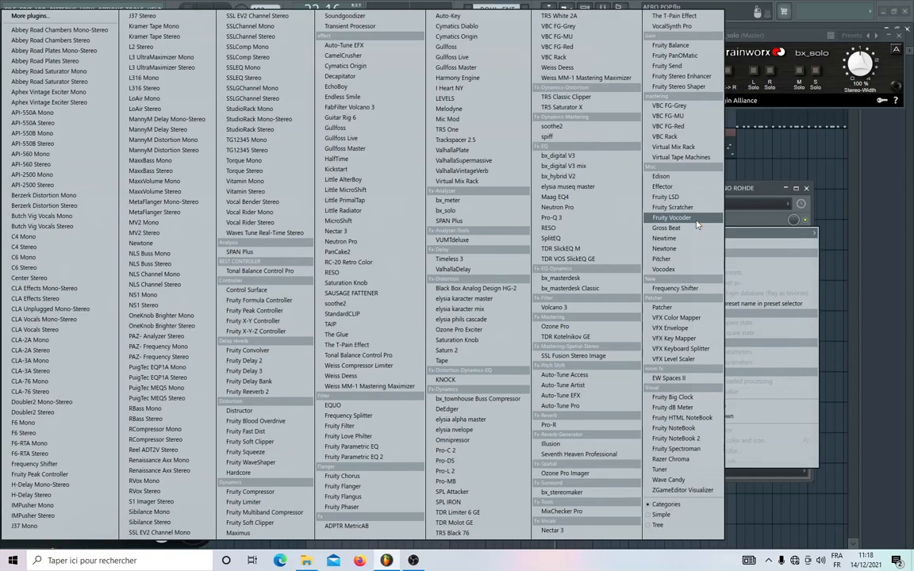
{"action": "left_click", "coordinate": [551, 218]}
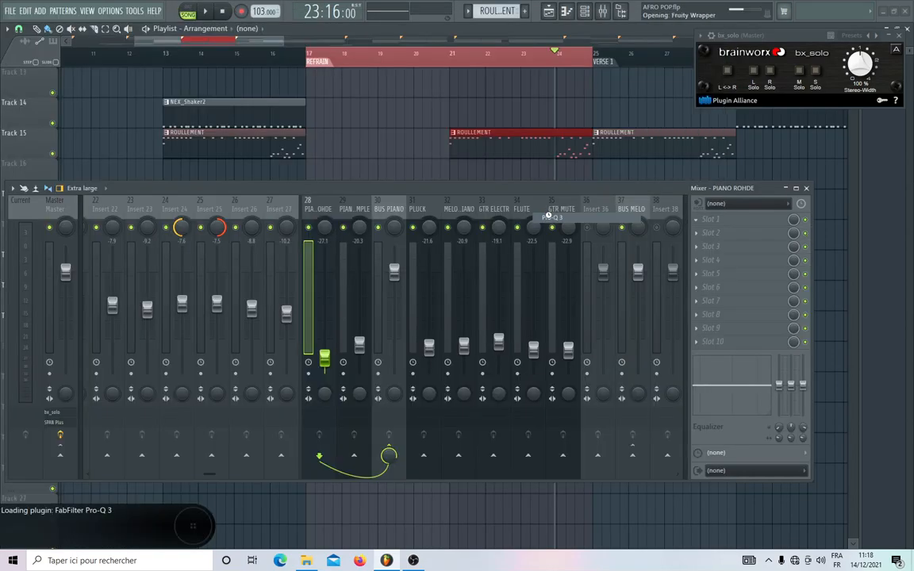
{"action": "left_click_drag", "start_coordinate": [514, 188], "coordinate": [526, 212]}
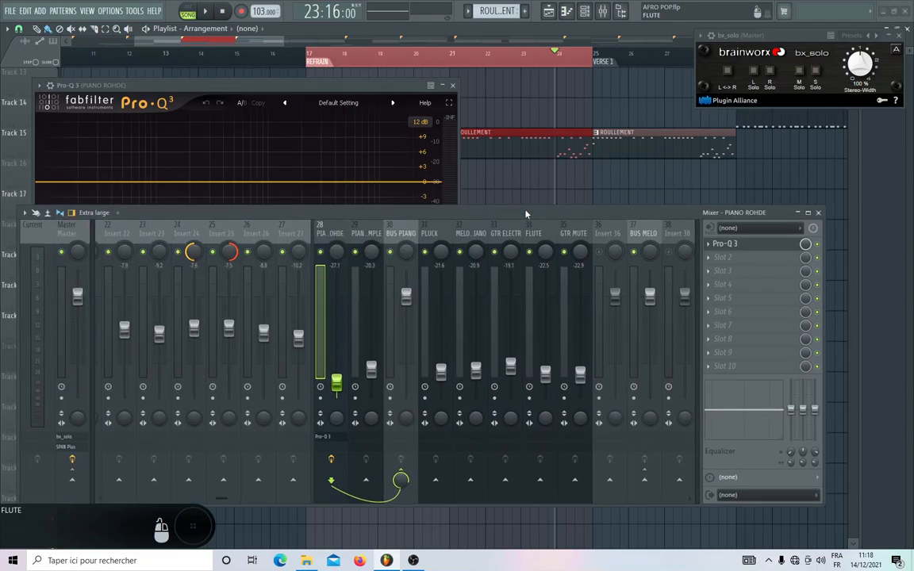
{"action": "left_click", "coordinate": [712, 246]}
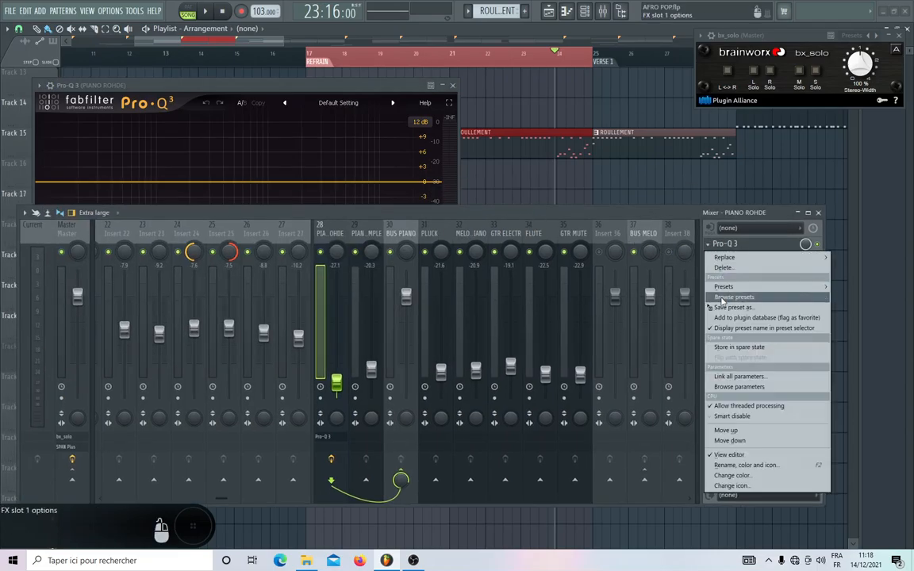
{"action": "left_click", "coordinate": [544, 211]}
Load Pro-Q 3 in the first effect slot of PIANO SIMPLE and place its window beside PIANO ROHDE's equalizer.
{"action": "left_click", "coordinate": [364, 237]}
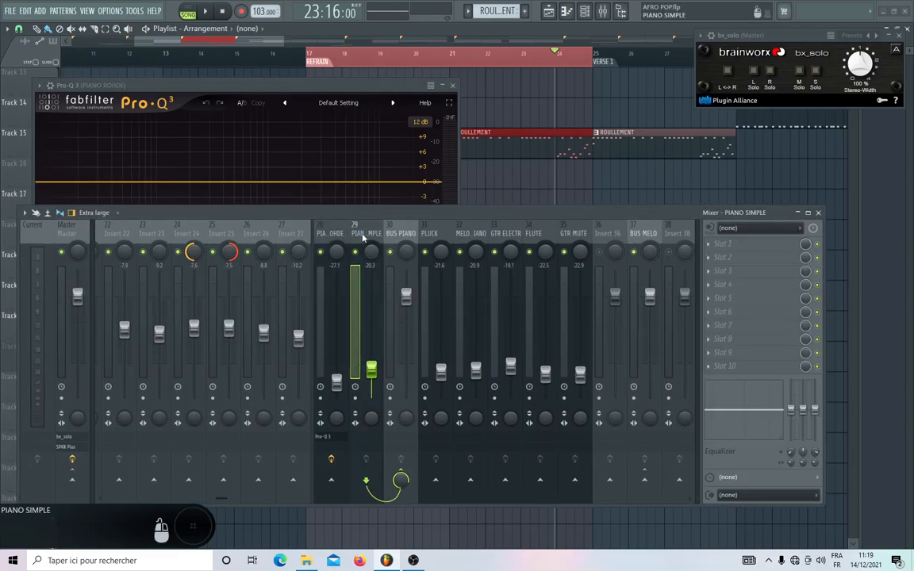
{"action": "left_click", "coordinate": [709, 245]}
{"action": "mouse_move", "coordinate": [724, 257]}
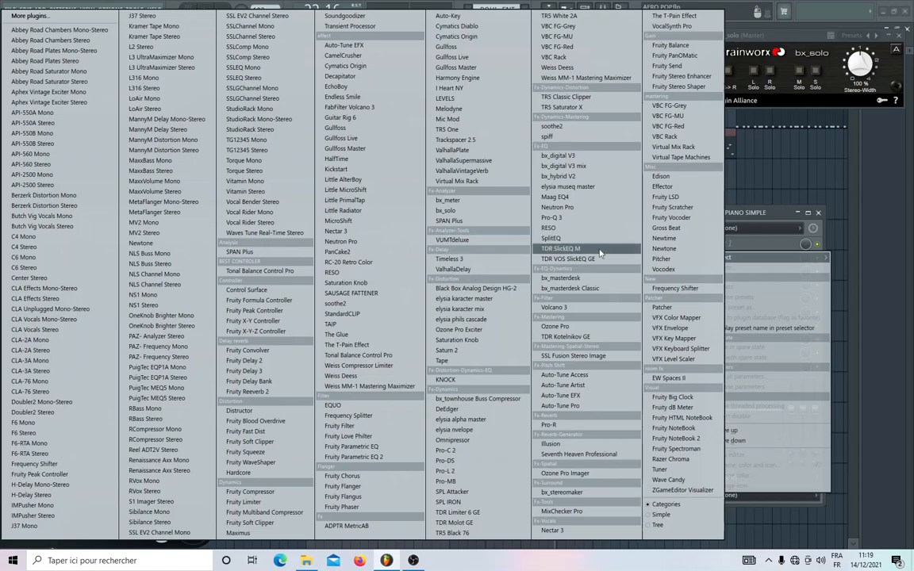
{"action": "left_click", "coordinate": [557, 219]}
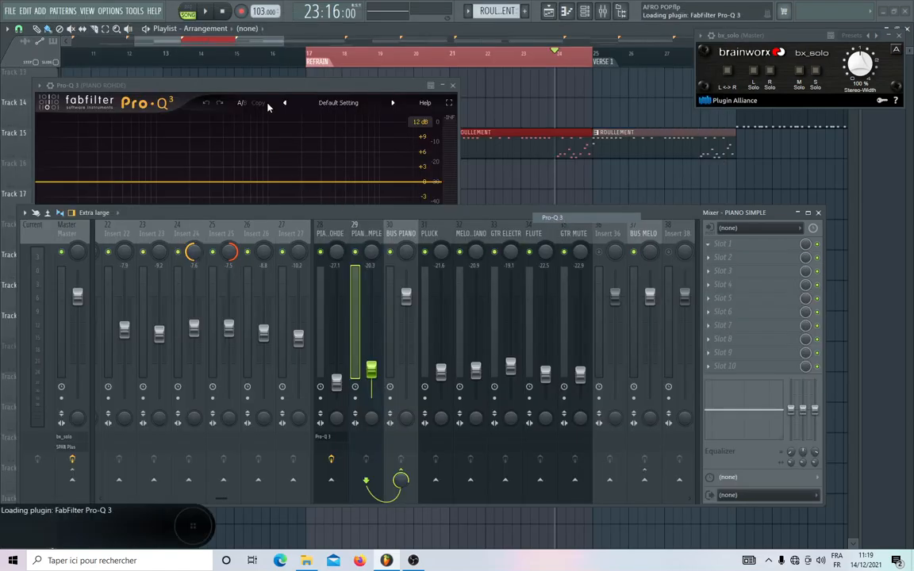
{"action": "left_click_drag", "start_coordinate": [325, 116], "coordinate": [705, 81]}
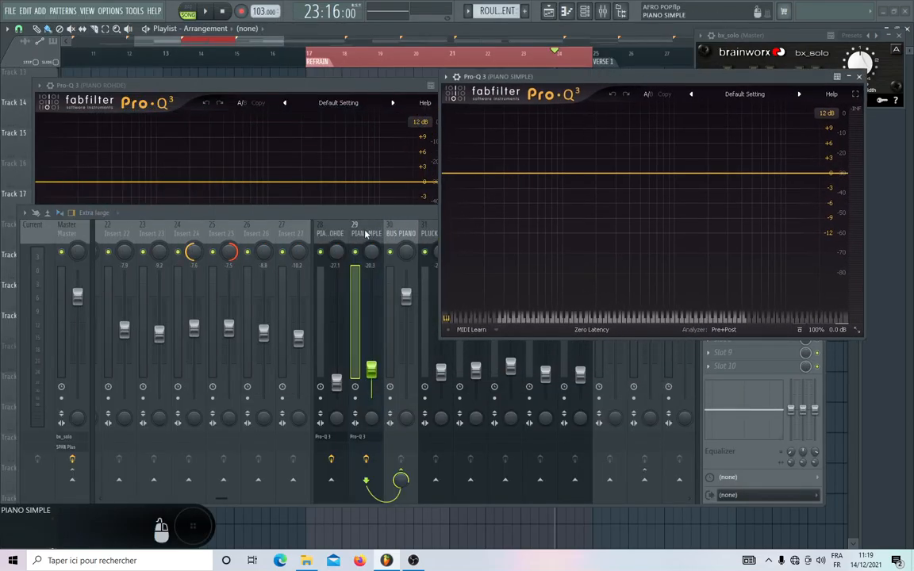
Arrange the mixer below the PIANO ROHDE and PIANO SIMPLE equalizers, align both equalizer windows side by side, and start playback.
{"action": "left_click_drag", "start_coordinate": [361, 216], "coordinate": [360, 371]}
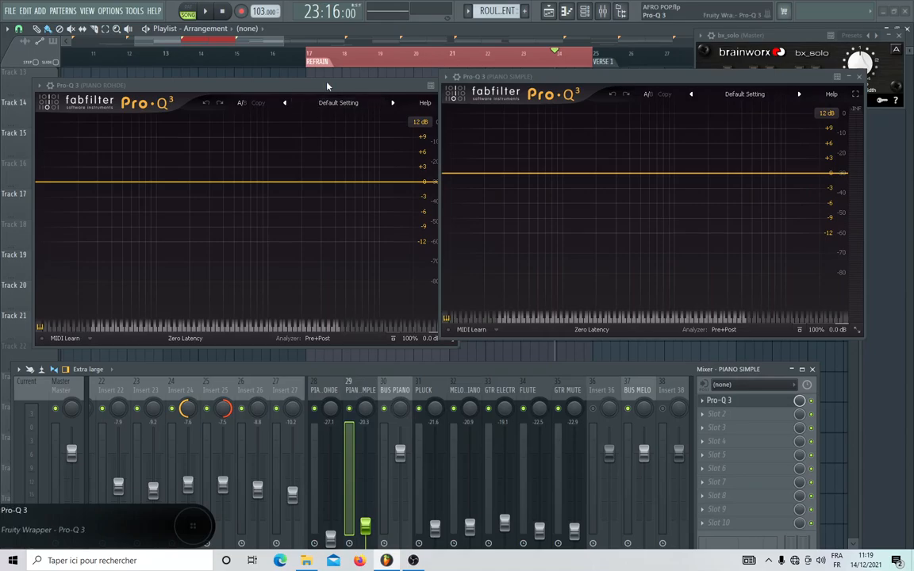
{"action": "left_click_drag", "start_coordinate": [326, 85], "coordinate": [313, 80]}
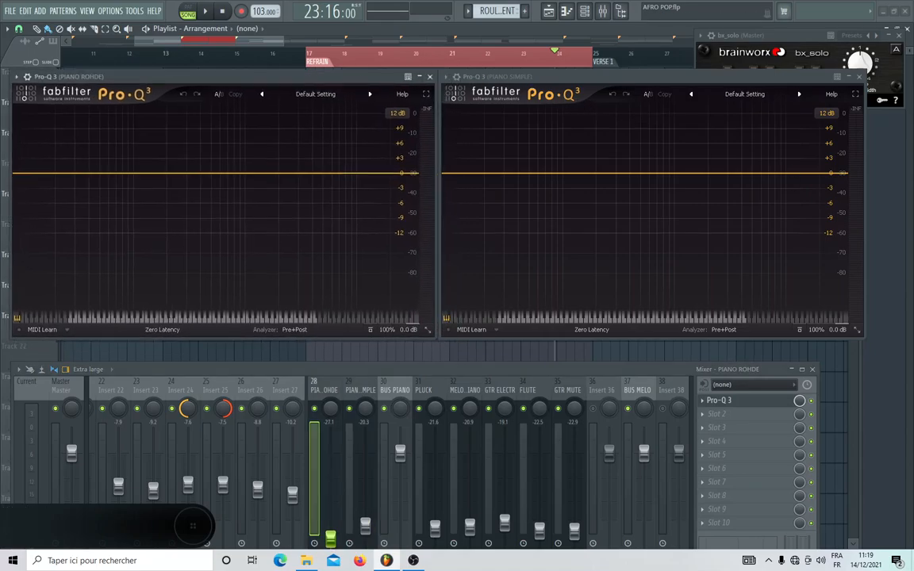
{"action": "left_click", "coordinate": [206, 12]}
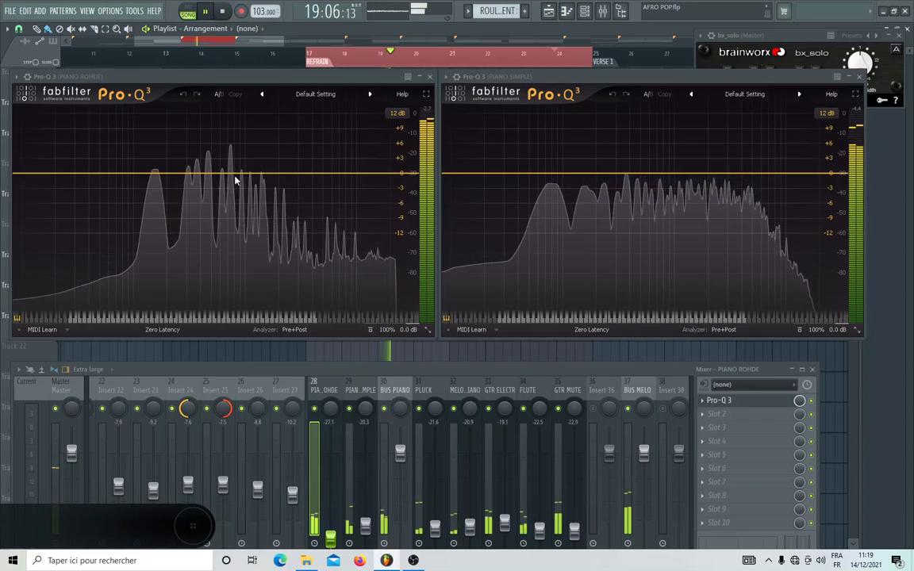
Raise the mixer window, mute the BUS DRUM track, and resume playback.
{"action": "left_click_drag", "start_coordinate": [346, 369], "coordinate": [374, 239]}
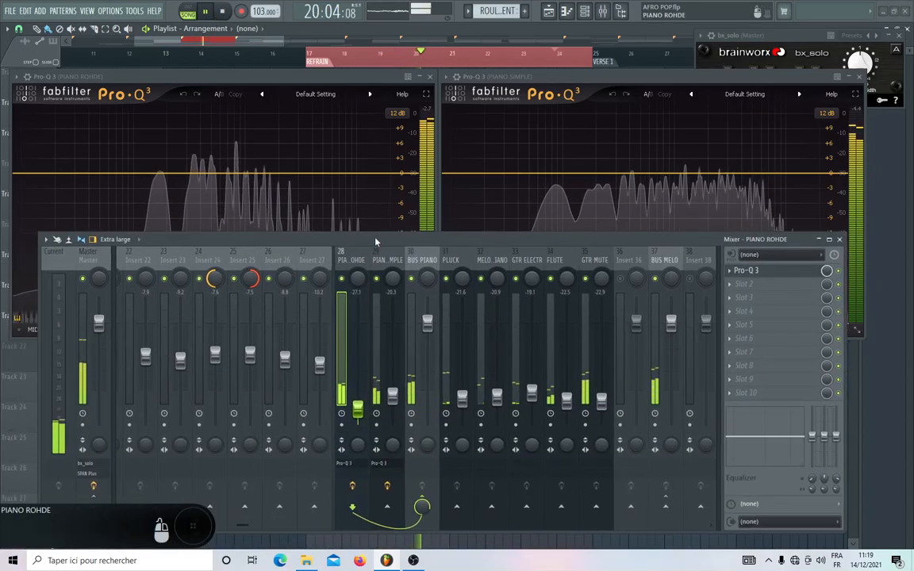
{"action": "scroll", "coordinate": [280, 260], "scroll_direction": "up", "scroll_amount": 3}
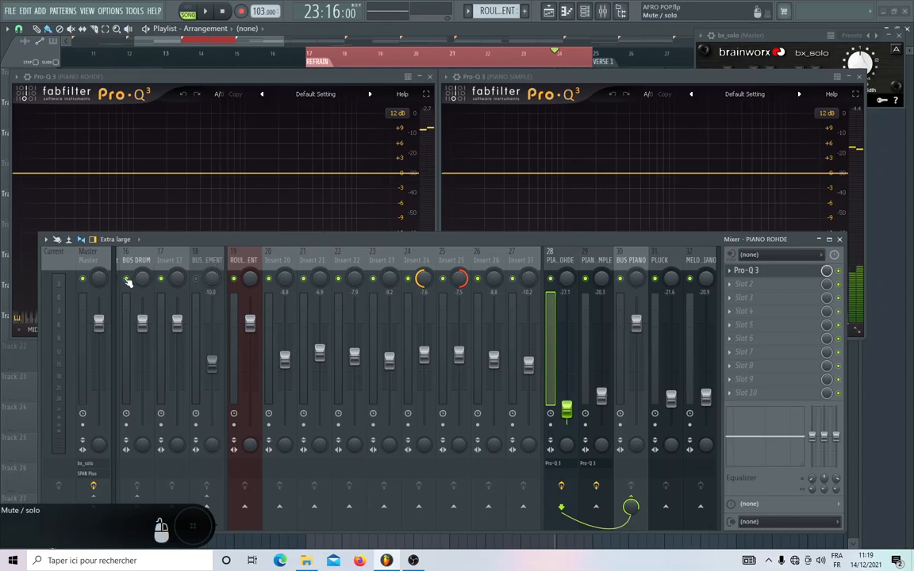
{"action": "left_click", "coordinate": [126, 278]}
{"action": "scroll", "coordinate": [373, 264], "scroll_direction": "down", "scroll_amount": 3}
{"action": "key", "text": "space"}
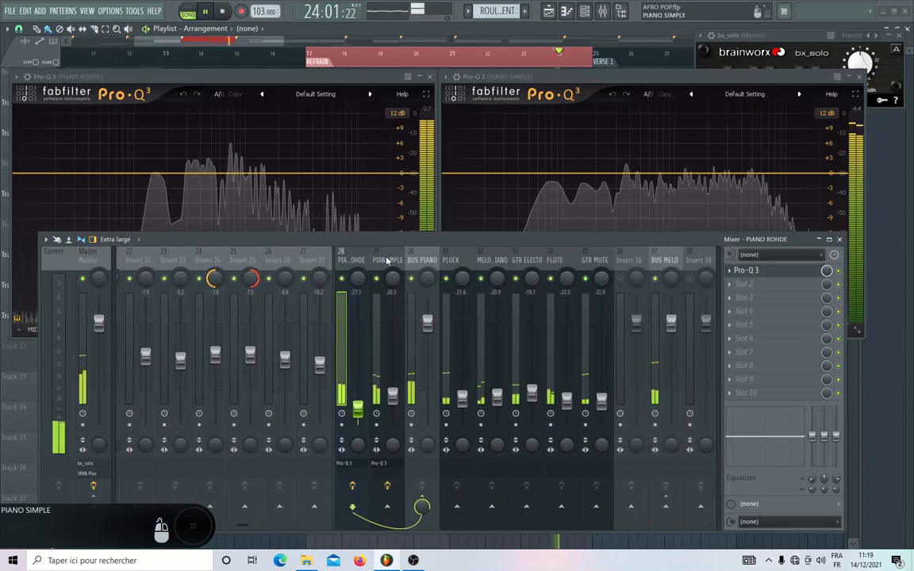
Mute the BUS MELO and Insert 17 tracks, and return the mixer window below the two equalizers.
{"action": "scroll", "coordinate": [387, 261], "scroll_direction": "down", "scroll_amount": 3}
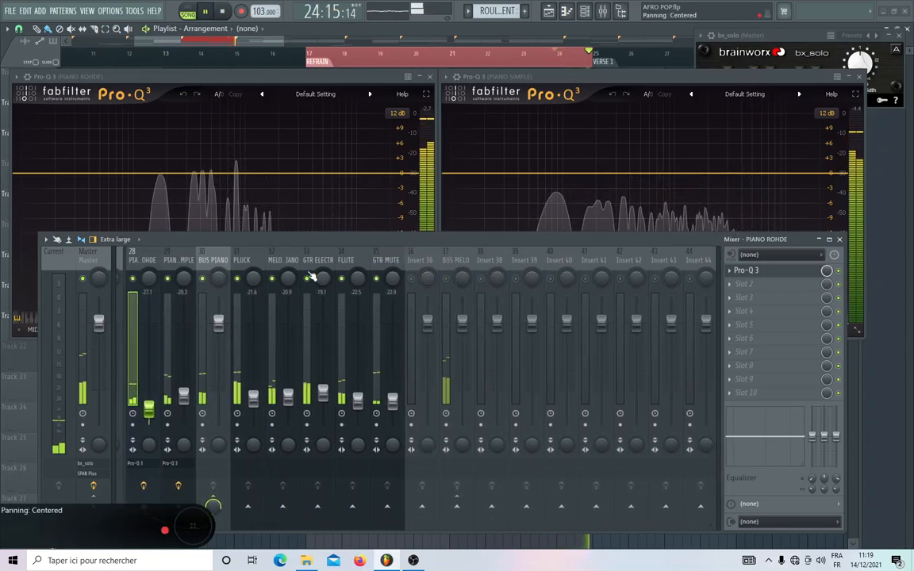
{"action": "scroll", "coordinate": [258, 268], "scroll_direction": "up", "scroll_amount": 6}
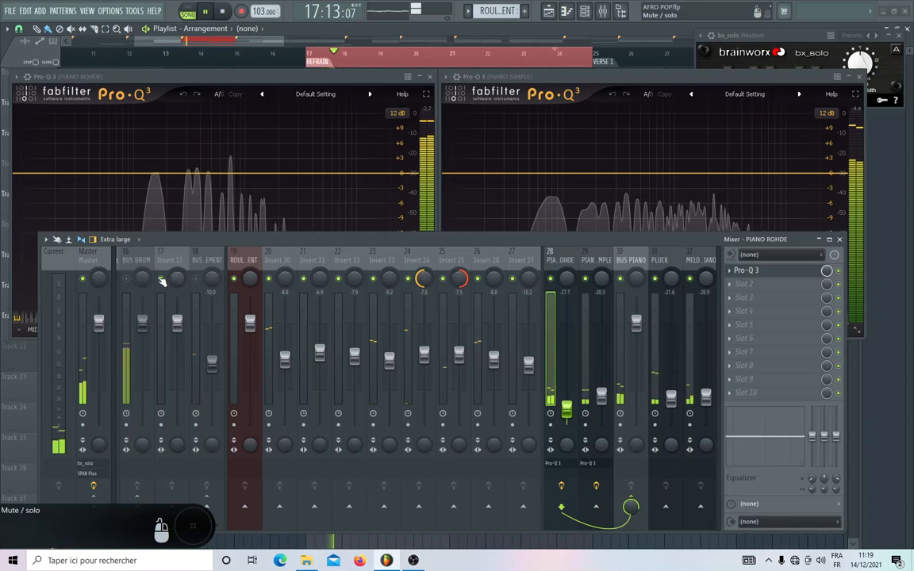
{"action": "scroll", "coordinate": [162, 272], "scroll_direction": "up", "scroll_amount": 3}
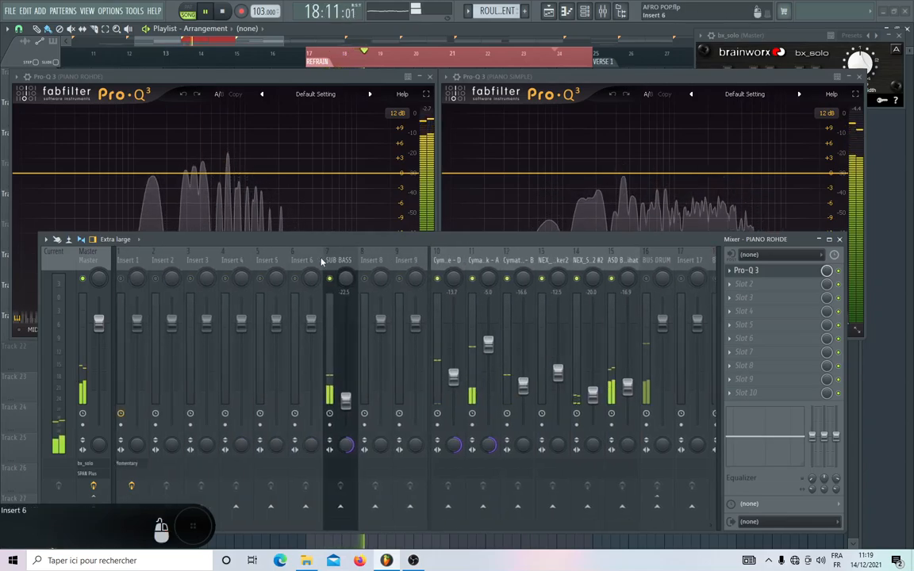
{"action": "scroll", "coordinate": [328, 274], "scroll_direction": "up", "scroll_amount": 4}
{"action": "scroll", "coordinate": [460, 266], "scroll_direction": "down", "scroll_amount": 7}
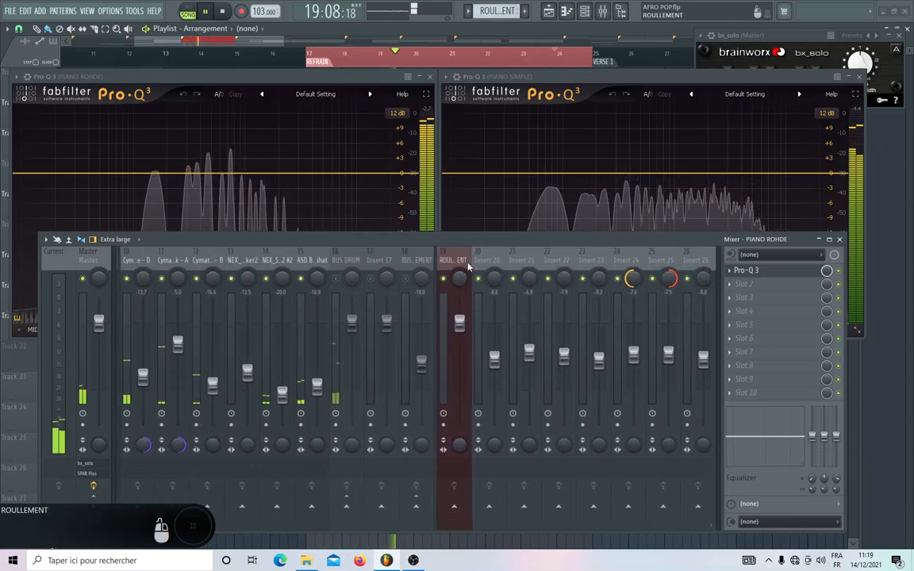
{"action": "scroll", "coordinate": [468, 268], "scroll_direction": "down", "scroll_amount": 4}
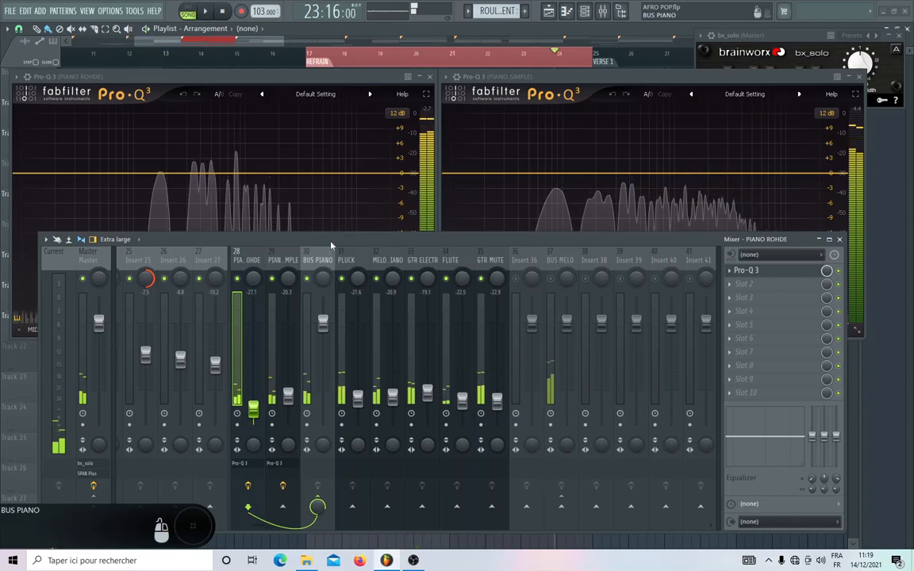
{"action": "left_click_drag", "start_coordinate": [332, 245], "coordinate": [318, 366]}
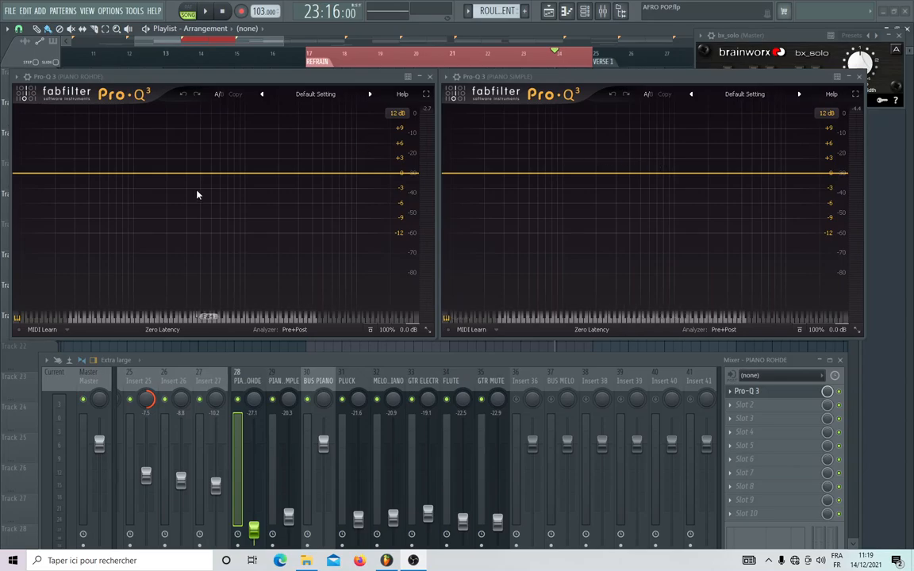
Add a Low Cut band at 100 Hz with a 30 dB/oct slope in PIANO ROHDE's equalizer.
{"action": "left_click_drag", "start_coordinate": [130, 174], "coordinate": [125, 206]}
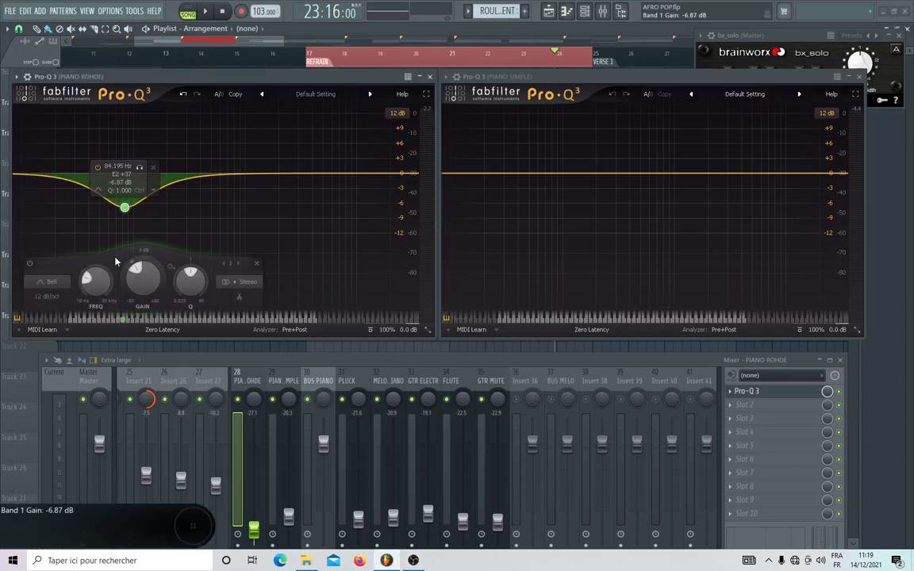
{"action": "left_click", "coordinate": [97, 193]}
{"action": "left_click", "coordinate": [123, 201]}
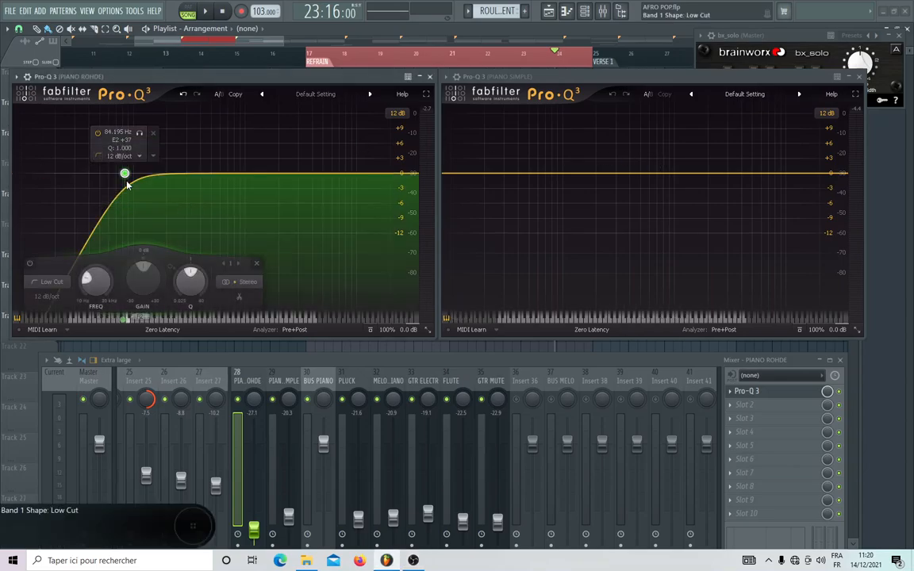
{"action": "scroll", "coordinate": [126, 175], "scroll_direction": "up", "scroll_amount": 2}
{"action": "scroll", "coordinate": [126, 176], "scroll_direction": "up", "scroll_amount": 1}
{"action": "left_click_drag", "start_coordinate": [126, 175], "coordinate": [142, 179]}
{"action": "double_click", "coordinate": [133, 136]}
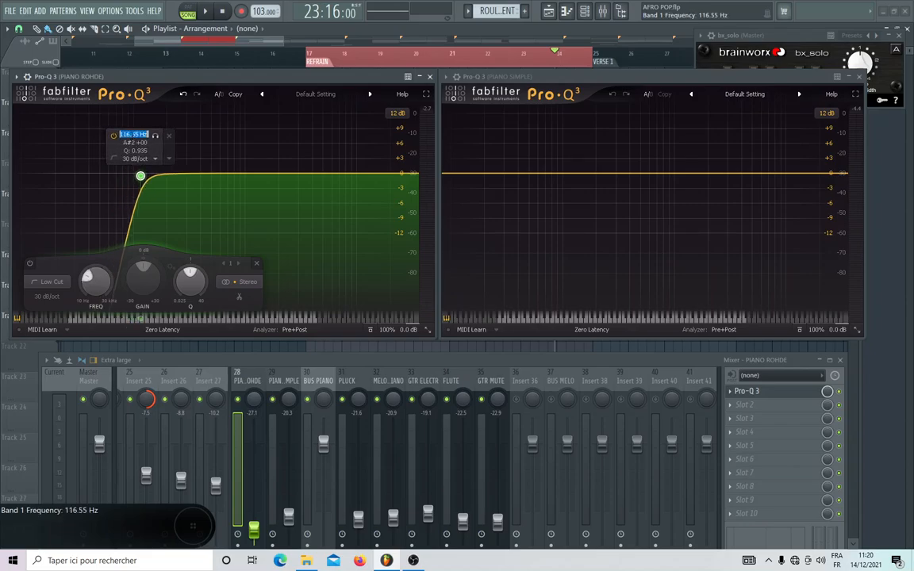
{"action": "type", "text": "100"}
{"action": "key", "text": "Return"}
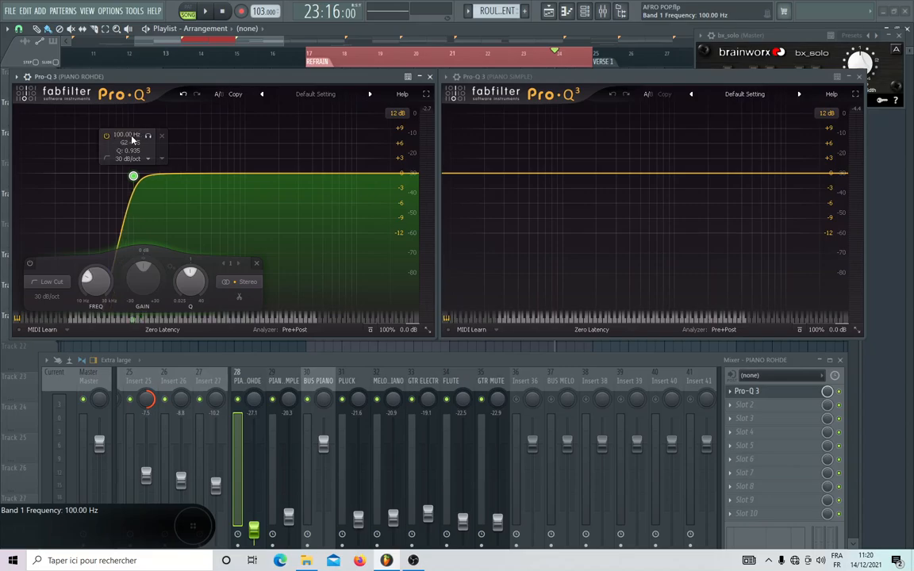
Add a Low Cut band at 100 Hz in PIANO SIMPLE's equalizer.
{"action": "double_click", "coordinate": [546, 190]}
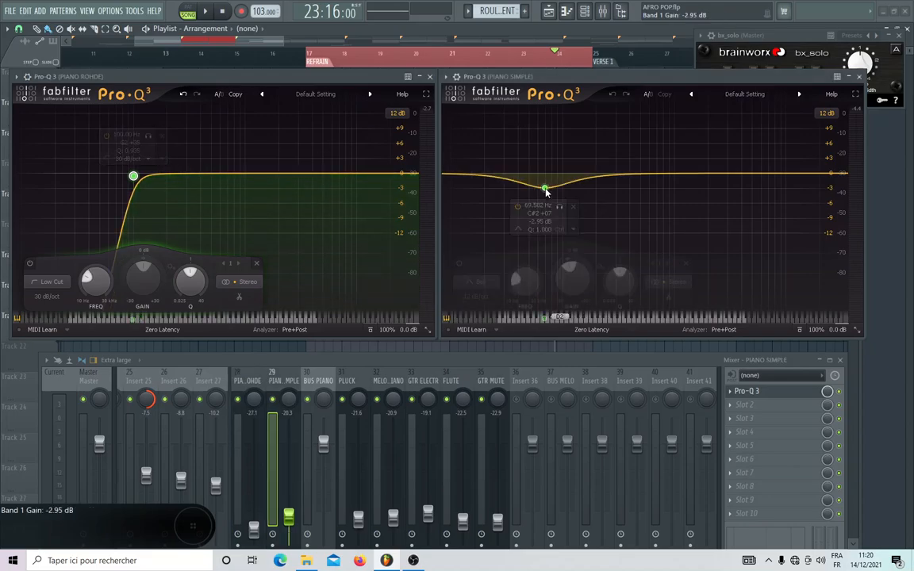
{"action": "left_click", "coordinate": [518, 230]}
{"action": "left_click", "coordinate": [541, 243]}
{"action": "double_click", "coordinate": [538, 131]}
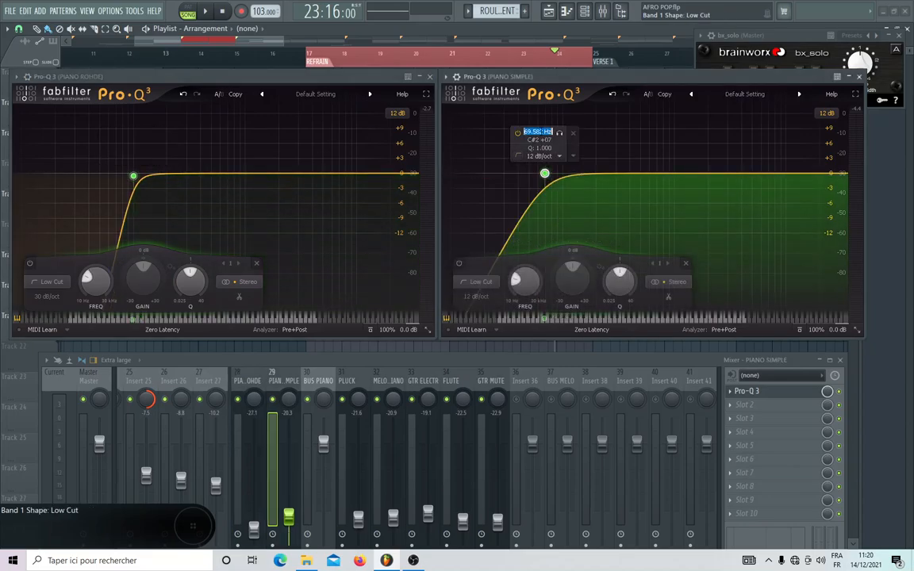
{"action": "type", "text": "100"}
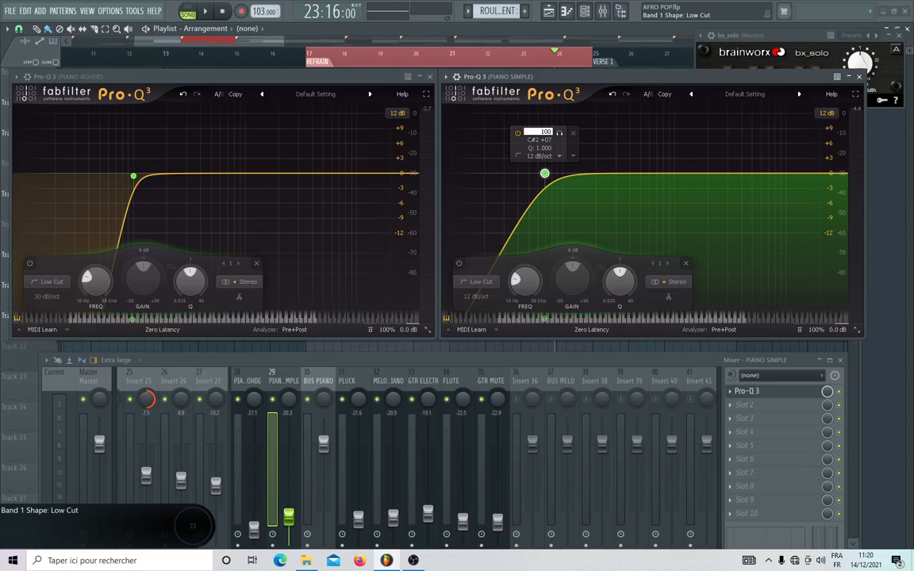
{"action": "key", "text": "Return"}
Steepen the slope of PIANO SIMPLE's low cut to 30 dB/oct.
{"action": "left_click", "coordinate": [557, 156]}
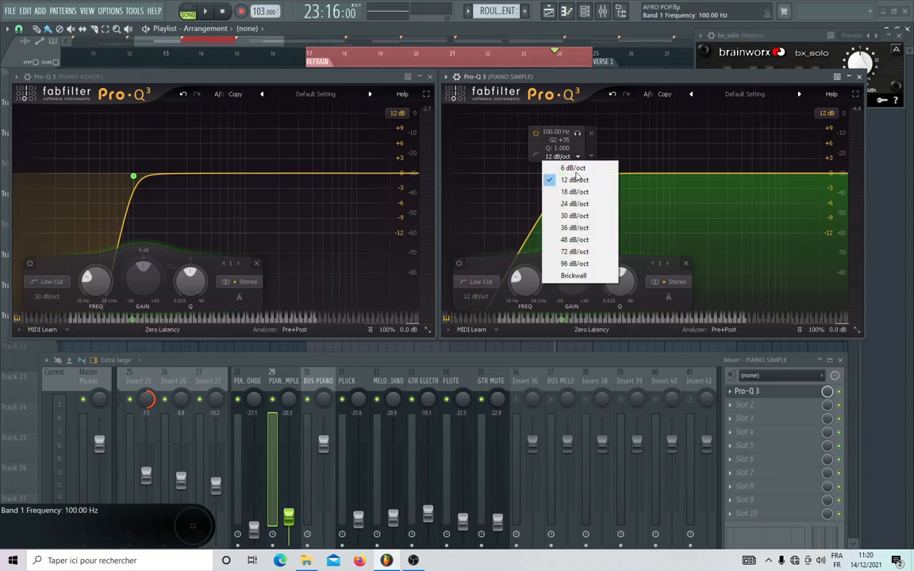
{"action": "left_click", "coordinate": [577, 194]}
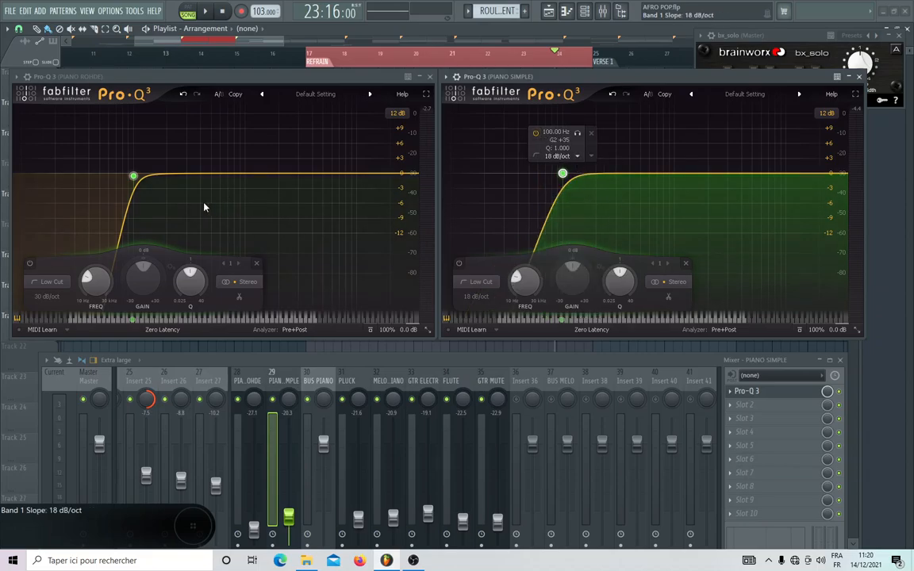
{"action": "left_click", "coordinate": [579, 158]}
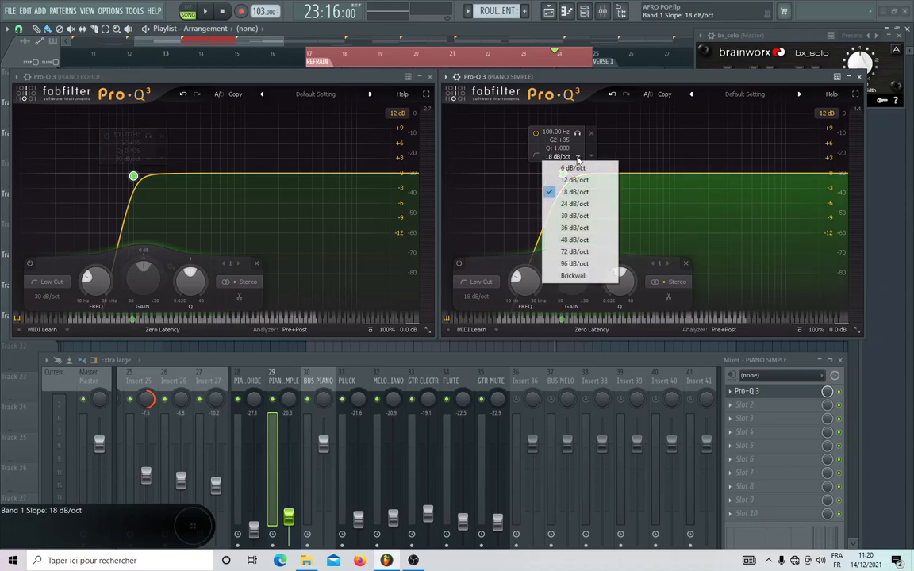
{"action": "left_click", "coordinate": [560, 221]}
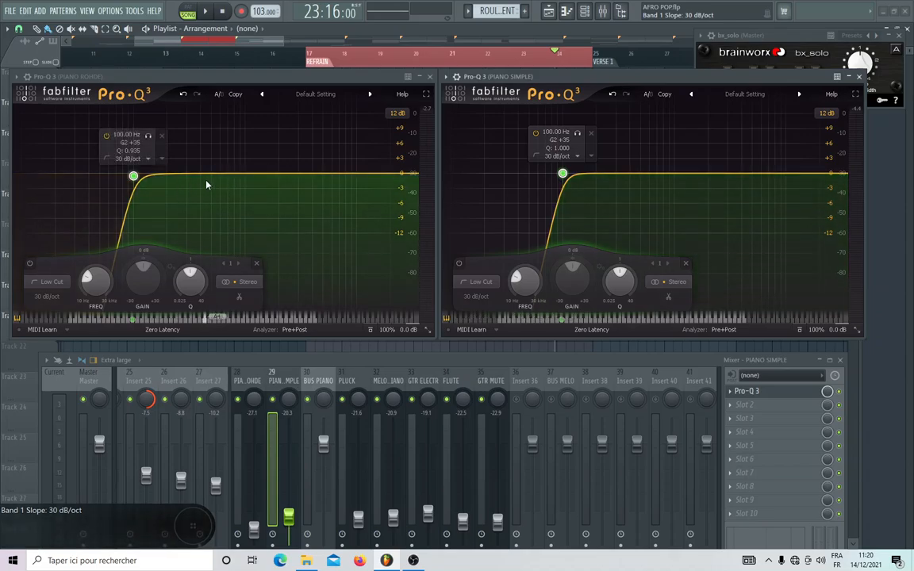
Cut about 3.8 dB near 409 Hz in PIANO ROHDE's equalizer and add a boosting bell at 409 Hz in PIANO SIMPLE's.
{"action": "left_click_drag", "start_coordinate": [200, 175], "coordinate": [202, 195]}
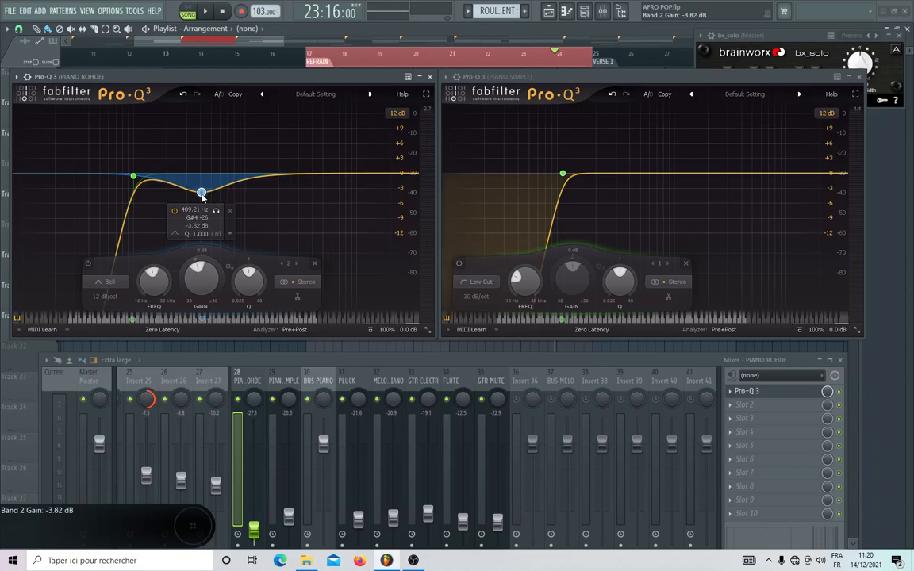
{"action": "left_click_drag", "start_coordinate": [639, 174], "coordinate": [625, 142]}
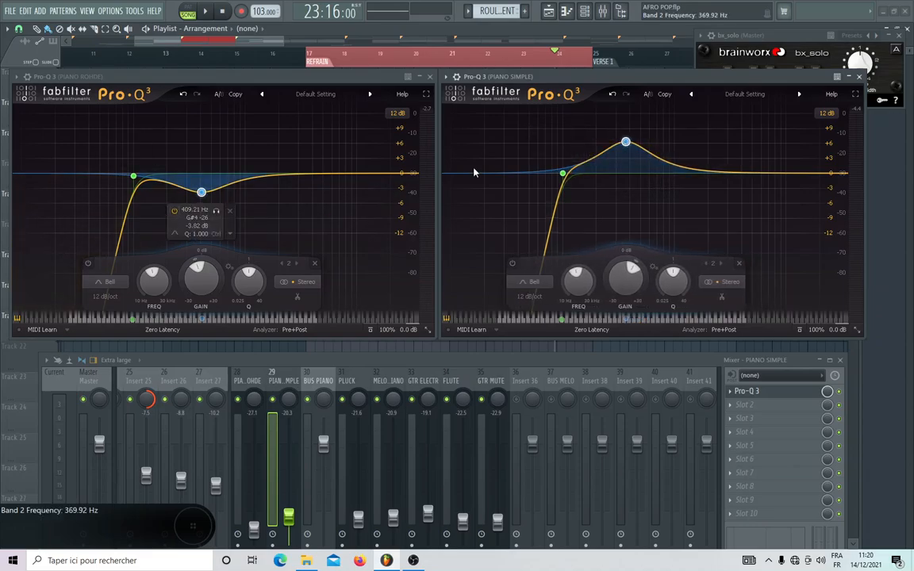
{"action": "double_click", "coordinate": [619, 158]}
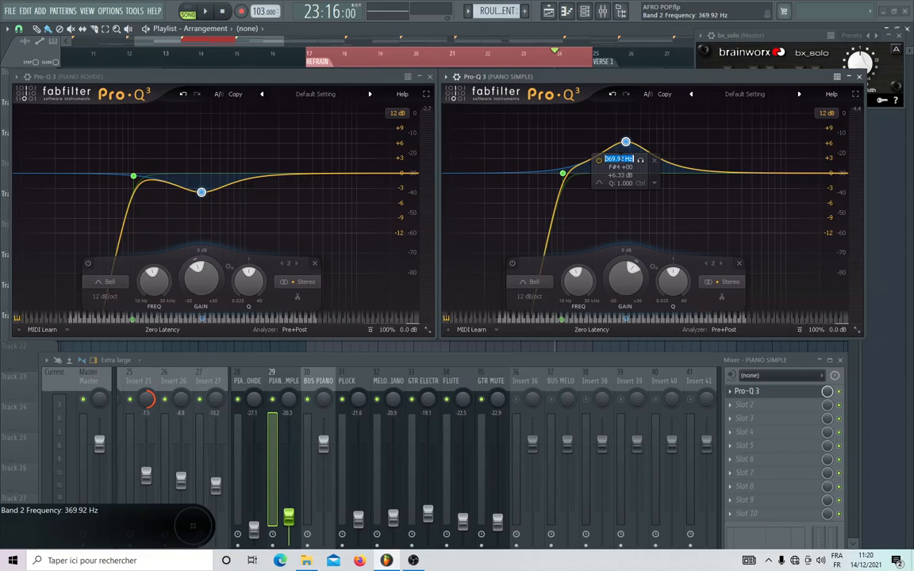
{"action": "type", "text": "409"}
{"action": "key", "text": "Return"}
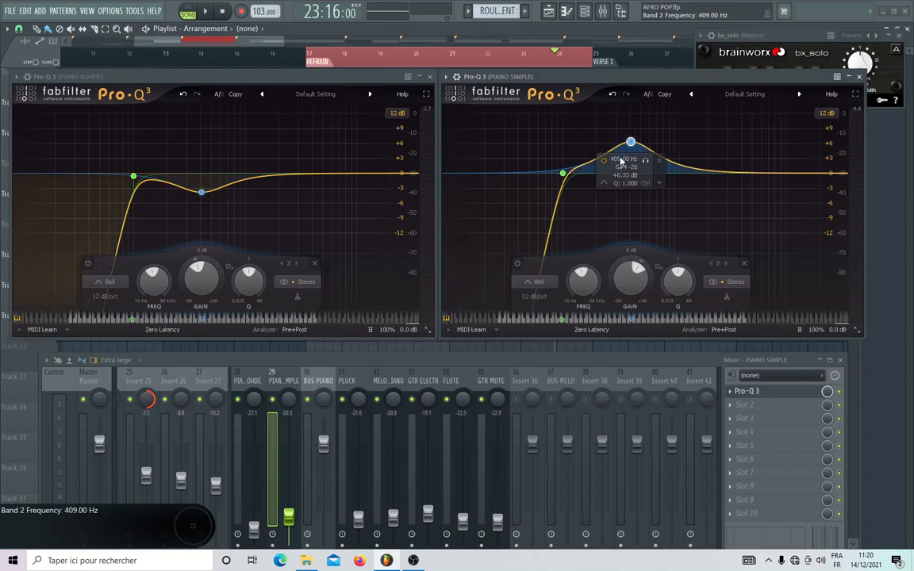
Set the gain of PIANO SIMPLE's 409 Hz bell to +4 dB.
{"action": "double_click", "coordinate": [623, 176]}
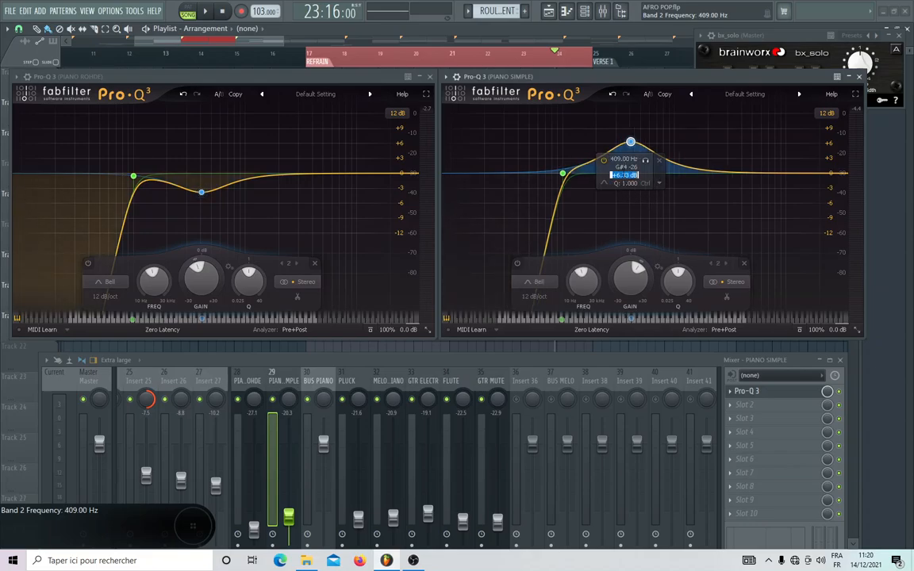
{"action": "type", "text": "+4"}
{"action": "key", "text": "Return"}
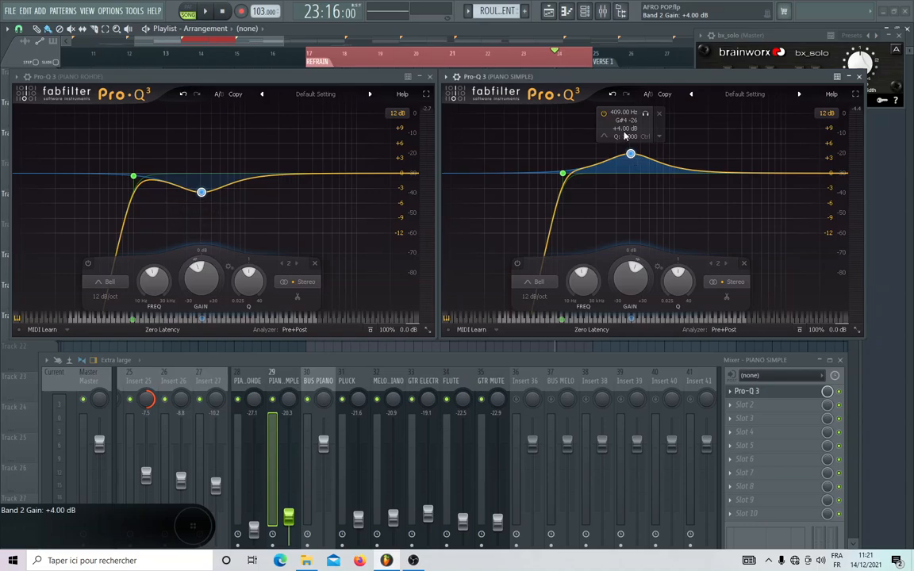
{"action": "double_click", "coordinate": [625, 127]}
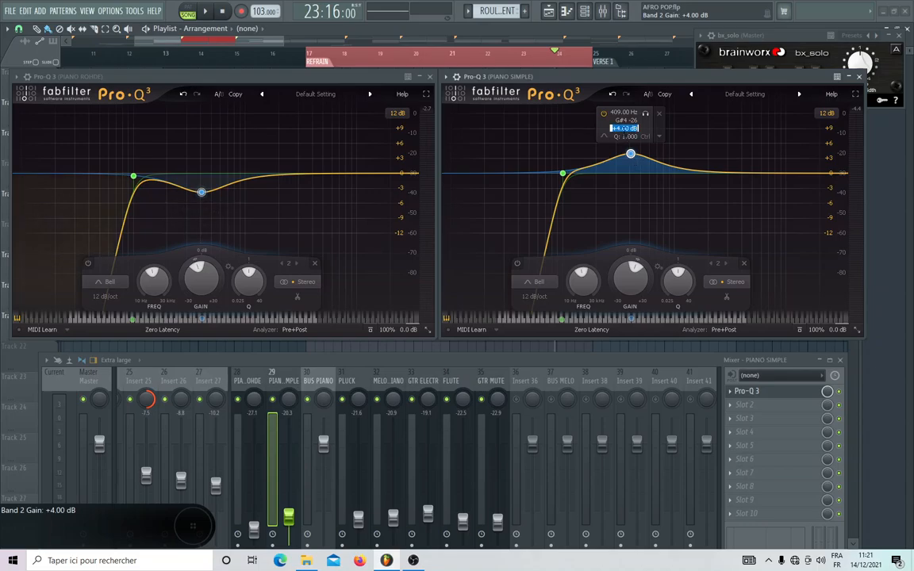
{"action": "key", "text": "Return"}
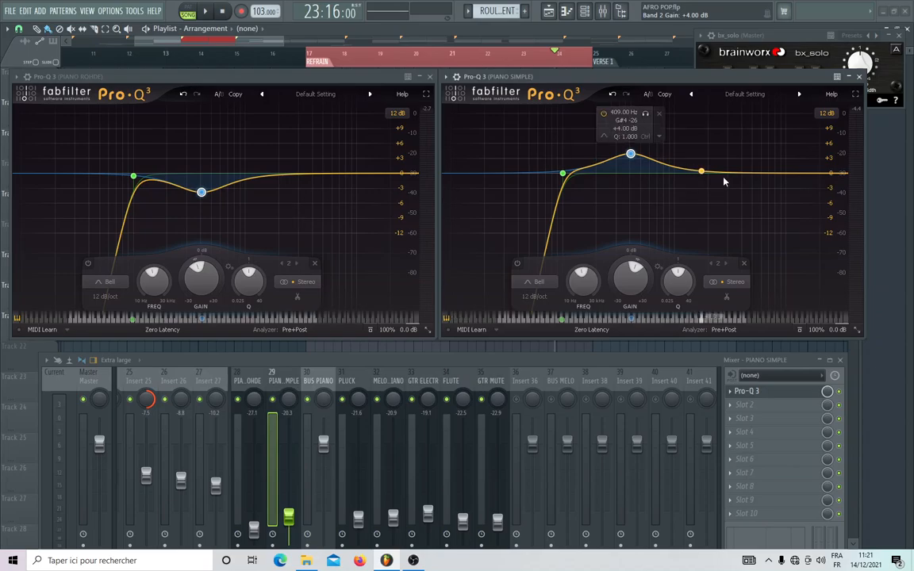
Add complementary high-frequency bells, cutting PIANO SIMPLE by about 3.7 dB and boosting PIANO ROHDE by about 3.8 dB.
{"action": "left_click", "coordinate": [759, 181]}
{"action": "left_click_drag", "start_coordinate": [760, 183], "coordinate": [761, 192]}
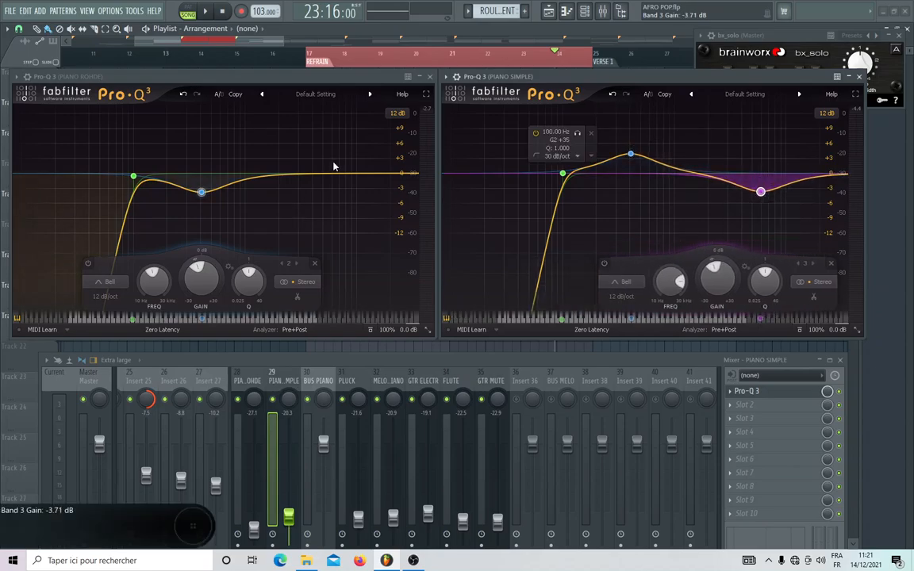
{"action": "left_click", "coordinate": [318, 175]}
{"action": "left_click_drag", "start_coordinate": [318, 176], "coordinate": [330, 156]}
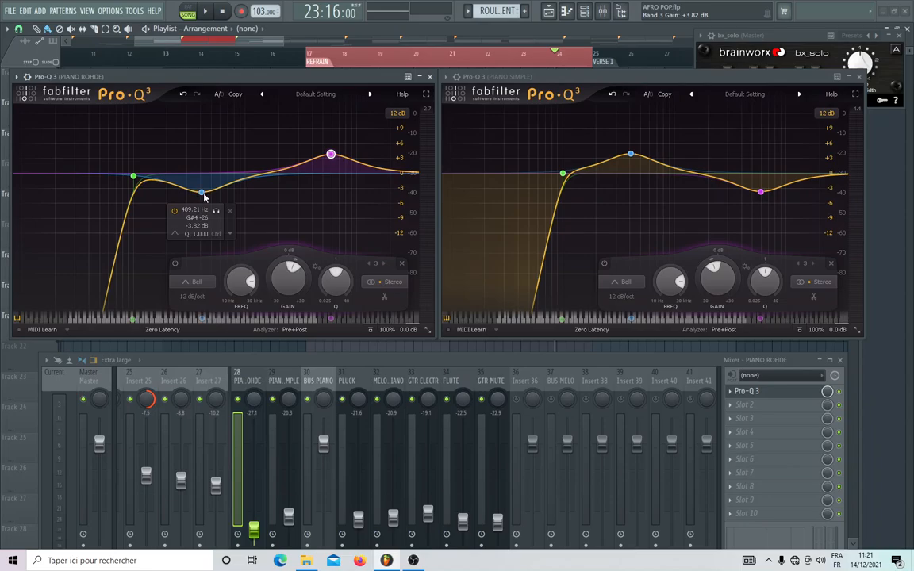
Turn PIANO ROHDE's 409 Hz cut into a narrow boost of about 9.2 dB with a Q near 15.6, sweeping it from about 820 Hz to lower frequencies.
{"action": "left_click_drag", "start_coordinate": [202, 192], "coordinate": [235, 127]}
{"action": "scroll", "coordinate": [227, 119], "scroll_direction": "up", "scroll_amount": 8}
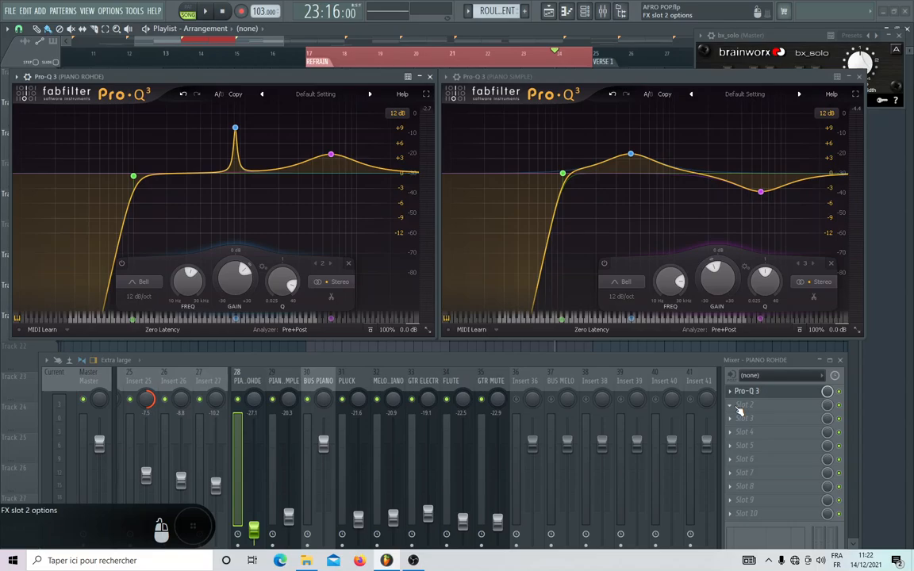
{"action": "mouse_move", "coordinate": [235, 129]}
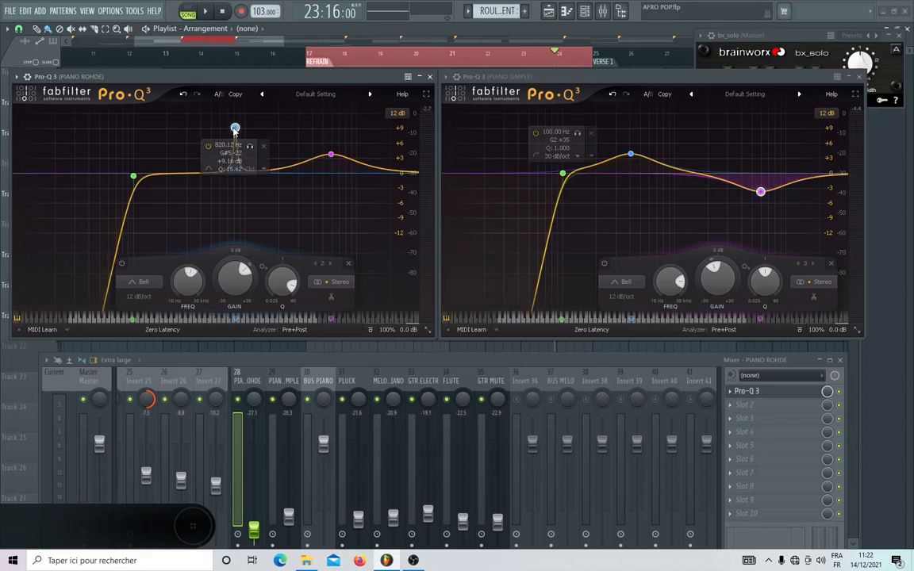
{"action": "left_click_drag", "start_coordinate": [235, 130], "coordinate": [205, 129]}
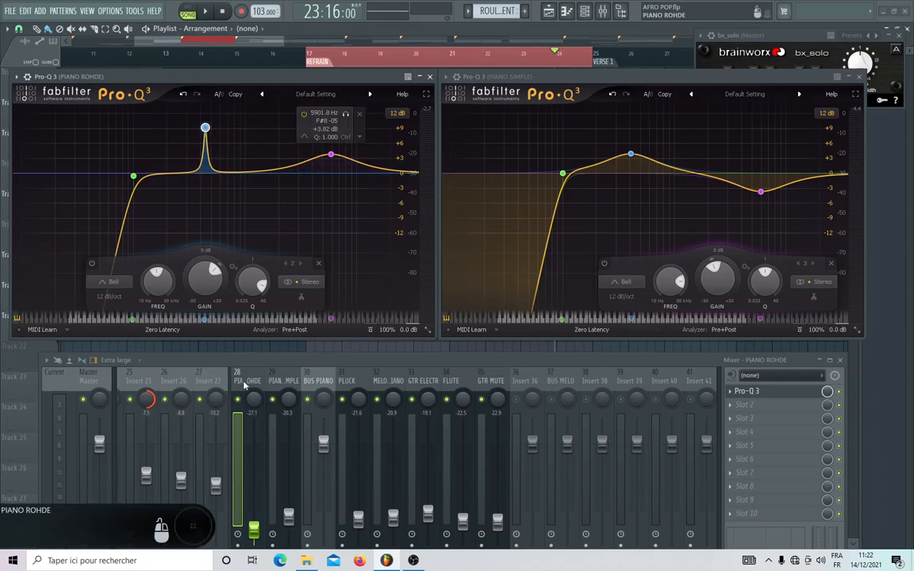
Compare the effect slots of the PIANO ROHDE, PIANO SIMPLE and BUS PIANO mixer tracks.
{"action": "left_click", "coordinate": [314, 382]}
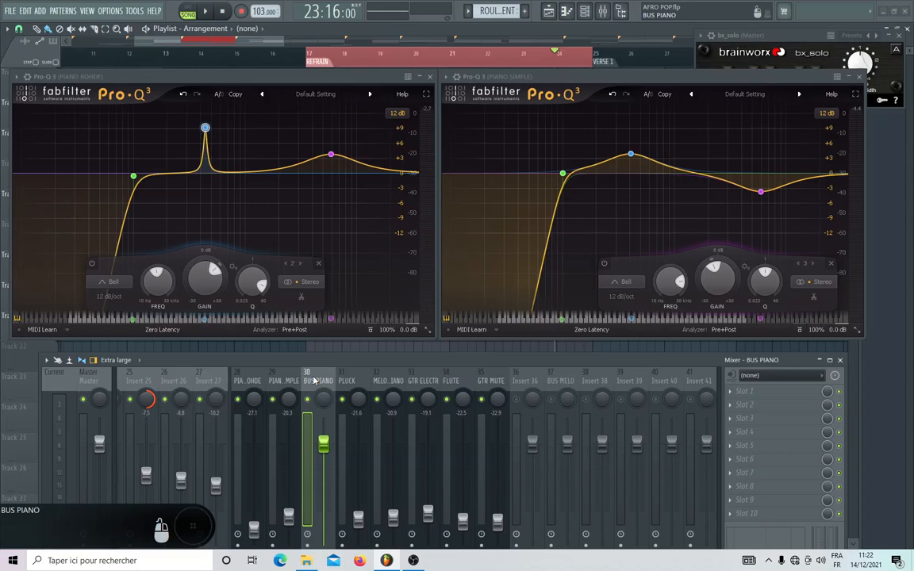
{"action": "left_click", "coordinate": [250, 382]}
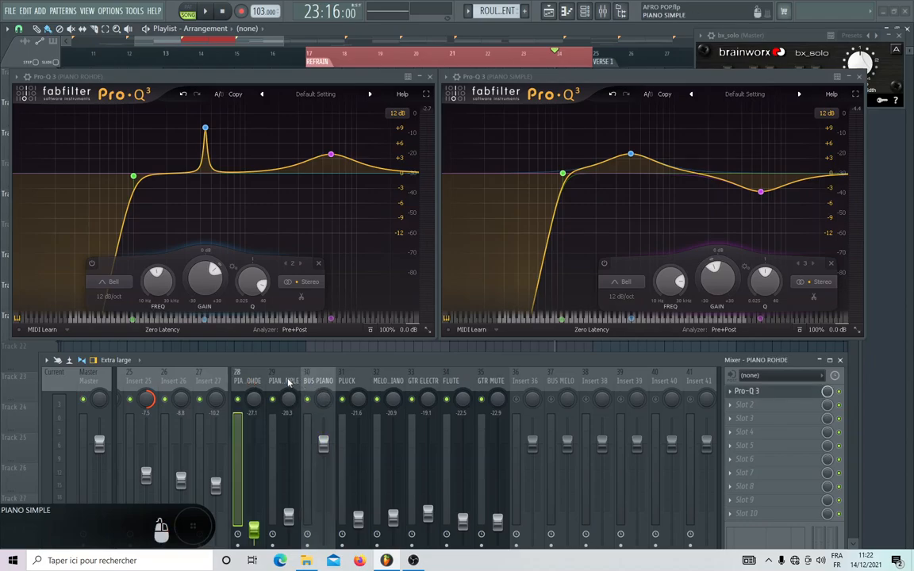
{"action": "left_click", "coordinate": [317, 382]}
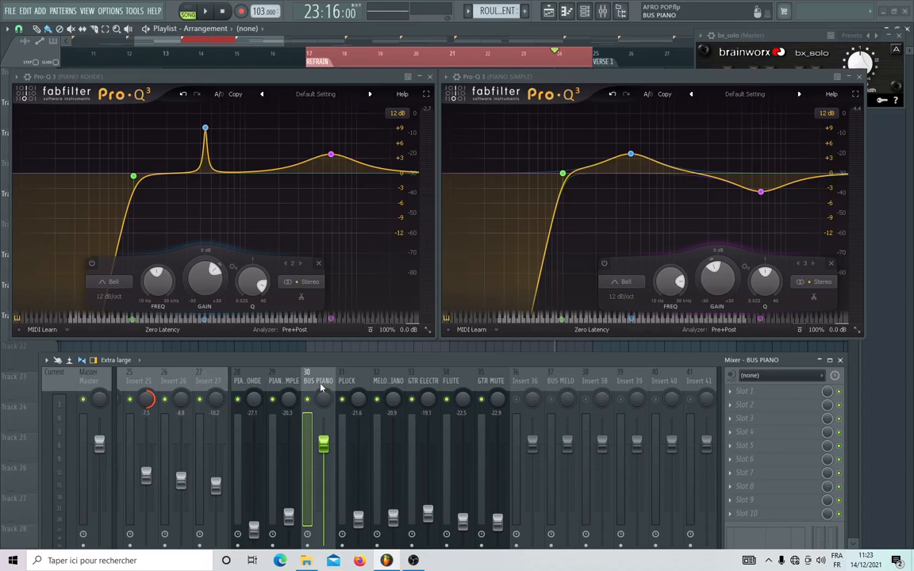
{"action": "left_click", "coordinate": [247, 383]}
{"action": "left_click", "coordinate": [325, 382]}
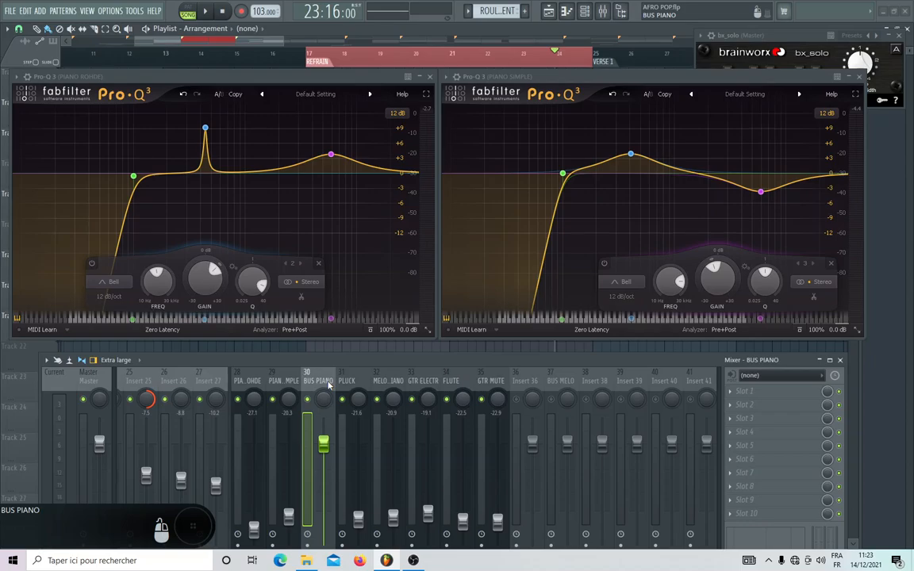
{"action": "left_click", "coordinate": [281, 384]}
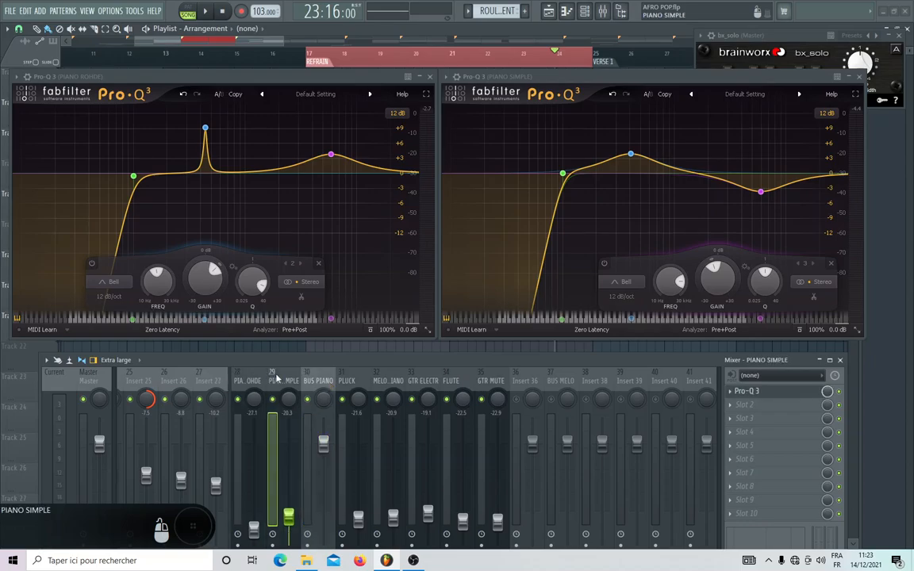
{"action": "left_click", "coordinate": [316, 381]}
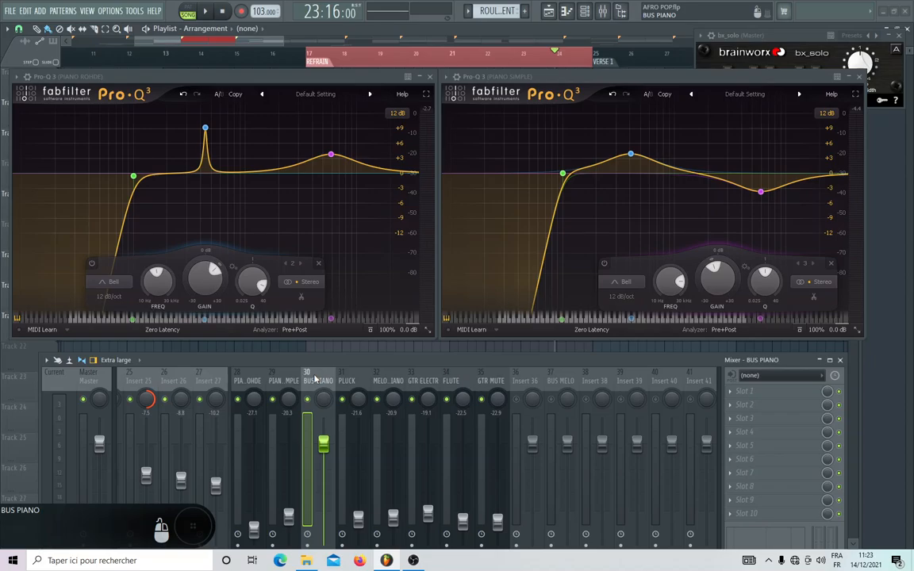
{"action": "left_click", "coordinate": [248, 382]}
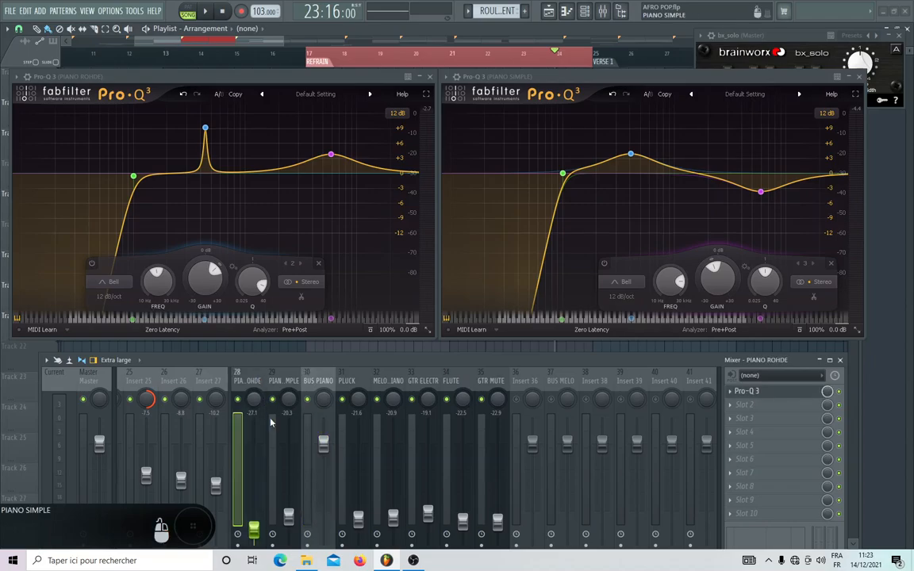
{"action": "left_click", "coordinate": [284, 381]}
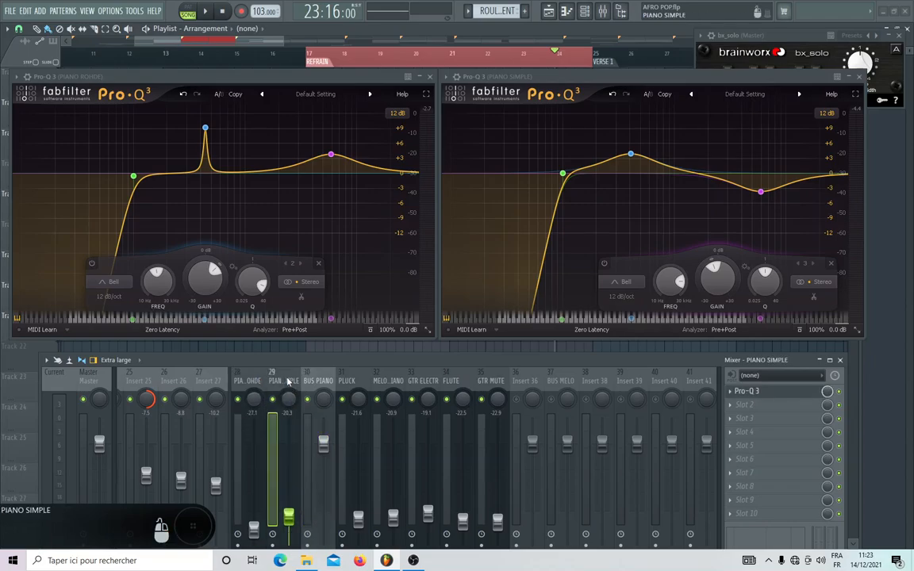
{"action": "left_click", "coordinate": [319, 381]}
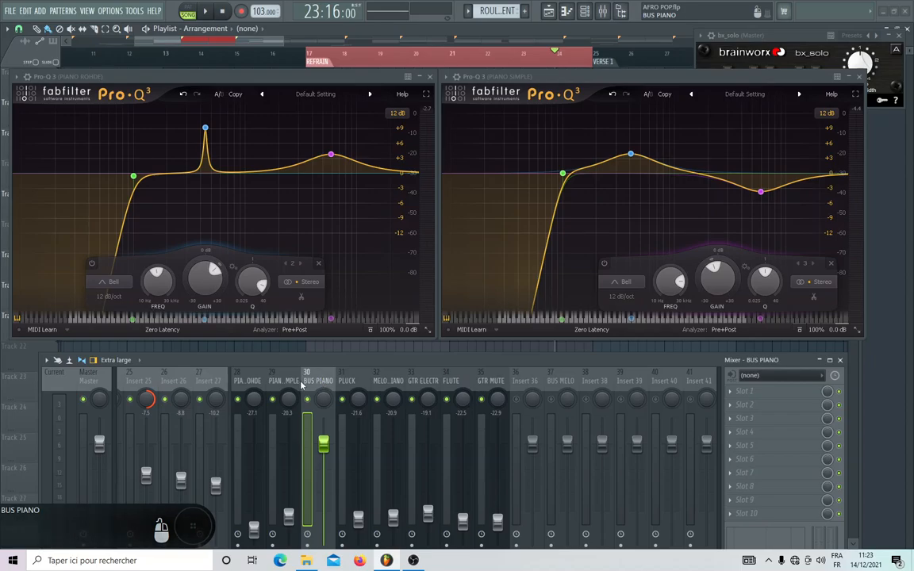
Move the mixer up to expose its routing section and examine PIANO ROHDE's routing to BUS PIANO.
{"action": "left_click_drag", "start_coordinate": [271, 362], "coordinate": [326, 222]}
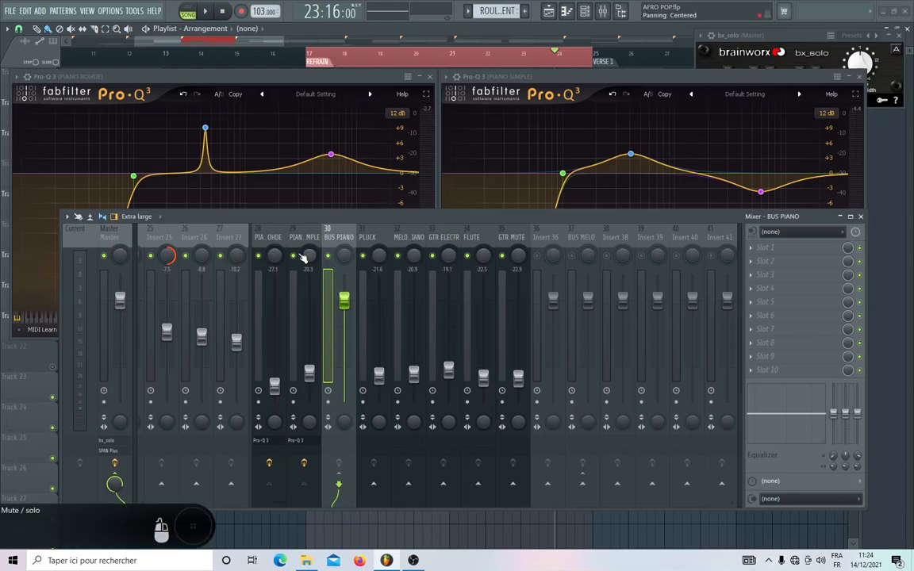
{"action": "left_click", "coordinate": [276, 242]}
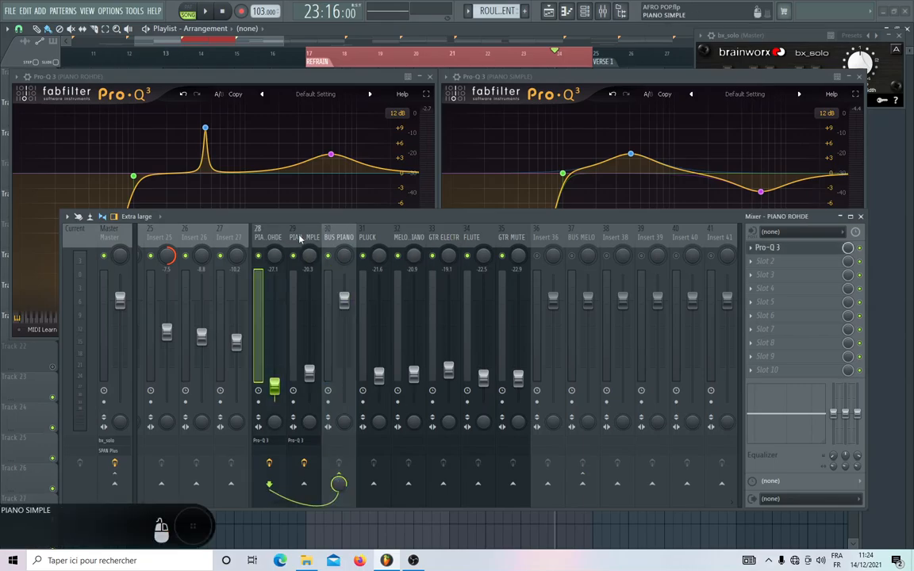
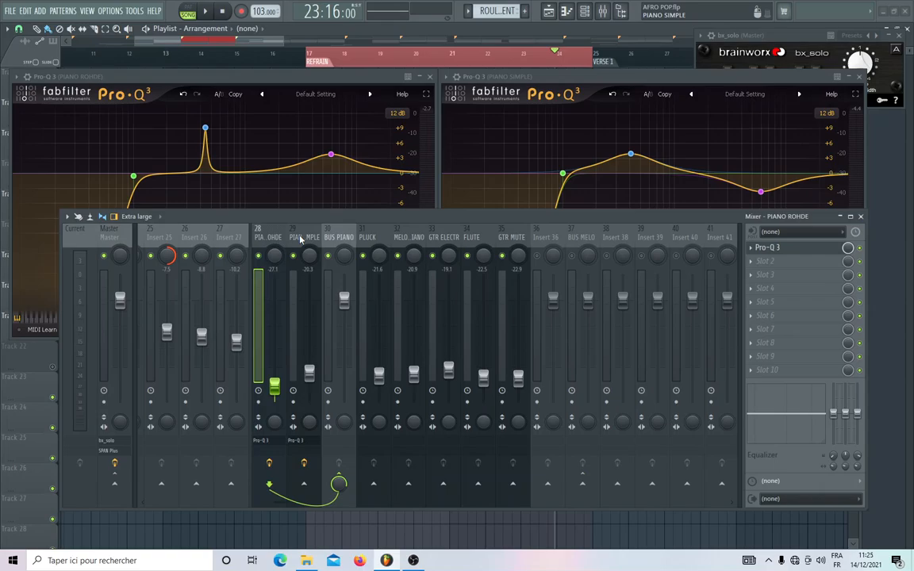
Delete the Pro-Q 3 plugins from the PIANO ROHDE and PIANO SIMPLE mixer tracks.
{"action": "left_click", "coordinate": [751, 248]}
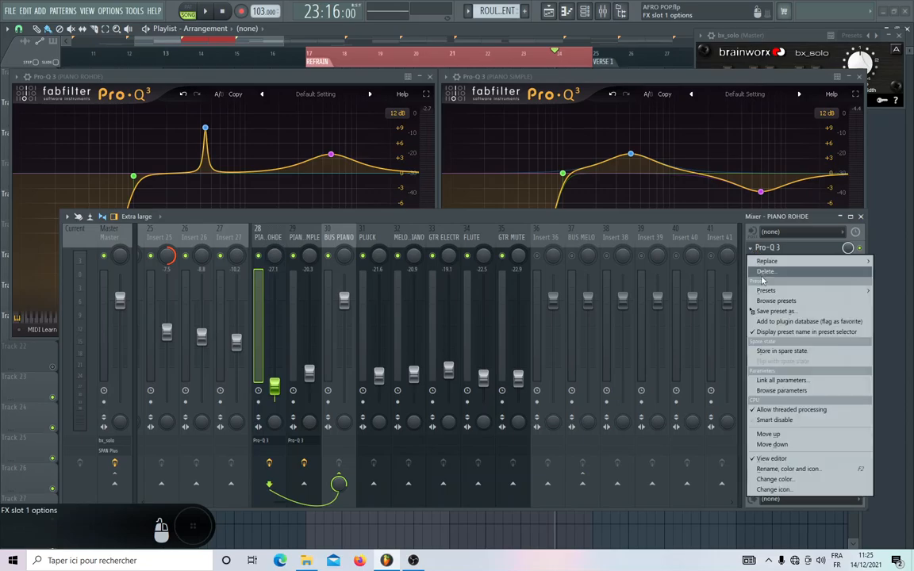
{"action": "left_click", "coordinate": [765, 272]}
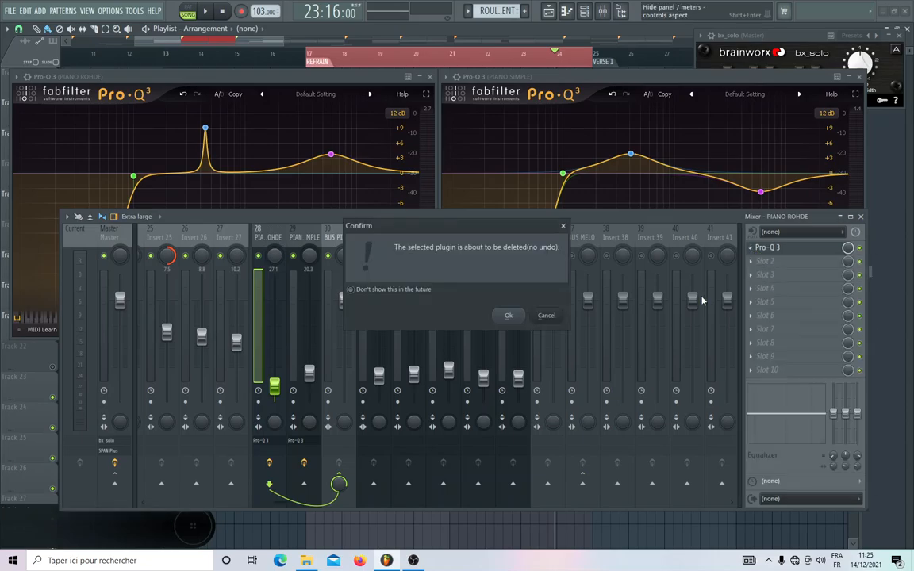
{"action": "left_click", "coordinate": [510, 316]}
{"action": "left_click", "coordinate": [313, 237]}
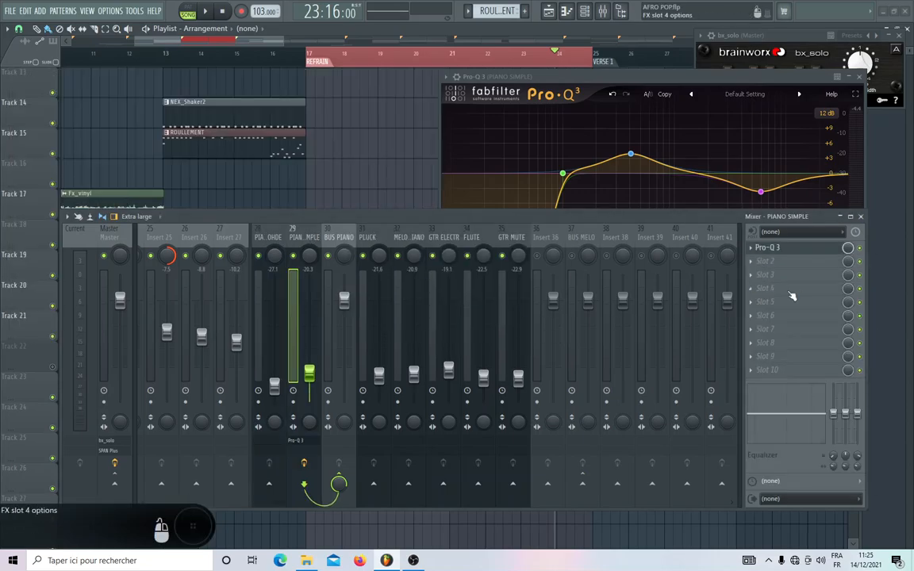
{"action": "left_click", "coordinate": [750, 248]}
{"action": "left_click", "coordinate": [758, 274]}
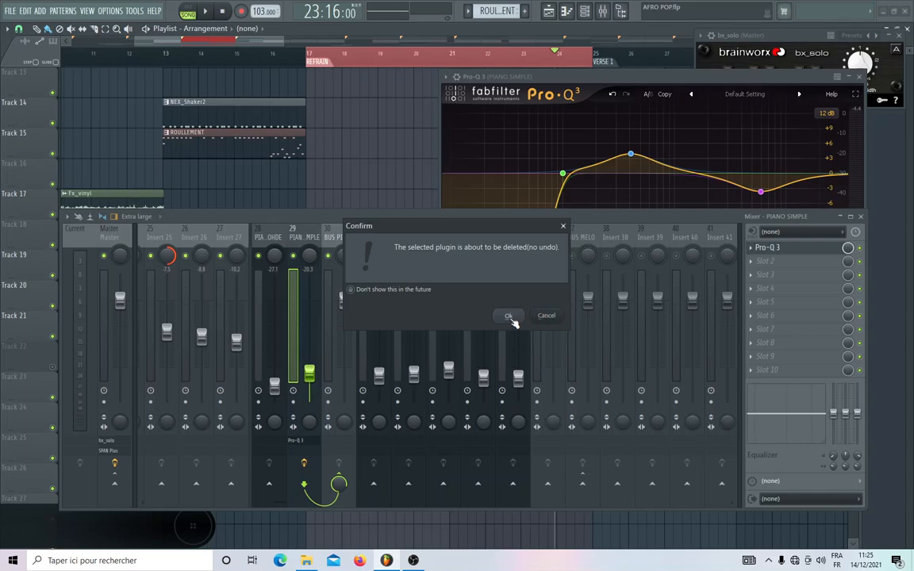
{"action": "left_click", "coordinate": [508, 315]}
Check both piano tracks, then route BUS PIANO only to BUS MELO instead of directly to the Master.
{"action": "left_click", "coordinate": [343, 238]}
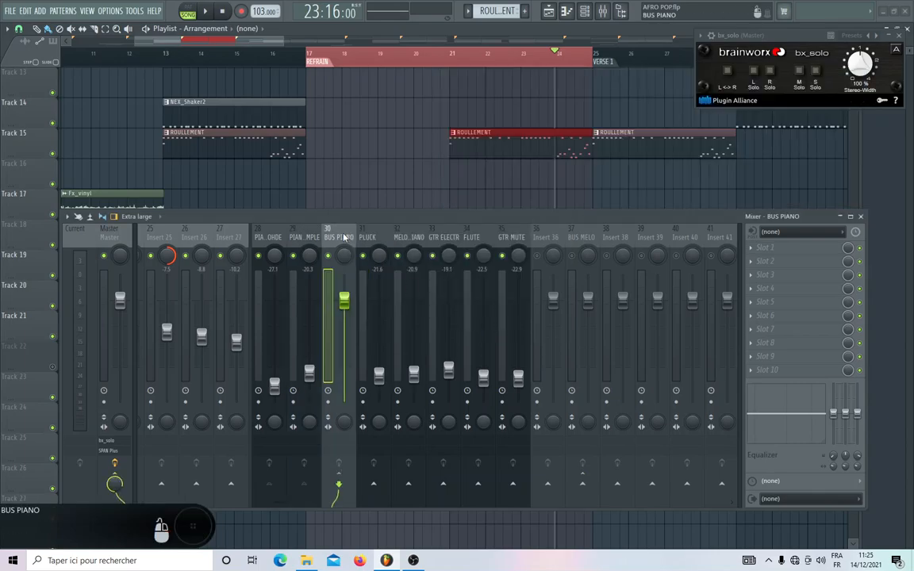
{"action": "left_click", "coordinate": [271, 238]}
{"action": "left_click", "coordinate": [305, 236]}
{"action": "left_click", "coordinate": [335, 232]}
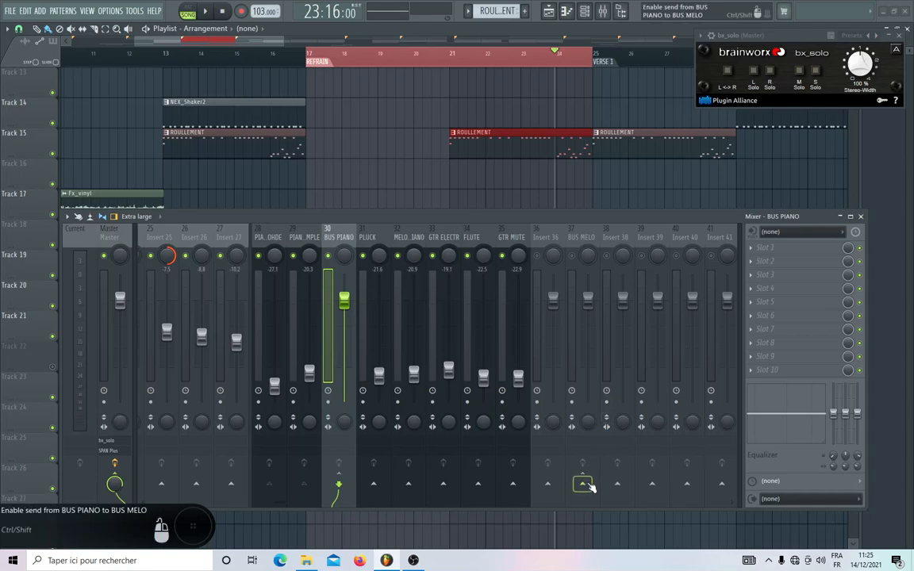
{"action": "right_click", "coordinate": [585, 483]}
{"action": "left_click", "coordinate": [600, 501]}
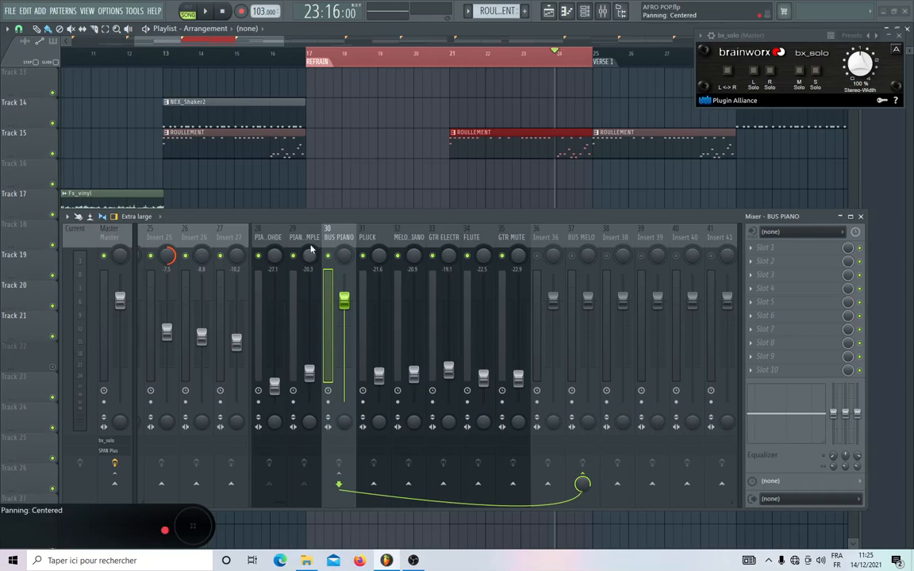
Examine the playlist parts and the mixer routing of SUB BASS, the drum tracks, BUS DRUM and the Master.
{"action": "scroll", "coordinate": [354, 237], "scroll_direction": "up", "scroll_amount": 5}
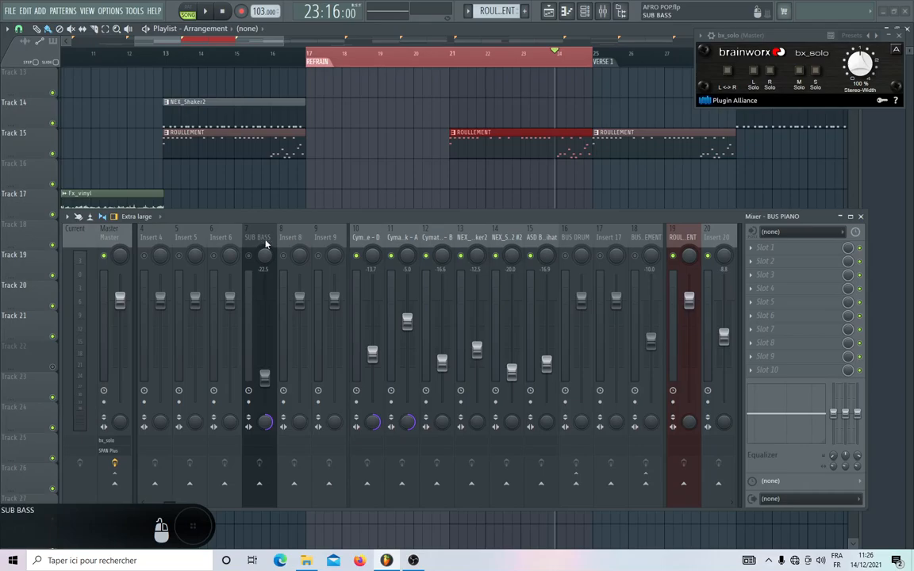
{"action": "scroll", "coordinate": [362, 240], "scroll_direction": "up", "scroll_amount": 3}
{"action": "scroll", "coordinate": [482, 195], "scroll_direction": "up", "scroll_amount": 7}
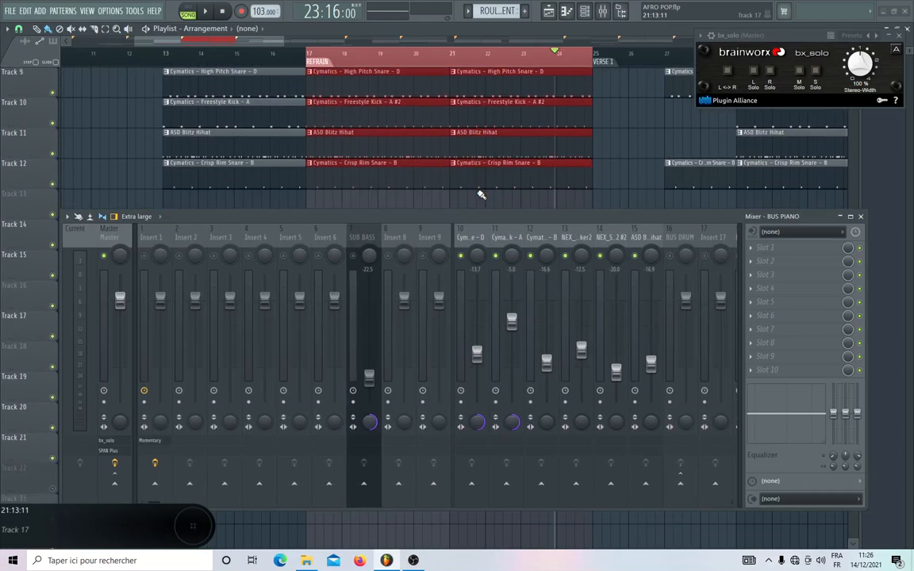
{"action": "scroll", "coordinate": [479, 194], "scroll_direction": "down", "scroll_amount": 7}
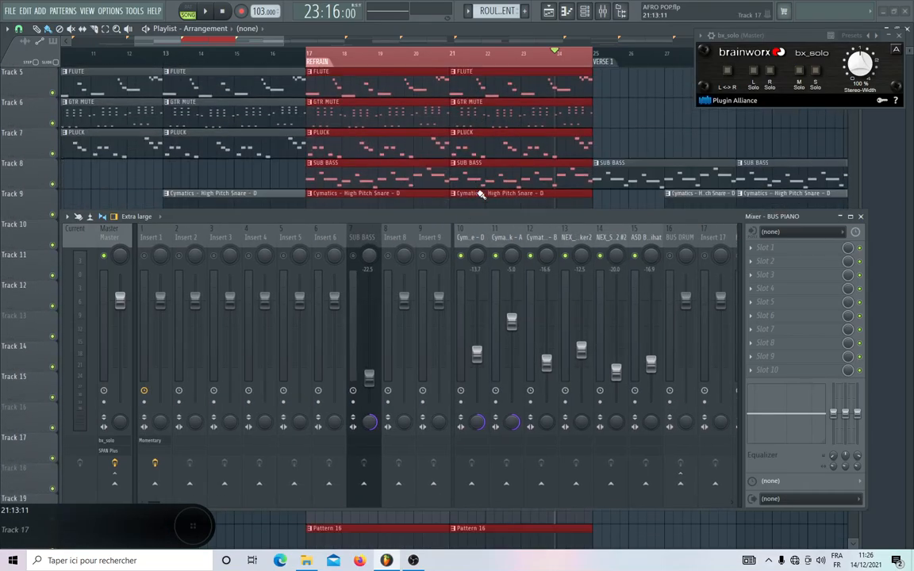
{"action": "scroll", "coordinate": [480, 195], "scroll_direction": "up", "scroll_amount": 3}
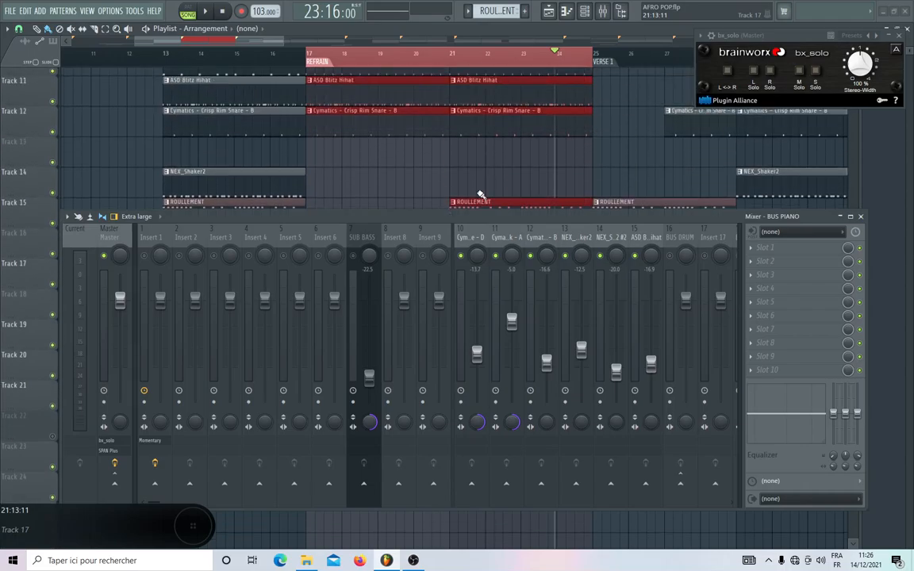
{"action": "scroll", "coordinate": [480, 195], "scroll_direction": "up", "scroll_amount": 5}
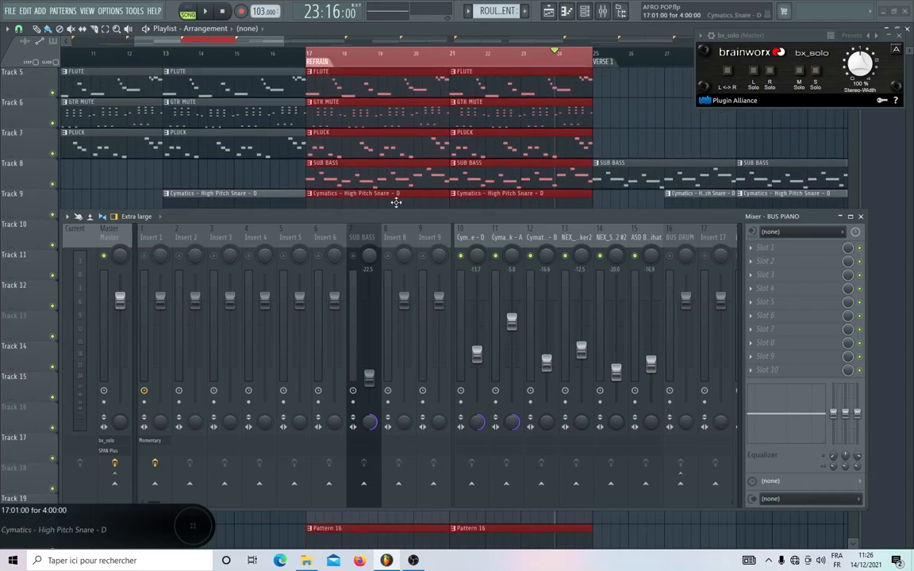
{"action": "left_click", "coordinate": [364, 237]}
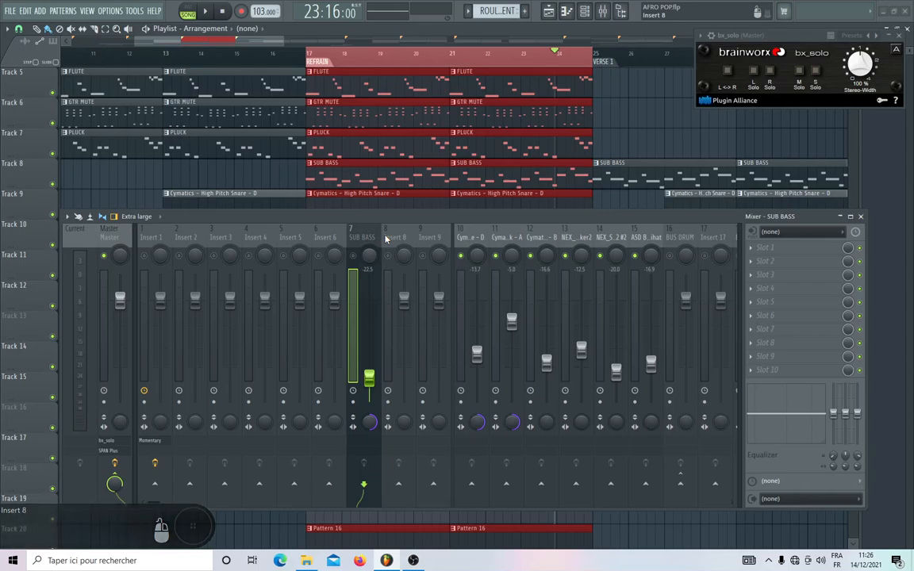
{"action": "scroll", "coordinate": [389, 242], "scroll_direction": "down", "scroll_amount": 6}
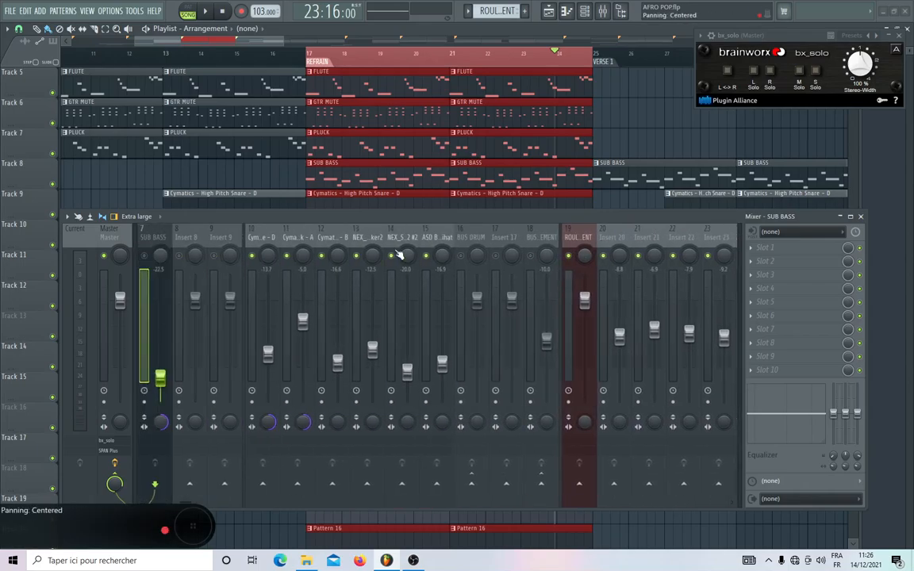
{"action": "left_click_drag", "start_coordinate": [260, 238], "coordinate": [468, 237]}
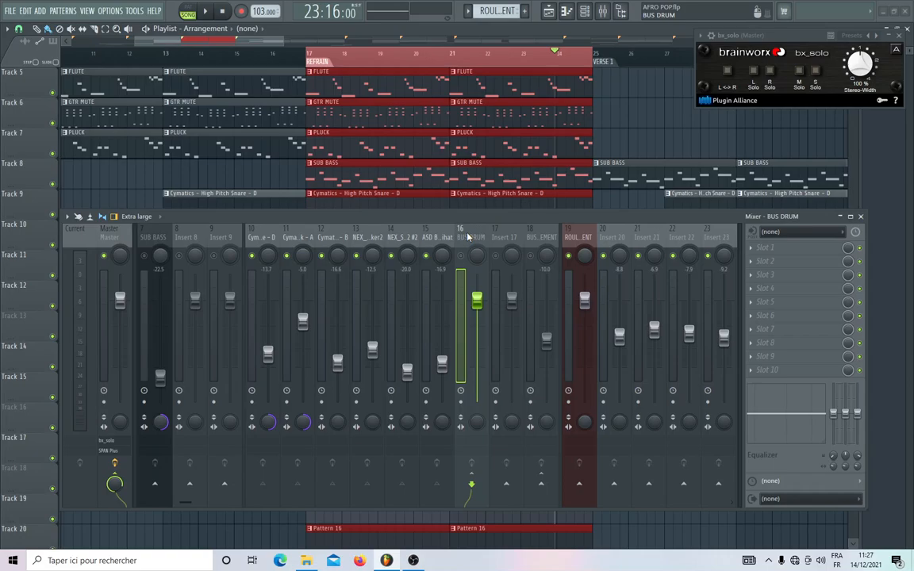
{"action": "left_click", "coordinate": [119, 237]}
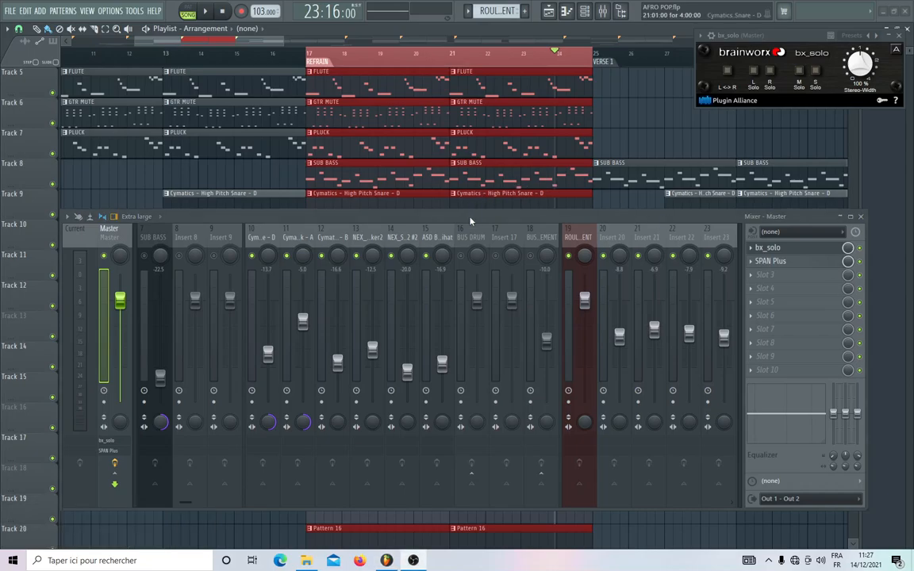
Play the refrain and unmute BUS DRUM, the bus on insert 18, BUS MELO and SUB BASS.
{"action": "key", "text": "space"}
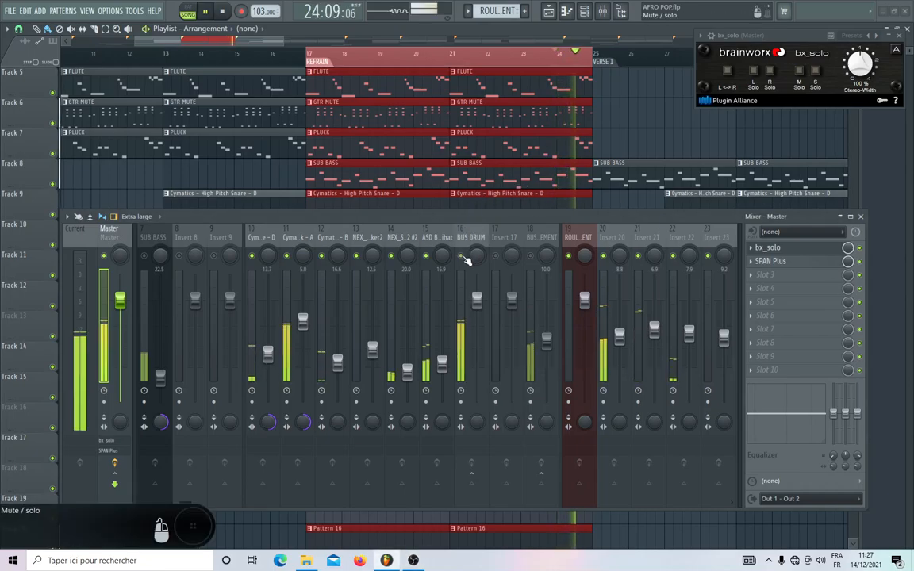
{"action": "scroll", "coordinate": [573, 242], "scroll_direction": "right", "scroll_amount": 6}
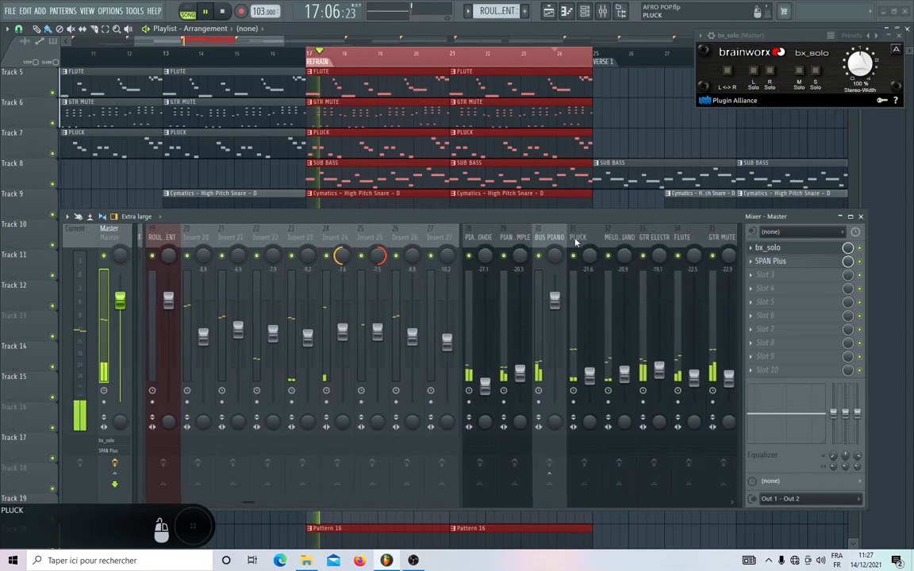
{"action": "scroll", "coordinate": [576, 242], "scroll_direction": "right", "scroll_amount": 1}
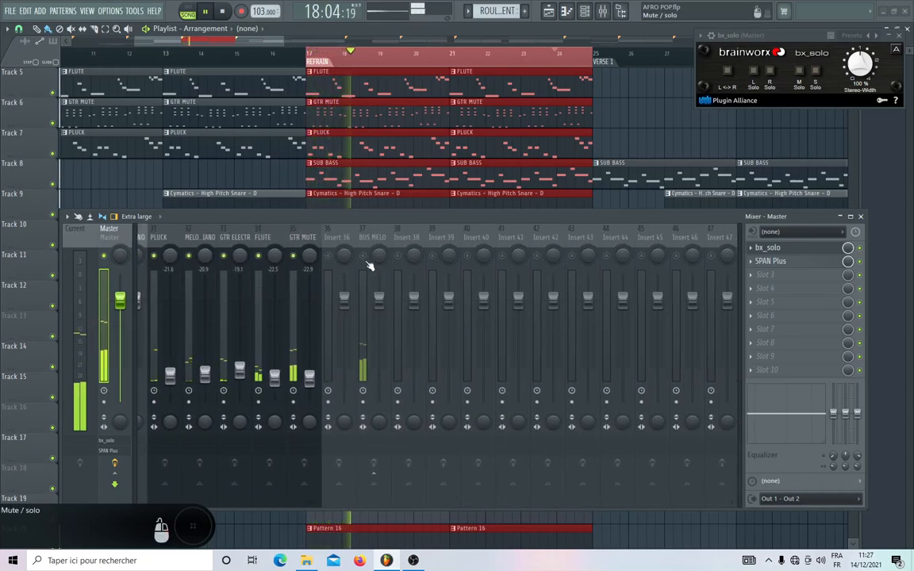
{"action": "scroll", "coordinate": [334, 259], "scroll_direction": "left", "scroll_amount": 3}
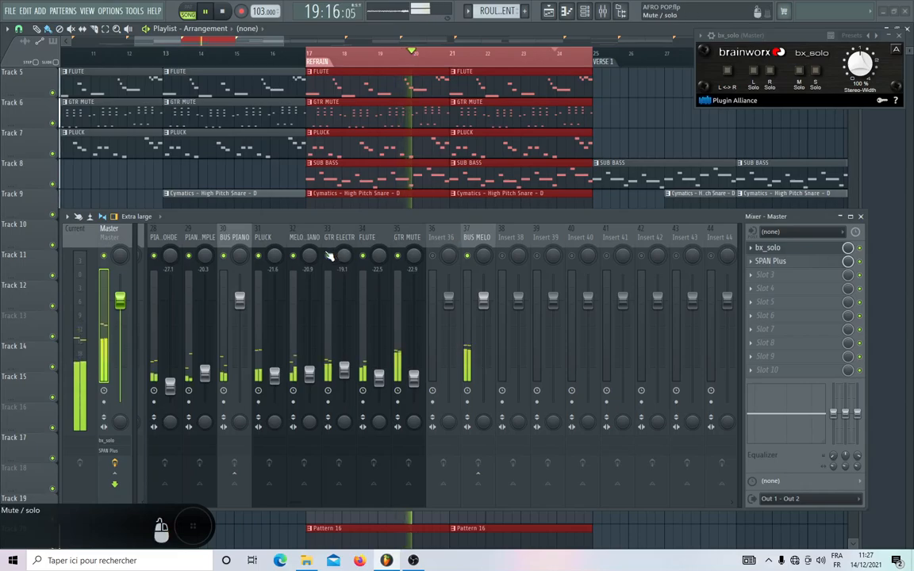
{"action": "scroll", "coordinate": [366, 238], "scroll_direction": "left", "scroll_amount": 9}
{"action": "scroll", "coordinate": [366, 238], "scroll_direction": "left", "scroll_amount": 15}
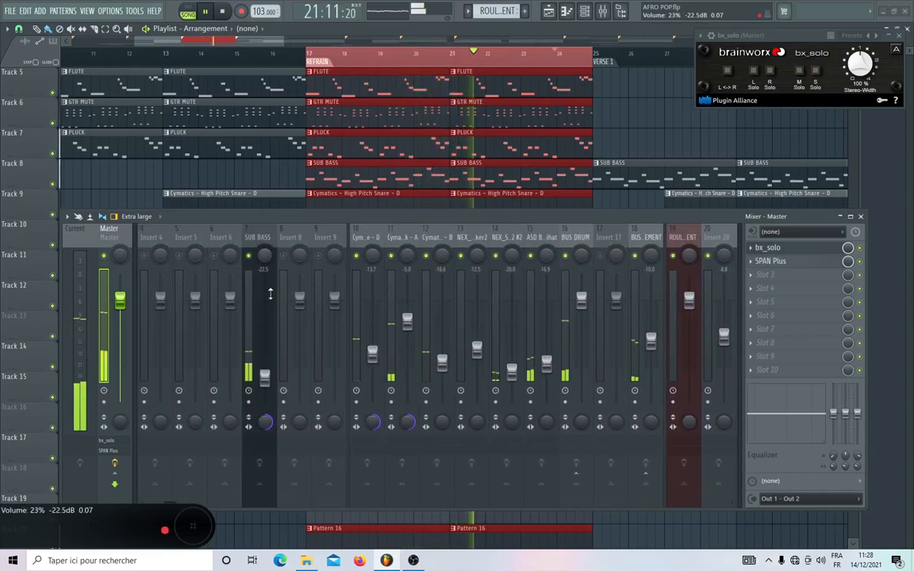
{"action": "scroll", "coordinate": [447, 235], "scroll_direction": "right", "scroll_amount": 15}
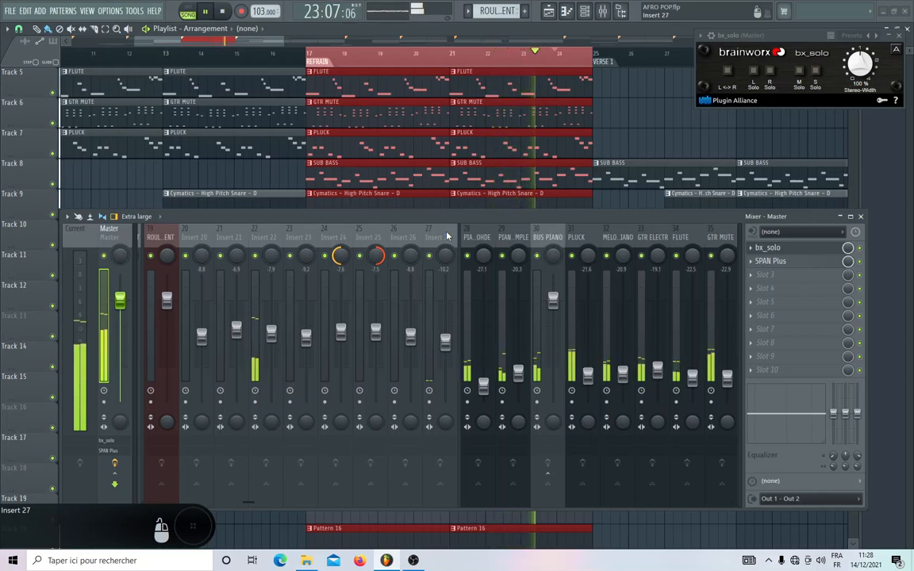
Solo the mid signal in the Master's bx_solo and check the melodic tracks' levels.
{"action": "left_click", "coordinate": [799, 71]}
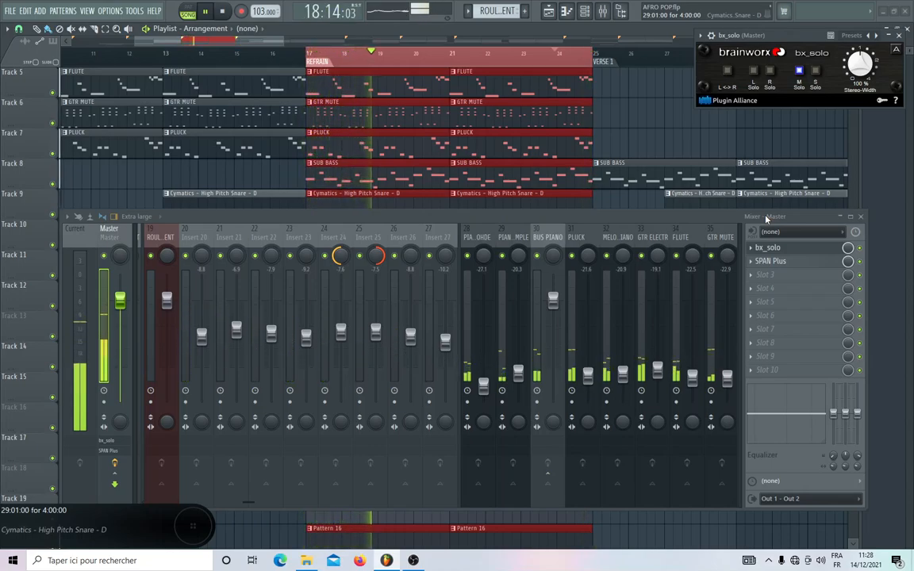
{"action": "scroll", "coordinate": [498, 236], "scroll_direction": "down", "scroll_amount": 4}
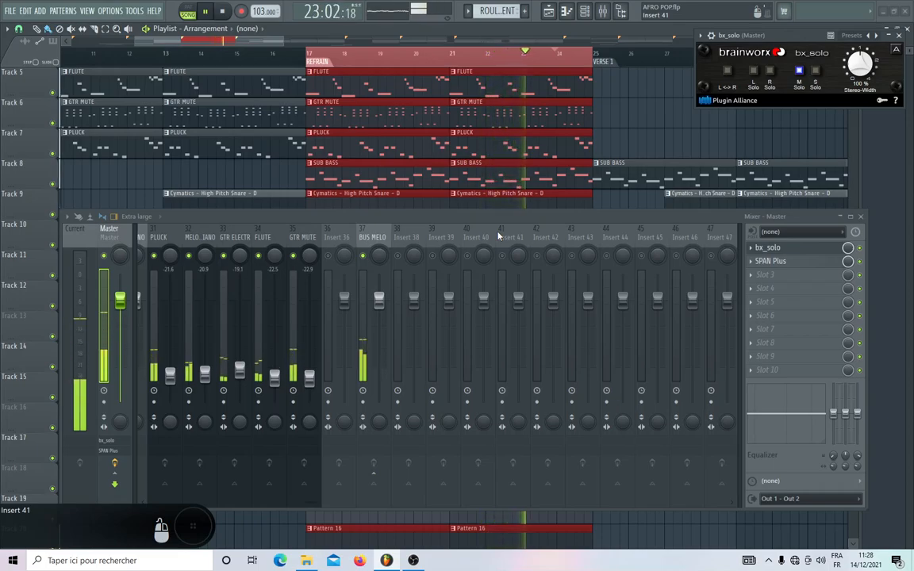
{"action": "scroll", "coordinate": [538, 252], "scroll_direction": "left", "scroll_amount": 3}
Move the BUS MELO track to insert 36, directly beside GTR MUTE.
{"action": "scroll", "coordinate": [548, 250], "scroll_direction": "right", "scroll_amount": 3}
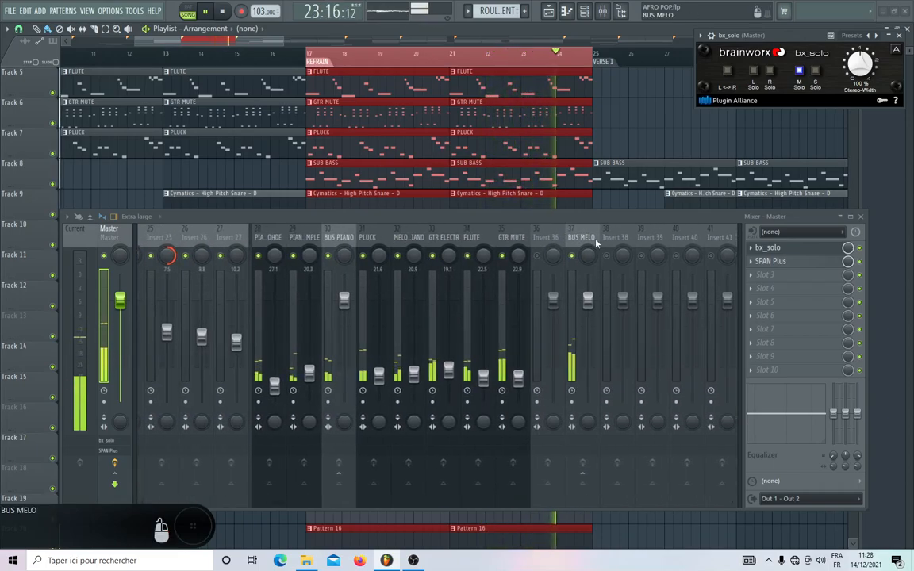
{"action": "left_click", "coordinate": [590, 238]}
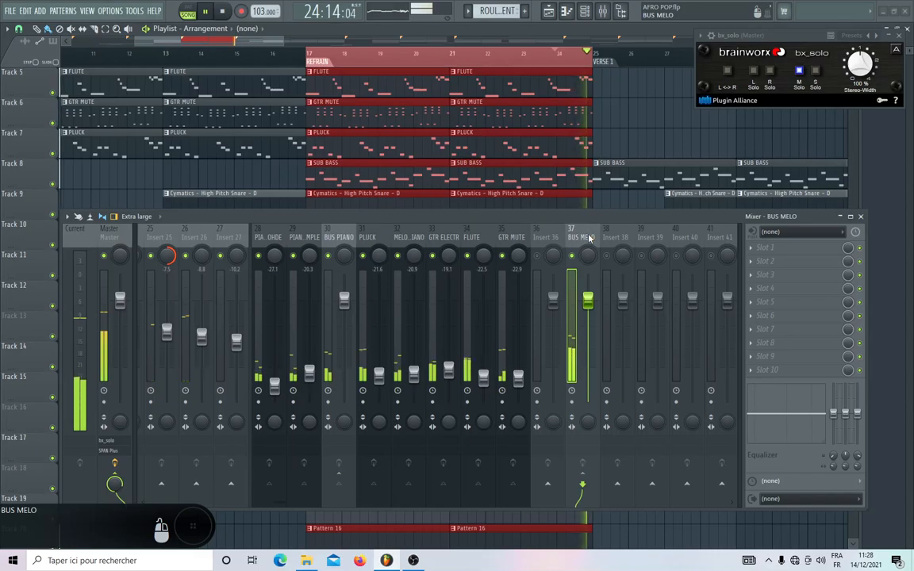
{"action": "key", "text": "alt+Left"}
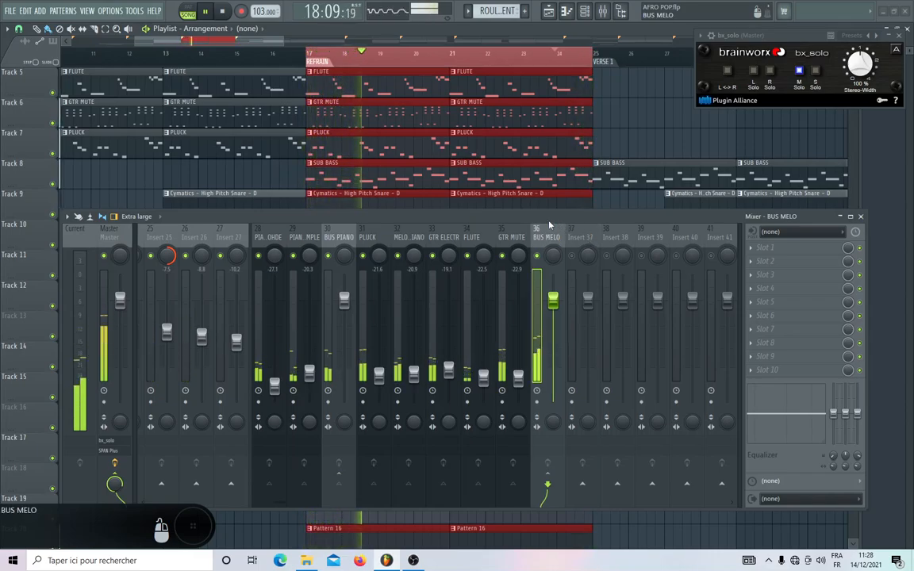
Mute BUS DRUM and the bus on insert 18, along with BUS PIANO, FLUTE and GTR MUTE.
{"action": "scroll", "coordinate": [476, 238], "scroll_direction": "up", "scroll_amount": 9}
{"action": "scroll", "coordinate": [289, 238], "scroll_direction": "up", "scroll_amount": 6}
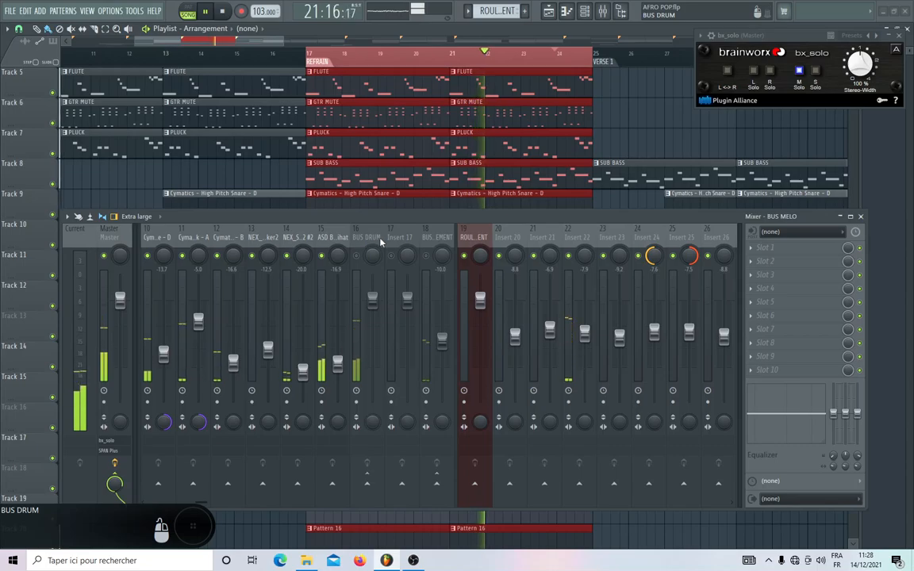
{"action": "scroll", "coordinate": [373, 242], "scroll_direction": "up", "scroll_amount": 9}
{"action": "scroll", "coordinate": [524, 238], "scroll_direction": "down", "scroll_amount": 20}
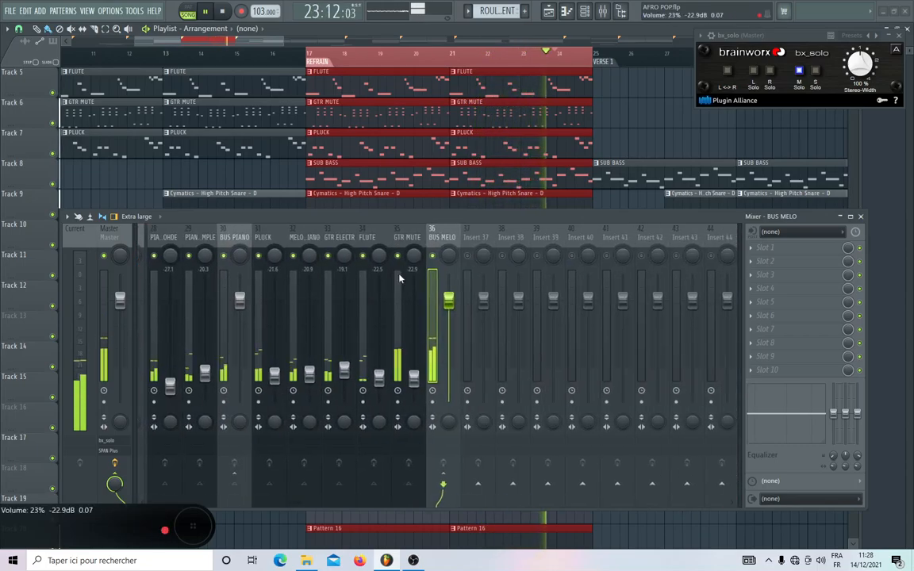
{"action": "left_click", "coordinate": [227, 254]}
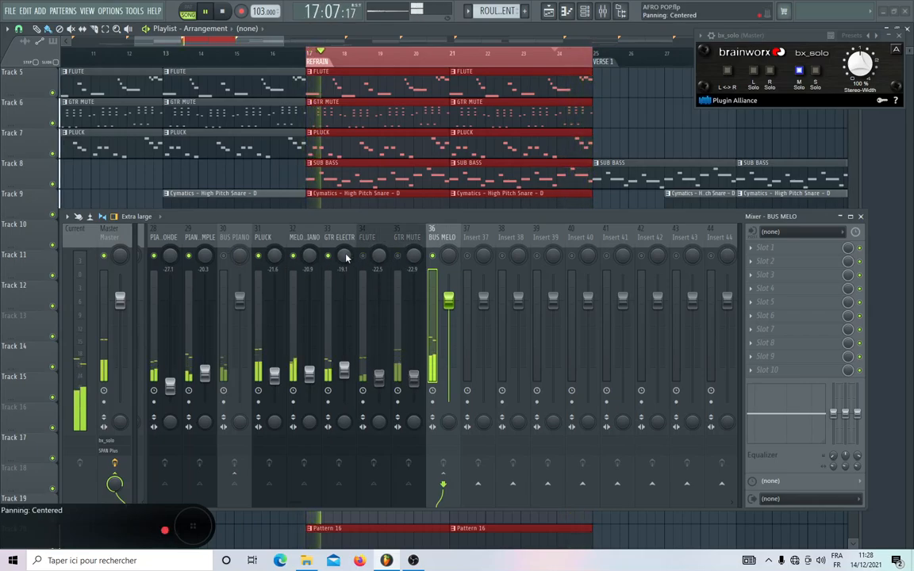
Raise MELODIE PIANO to -19.0 dB and unmute GTR ELECTR, FLUTE and GTR MUTE.
{"action": "left_click", "coordinate": [298, 241]}
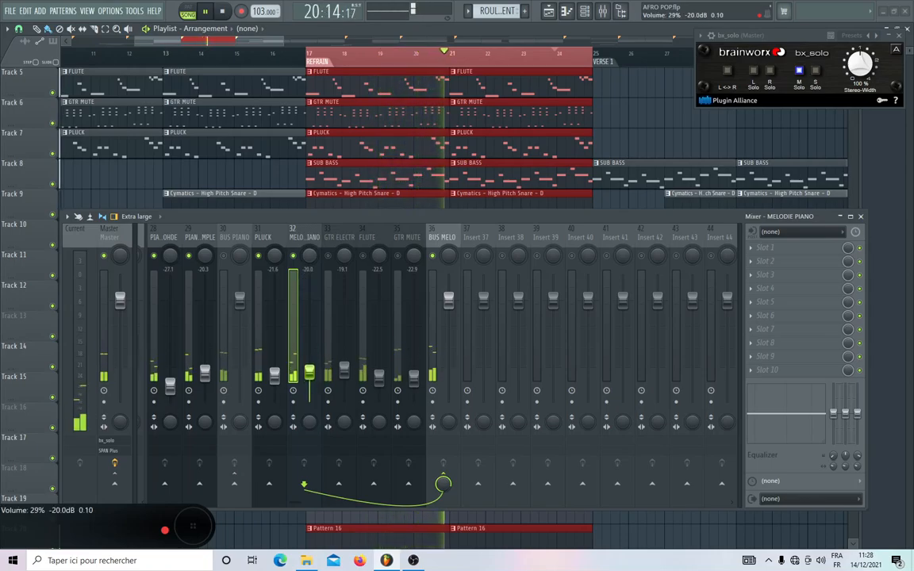
{"action": "left_click_drag", "start_coordinate": [310, 372], "coordinate": [309, 370]}
{"action": "left_click", "coordinate": [330, 258]}
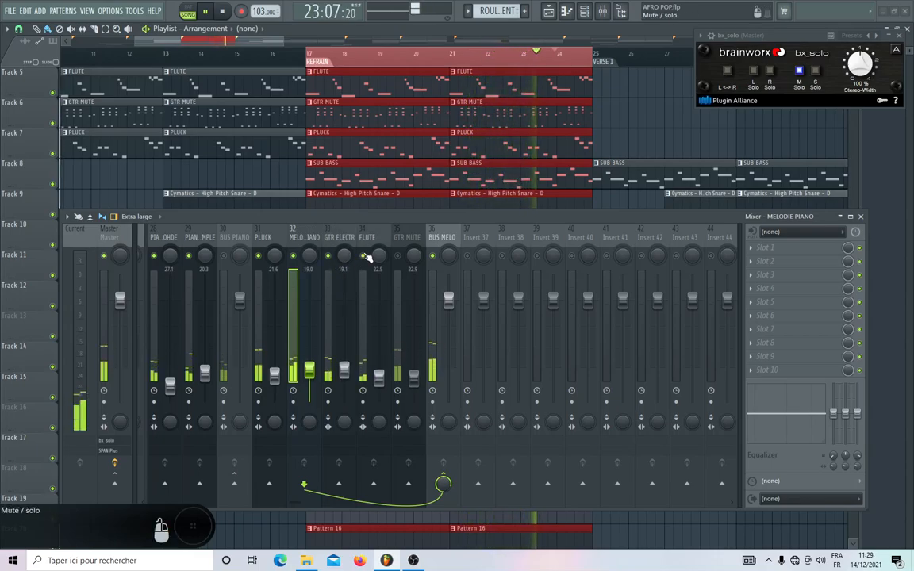
{"action": "left_click", "coordinate": [366, 259]}
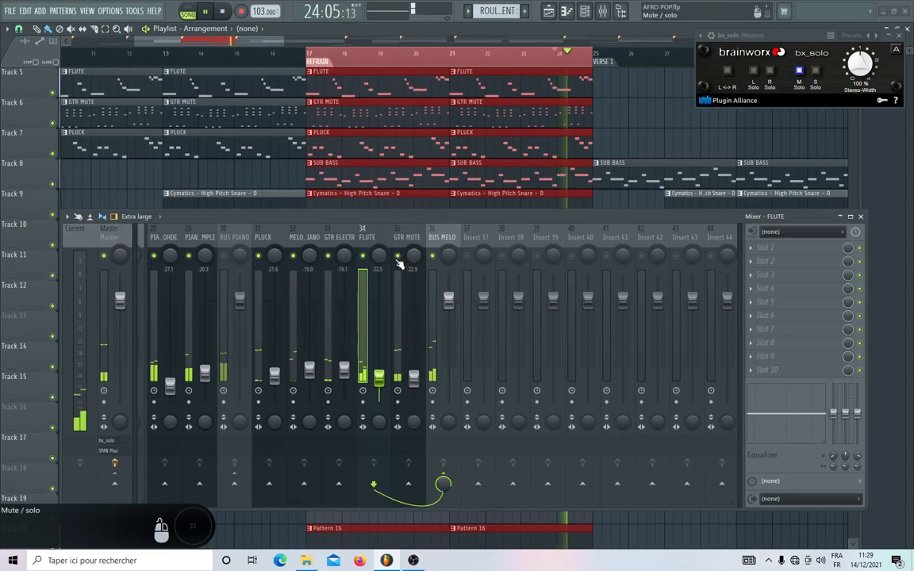
Switch the Master's bx_solo to side solo and mute PLUCK, MELODIE PIANO and GTR ELECTR.
{"action": "left_click", "coordinate": [815, 71]}
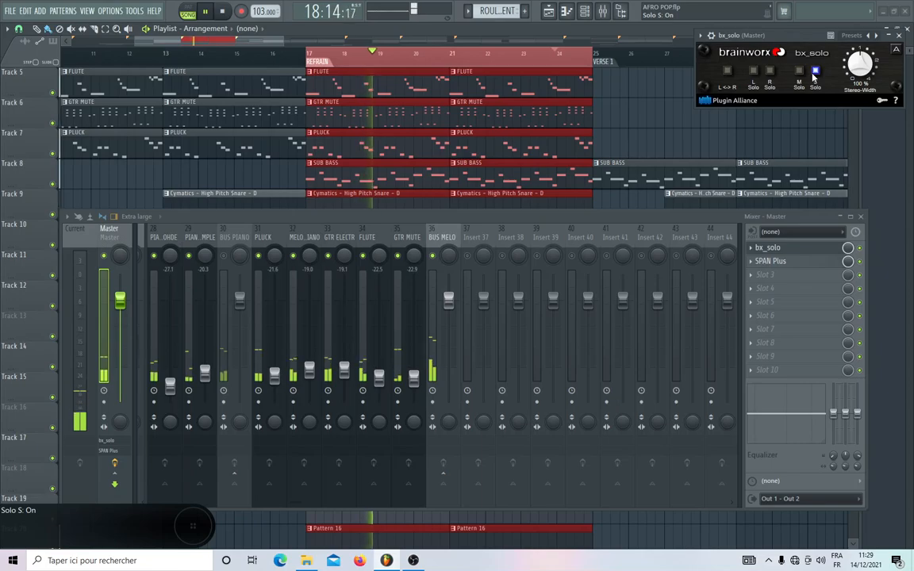
{"action": "left_click", "coordinate": [259, 256]}
{"action": "left_click", "coordinate": [295, 256]}
{"action": "left_click", "coordinate": [326, 256]}
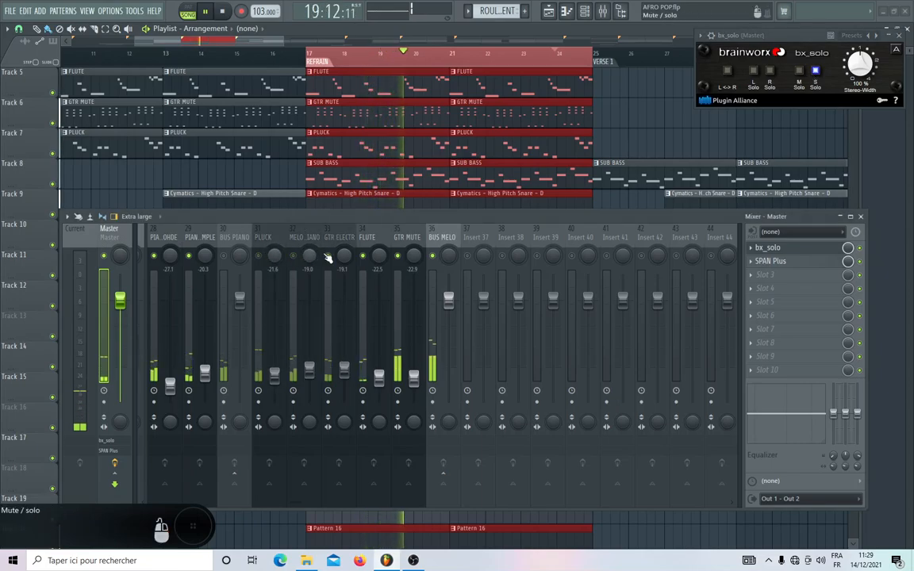
Adjust GTR MUTE's stereo separation toward separated to widen the track.
{"action": "left_click", "coordinate": [408, 238]}
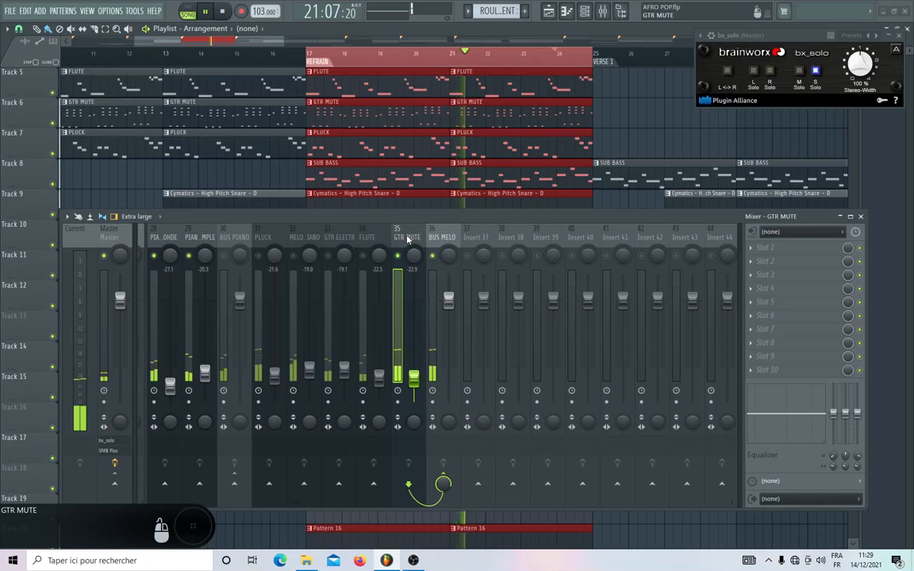
{"action": "left_click_drag", "start_coordinate": [412, 424], "coordinate": [411, 452]}
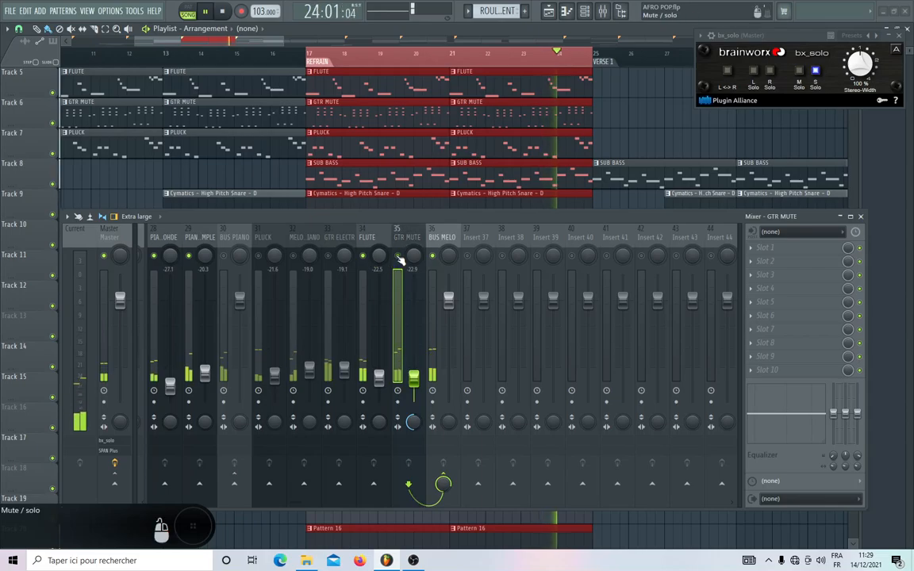
Try FLUTE's stereo separation at 100% merged and 100% separated, compare in mid and side solo, and settle on slightly merged.
{"action": "left_click", "coordinate": [361, 239]}
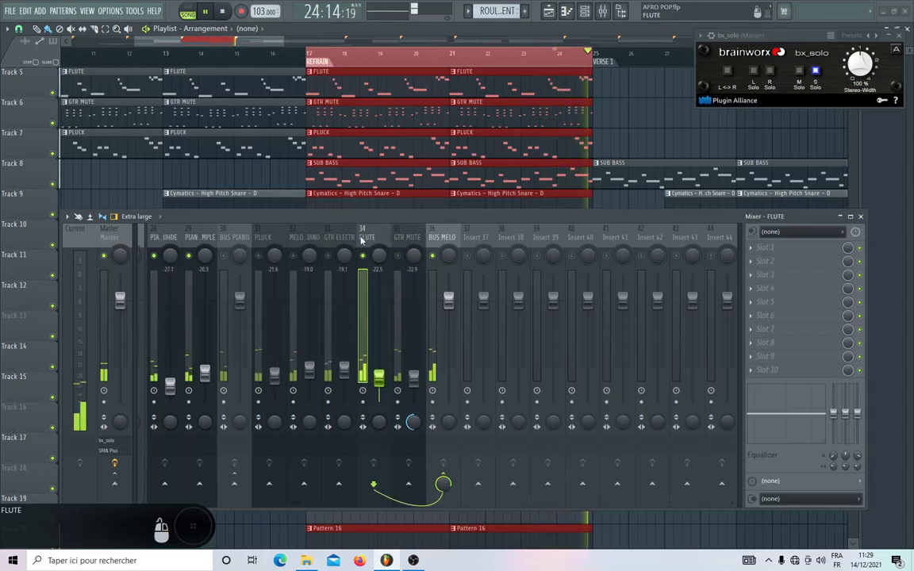
{"action": "left_click", "coordinate": [800, 72]}
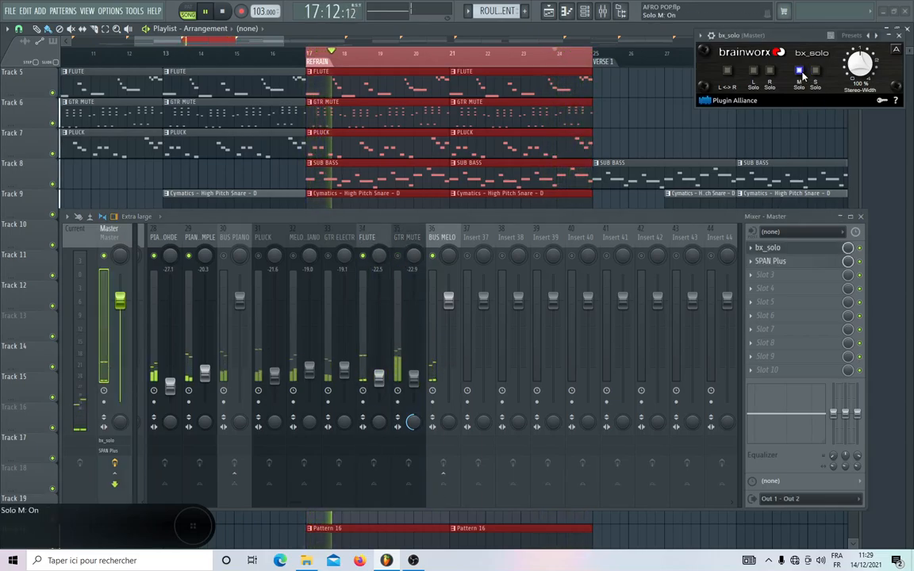
{"action": "left_click", "coordinate": [814, 71]}
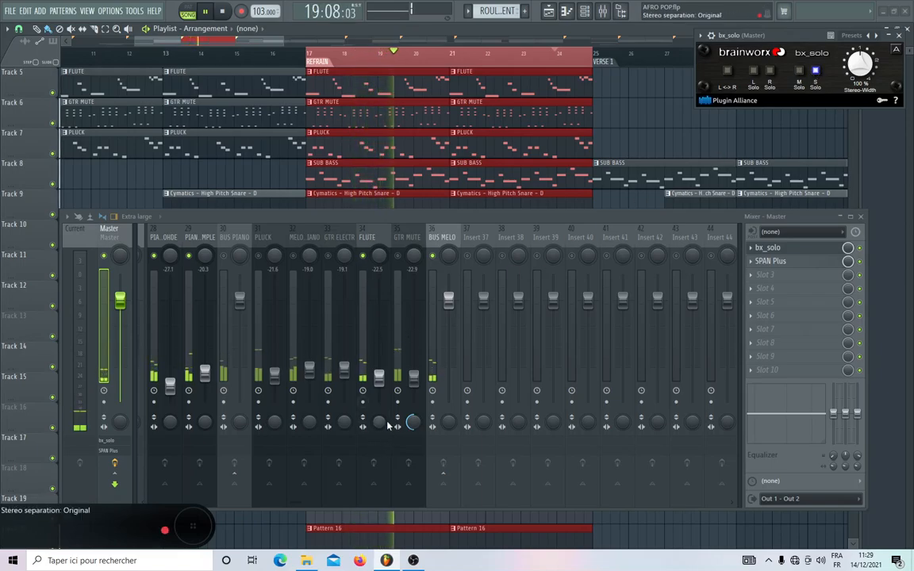
{"action": "mouse_move", "coordinate": [379, 420]}
{"action": "left_mouse_down"}
{"action": "mouse_move", "coordinate": [379, 413]}
{"action": "mouse_move", "coordinate": [384, 426]}
{"action": "left_mouse_up"}
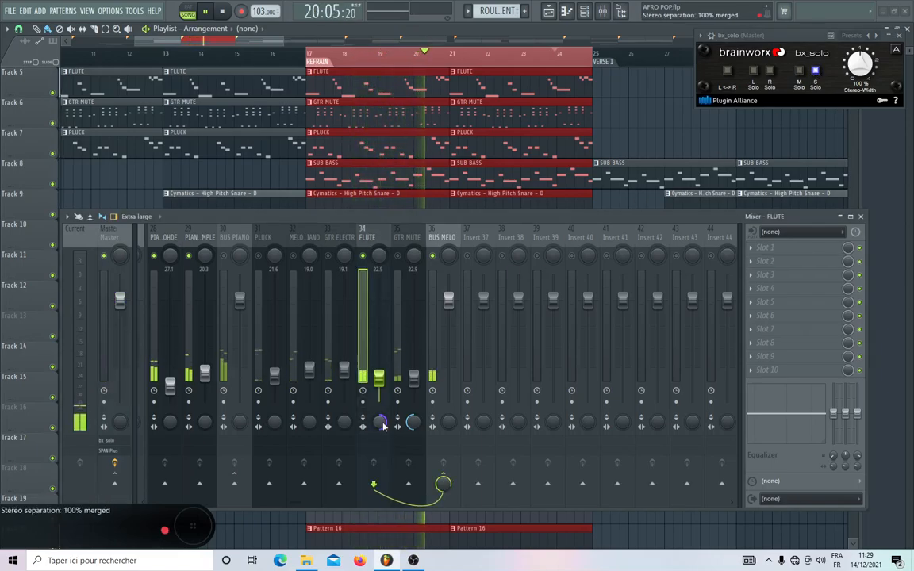
{"action": "left_click_drag", "start_coordinate": [383, 426], "coordinate": [383, 500]}
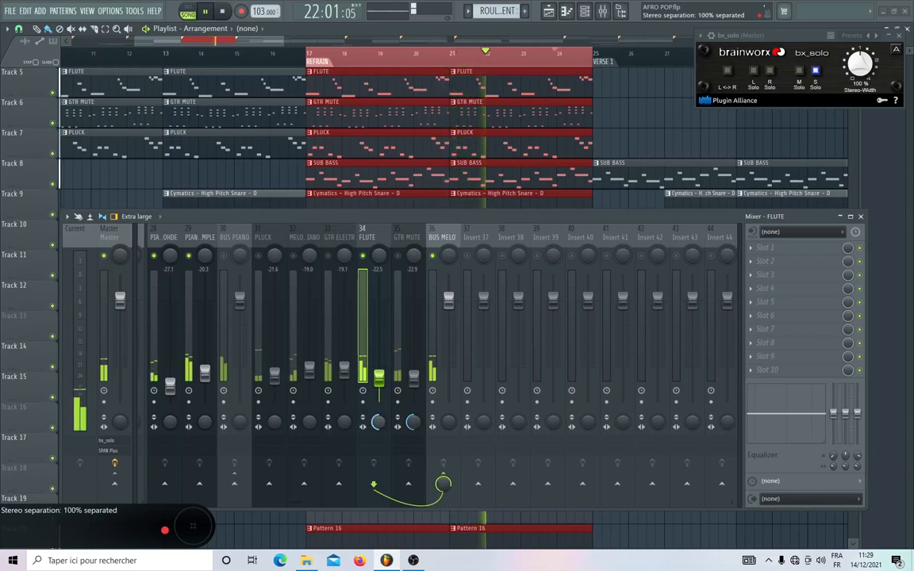
{"action": "left_click_drag", "start_coordinate": [379, 422], "coordinate": [379, 349]}
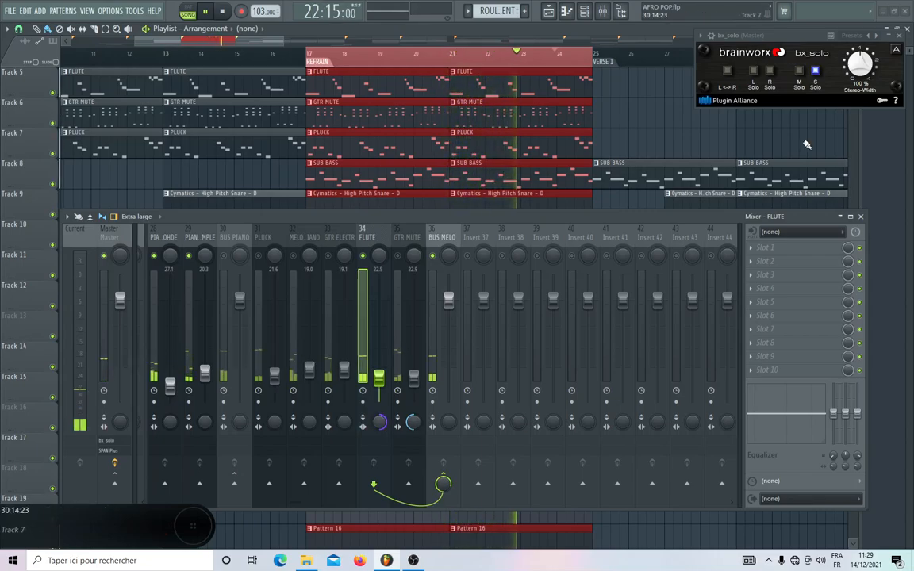
{"action": "left_click", "coordinate": [798, 71]}
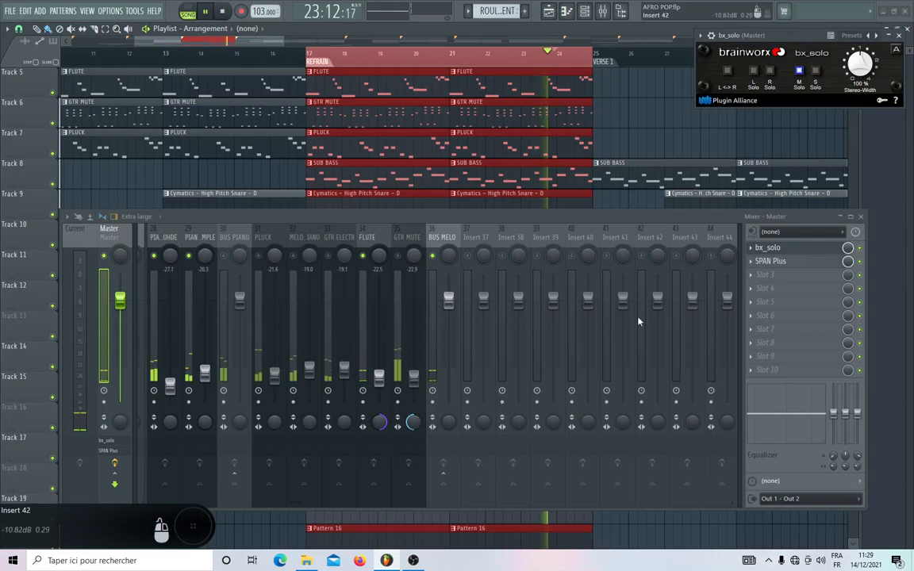
{"action": "left_click_drag", "start_coordinate": [379, 422], "coordinate": [379, 453]}
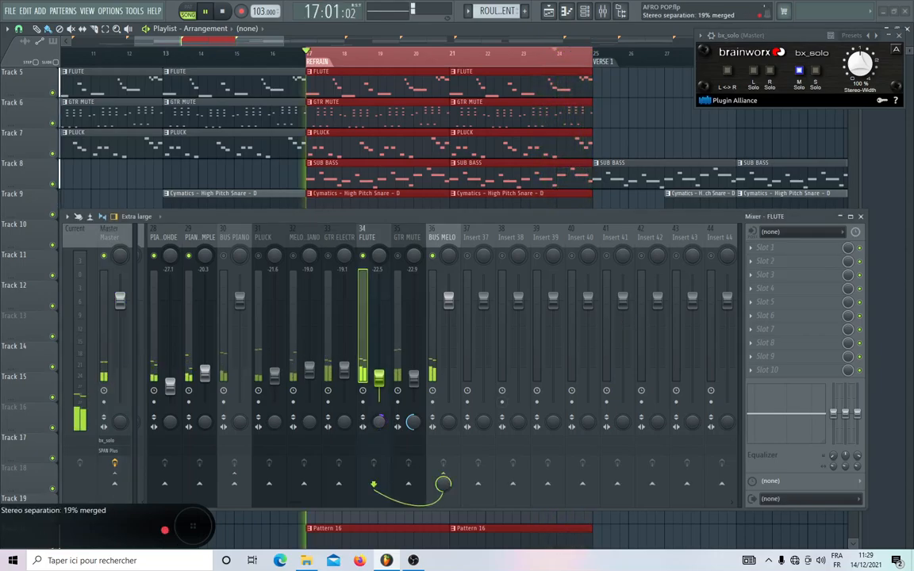
Check FLUTE and GTR MUTE in side solo, and turn off both mid and side solo in bx_solo.
{"action": "left_click", "coordinate": [815, 72]}
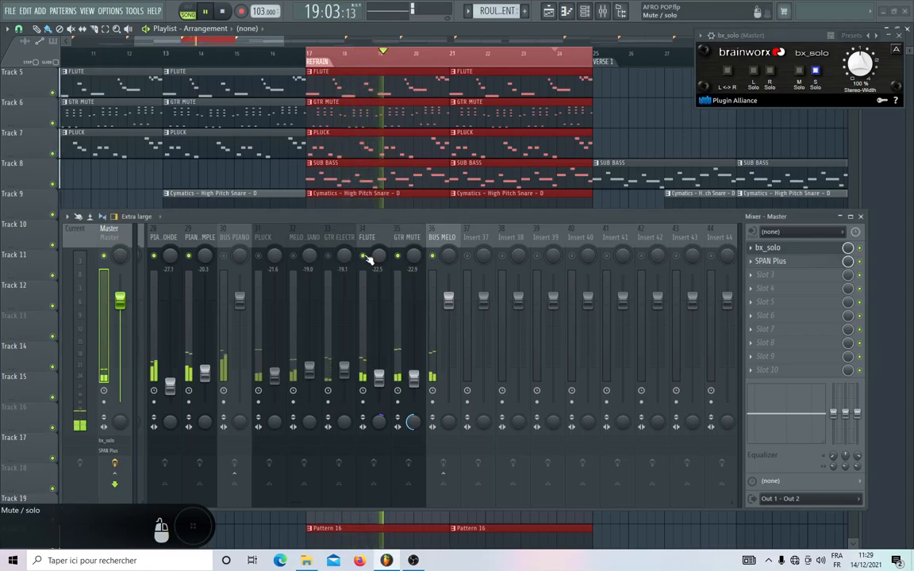
{"action": "left_click", "coordinate": [404, 236]}
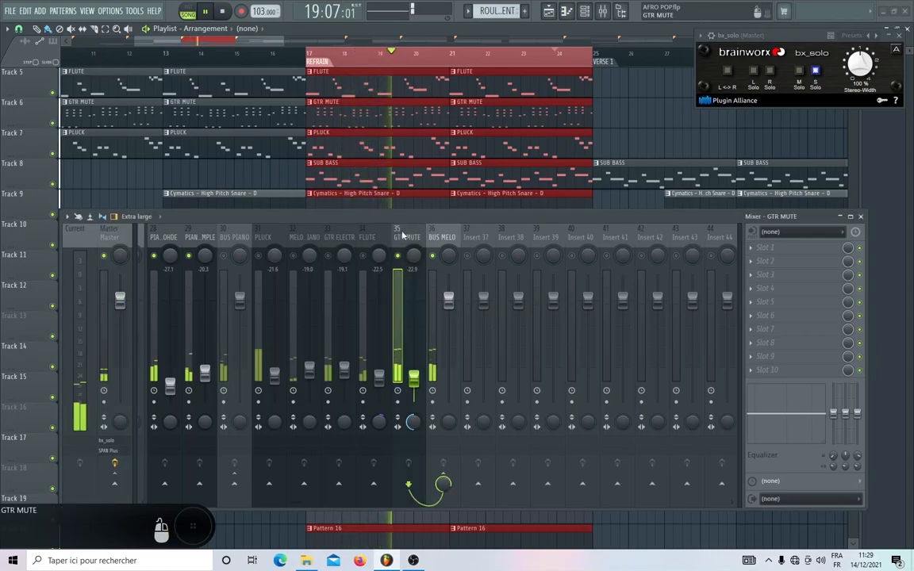
{"action": "left_click", "coordinate": [814, 73]}
{"action": "left_click", "coordinate": [800, 72]}
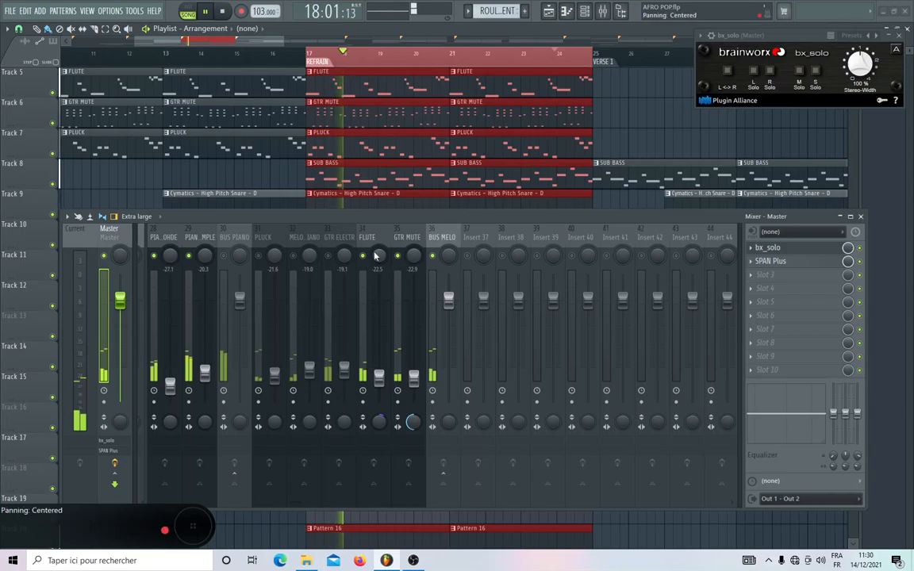
Pan FLUTE to the right and GTR ELECTR 48% left, and unmute GTR ELECTR, MELODIE PIANO and PLUCK.
{"action": "left_click_drag", "start_coordinate": [378, 256], "coordinate": [337, 264]}
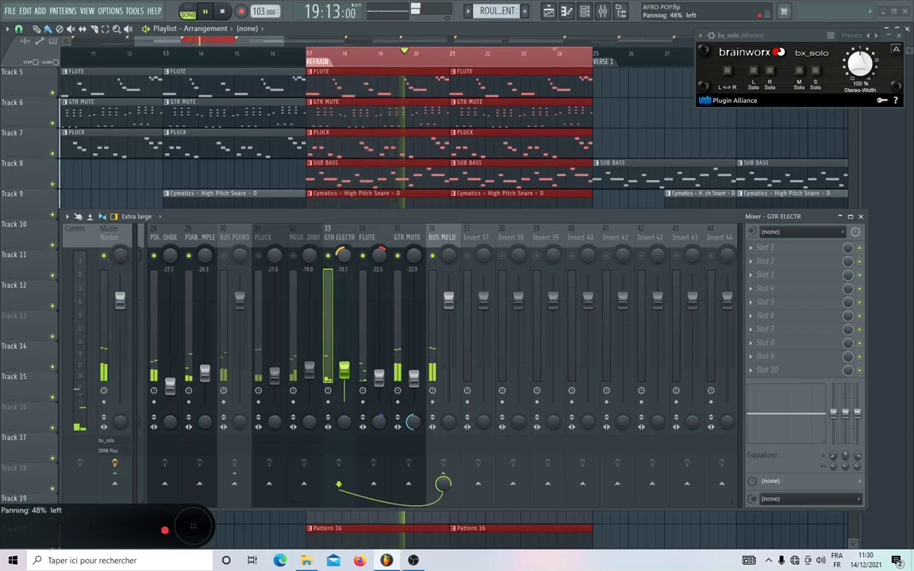
{"action": "left_click", "coordinate": [293, 256]}
{"action": "left_click", "coordinate": [258, 256]}
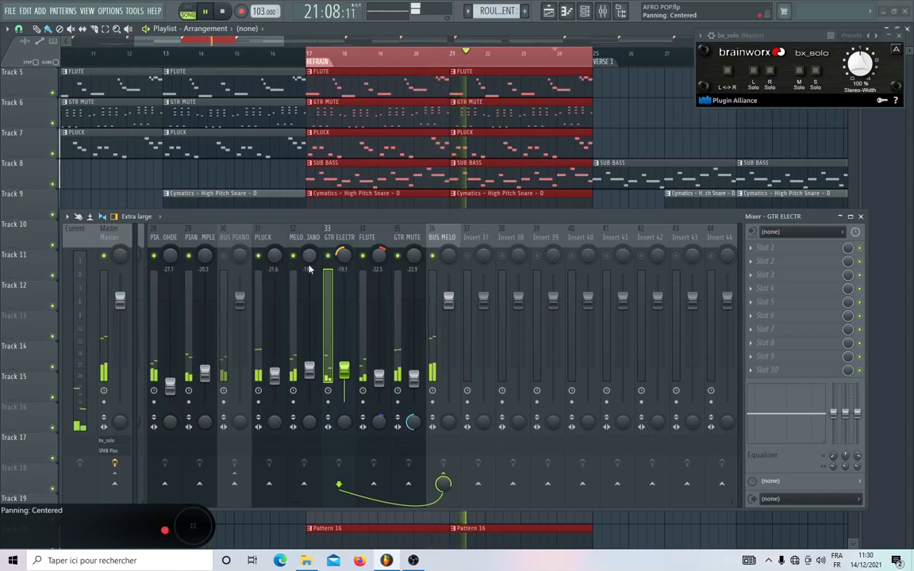
{"action": "left_click_drag", "start_coordinate": [310, 271], "coordinate": [308, 266]}
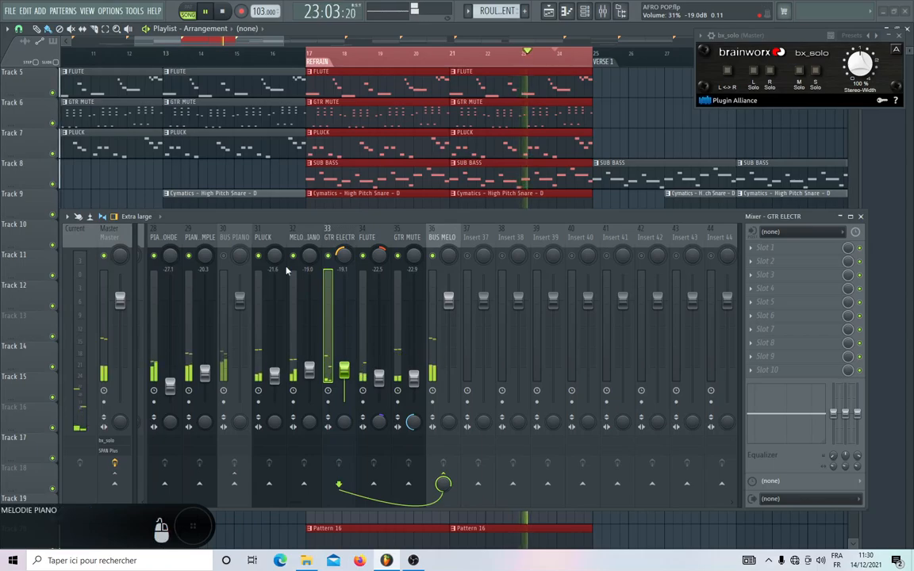
Set the stereo separation of insert 28 and PIANO SIMPLE toward separated, and PLUCK to 50% merged.
{"action": "scroll", "coordinate": [287, 269], "scroll_direction": "up", "scroll_amount": 3}
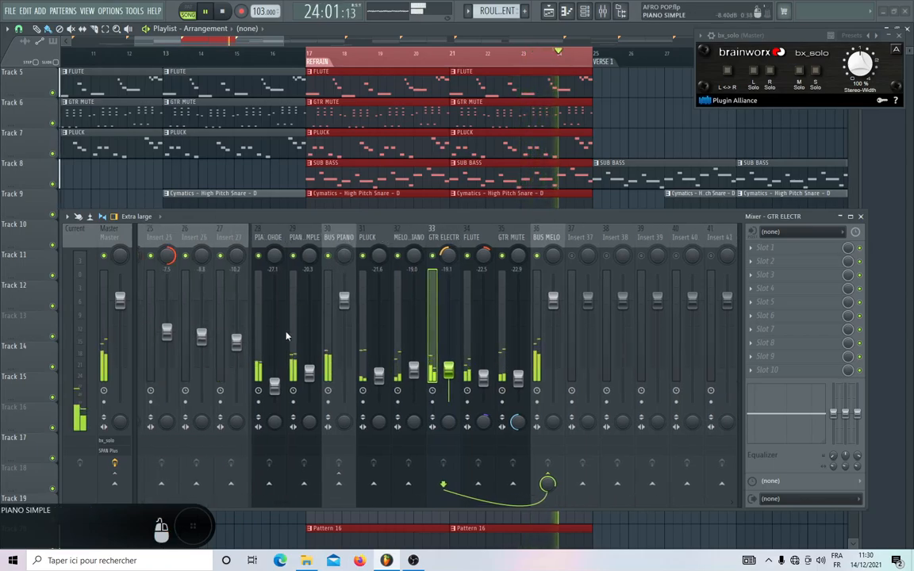
{"action": "left_click_drag", "start_coordinate": [277, 423], "coordinate": [278, 468]}
{"action": "left_click_drag", "start_coordinate": [312, 426], "coordinate": [324, 413]}
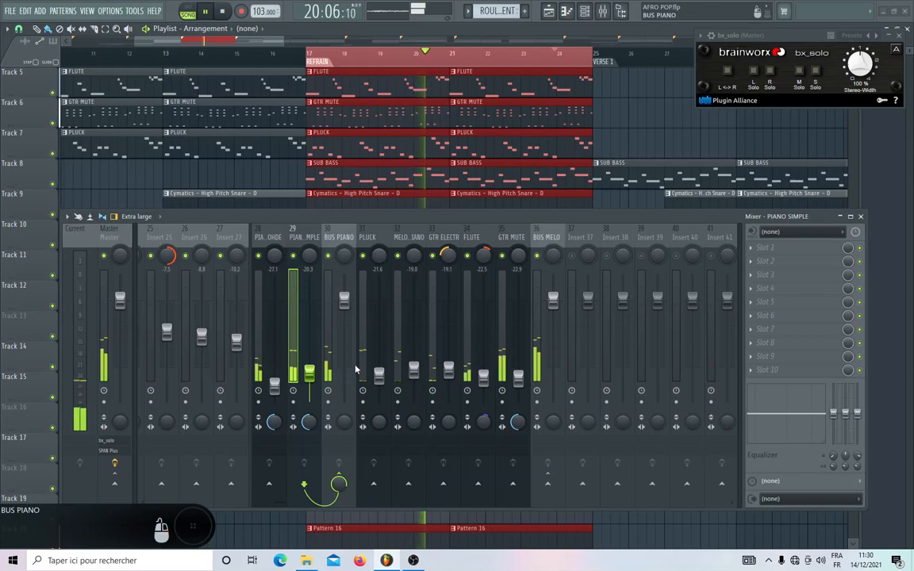
{"action": "left_click_drag", "start_coordinate": [379, 421], "coordinate": [379, 387]}
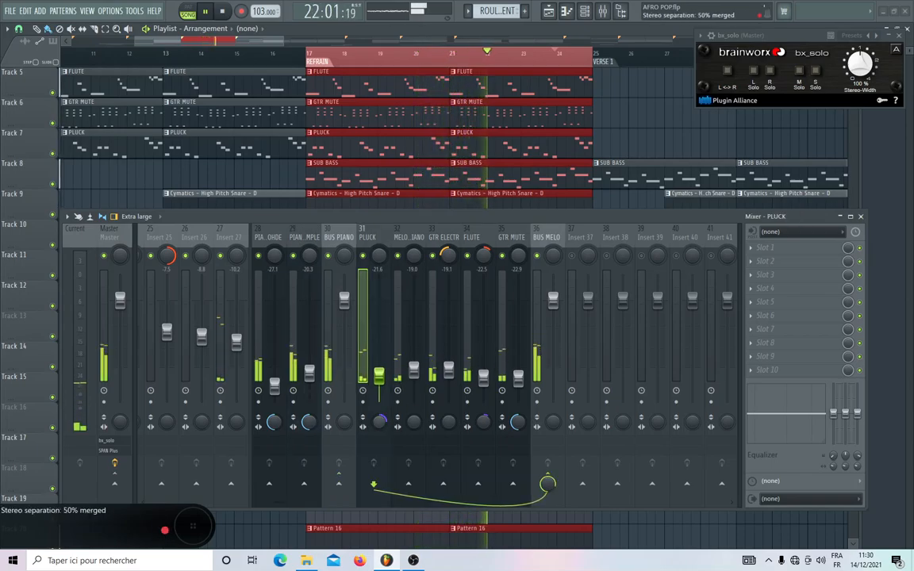
Unmute BUS DRUM and BUS ROULEMENT, and check the full mix's level on the Master.
{"action": "scroll", "coordinate": [388, 235], "scroll_direction": "up", "scroll_amount": 1}
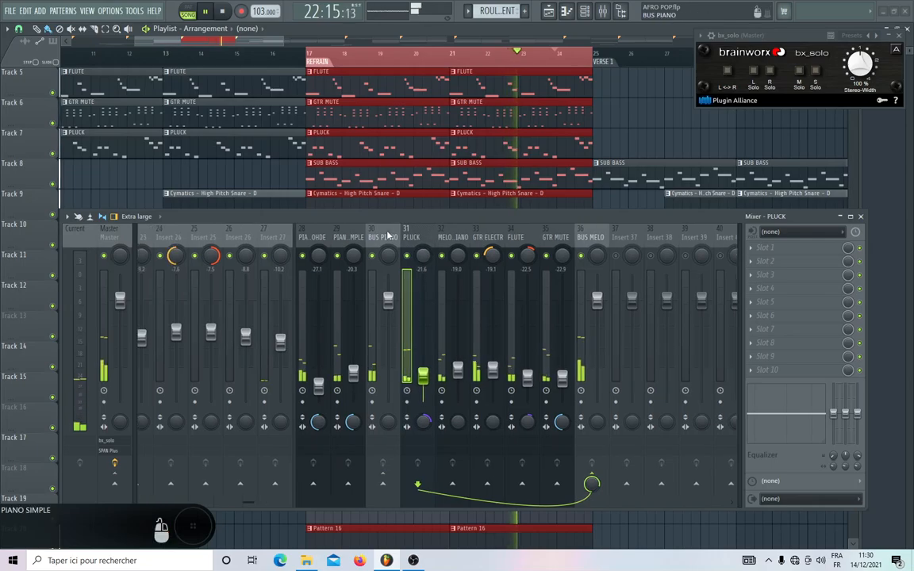
{"action": "scroll", "coordinate": [388, 236], "scroll_direction": "up", "scroll_amount": 10}
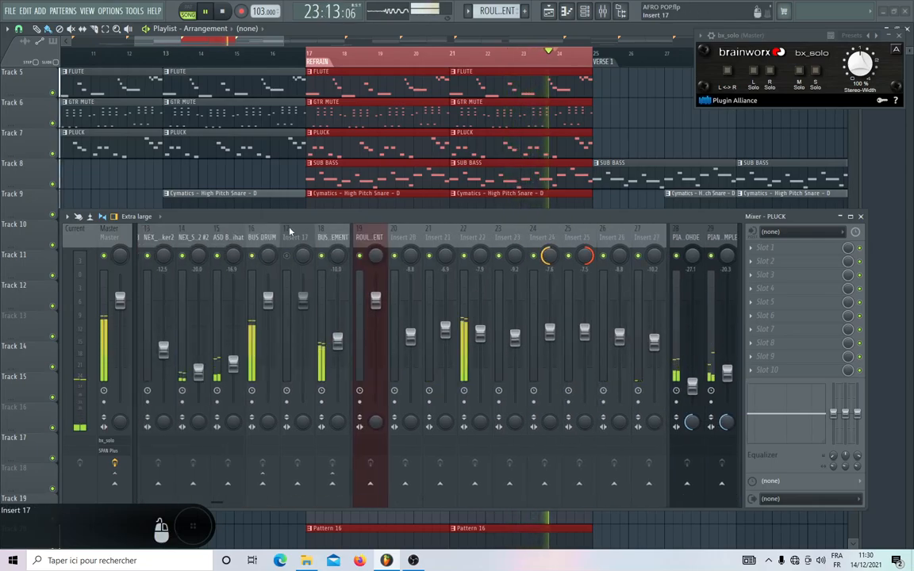
{"action": "scroll", "coordinate": [290, 231], "scroll_direction": "up", "scroll_amount": 12}
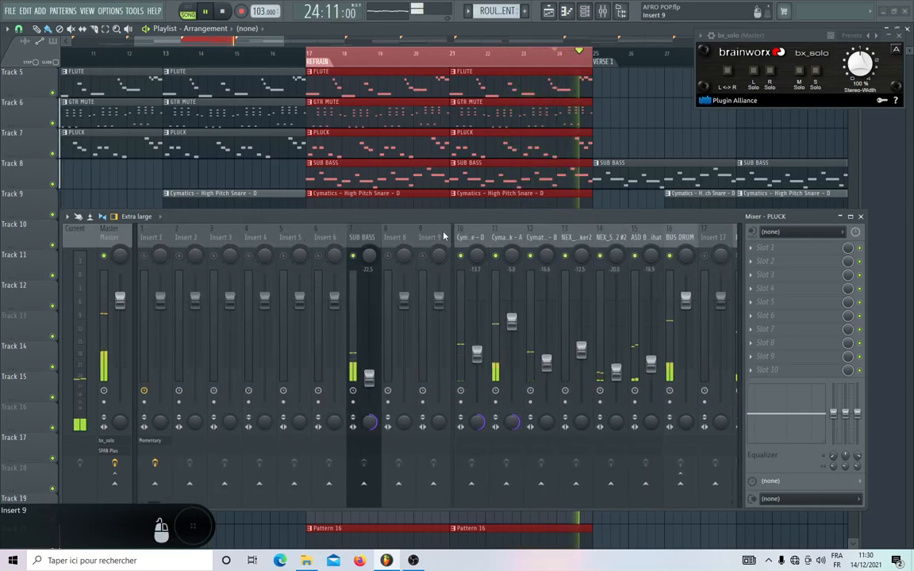
{"action": "scroll", "coordinate": [444, 236], "scroll_direction": "down", "scroll_amount": 12}
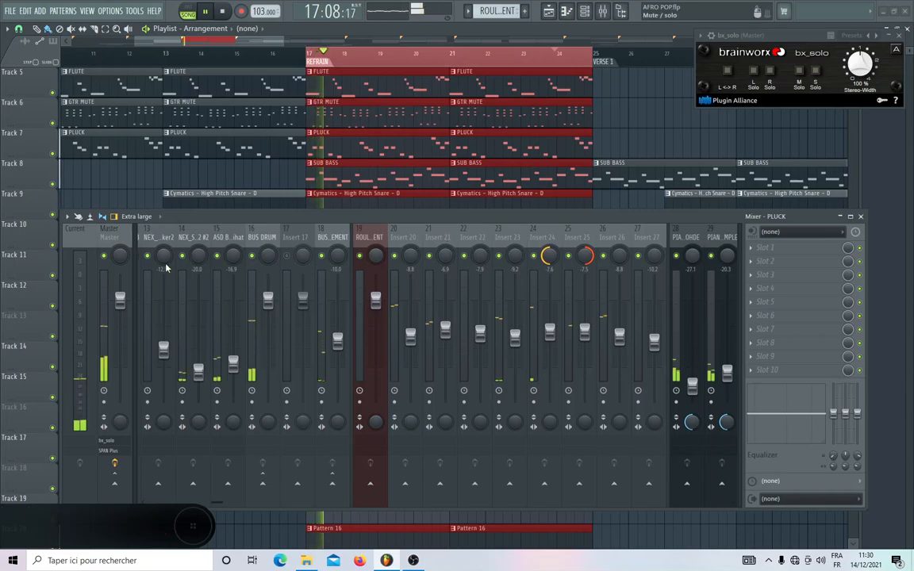
{"action": "left_click", "coordinate": [111, 241]}
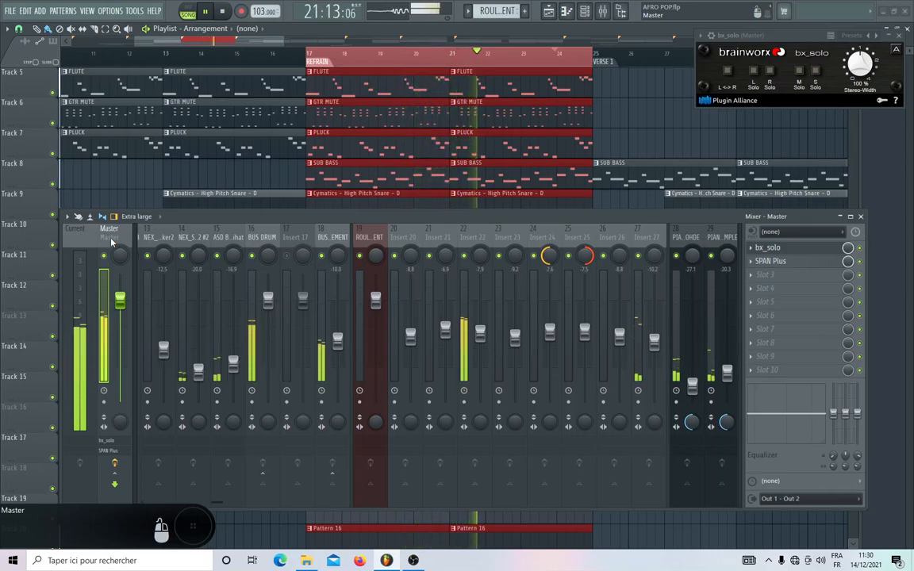
Raise BUS ROULEMENT to -6.0 dB, check the level on the Master and stop playback.
{"action": "scroll", "coordinate": [250, 239], "scroll_direction": "up", "scroll_amount": 3}
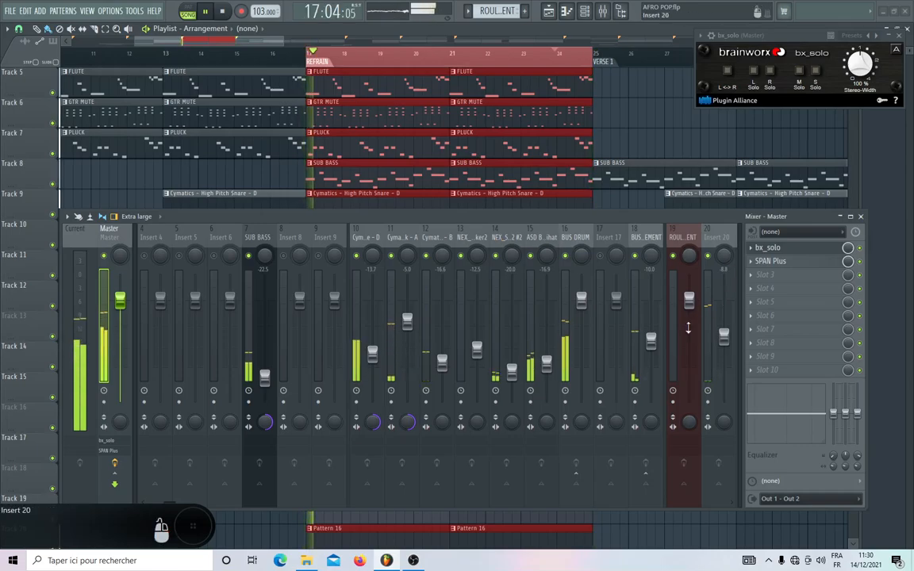
{"action": "left_click_drag", "start_coordinate": [652, 347], "coordinate": [652, 344]}
{"action": "left_click_drag", "start_coordinate": [542, 58], "coordinate": [549, 55]}
{"action": "left_click_drag", "start_coordinate": [652, 338], "coordinate": [652, 324]}
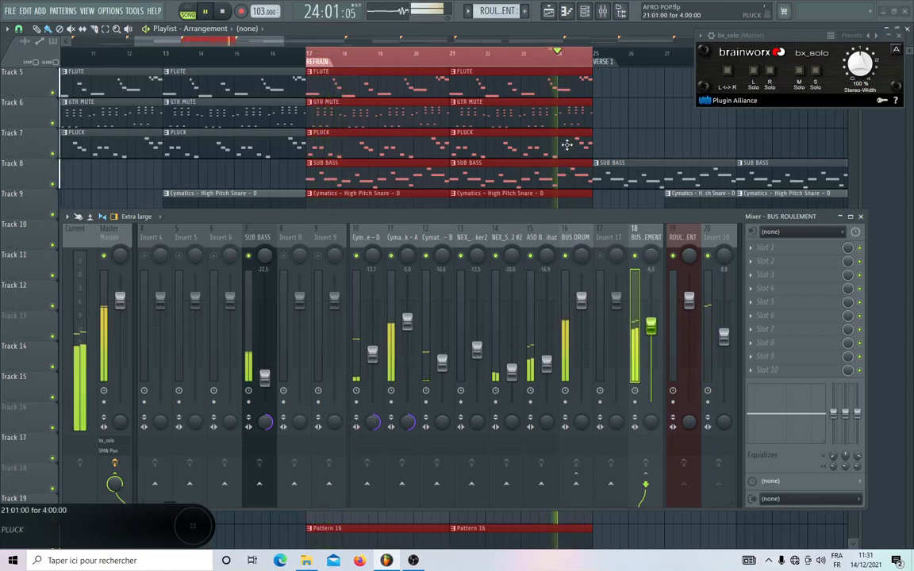
{"action": "left_click", "coordinate": [109, 237]}
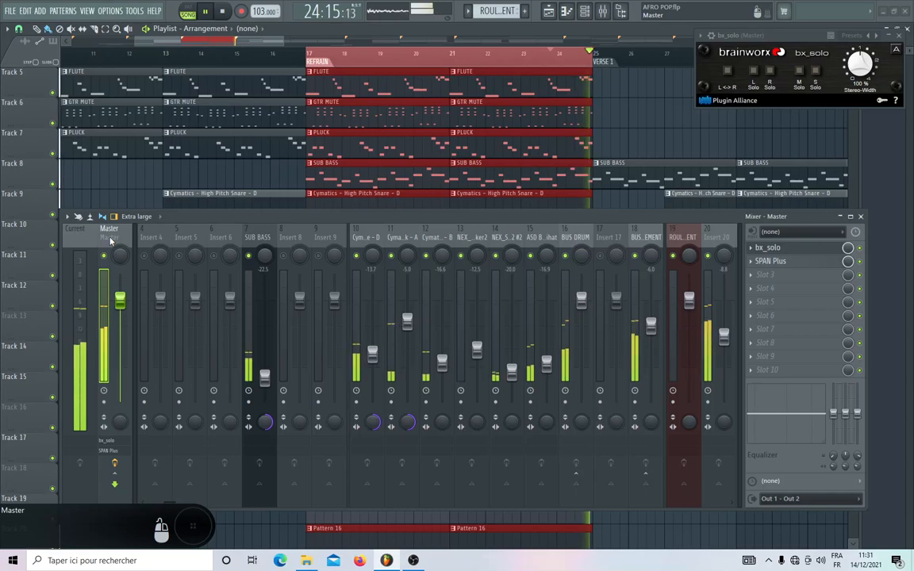
{"action": "key", "text": "space"}
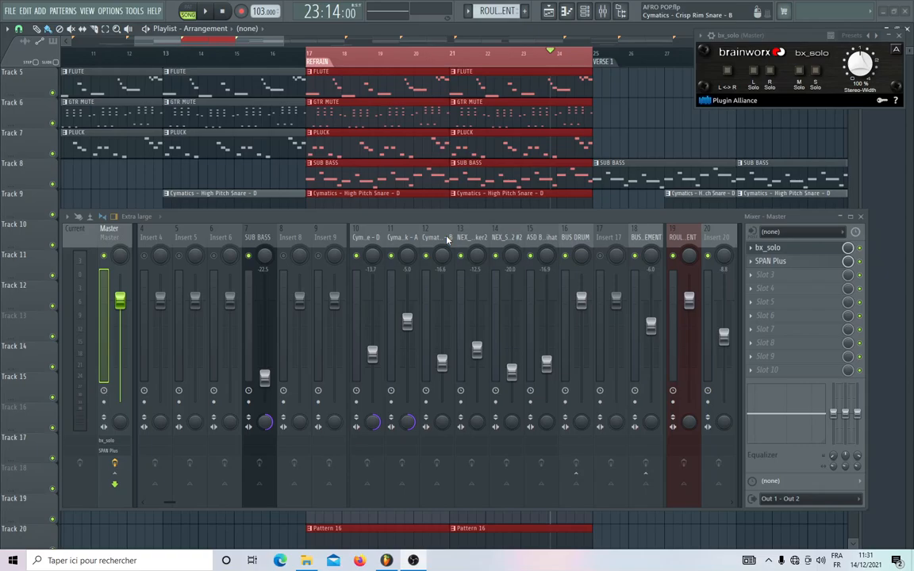
Open SPAN Plus on the Master beside bx_solo and play the refrain to examine its spectrum and peak levels.
{"action": "scroll", "coordinate": [446, 239], "scroll_direction": "down", "scroll_amount": 5}
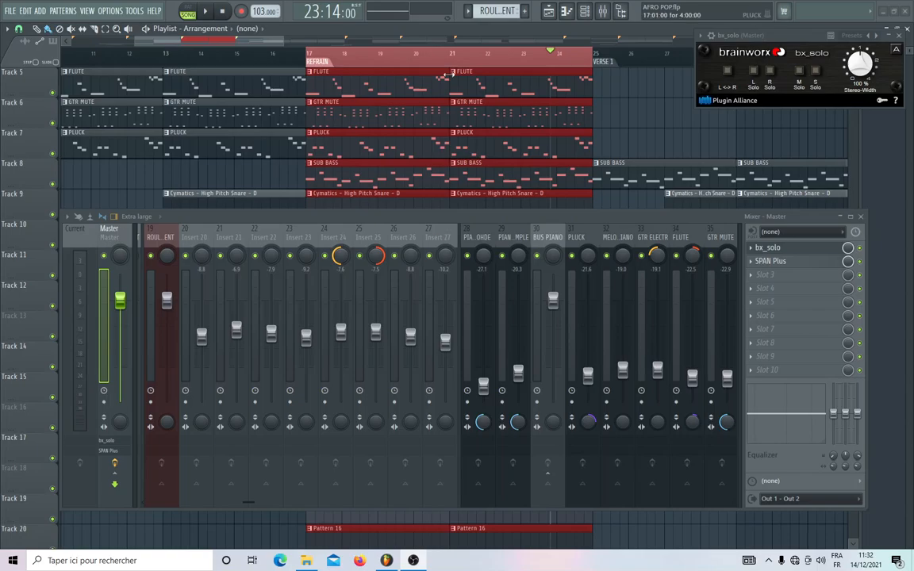
{"action": "left_click_drag", "start_coordinate": [763, 39], "coordinate": [672, 75]}
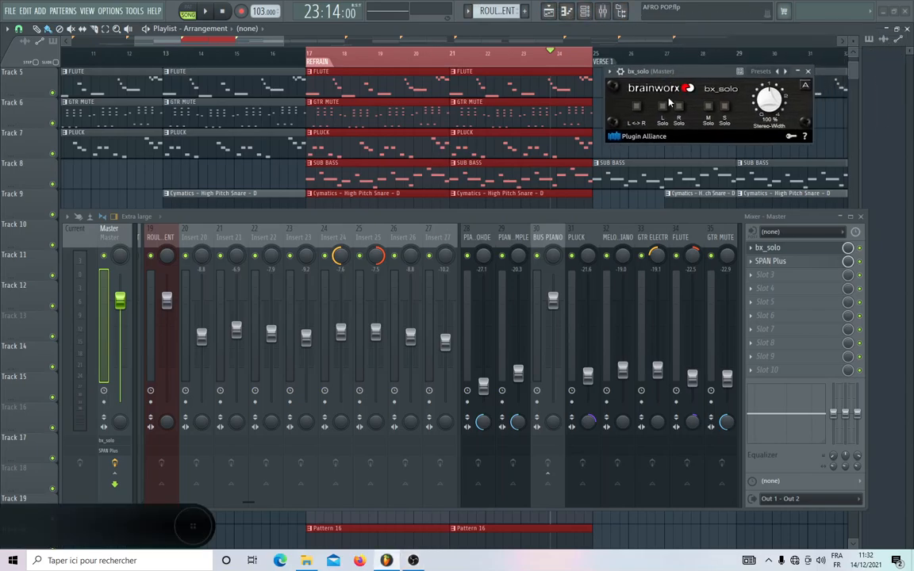
{"action": "left_click", "coordinate": [767, 261]}
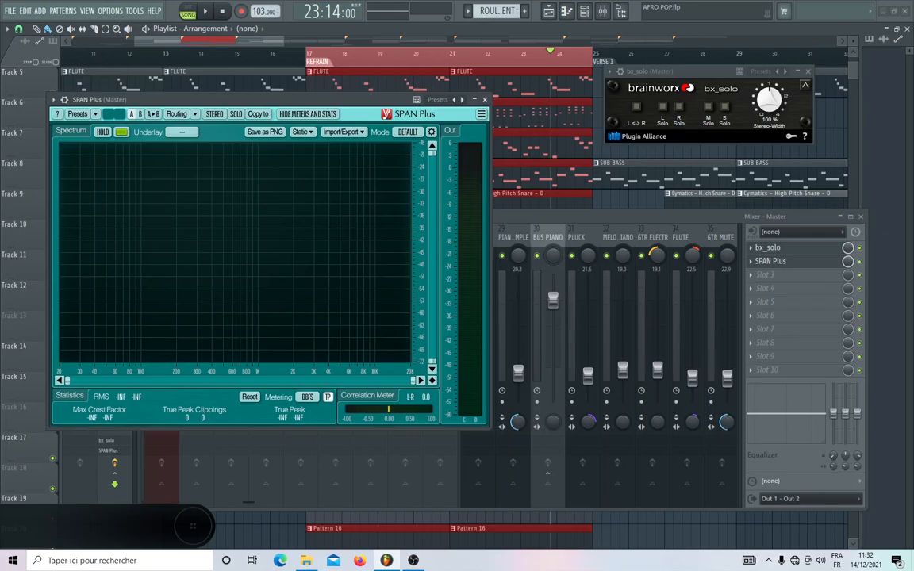
{"action": "key", "text": "space"}
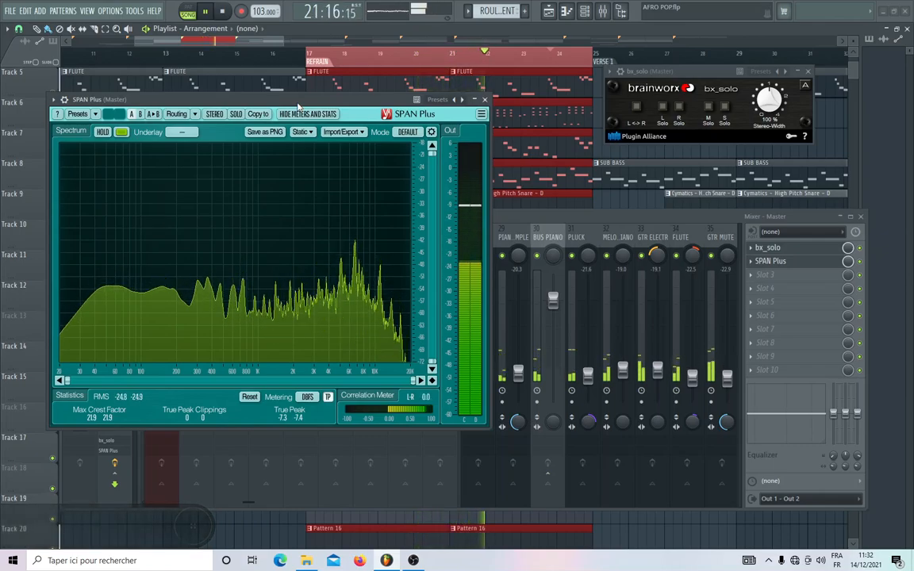
Lower the volume of Insert 22 to -12.1 dB.
{"action": "left_click", "coordinate": [525, 222]}
{"action": "scroll", "coordinate": [357, 229], "scroll_direction": "up", "scroll_amount": 6}
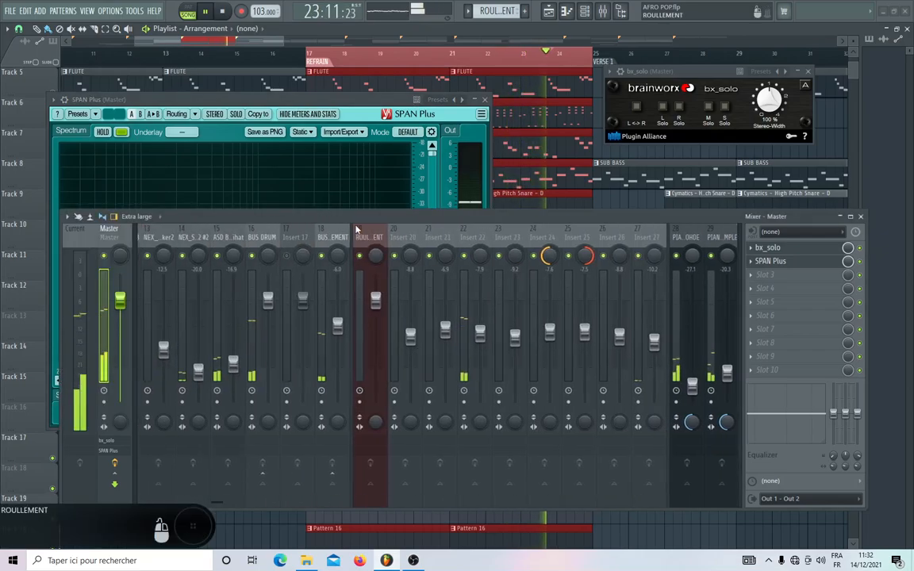
{"action": "left_click", "coordinate": [479, 337]}
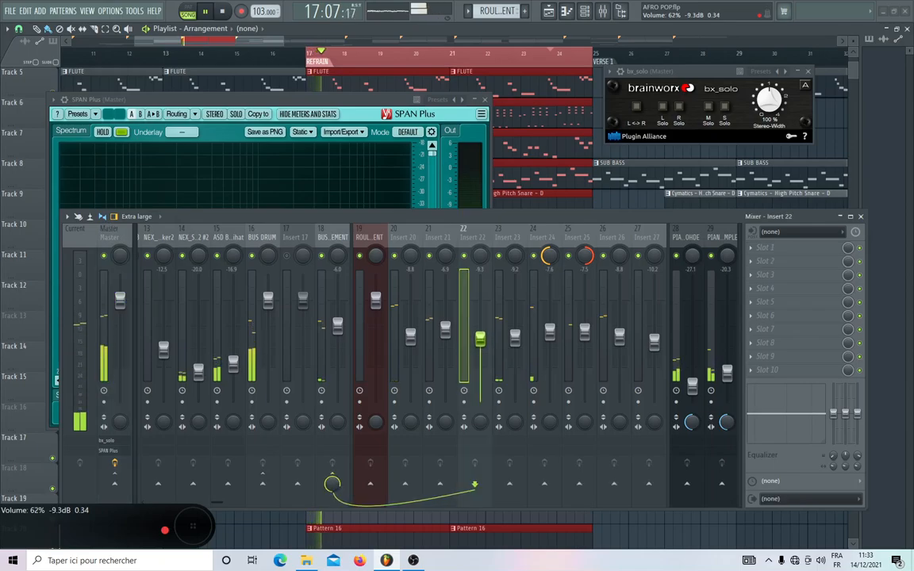
{"action": "left_click_drag", "start_coordinate": [480, 340], "coordinate": [481, 351]}
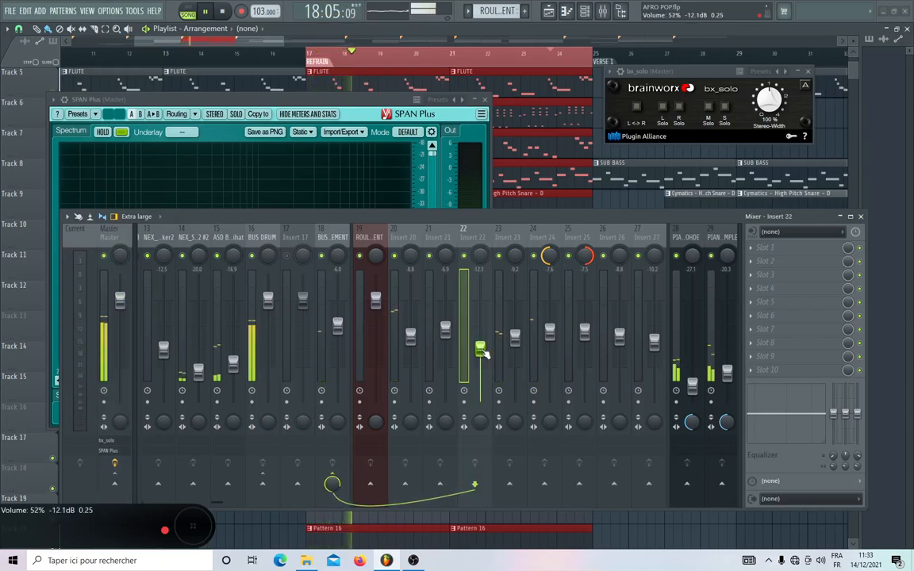
Lower Insert 27 to -14.3 dB and Insert 22 to -13.5 dB, and check the mix's peak levels in SPAN Plus.
{"action": "left_click_drag", "start_coordinate": [654, 342], "coordinate": [654, 357]}
{"action": "left_click_drag", "start_coordinate": [480, 349], "coordinate": [480, 354]}
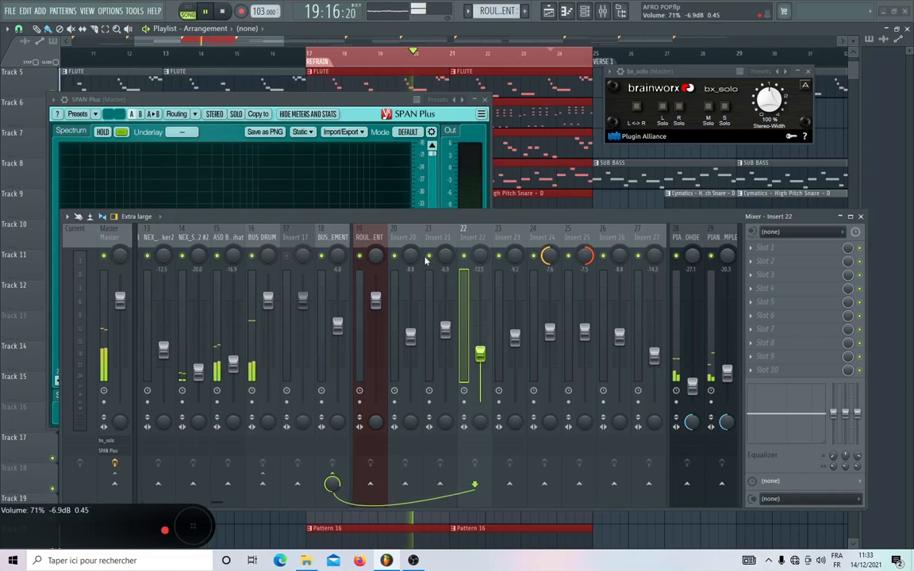
{"action": "left_click", "coordinate": [324, 104]}
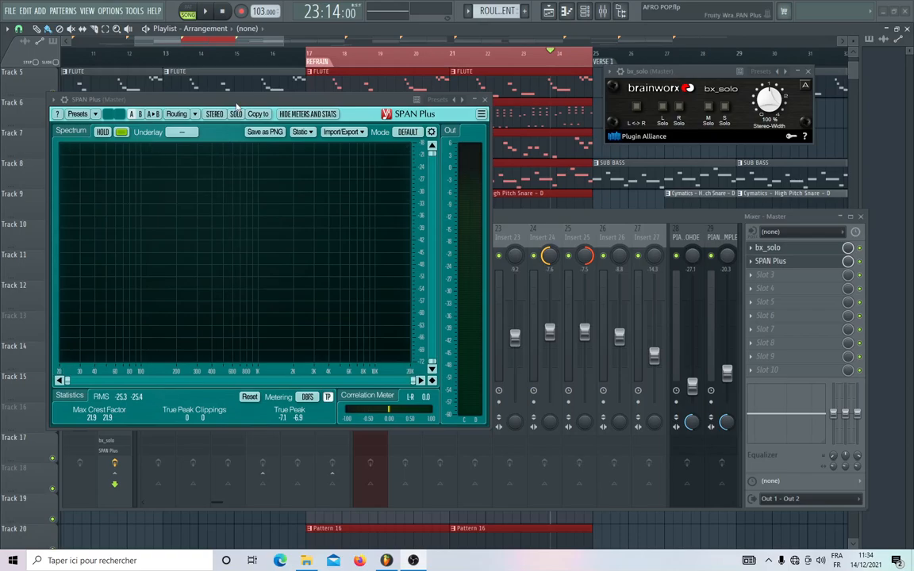
{"action": "left_click_drag", "start_coordinate": [239, 102], "coordinate": [395, 102]}
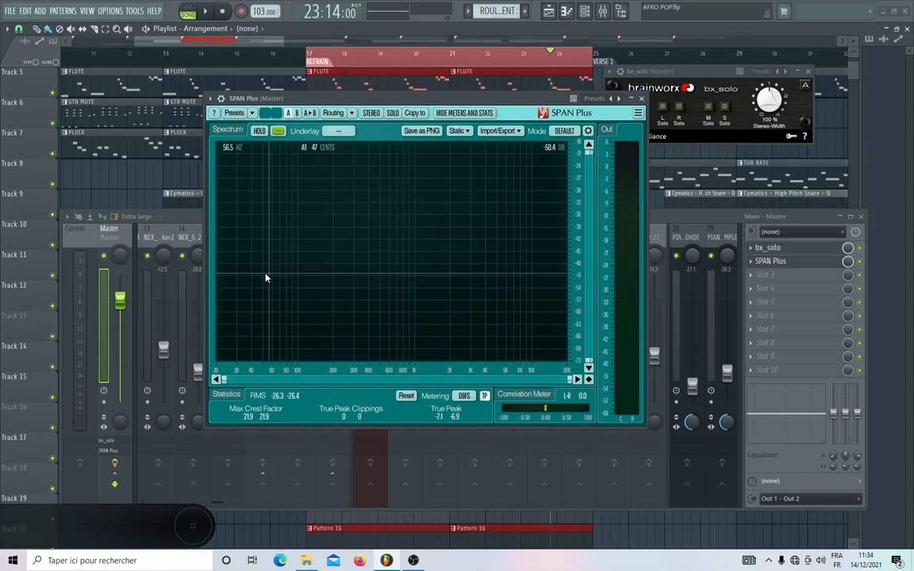
Select BUS DRUM, BUS ROULEMENT, BUS PIANO and BUS MELO together and lower their volumes, bringing BUS DRUM to -3.0 dB.
{"action": "left_click", "coordinate": [187, 218]}
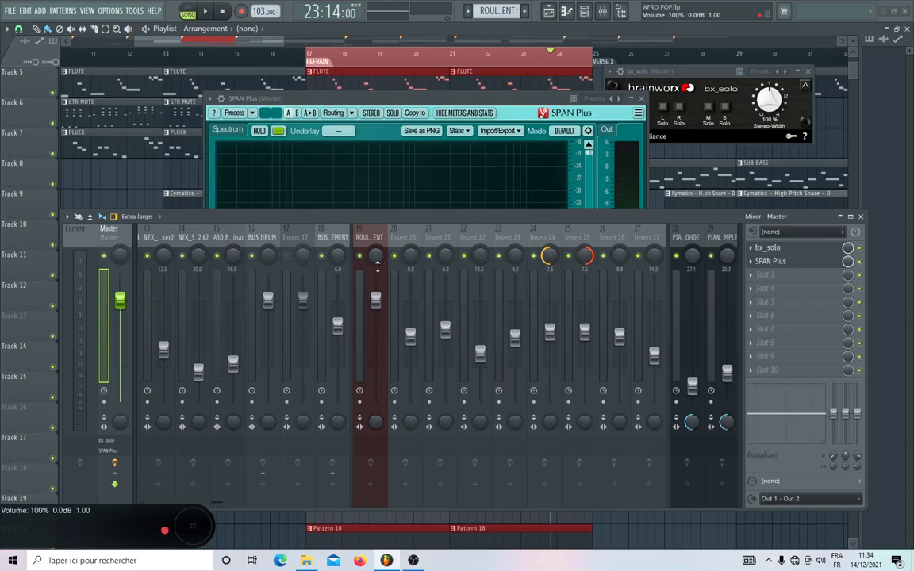
{"action": "left_click", "coordinate": [246, 239]}
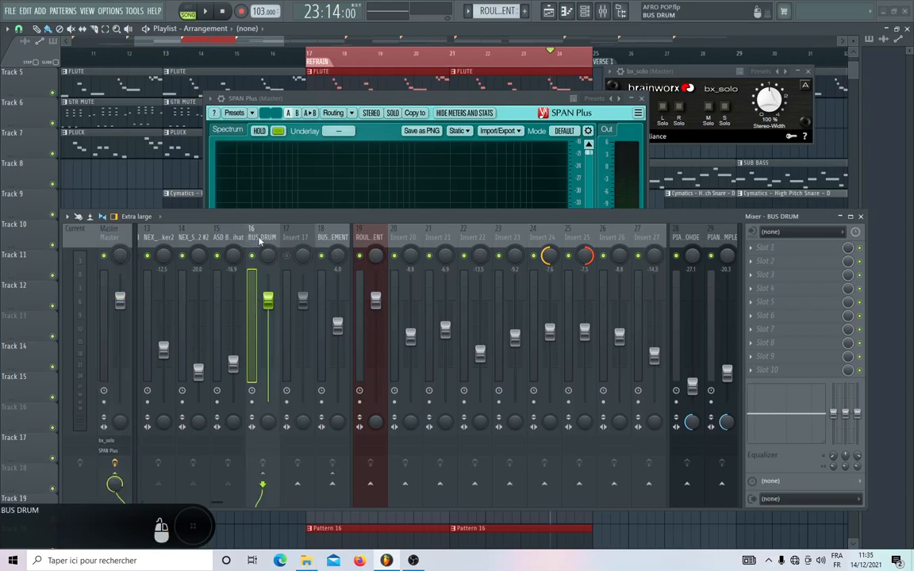
{"action": "scroll", "coordinate": [241, 410], "scroll_direction": "down", "scroll_amount": 6}
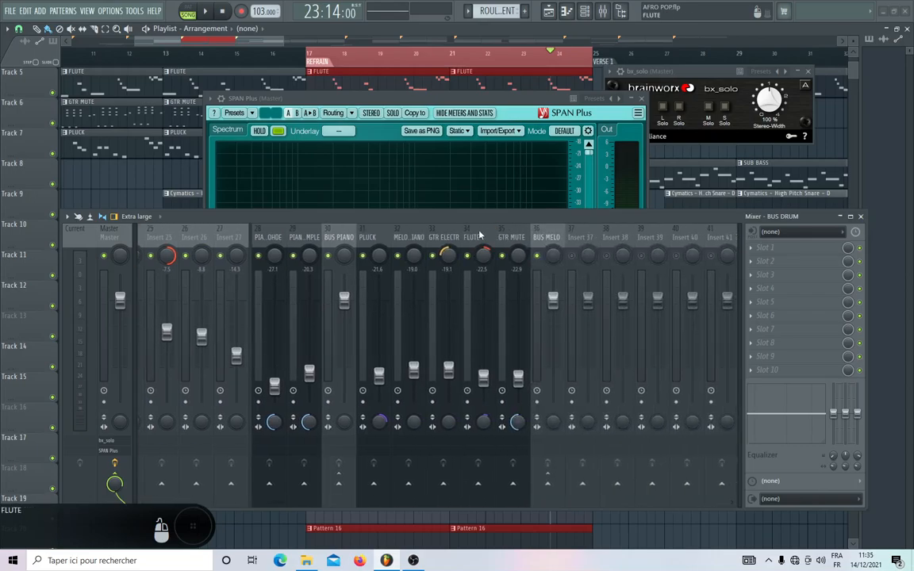
{"action": "left_click", "coordinate": [547, 238], "text": "ctrl+shift"}
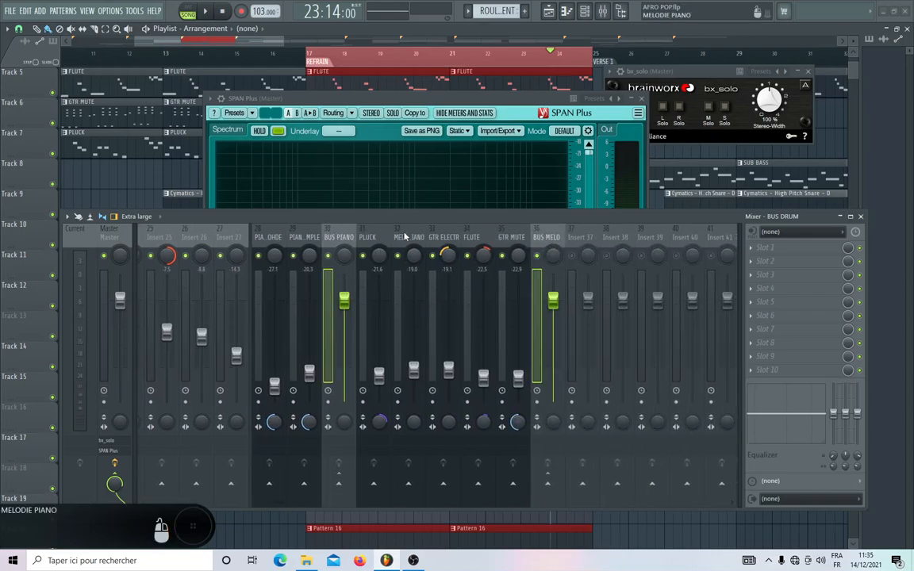
{"action": "scroll", "coordinate": [397, 237], "scroll_direction": "up", "scroll_amount": 6}
{"action": "scroll", "coordinate": [409, 235], "scroll_direction": "down", "scroll_amount": 5}
{"action": "scroll", "coordinate": [408, 235], "scroll_direction": "up", "scroll_amount": 8}
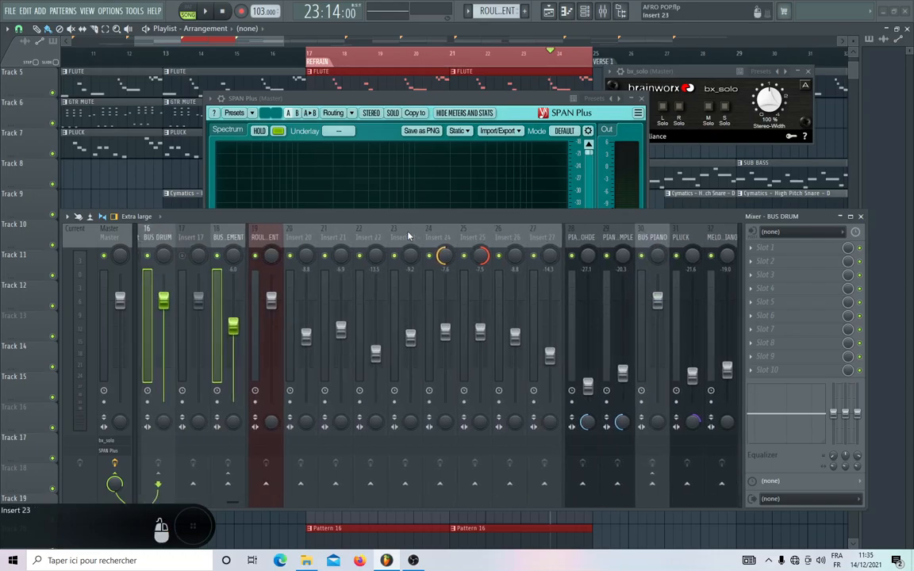
{"action": "scroll", "coordinate": [260, 257], "scroll_direction": "up", "scroll_amount": 3}
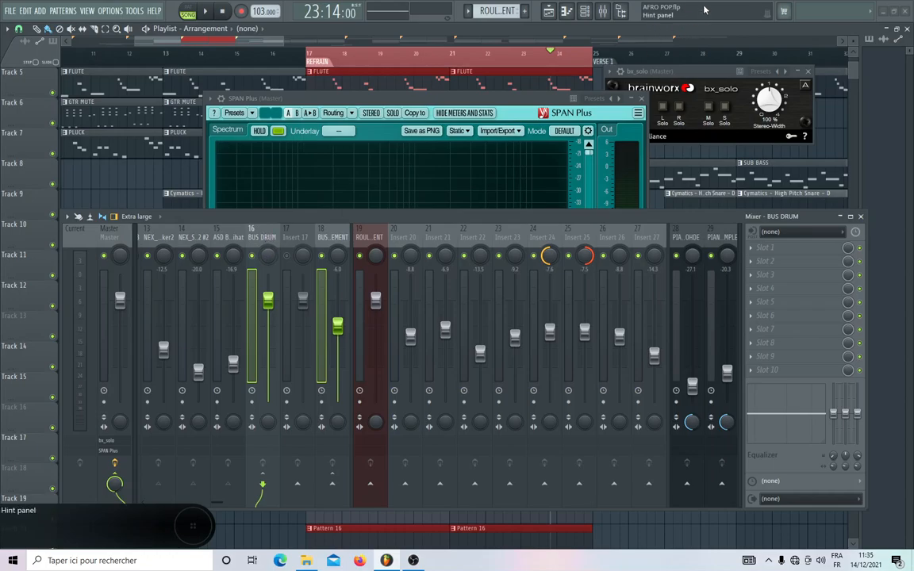
{"action": "left_click_drag", "start_coordinate": [268, 301], "coordinate": [270, 316]}
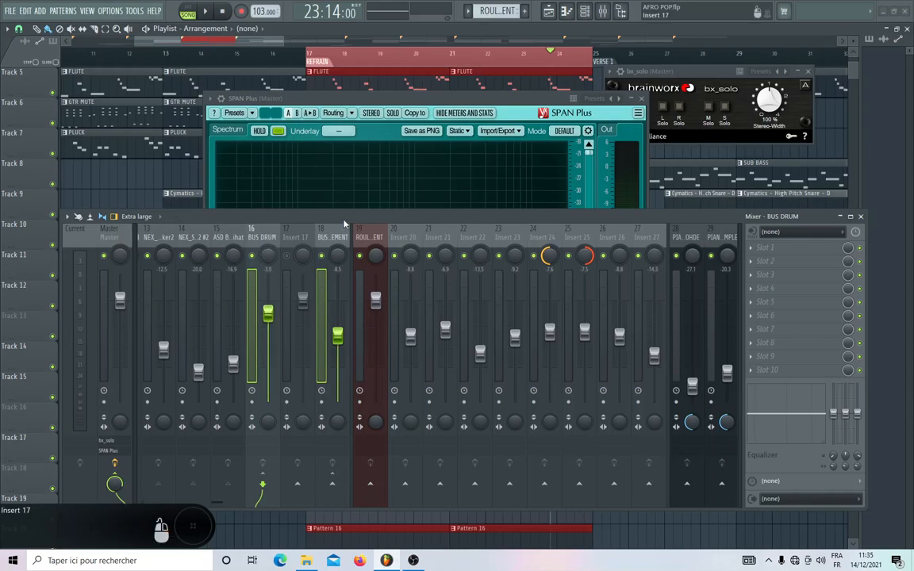
Lower the SUB BASS volume to -25.5 dB to match the reduced bus levels.
{"action": "left_click", "coordinate": [416, 100]}
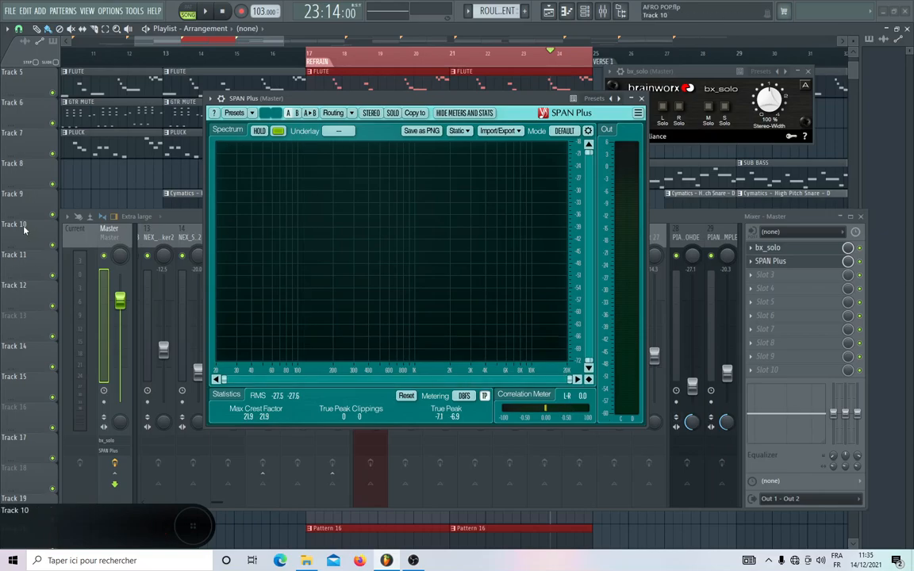
{"action": "left_click", "coordinate": [181, 225]}
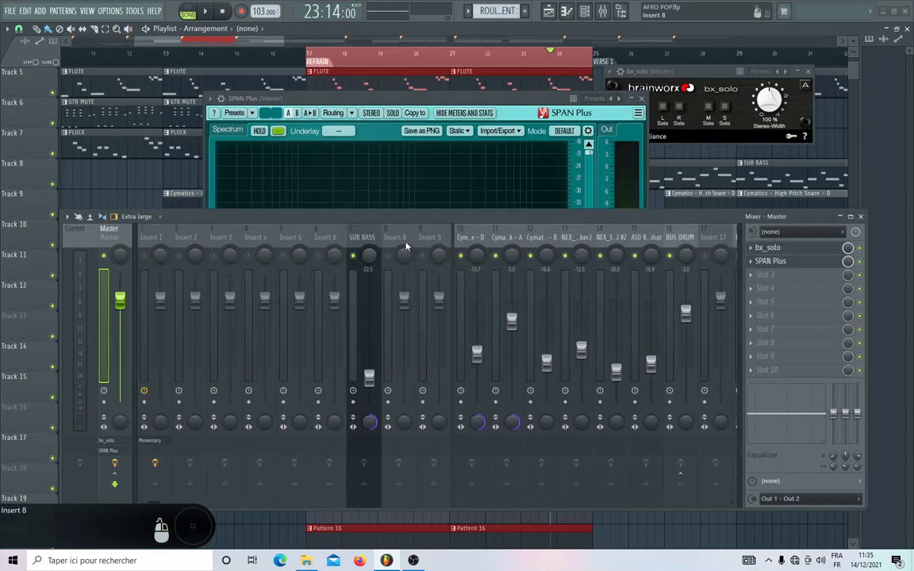
{"action": "left_click", "coordinate": [369, 378]}
{"action": "left_click_drag", "start_coordinate": [368, 378], "coordinate": [369, 384]}
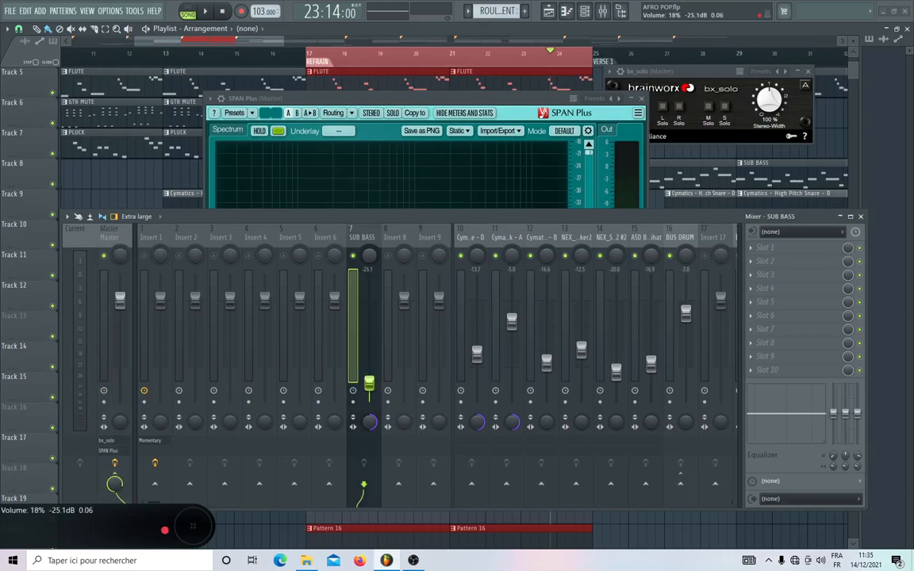
Reset the SPAN Plus statistics and play the refrain to examine the spectrum and true peak level.
{"action": "left_click", "coordinate": [503, 100]}
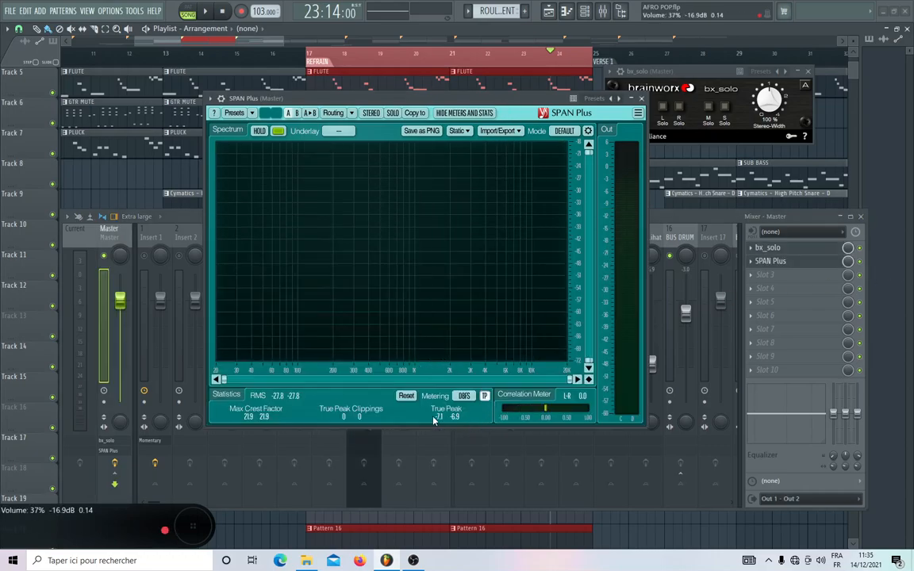
{"action": "left_click", "coordinate": [406, 396]}
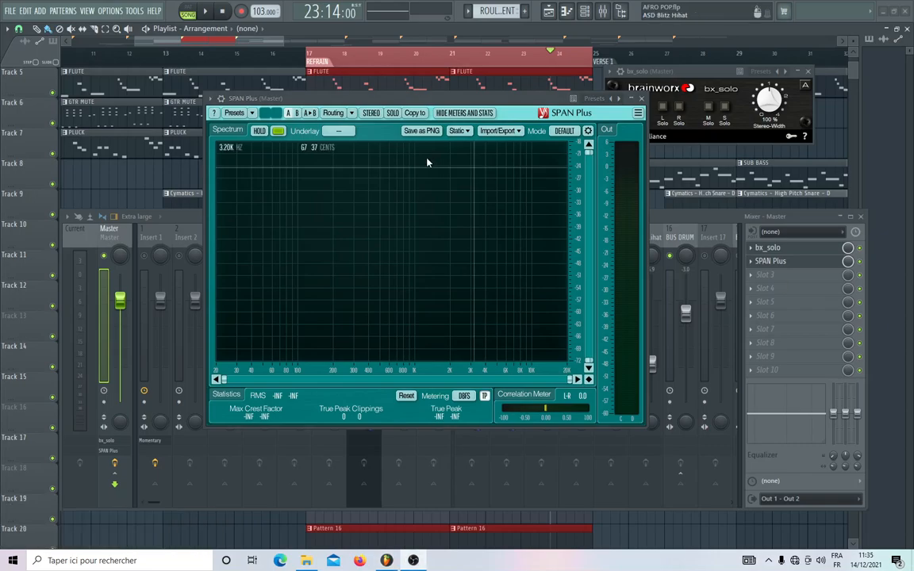
{"action": "key", "text": "space"}
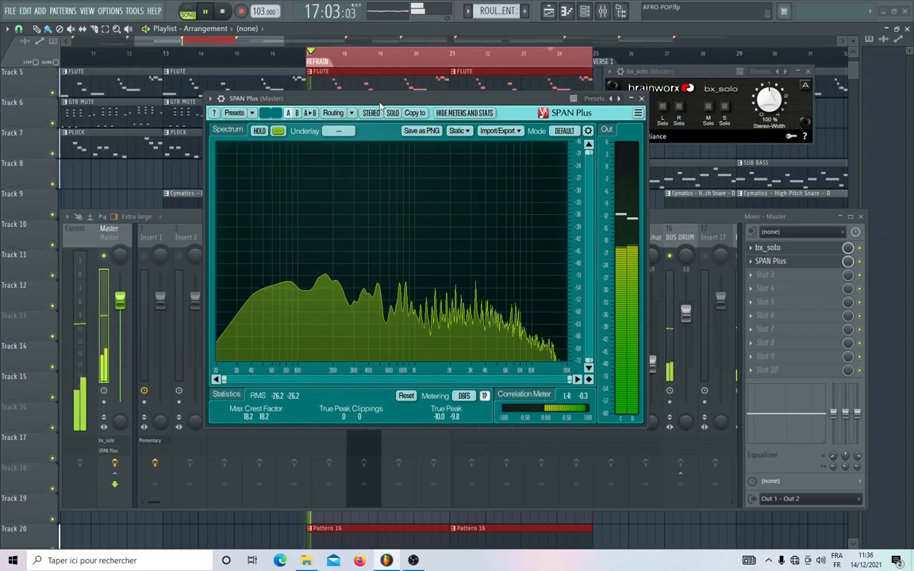
Audition the mid, side, left and right signals one by one in bx_solo, and turn on its L <-> R channel swap.
{"action": "left_click", "coordinate": [710, 107]}
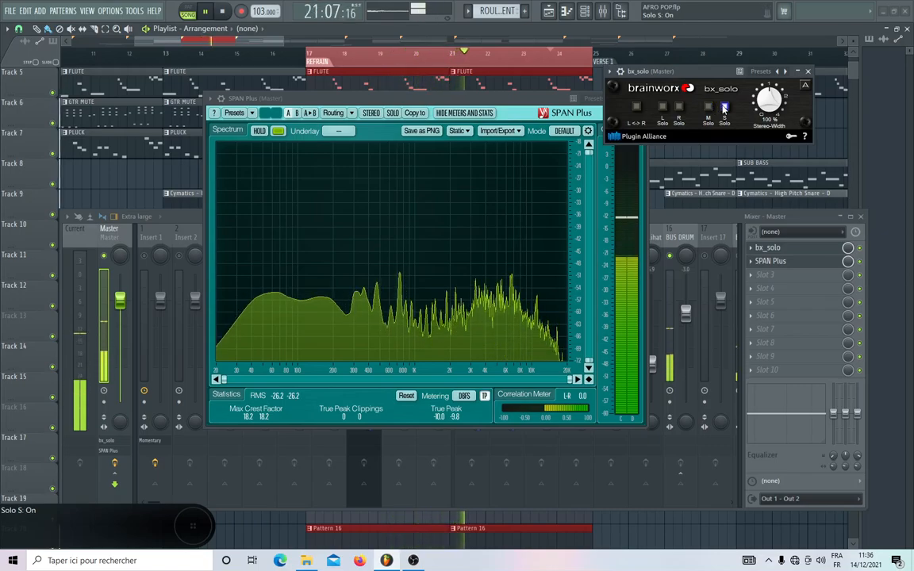
{"action": "left_click", "coordinate": [724, 107]}
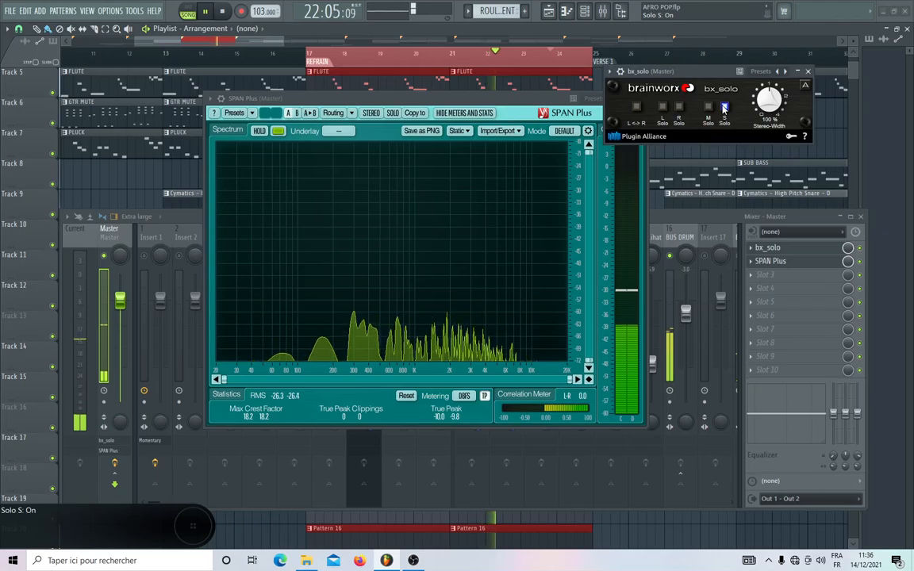
{"action": "left_click", "coordinate": [662, 107]}
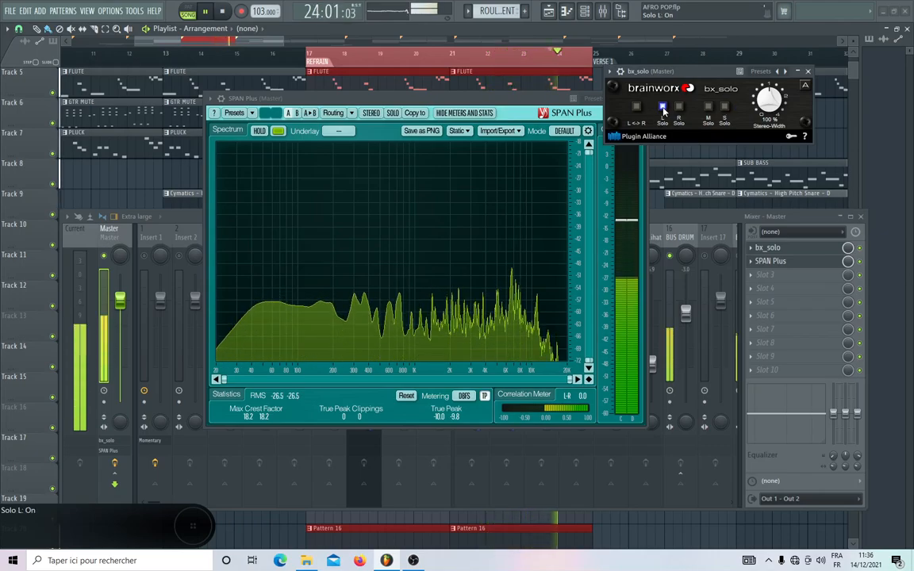
{"action": "left_click", "coordinate": [678, 107]}
{"action": "left_click", "coordinate": [636, 106]}
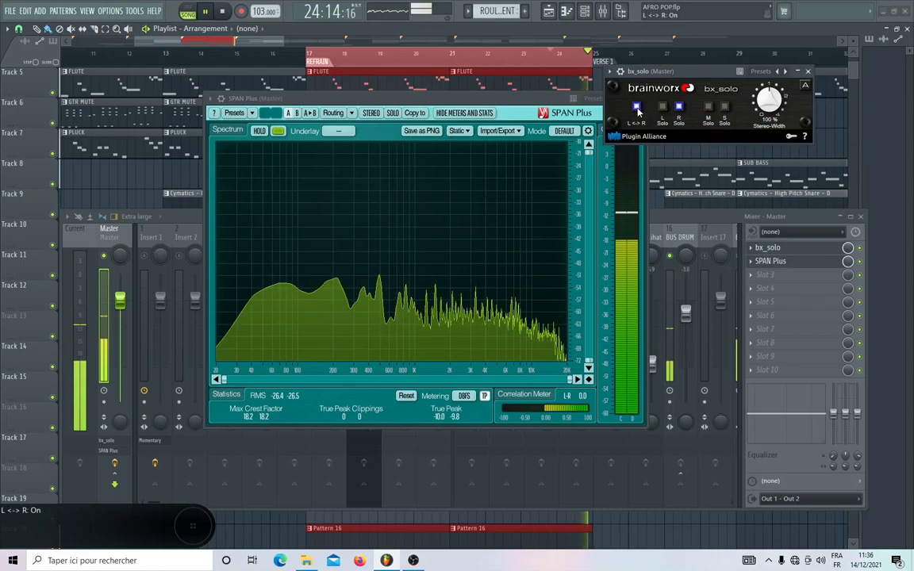
{"action": "left_click", "coordinate": [678, 108]}
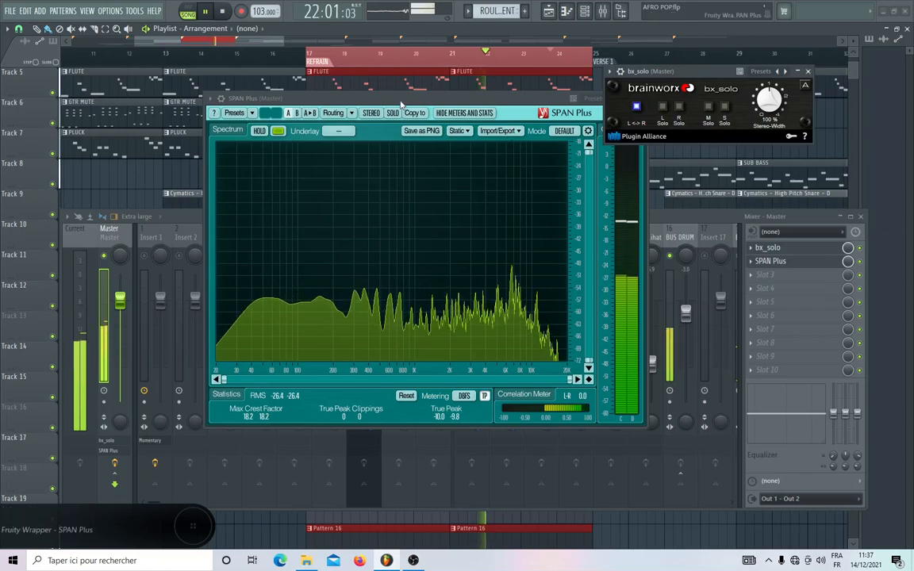
Stop playback and move the bx_solo window clear of SPAN Plus so both plugins can be seen fully.
{"action": "left_click", "coordinate": [542, 113]}
{"action": "key", "text": "space"}
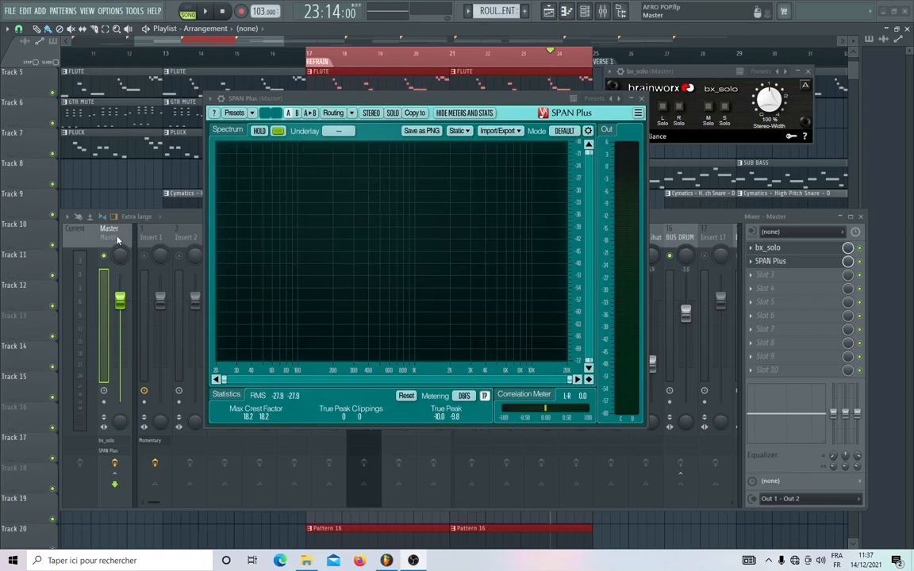
{"action": "left_click", "coordinate": [713, 77]}
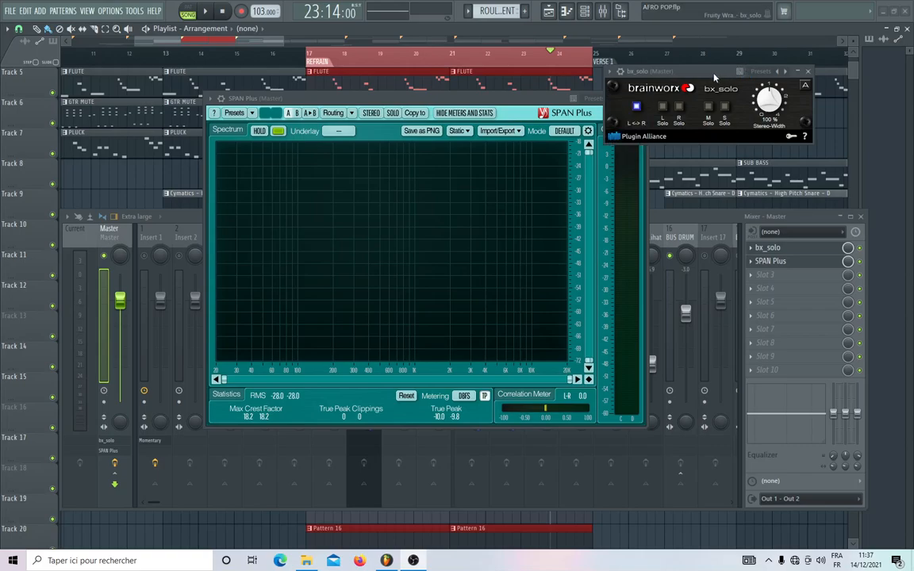
{"action": "left_click_drag", "start_coordinate": [714, 77], "coordinate": [759, 96]}
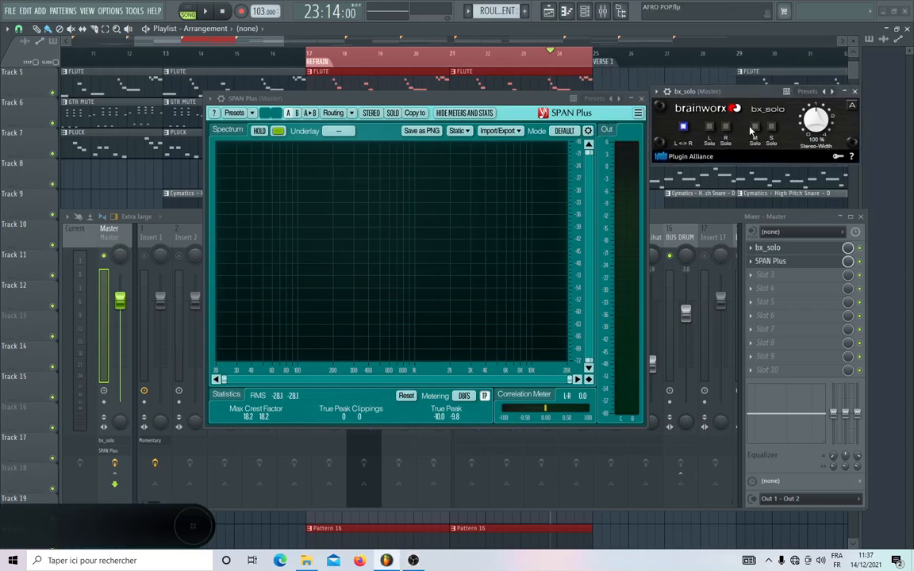